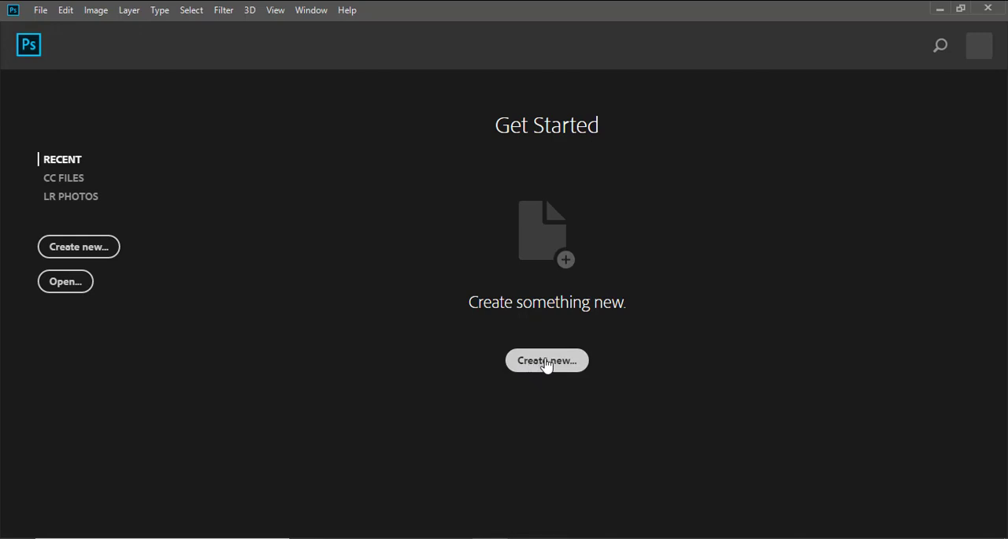
# Step: Start a new document and set its size to 851 pixels wide by 312 pixels high
pyautogui.click(547, 362)
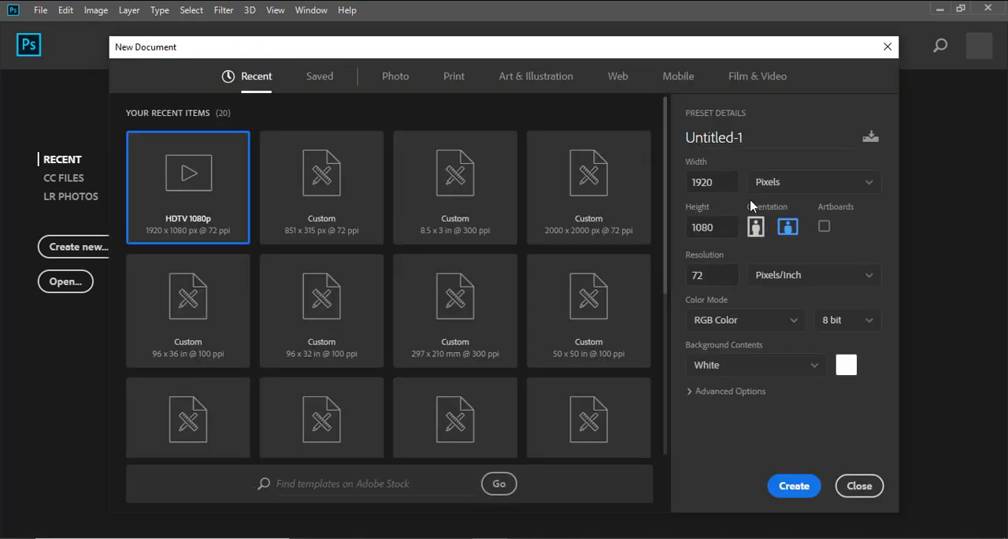
pyautogui.click(792, 189)
pyautogui.click(771, 203)
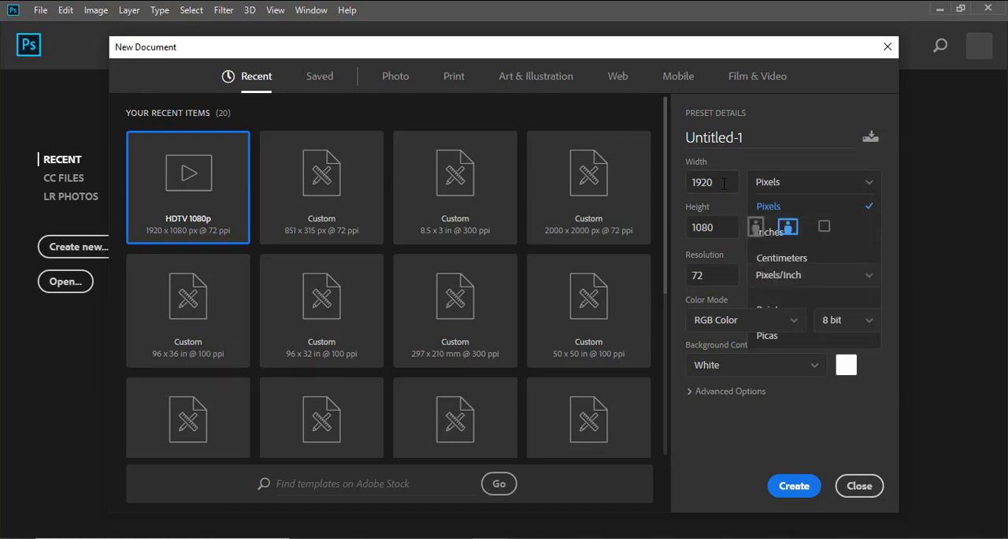
pyautogui.doubleClick(712, 182)
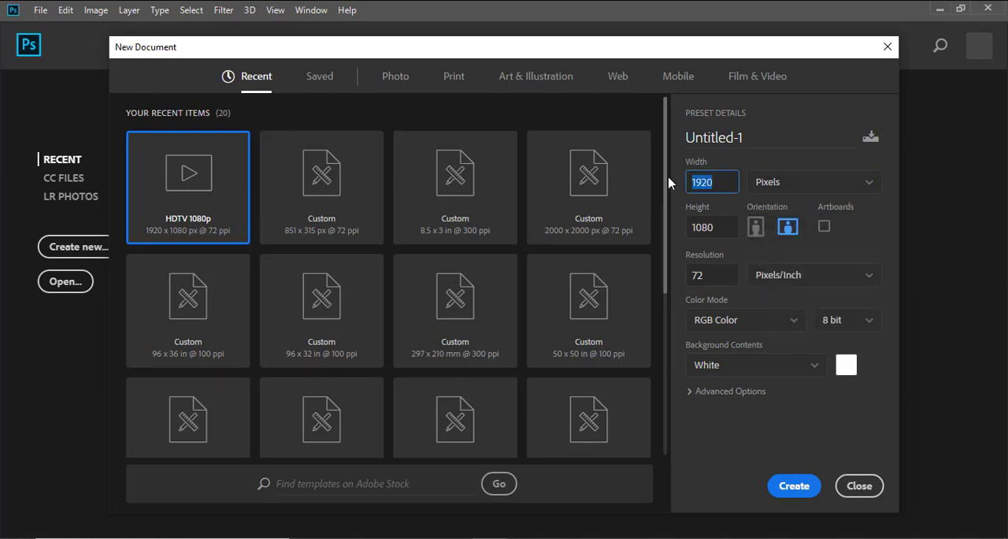
pyautogui.write('8')
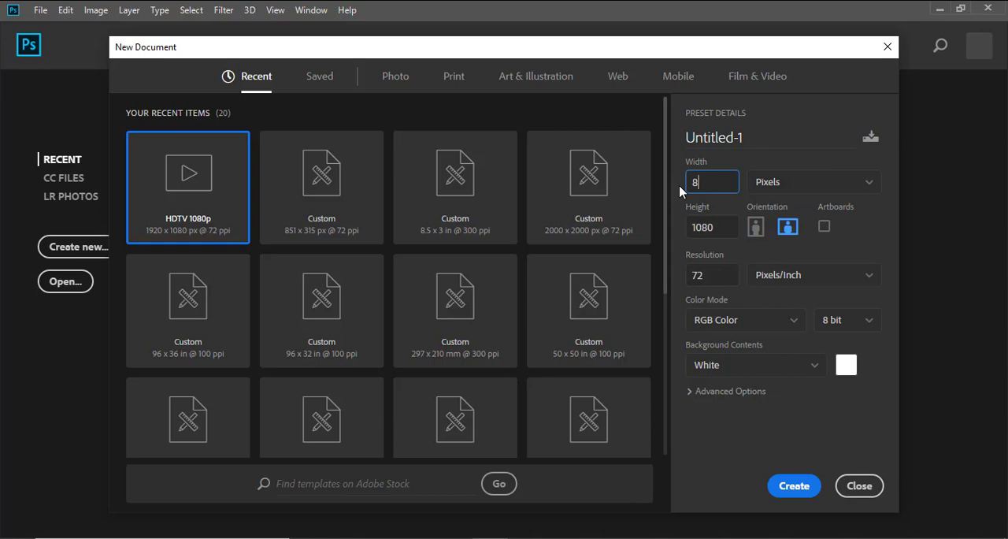
pyautogui.write('51')
pyautogui.doubleClick(727, 226)
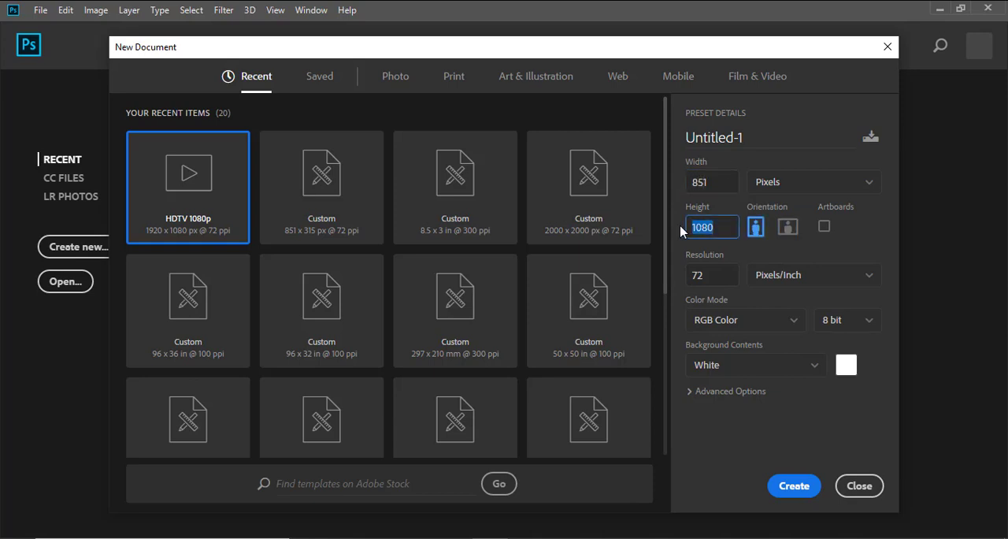
pyautogui.write('312')
# Step: Keep the resolution at 72 pixels/inch, choose RGB Color as the colour mode, and create the document
pyautogui.moveTo(710, 275); pyautogui.dragTo(682, 273)
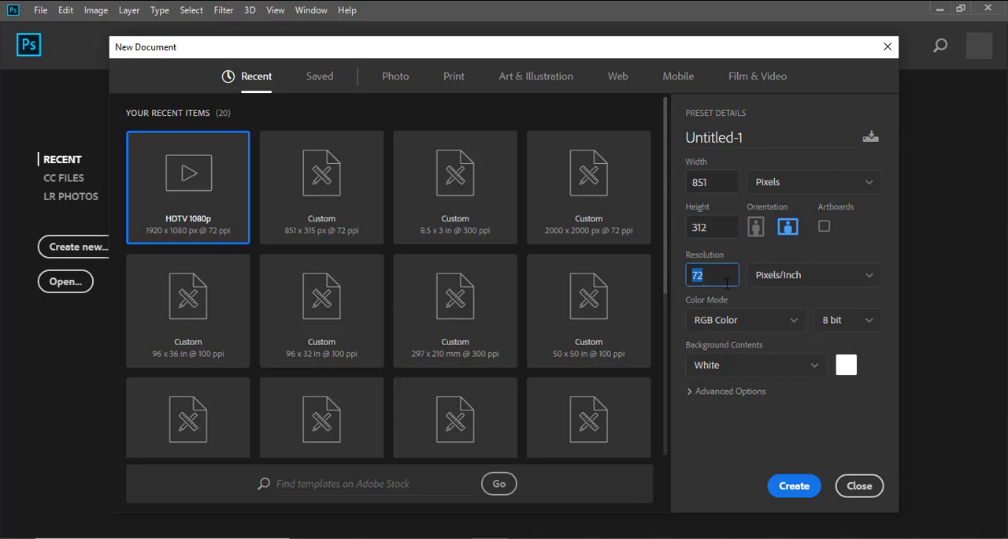
pyautogui.click(720, 331)
pyautogui.click(715, 428)
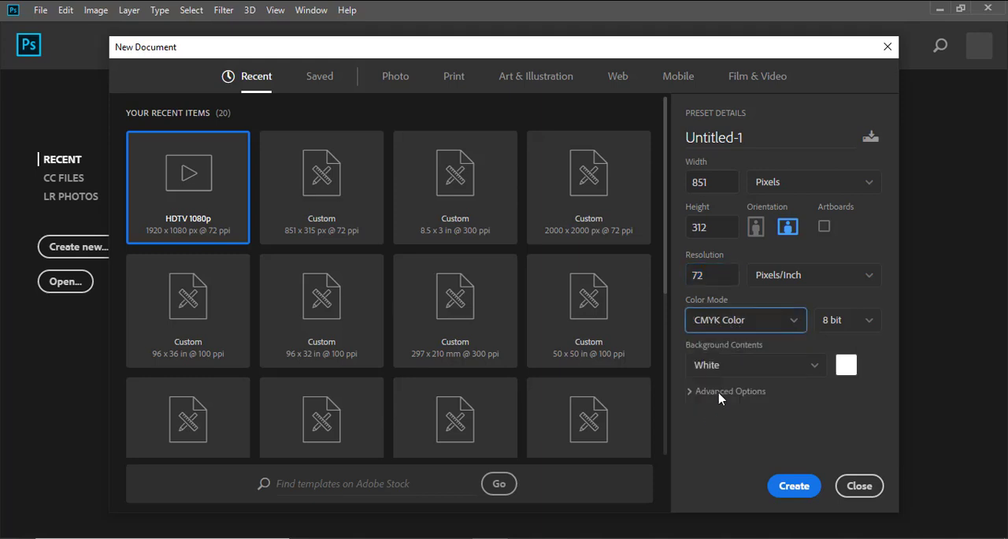
pyautogui.click(726, 326)
pyautogui.click(714, 396)
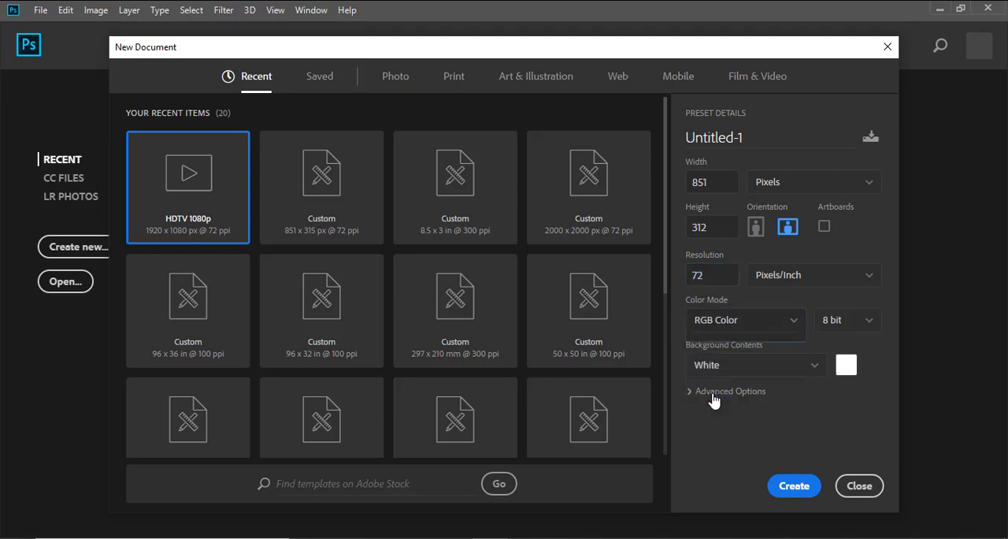
pyautogui.click(792, 485)
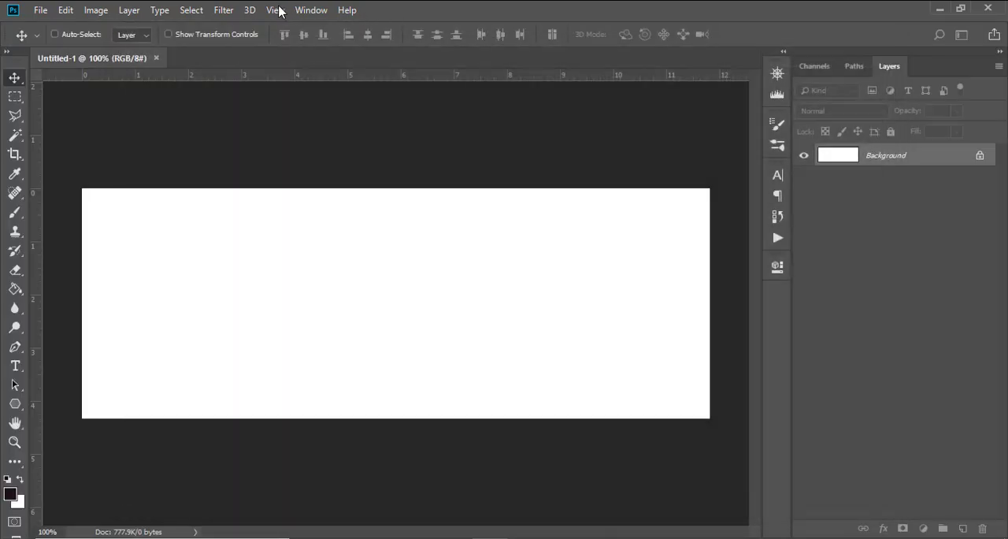
# Step: Add a guide layout with 4 columns, 4 rows and 0.25 in margins on all sides
pyautogui.click(277, 9)
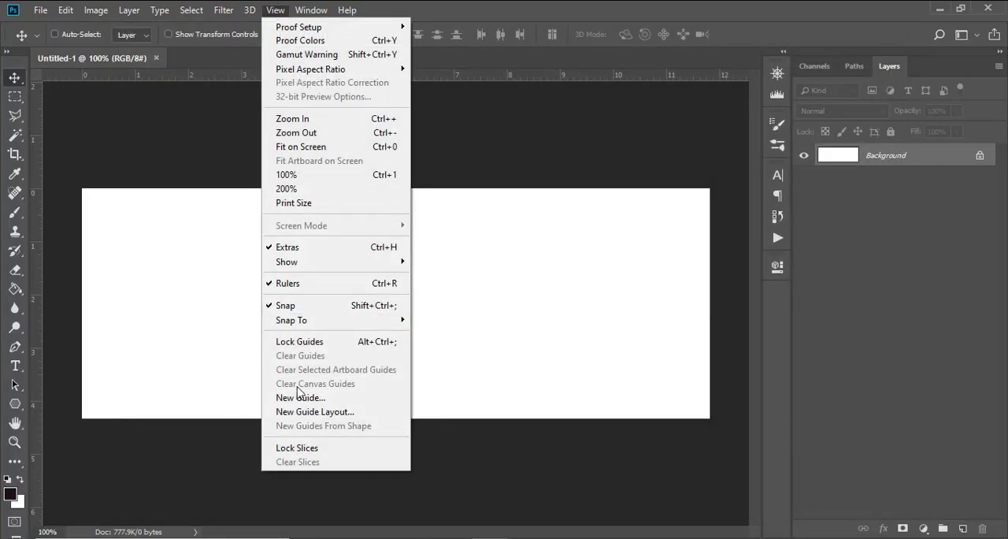
pyautogui.click(358, 413)
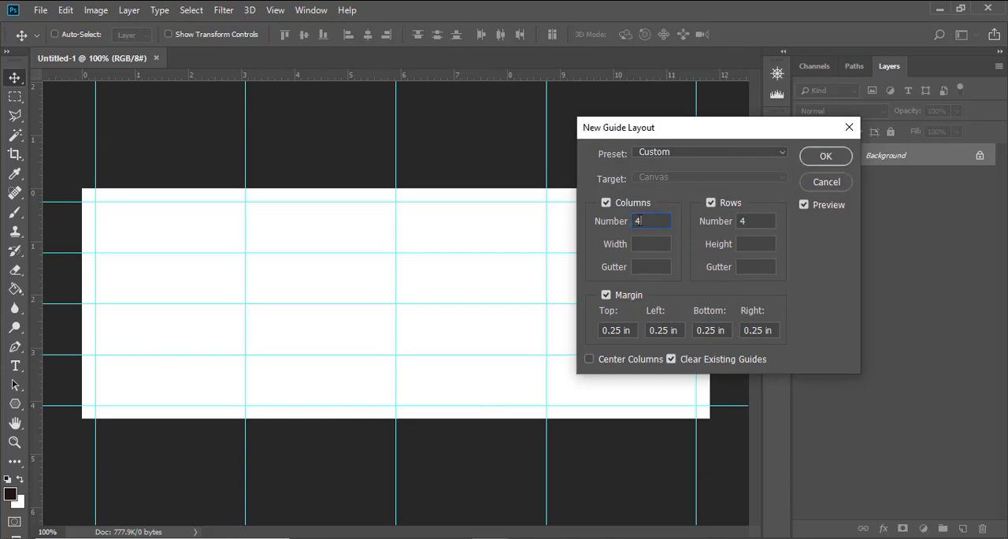
pyautogui.doubleClick(763, 223)
pyautogui.doubleClick(613, 332)
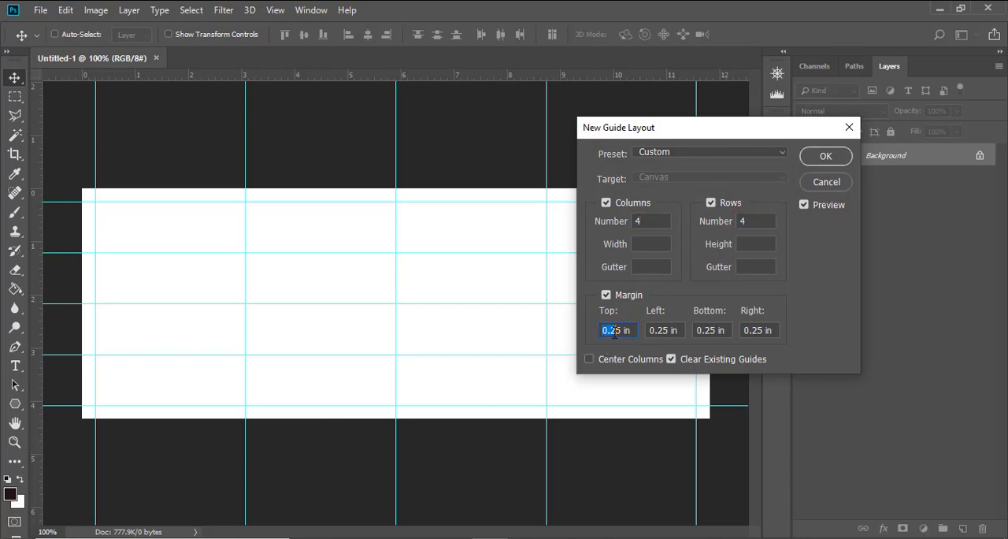
pyautogui.click(830, 159)
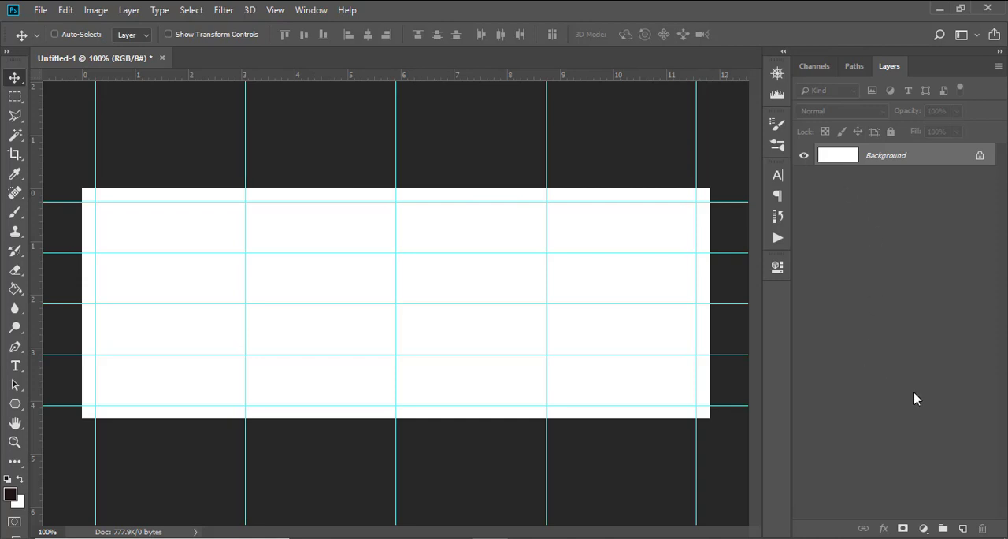
# Step: Add a Solid Color fill layer with the cream colour #FCF0D8 above the background
pyautogui.click(923, 529)
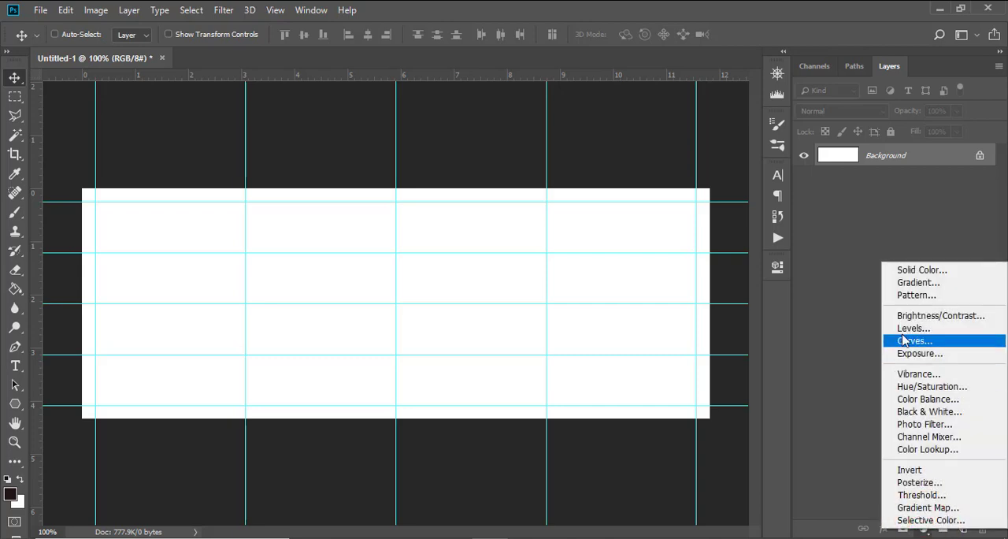
pyautogui.click(912, 268)
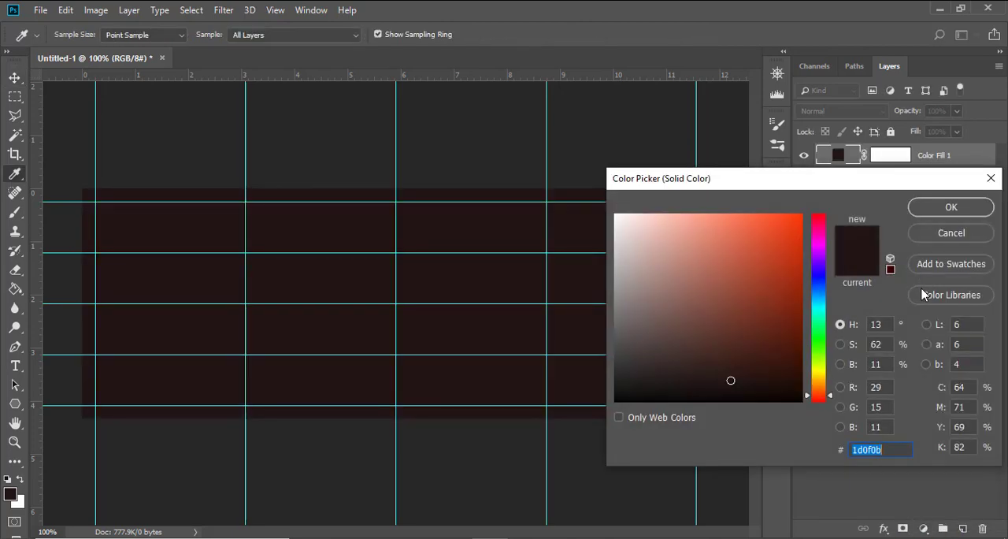
pyautogui.write('FC')
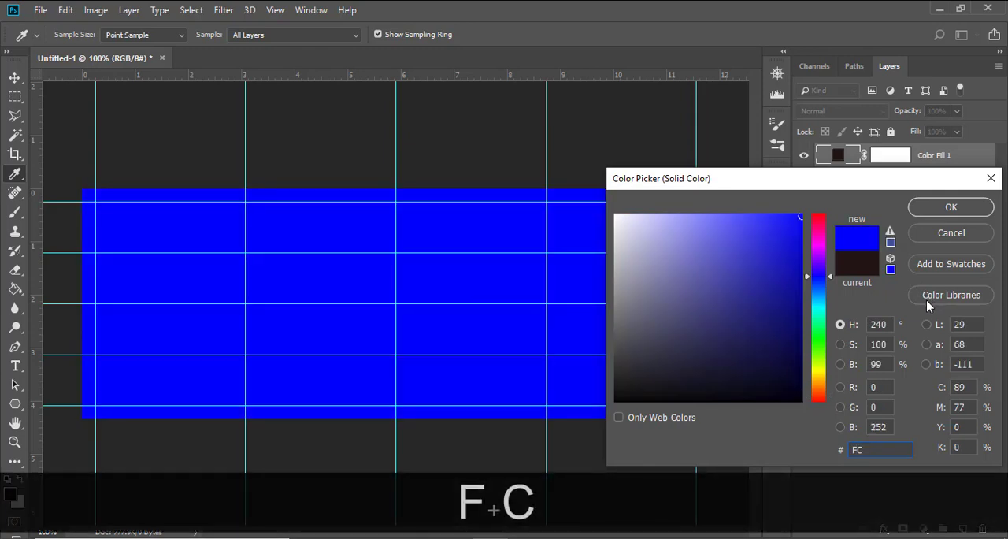
pyautogui.write('F0')
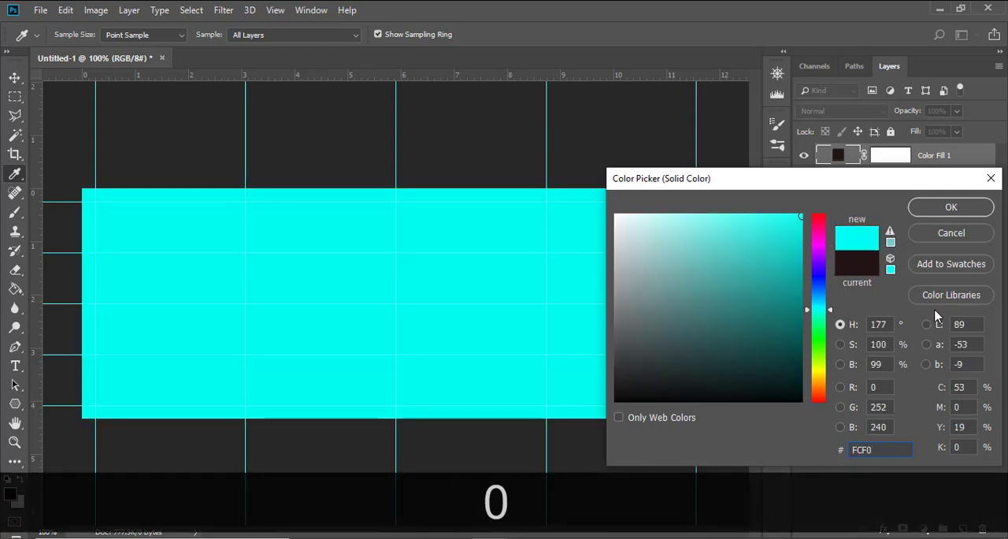
pyautogui.write('D8')
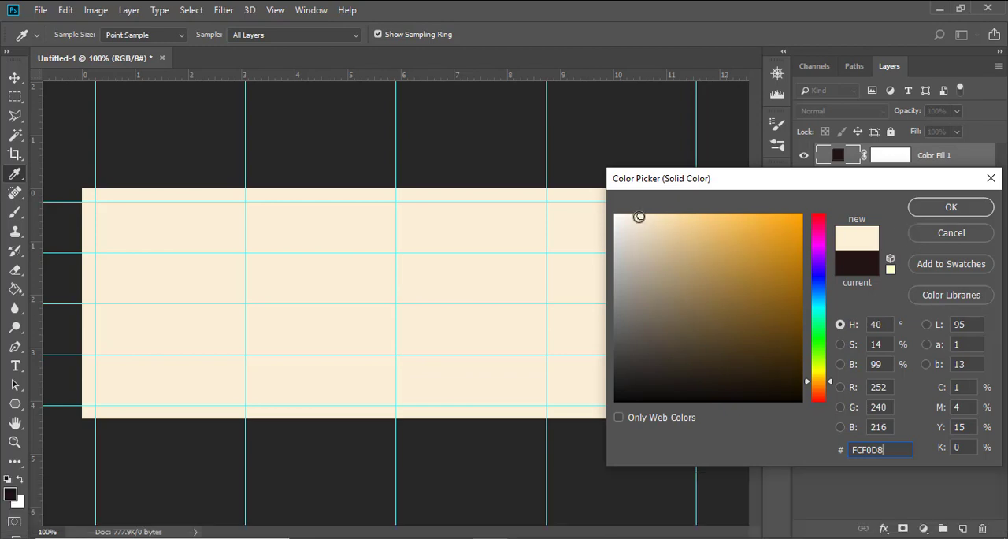
pyautogui.write('v')
pyautogui.click(952, 206)
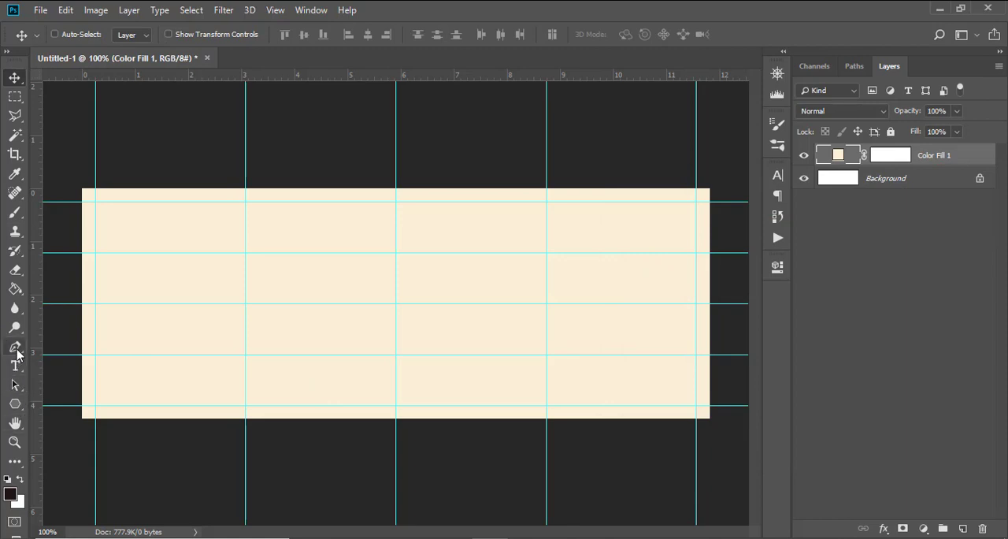
# Step: Use the Pen tool to draw a curved path from about 6.8 in along the canvas's lower edge up to the guide crossing at about 8.7 in
pyautogui.moveTo(15, 348); pyautogui.dragTo(61, 353)
pyautogui.click(68, 350)
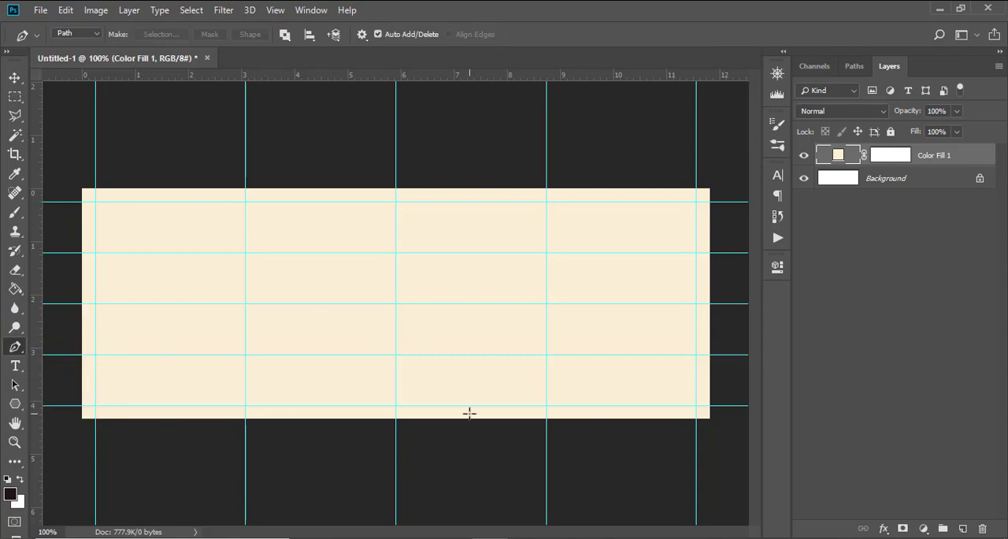
pyautogui.press('capslock')
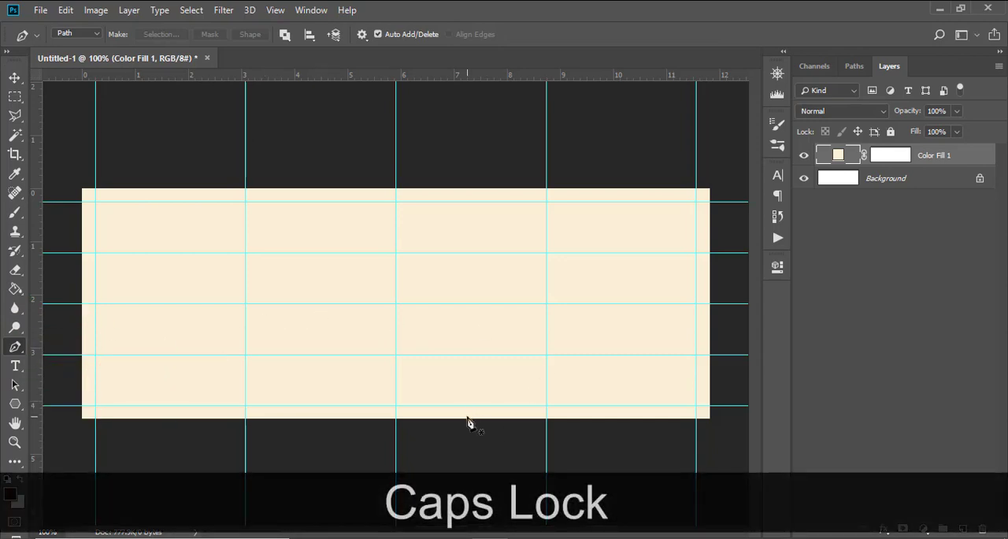
pyautogui.click(442, 418)
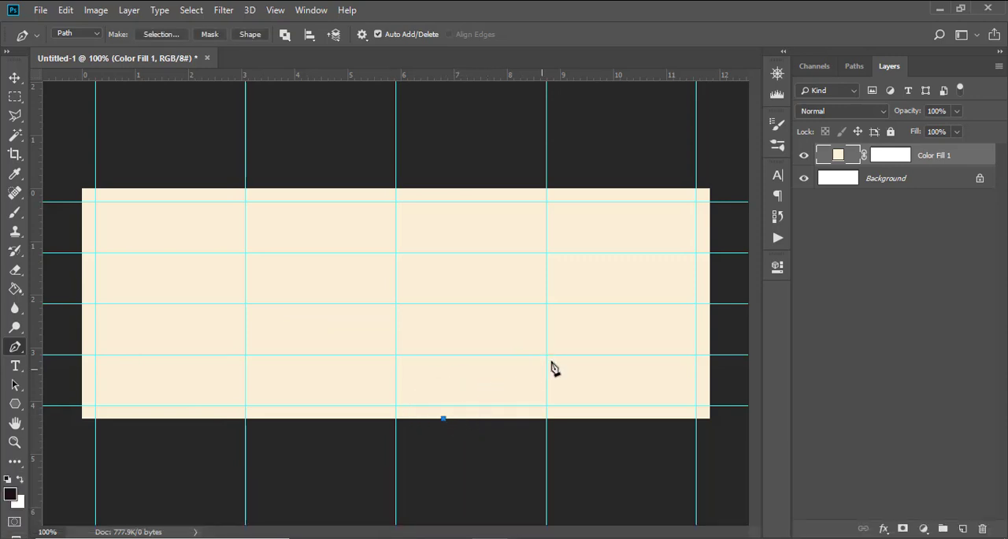
pyautogui.moveTo(547, 356); pyautogui.dragTo(571, 377)
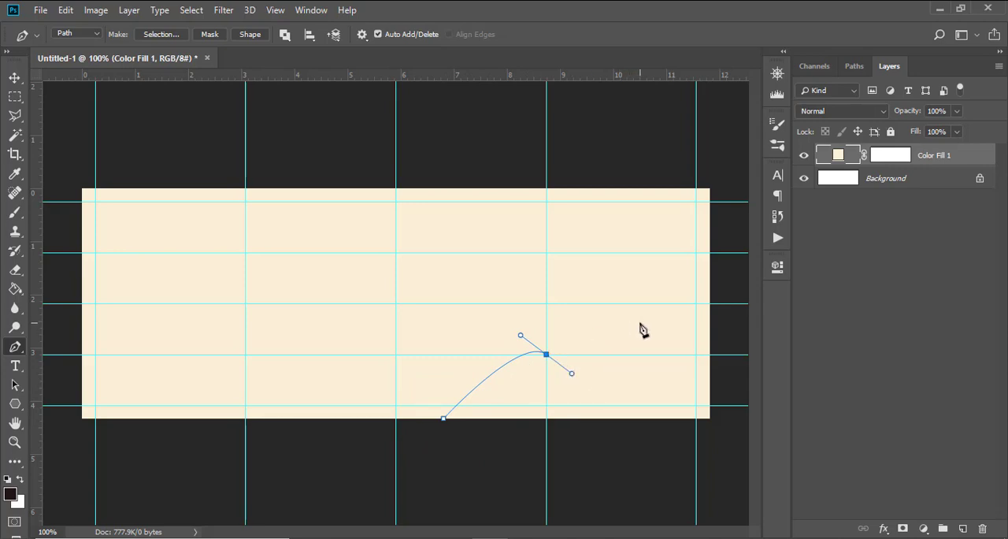
pyautogui.moveTo(640, 323); pyautogui.dragTo(639, 296)
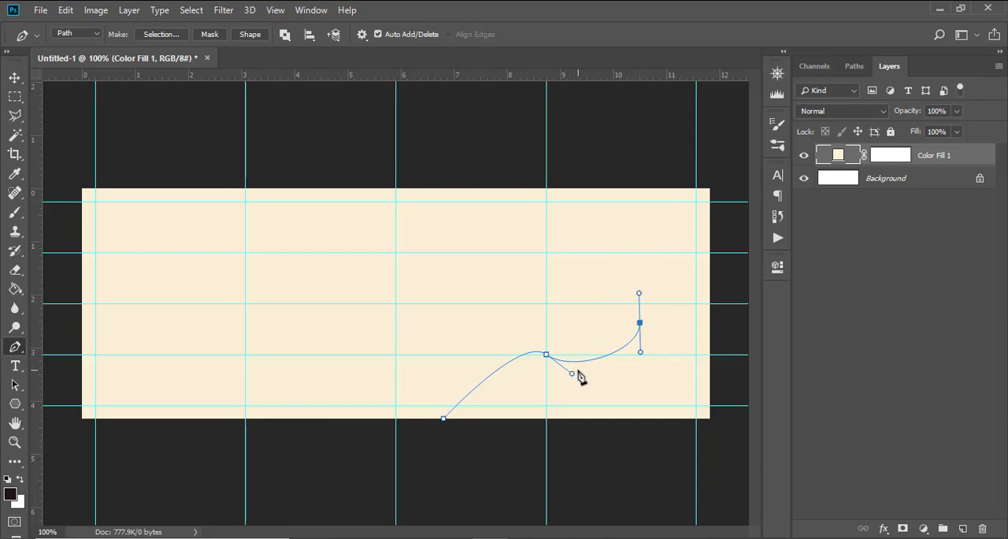
pyautogui.press('shift')
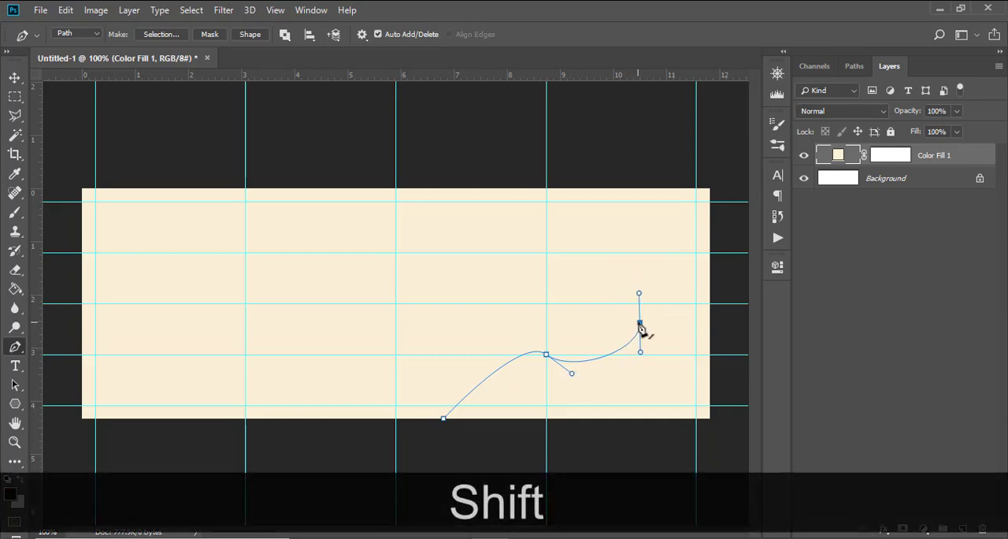
pyautogui.click(640, 322)
pyautogui.moveTo(640, 354); pyautogui.dragTo(631, 355)
pyautogui.press('ctrl')
pyautogui.hotkey('ctrl', 'shift', 'z')
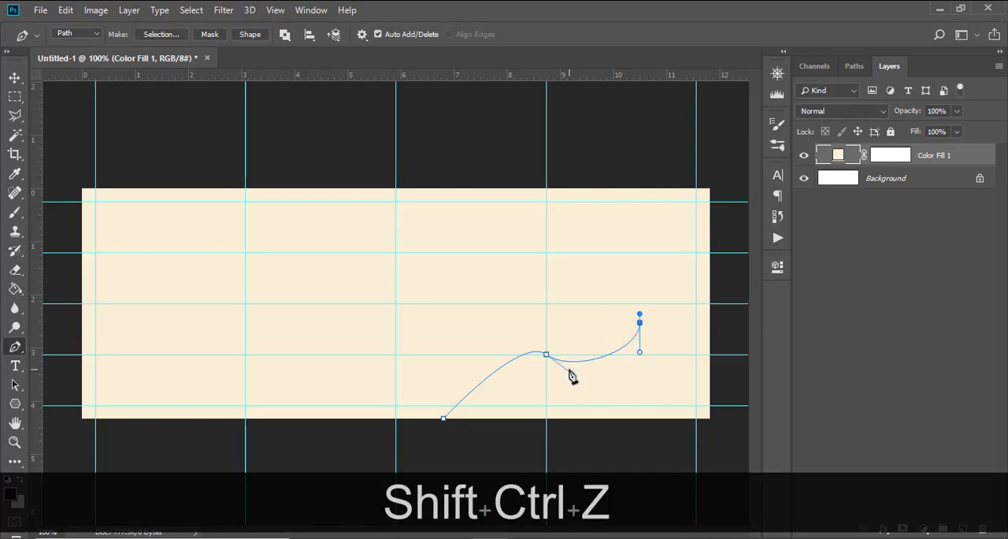
pyautogui.keyDown('shift'); pyautogui.click(546, 357); pyautogui.keyUp('shift')
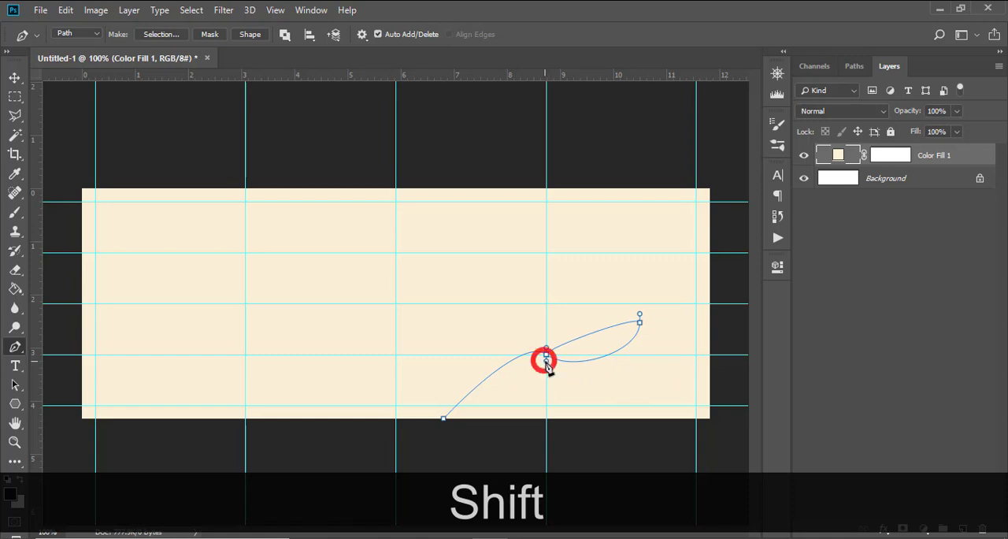
pyautogui.hotkey('ctrl', 'shift', 'z')
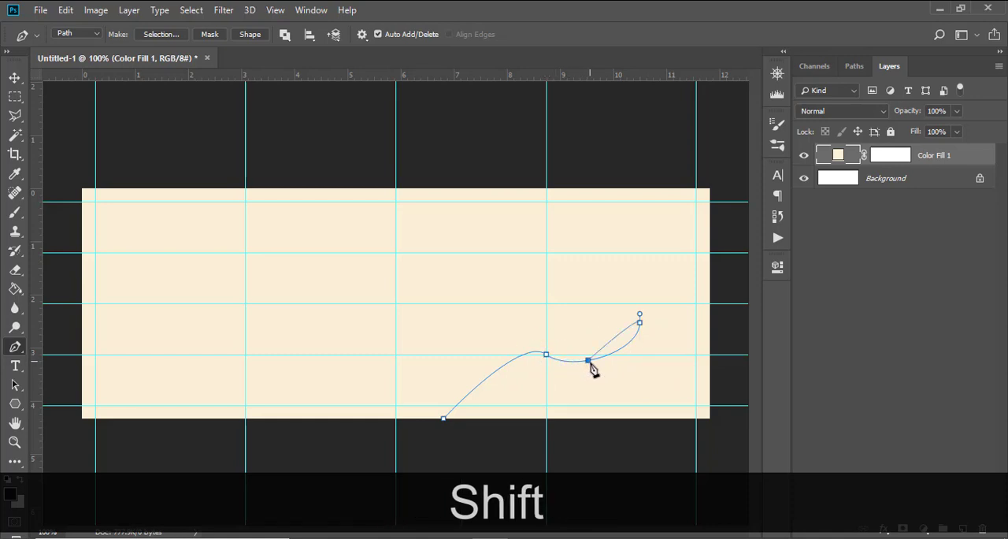
pyautogui.hotkey('ctrl', 'shift', 'z')
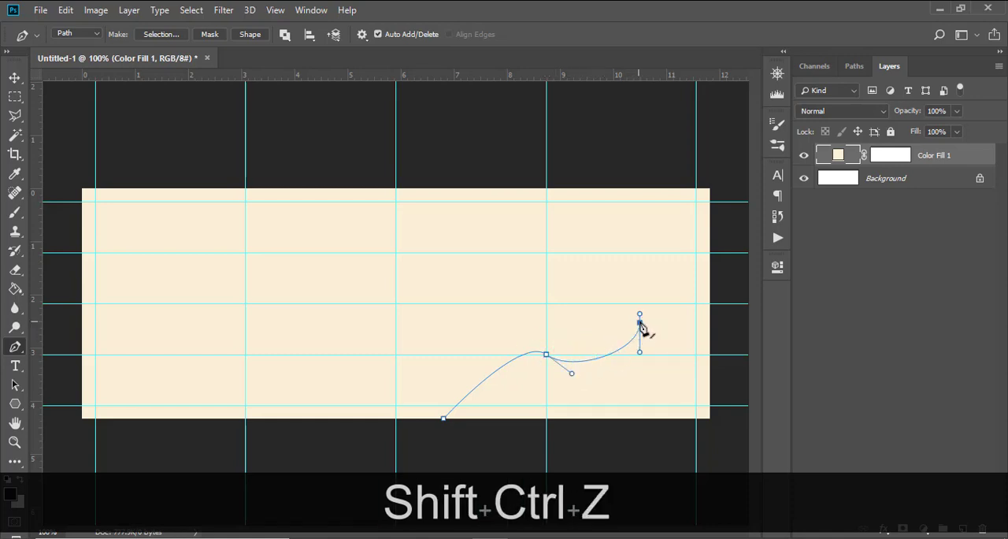
pyautogui.hotkey('ctrl', 'alt', 'z')
pyautogui.hotkey('ctrl', 'alt', 'z')
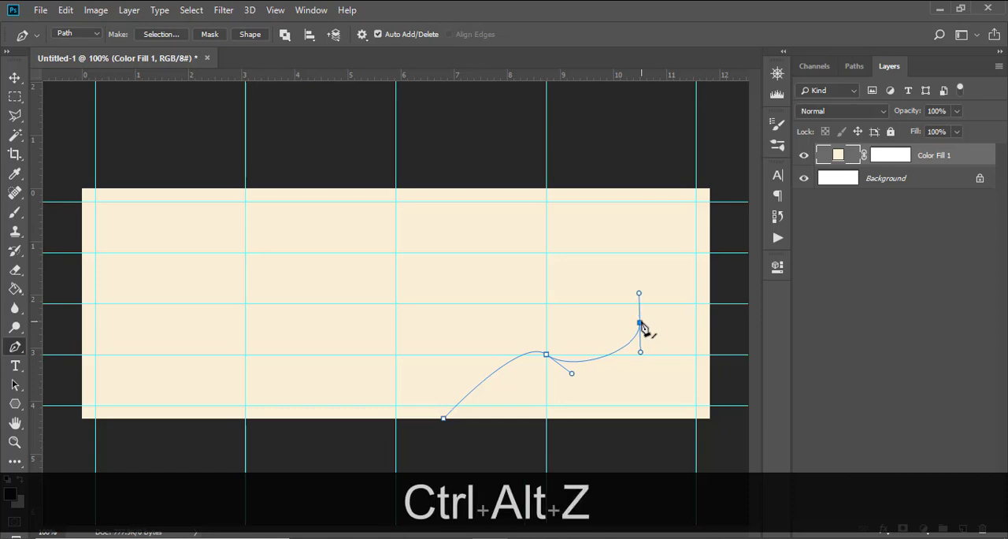
pyautogui.hotkey('ctrl', 'alt', 'z')
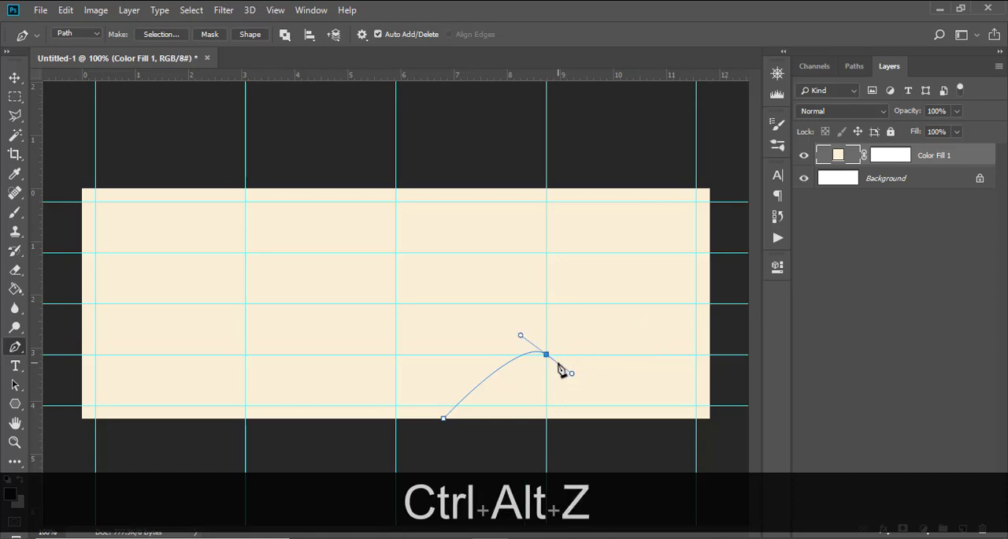
pyautogui.moveTo(625, 371); pyautogui.dragTo(649, 350)
pyautogui.click(669, 284)
pyautogui.moveTo(688, 277); pyautogui.dragTo(716, 286)
pyautogui.hotkey('ctrl', 'alt', 'z')
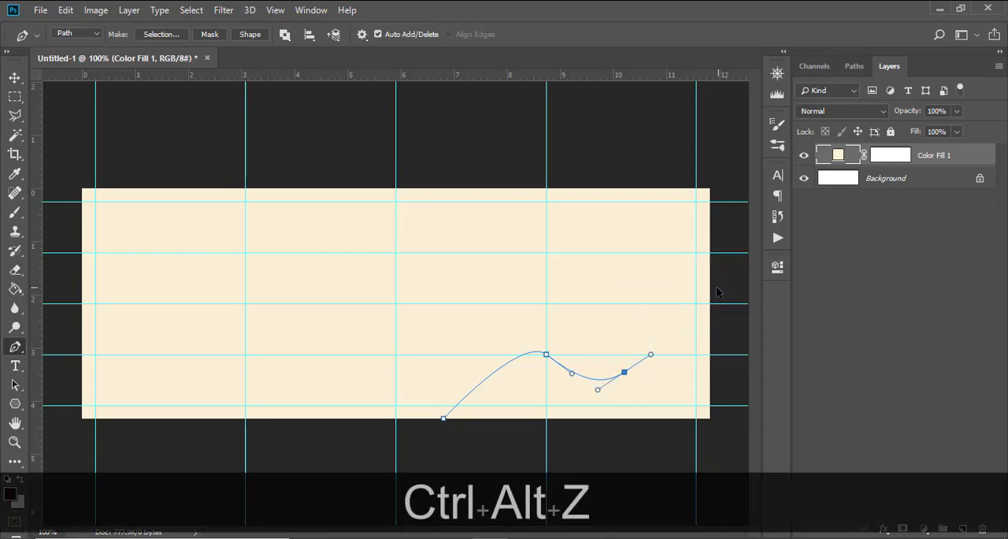
pyautogui.hotkey('ctrl', 'alt', 'z')
pyautogui.moveTo(626, 297); pyautogui.dragTo(644, 288)
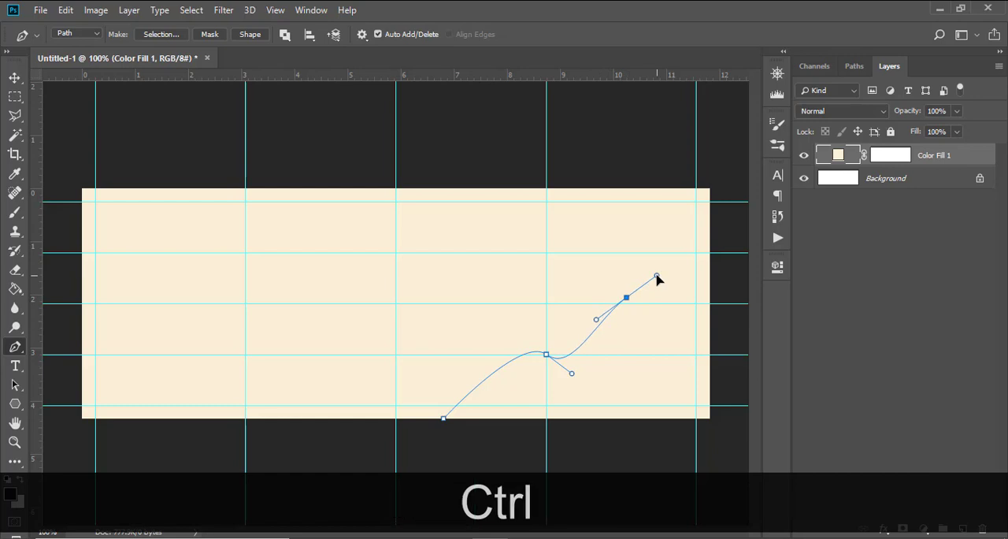
pyautogui.hotkey('ctrl', 'alt', 'z')
pyautogui.hotkey('ctrl', 'h')
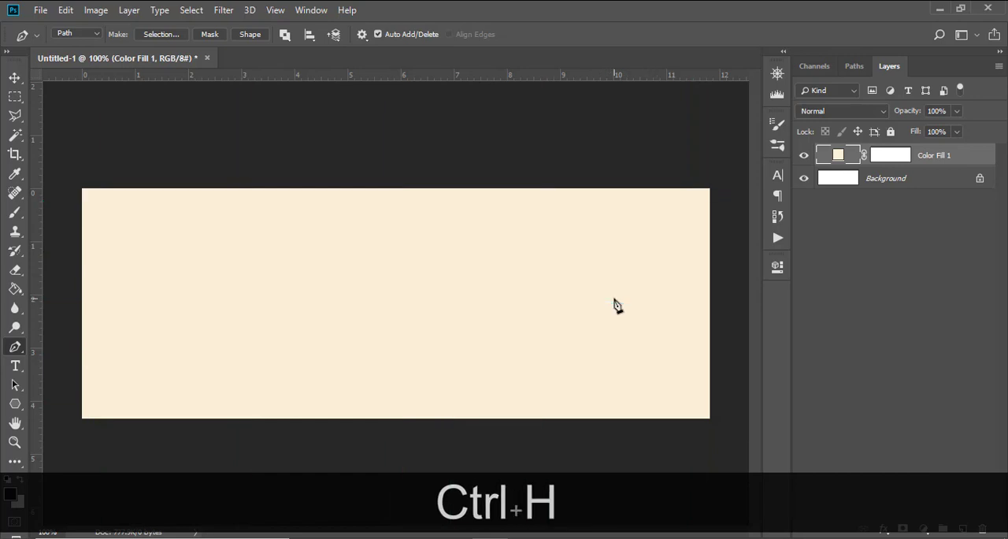
pyautogui.hotkey('ctrl', 'h')
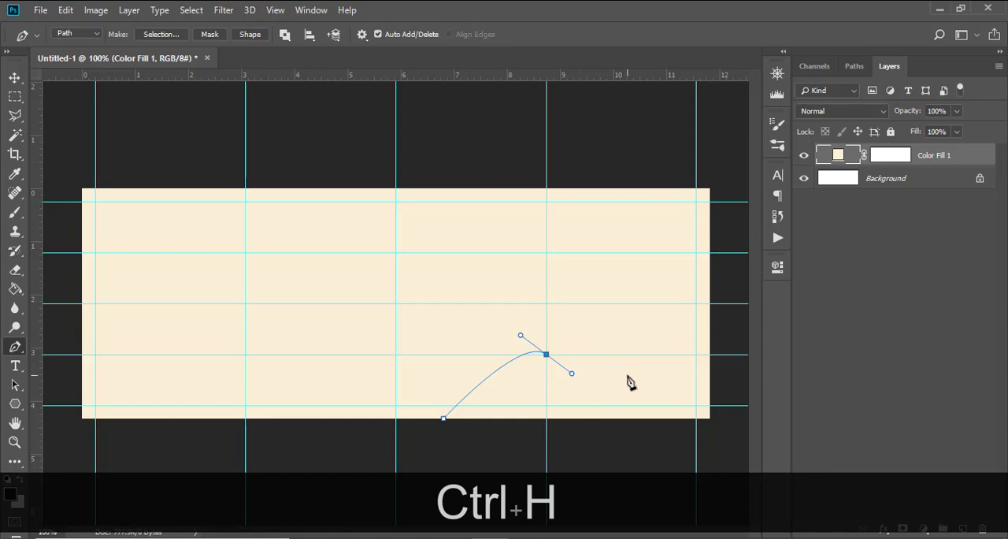
pyautogui.moveTo(631, 374); pyautogui.dragTo(630, 320)
pyautogui.hotkey('ctrl', 'alt', 'z')
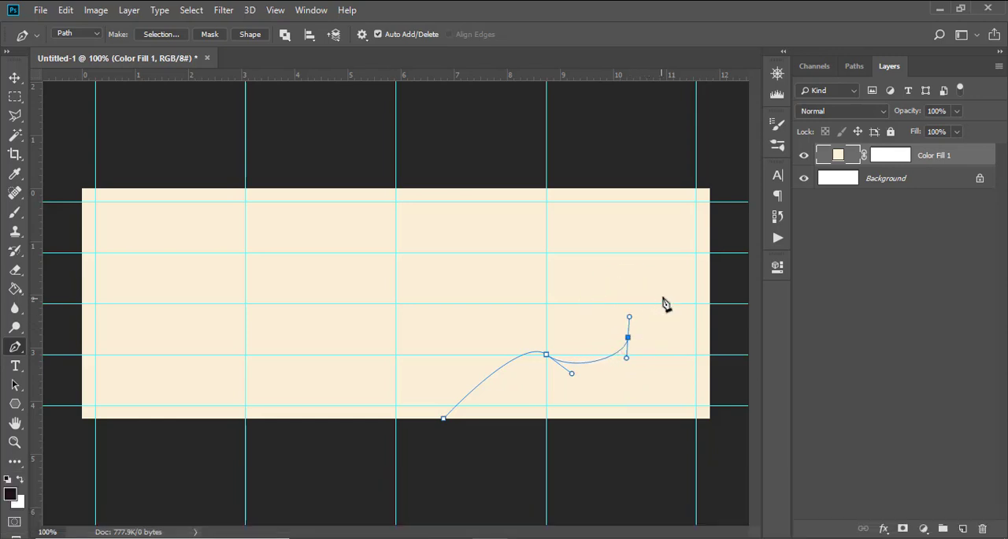
pyautogui.moveTo(686, 284); pyautogui.dragTo(708, 294)
pyautogui.hotkey('ctrl', 'alt', 'z')
pyautogui.hotkey('ctrl', 'alt', 'z')
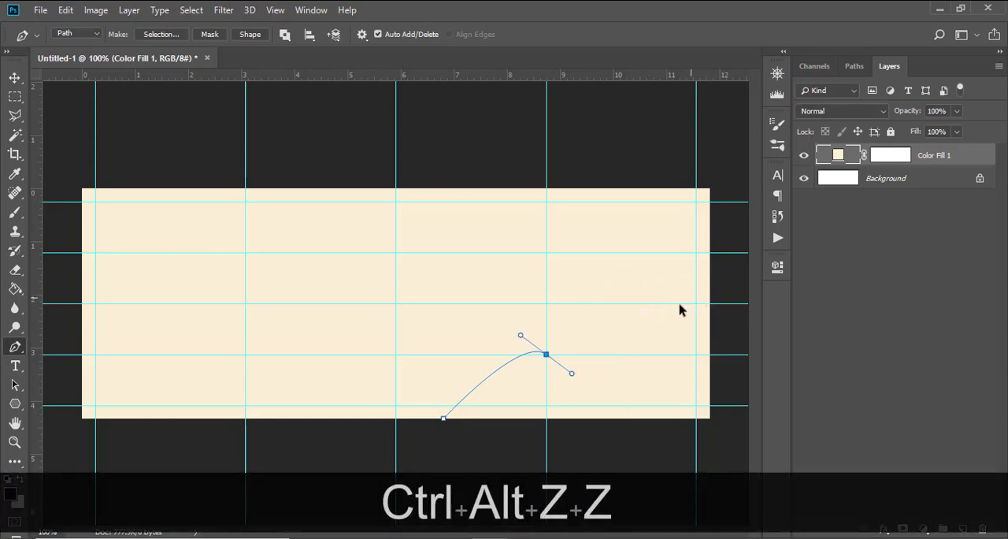
pyautogui.moveTo(637, 321); pyautogui.dragTo(659, 297)
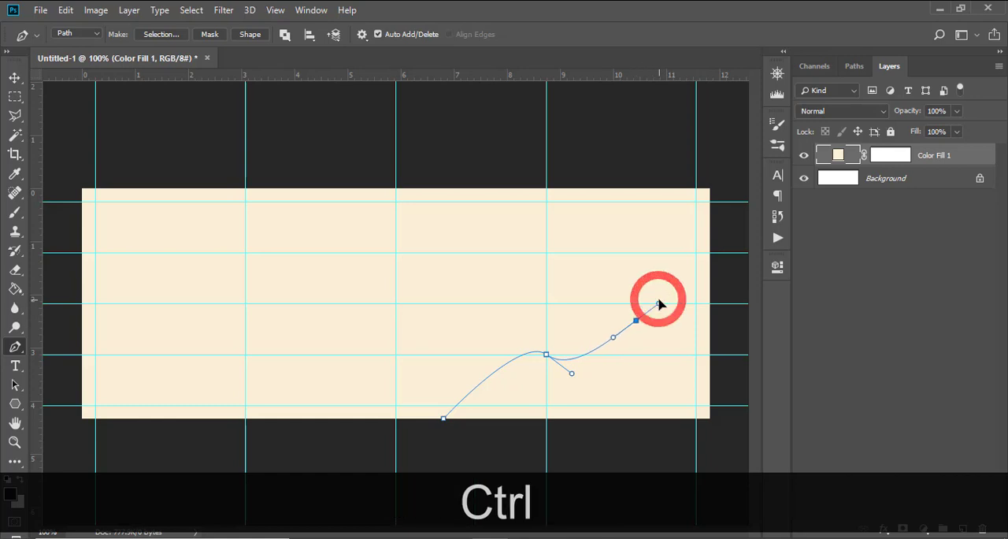
pyautogui.hotkey('ctrl', 'alt', 'z')
pyautogui.hotkey('ctrl', 'alt', 'z')
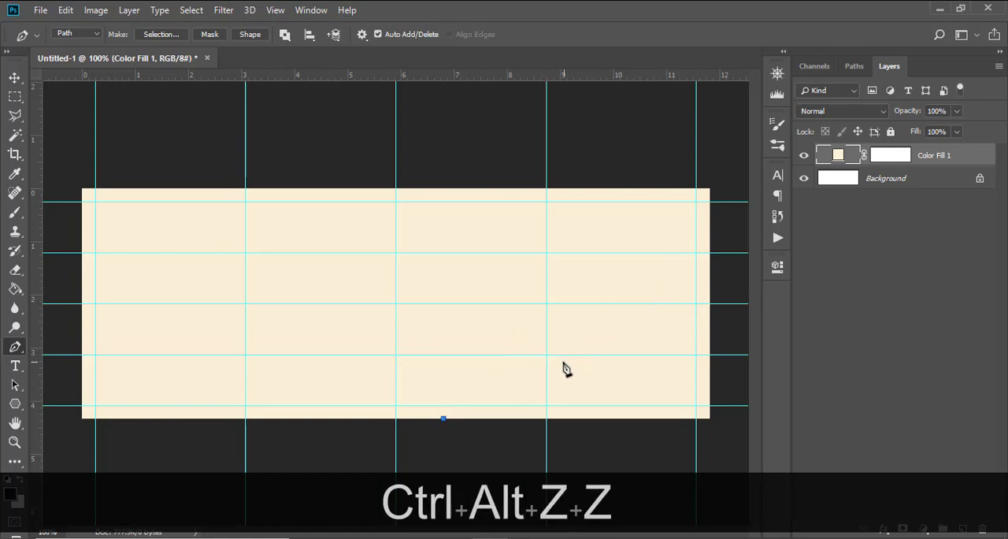
# Step: Undo the last curve segment and redraw the wave through about 9 in and 10.8 in to a peak at about 11.5 in across
pyautogui.moveTo(561, 360); pyautogui.dragTo(622, 379)
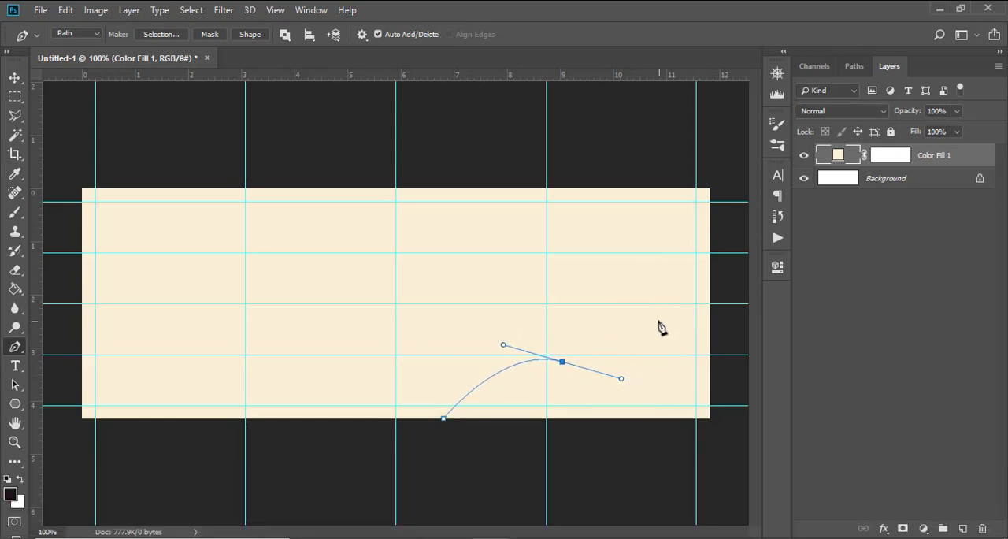
pyautogui.moveTo(657, 321); pyautogui.dragTo(669, 295)
pyautogui.moveTo(696, 259); pyautogui.dragTo(721, 260)
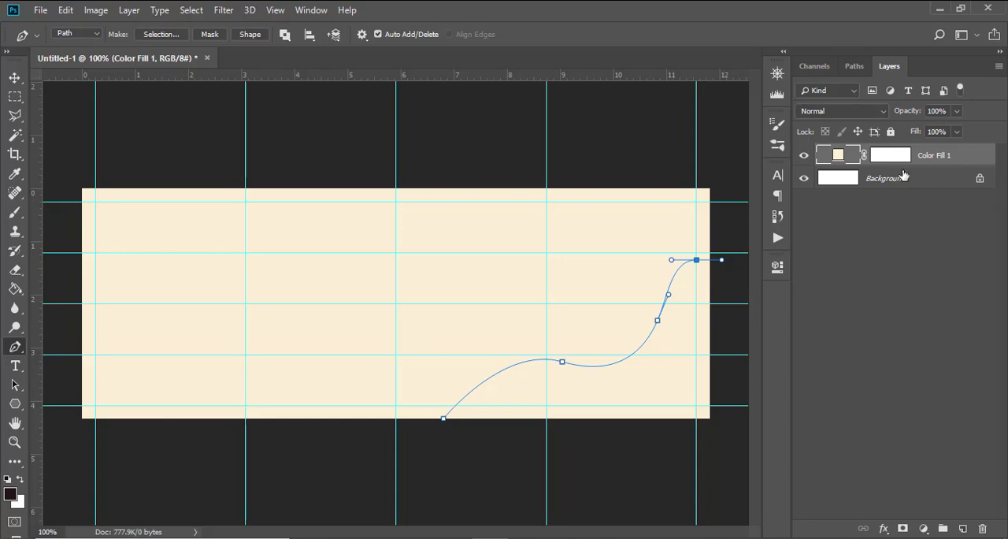
# Step: Close the wave path outside the canvas's lower right corner and convert it to a shape layer
pyautogui.click(729, 451)
pyautogui.click(474, 487)
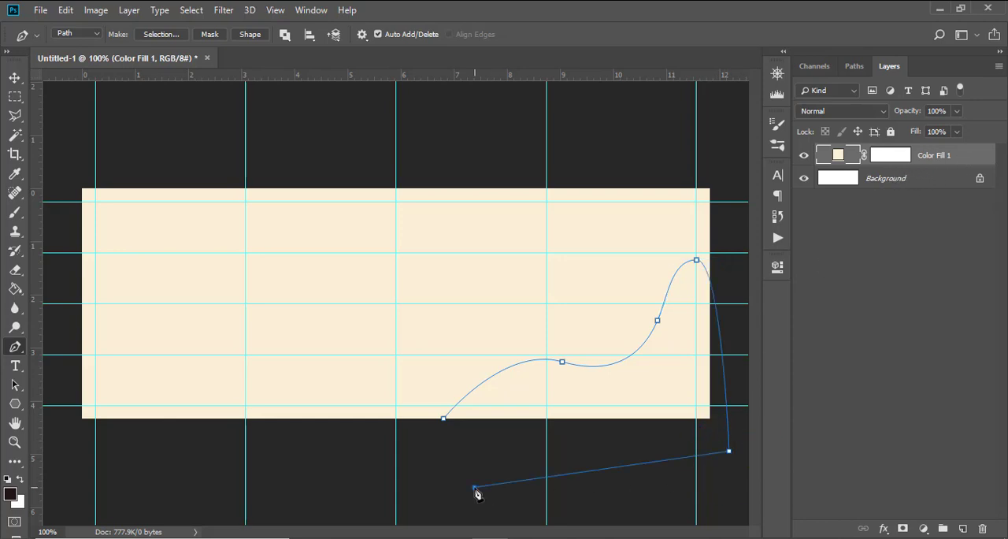
pyautogui.click(444, 418)
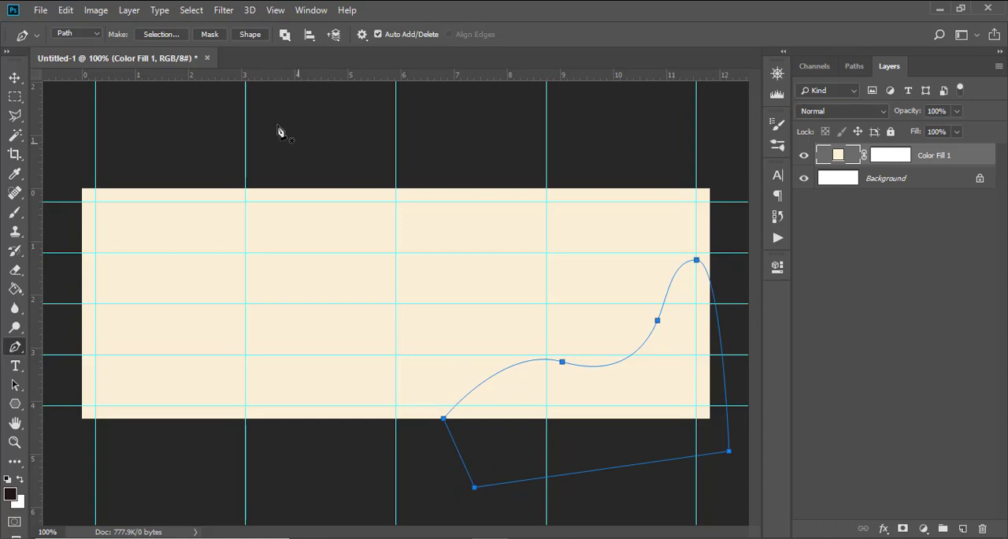
pyautogui.click(250, 35)
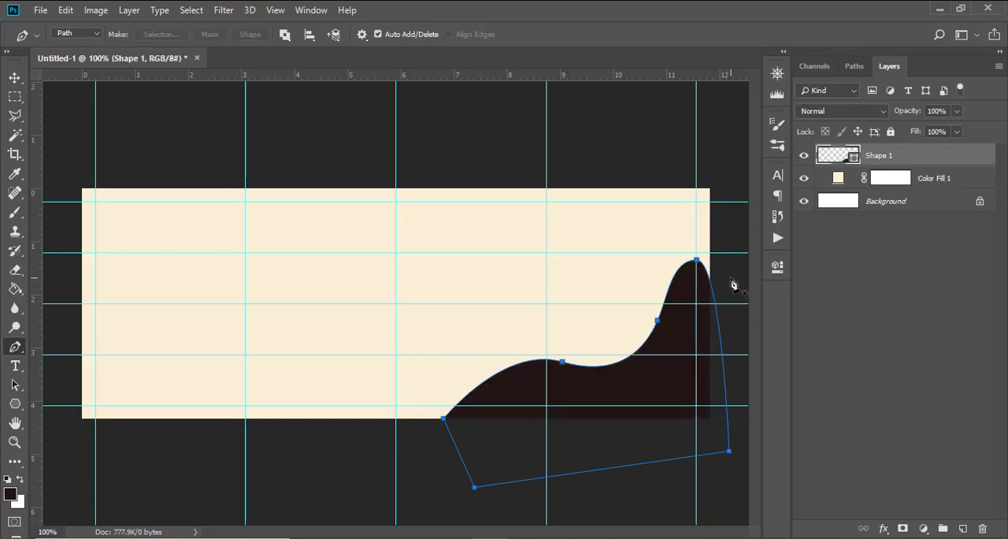
# Step: Widen the wave shape symmetrically so its peak reaches the canvas's right edge
pyautogui.hotkey('ctrl', 't')
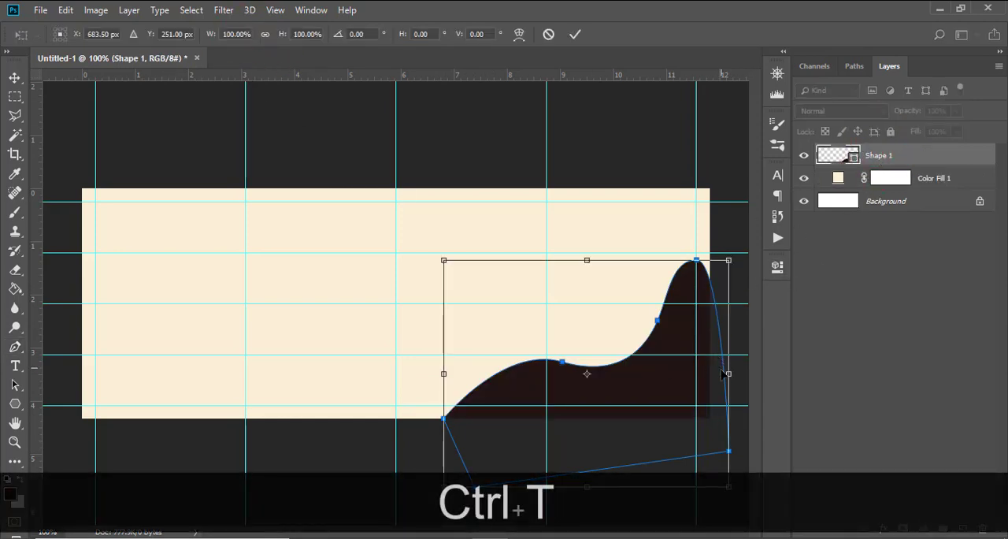
pyautogui.moveTo(728, 374); pyautogui.dragTo(748, 373)
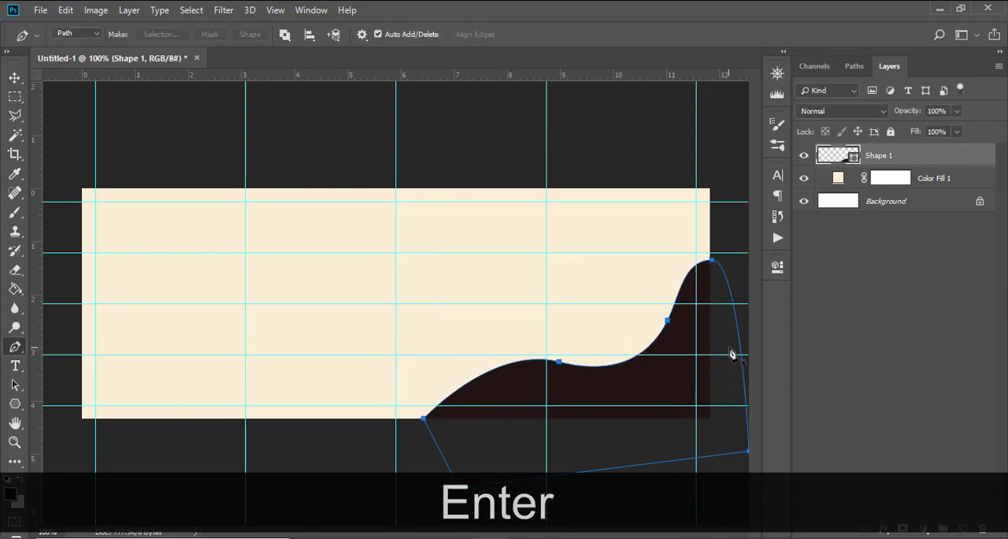
pyautogui.press('Return')
# Step: Set the wave shape's fill colour to orange #F86312
pyautogui.doubleClick(836, 154)
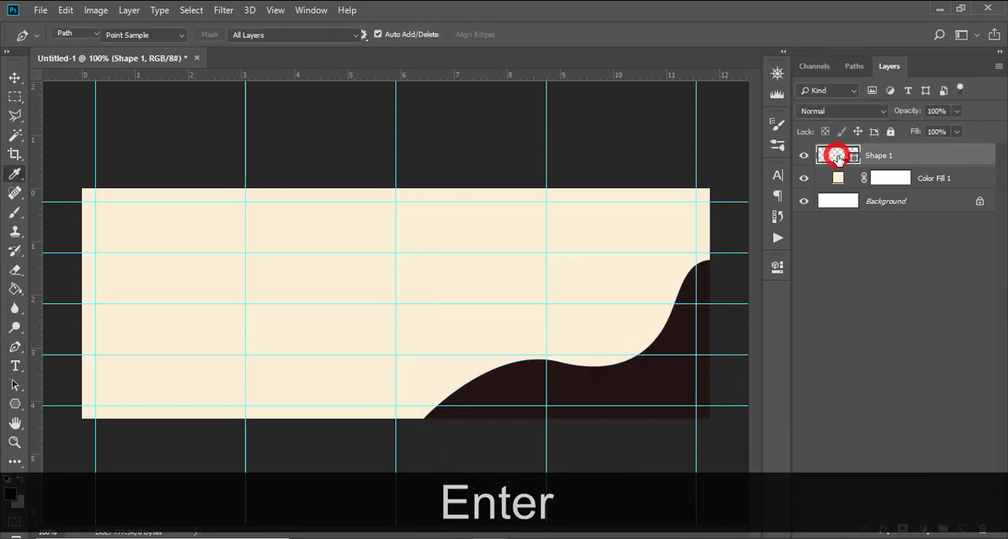
pyautogui.write('f8')
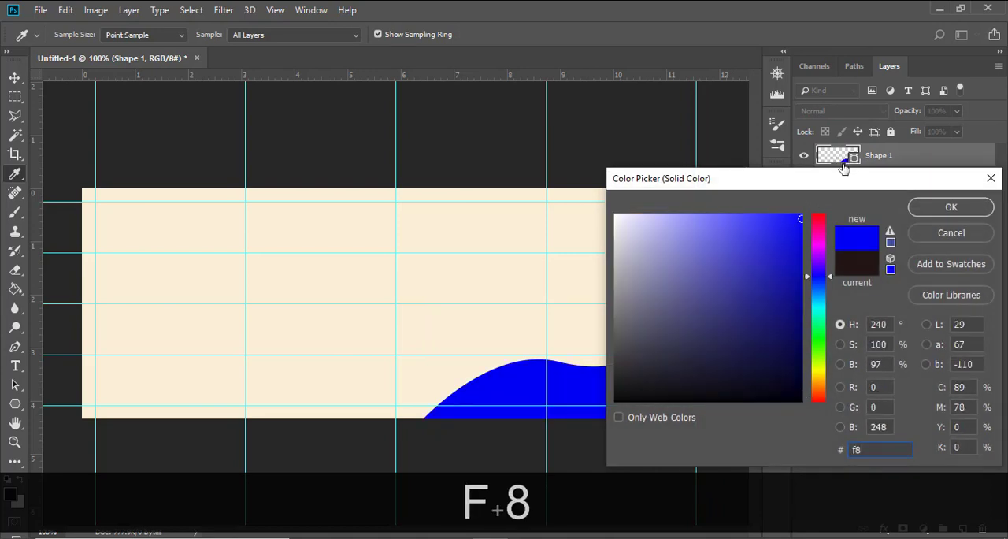
pyautogui.write('63')
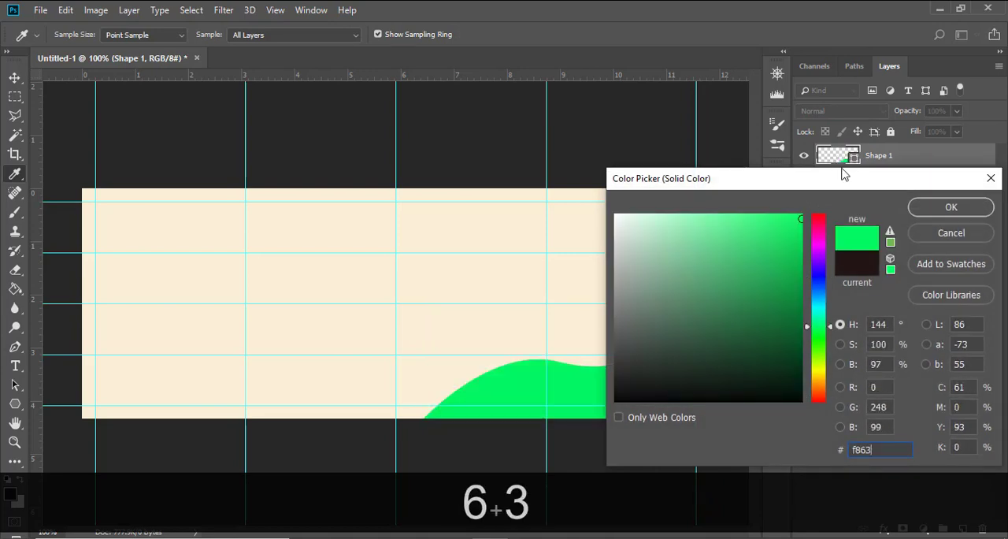
pyautogui.write('12')
pyautogui.click(926, 207)
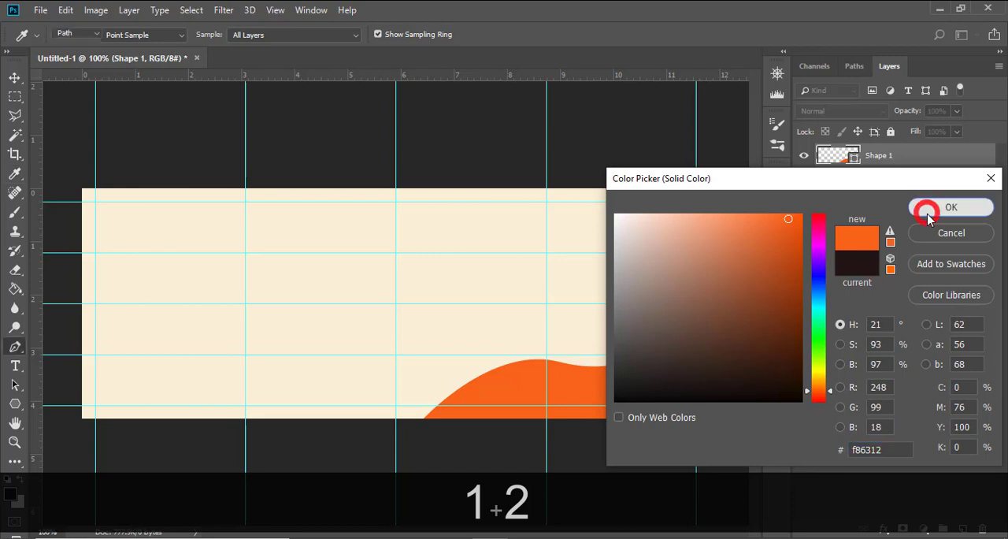
pyautogui.click(940, 206)
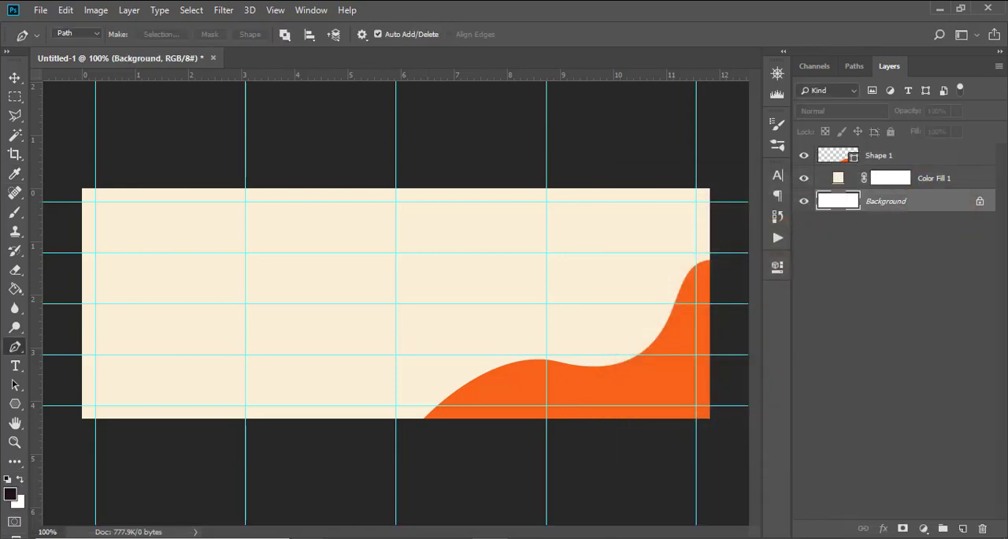
# Step: Draw a closed wavy orange shape on the Shape 1 layer, covering the canvas's upper right corner from about 8.2 in across
pyautogui.click(855, 156)
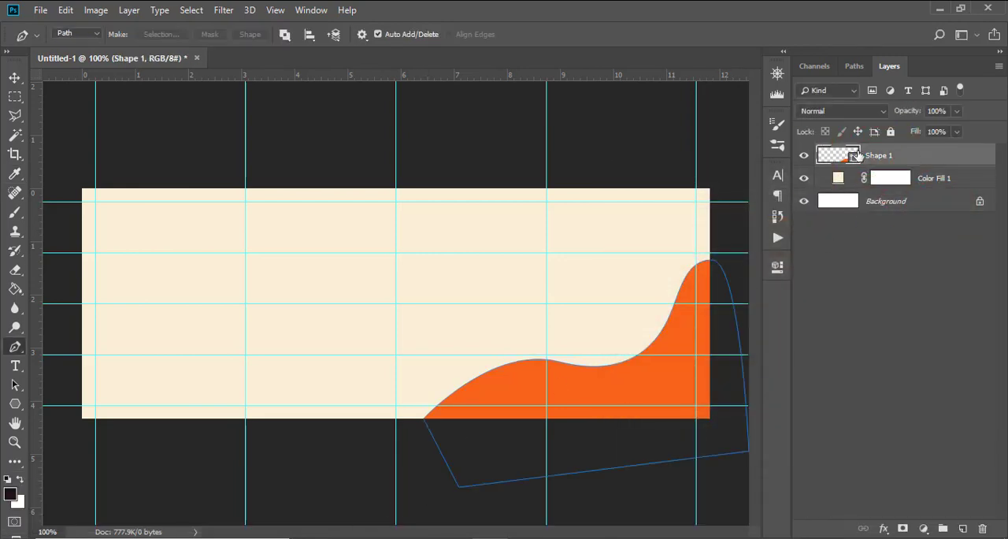
pyautogui.click(516, 183)
pyautogui.moveTo(545, 245); pyautogui.dragTo(729, 204)
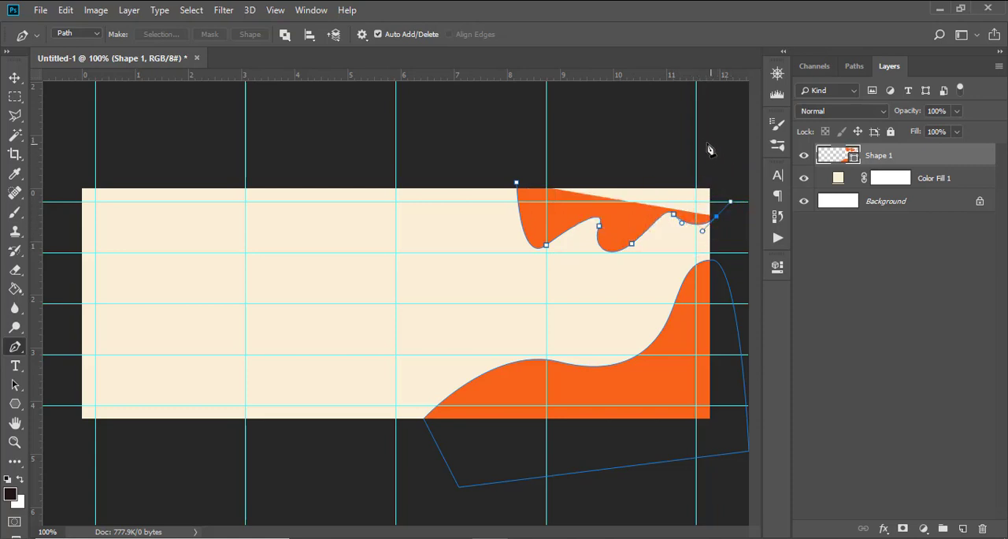
pyautogui.moveTo(696, 138); pyautogui.dragTo(532, 136)
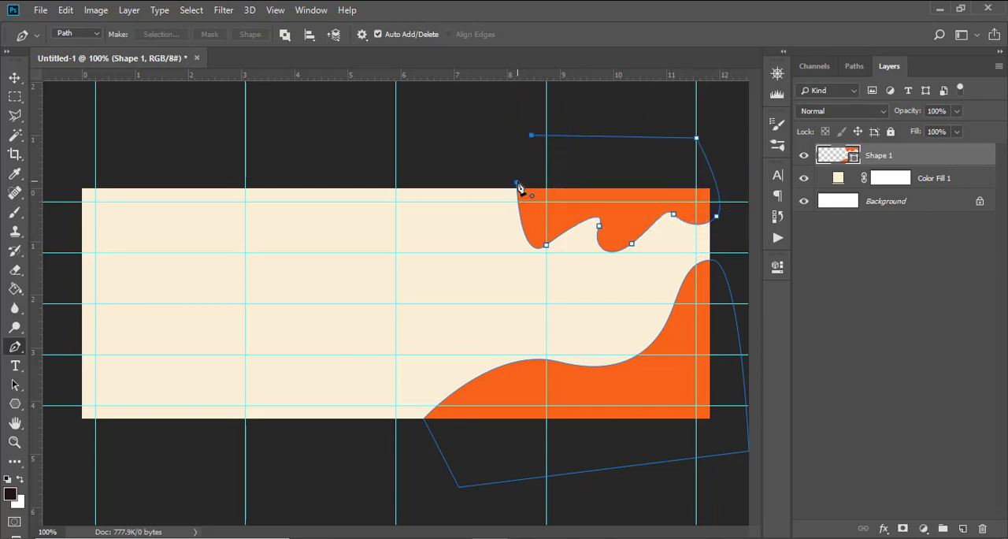
pyautogui.click(516, 183)
# Step: On a new layer above Background, draw a closed curved path over the upper left corner, about 2.5 in across and 2.7 in down
pyautogui.click(909, 208)
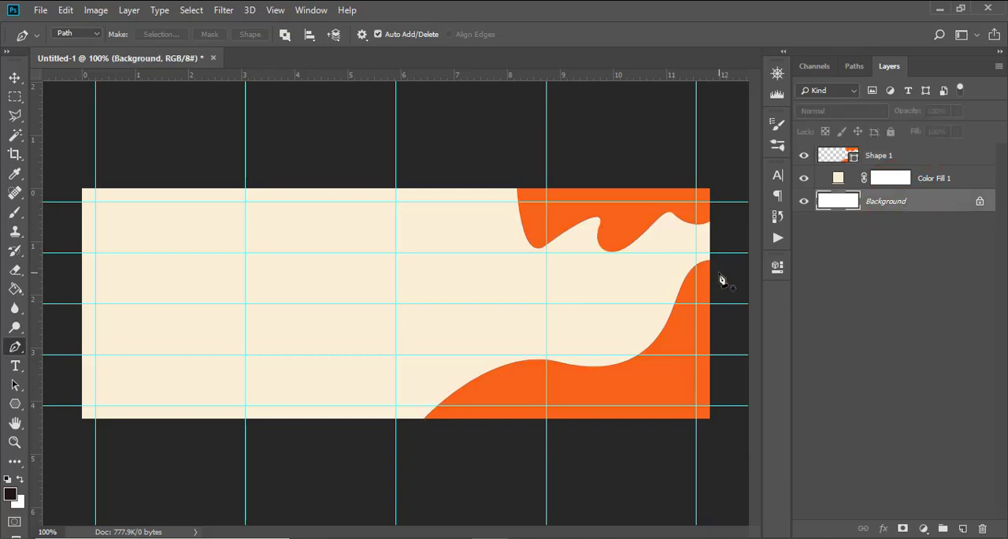
pyautogui.click(962, 529)
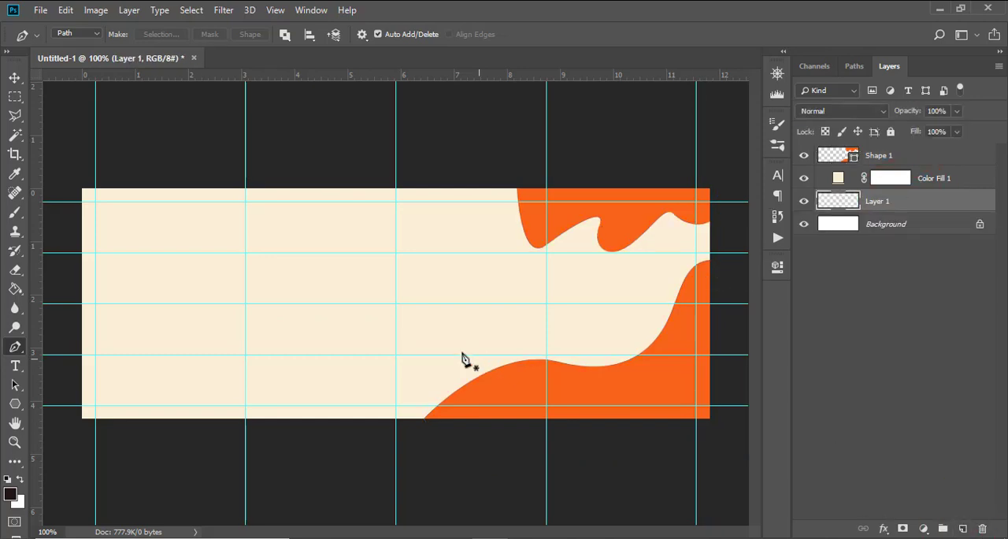
pyautogui.click(215, 182)
pyautogui.moveTo(166, 242); pyautogui.dragTo(130, 281)
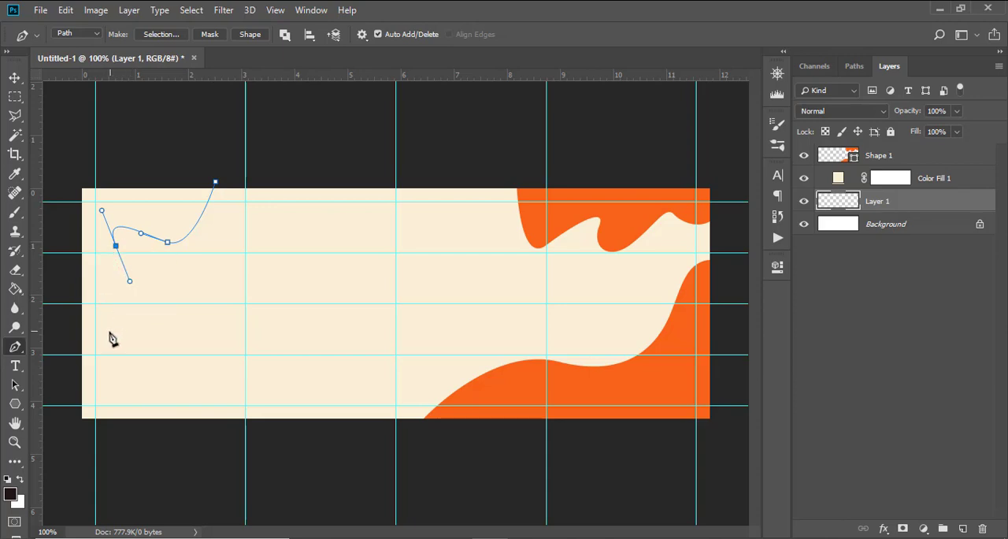
pyautogui.moveTo(95, 329); pyautogui.dragTo(70, 331)
pyautogui.moveTo(61, 167); pyautogui.dragTo(164, 157)
pyautogui.click(215, 184)
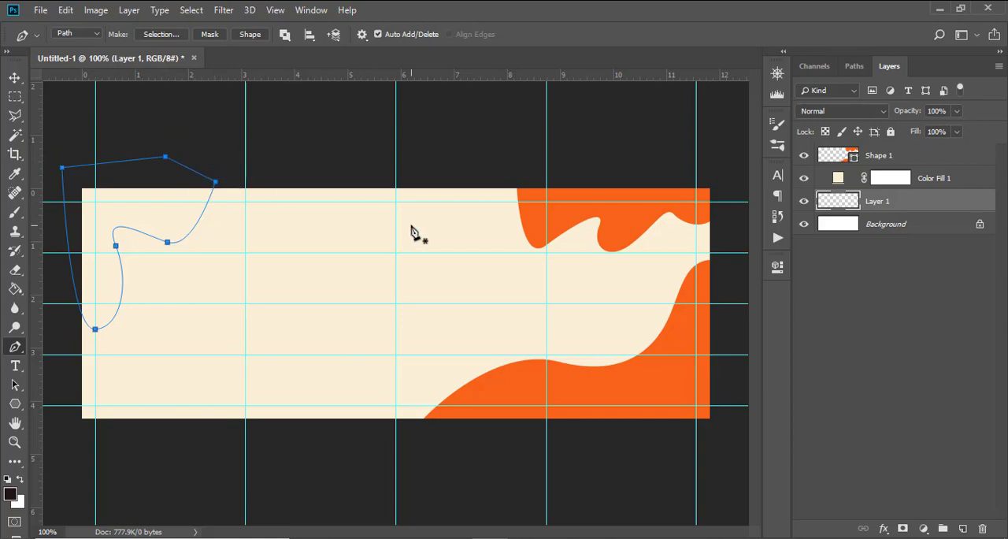
# Step: Convert the upper left corner path to a shape layer
pyautogui.doubleClick(839, 203)
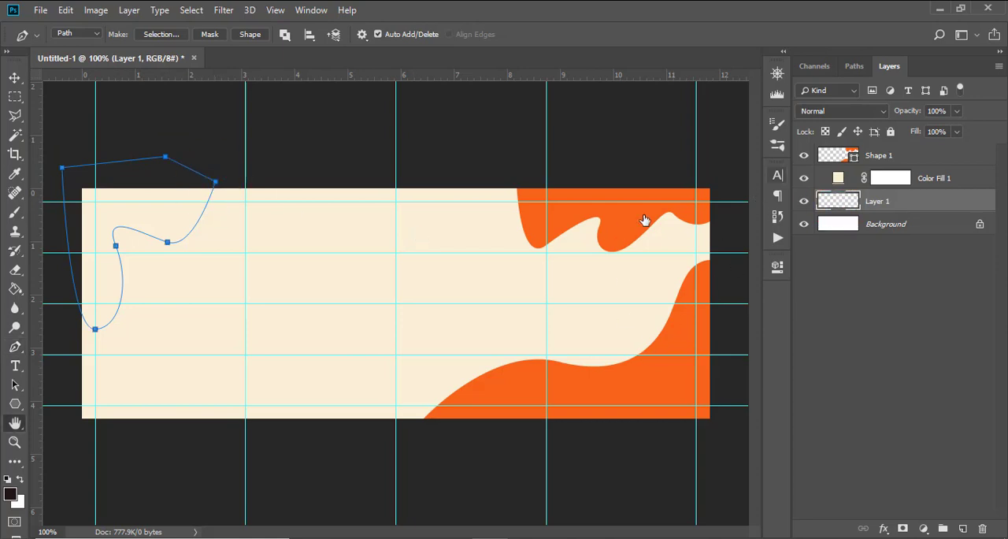
pyautogui.click(929, 79)
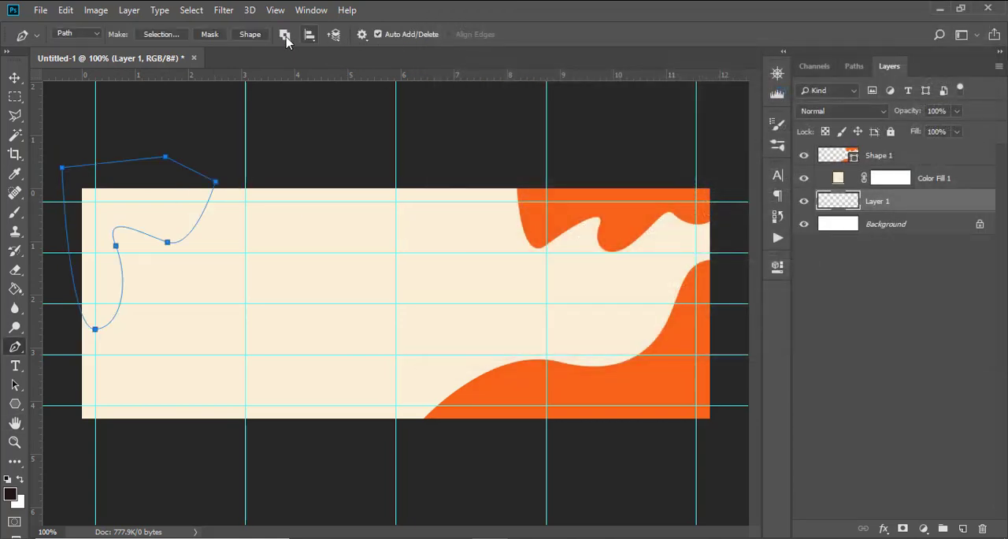
pyautogui.click(251, 36)
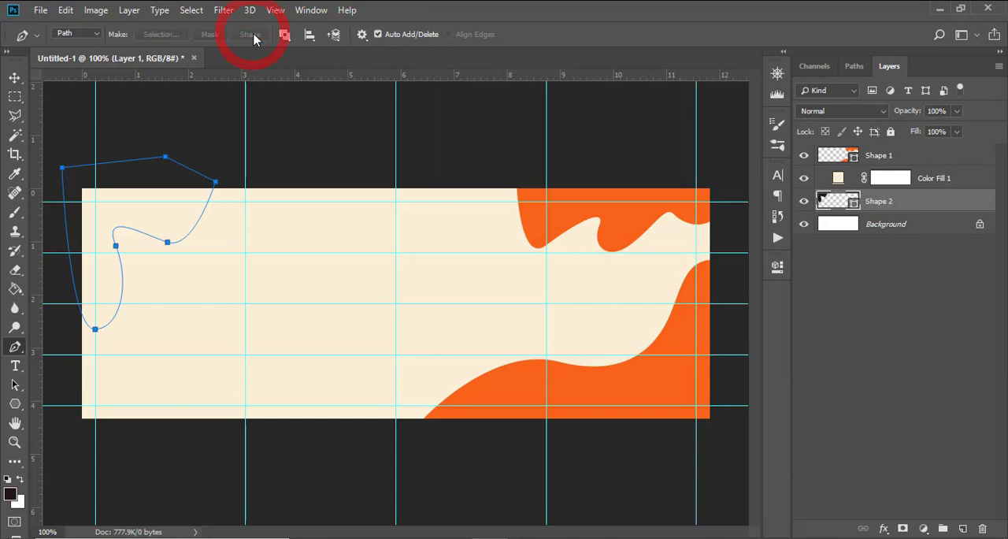
# Step: Fill the upper left shape with orange #F86312 sampled from the lower right wave and move its layer above Shape 1
pyautogui.doubleClick(835, 202)
pyautogui.click(569, 382)
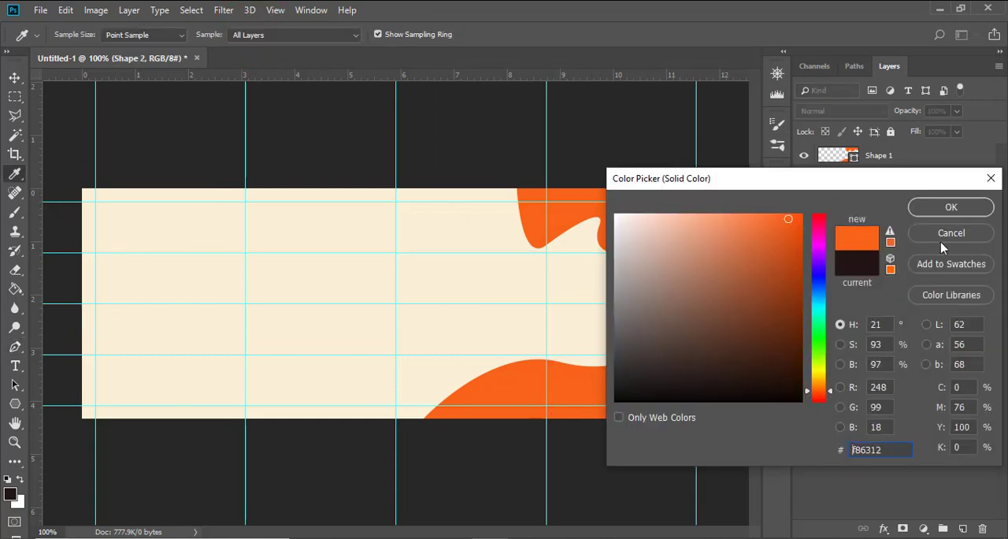
pyautogui.click(951, 208)
pyautogui.moveTo(850, 202); pyautogui.dragTo(876, 157)
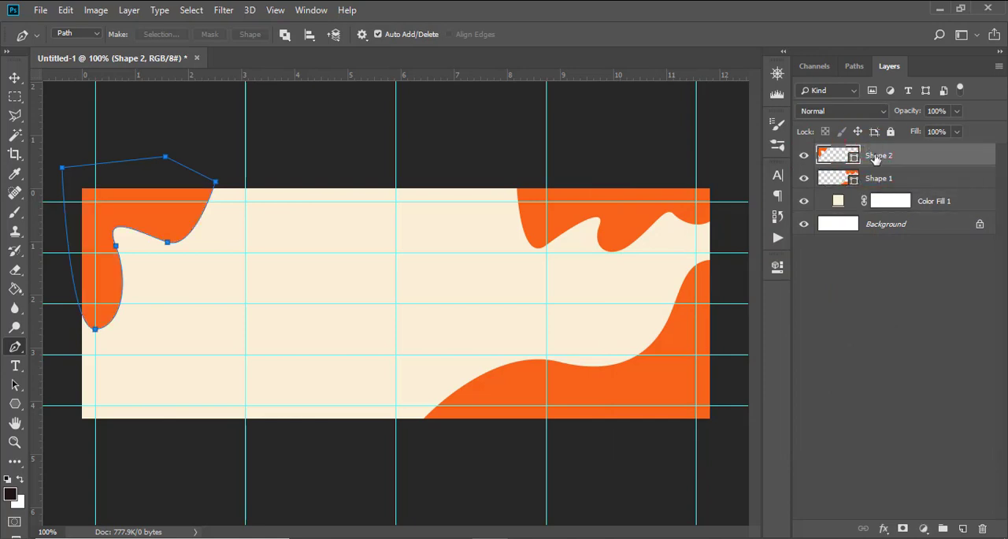
# Step: Scale the upper left shape to about 114% around its centre and move it slightly down
pyautogui.click(922, 179)
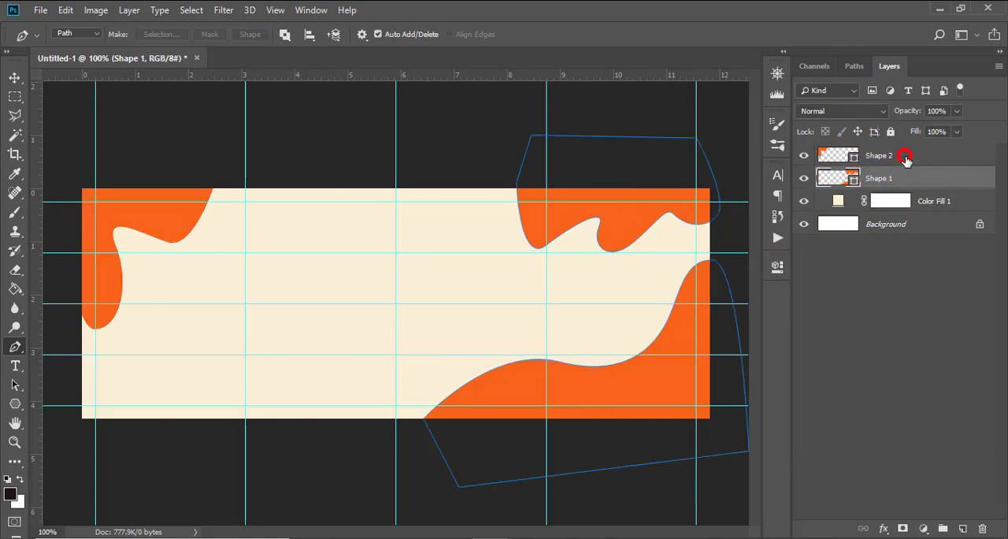
pyautogui.click(905, 157)
pyautogui.hotkey('ctrl', 't')
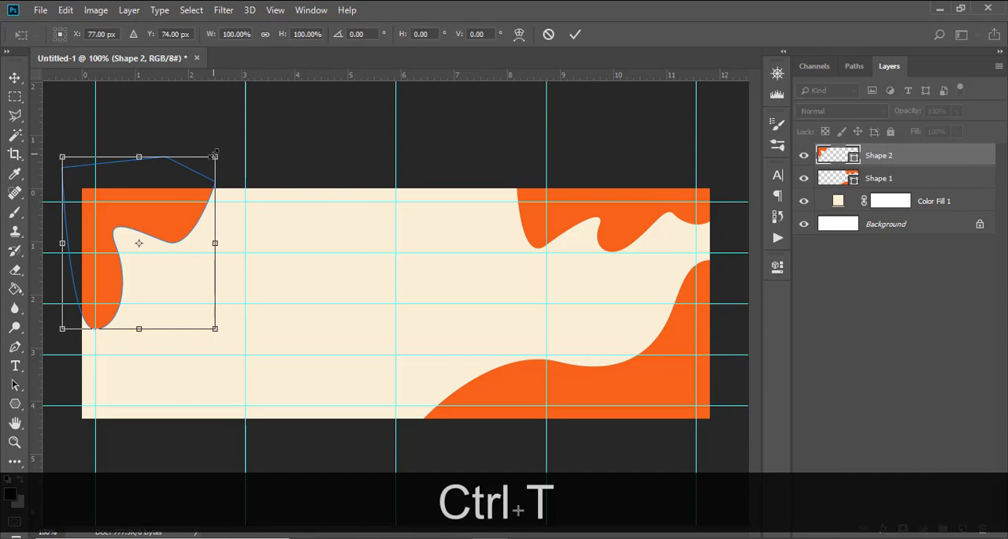
pyautogui.moveTo(213, 155); pyautogui.dragTo(226, 145)
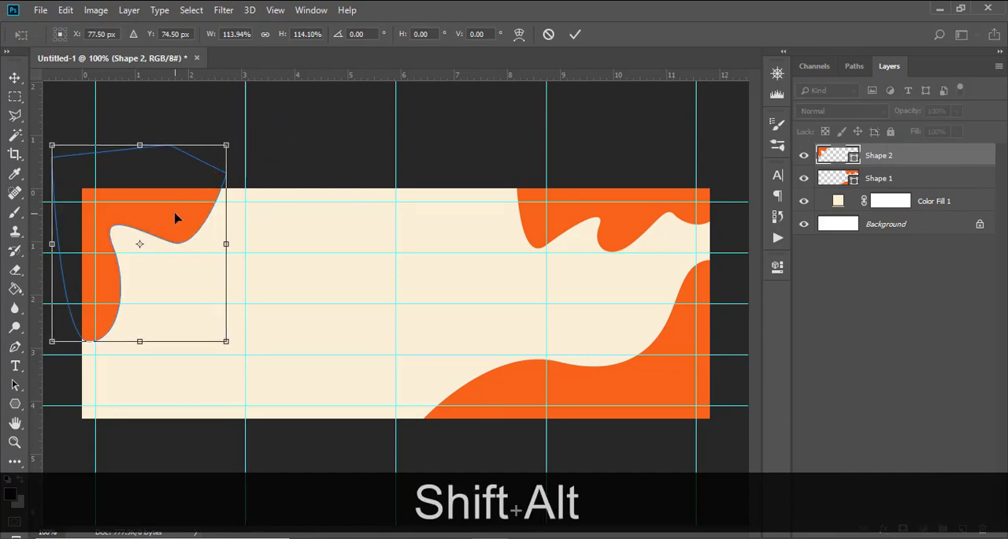
pyautogui.moveTo(175, 218); pyautogui.dragTo(177, 226)
pyautogui.press('Return')
# Step: On a new top layer, draw a wavy path from the left edge at about 3.4 in down to the lower edge at about 2.9 in across
pyautogui.press('p')
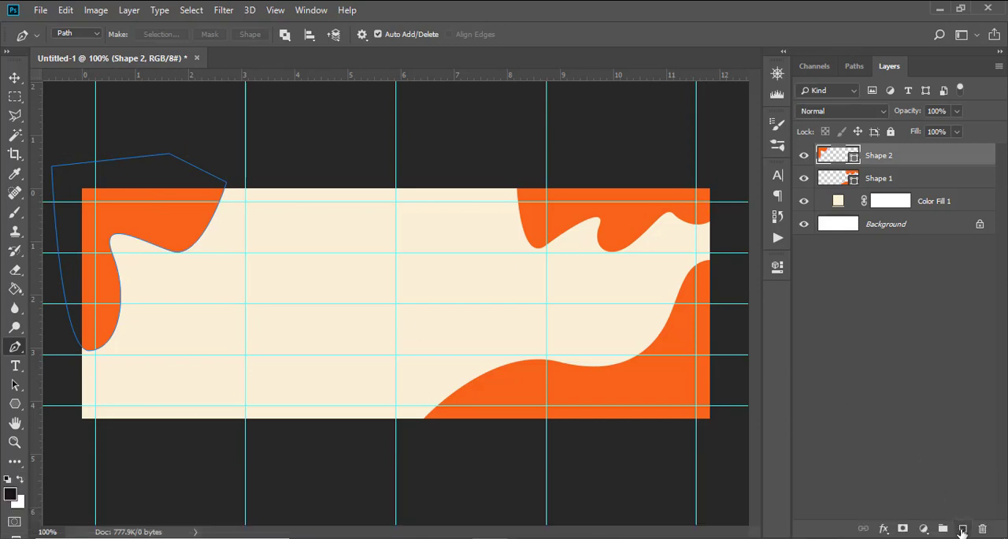
pyautogui.click(963, 532)
pyautogui.click(69, 368)
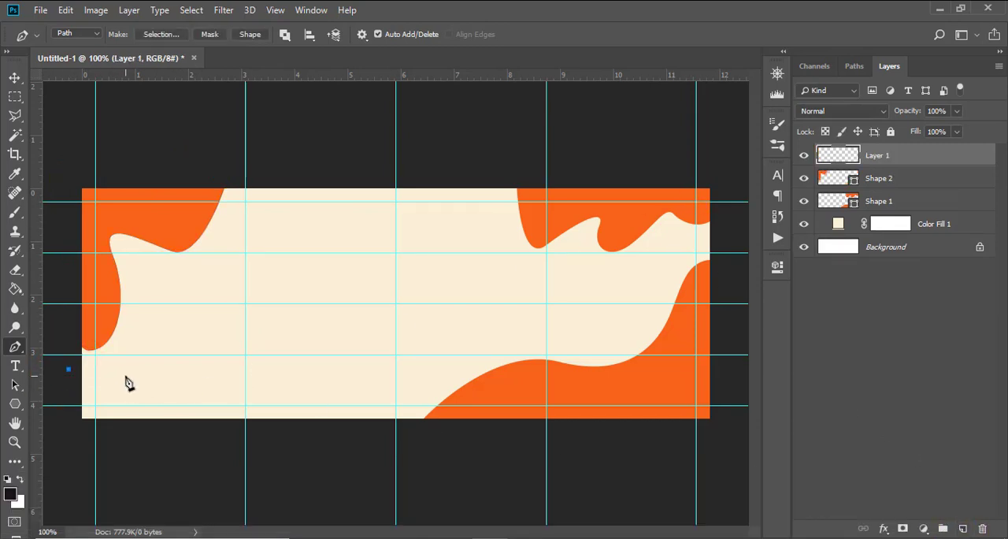
pyautogui.moveTo(125, 378); pyautogui.dragTo(243, 412)
pyautogui.click(236, 433)
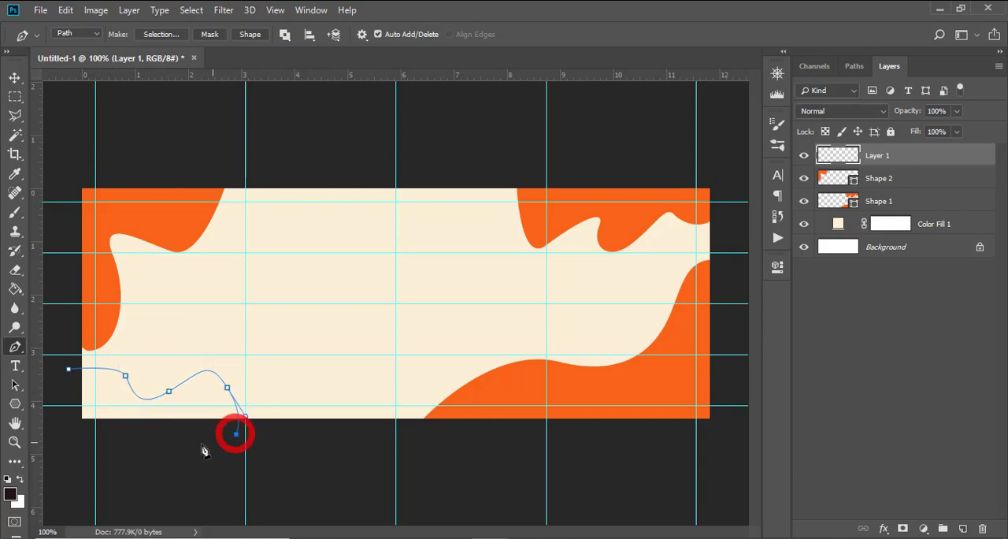
# Step: Close the wavy path outside the canvas's lower left corner and convert it to a shape layer
pyautogui.click(161, 446)
pyautogui.click(80, 444)
pyautogui.click(70, 426)
pyautogui.click(66, 399)
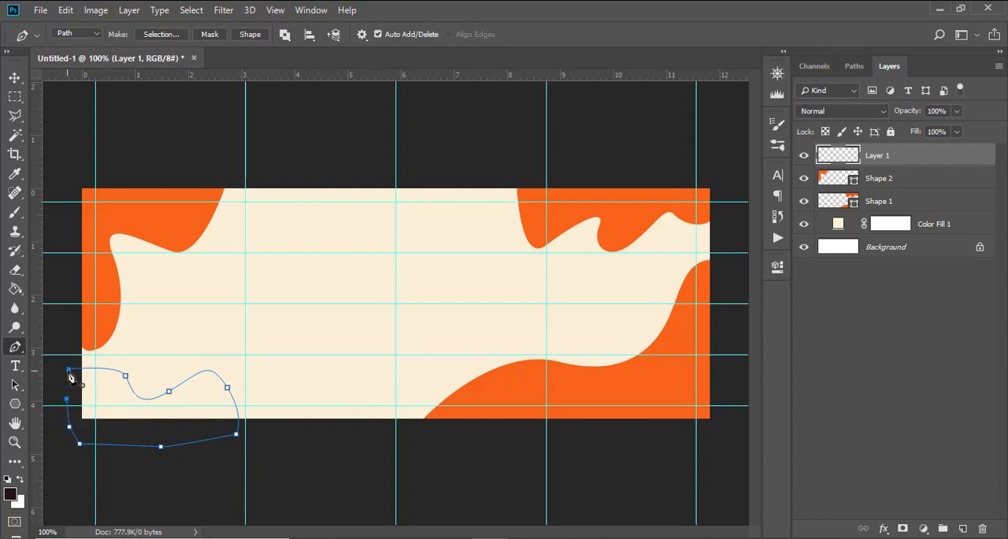
pyautogui.click(69, 370)
pyautogui.click(258, 36)
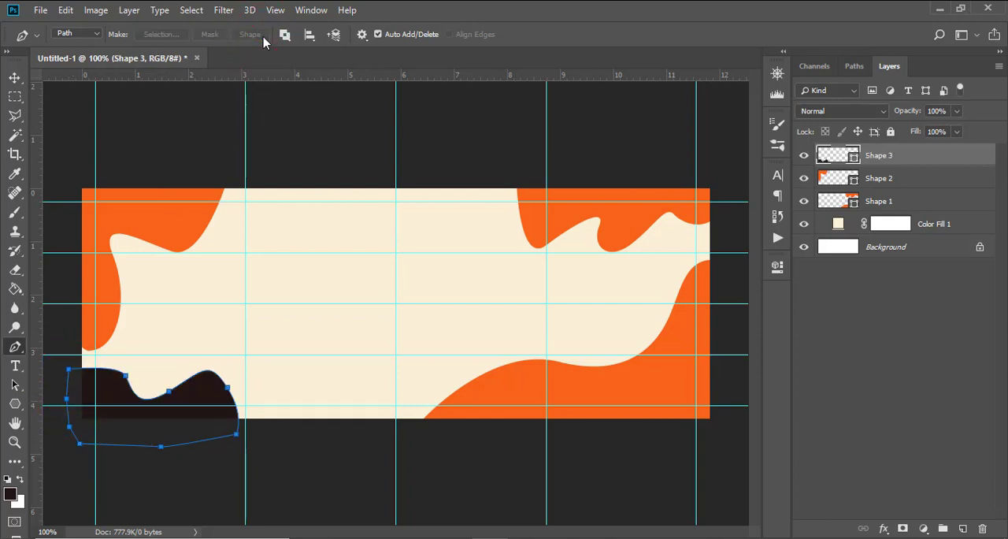
# Step: Fill the lower left wavy shape with orange #F86312 sampled from the existing shapes and hide the guides
pyautogui.doubleClick(838, 155)
pyautogui.click(513, 383)
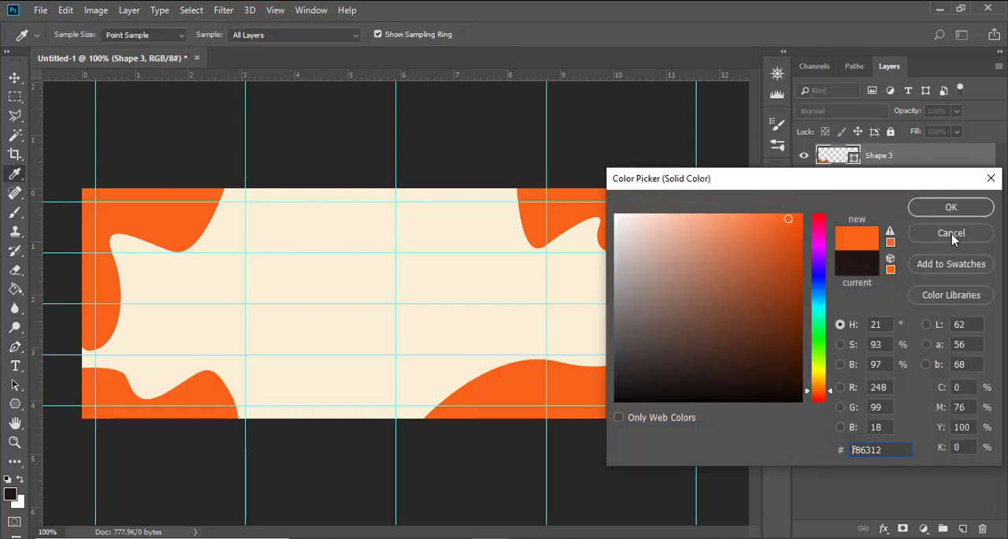
pyautogui.click(951, 206)
pyautogui.hotkey('ctrl', 'h')
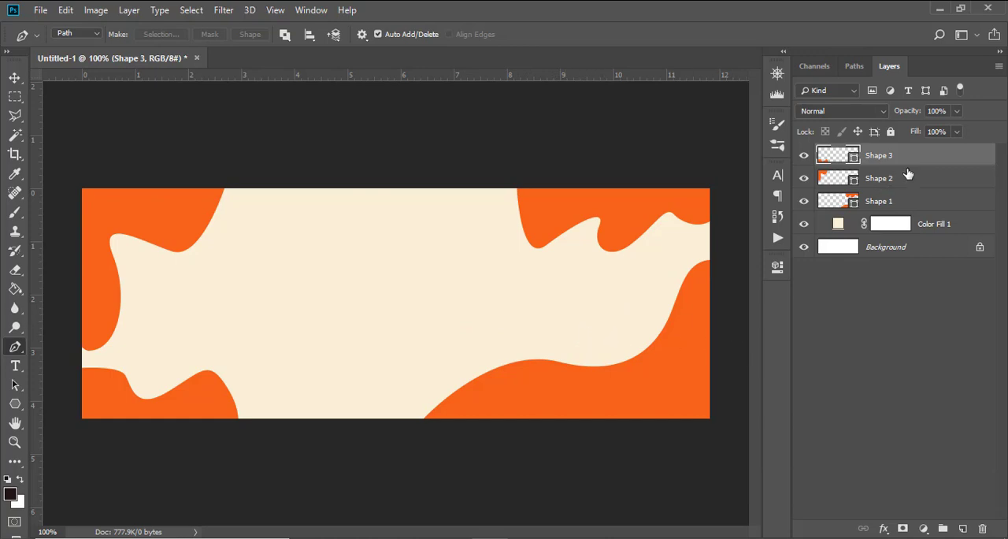
# Step: Group the three shape layers with the Color Fill 1 layer and name the group BG
pyautogui.keyDown('shift'); pyautogui.click(938, 226); pyautogui.keyUp('shift')
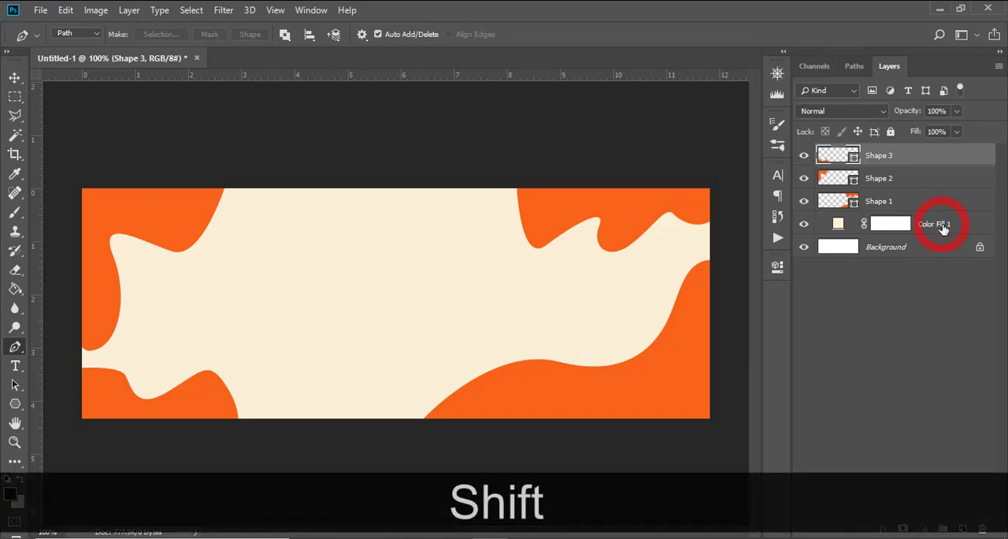
pyautogui.hotkey('ctrl', 'shift', 'g')
pyautogui.doubleClick(859, 154)
pyautogui.press('capslock')
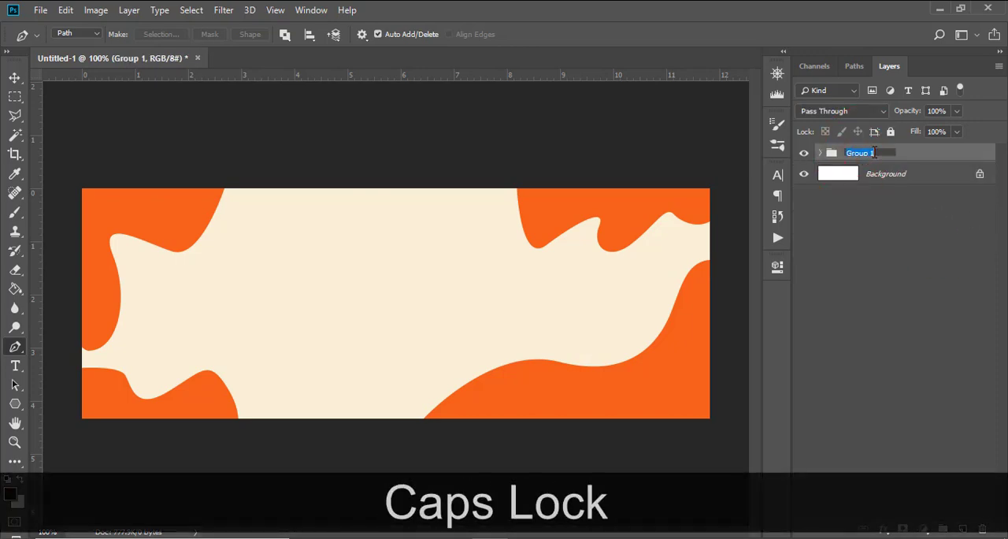
pyautogui.write('BG')
pyautogui.press('Return')
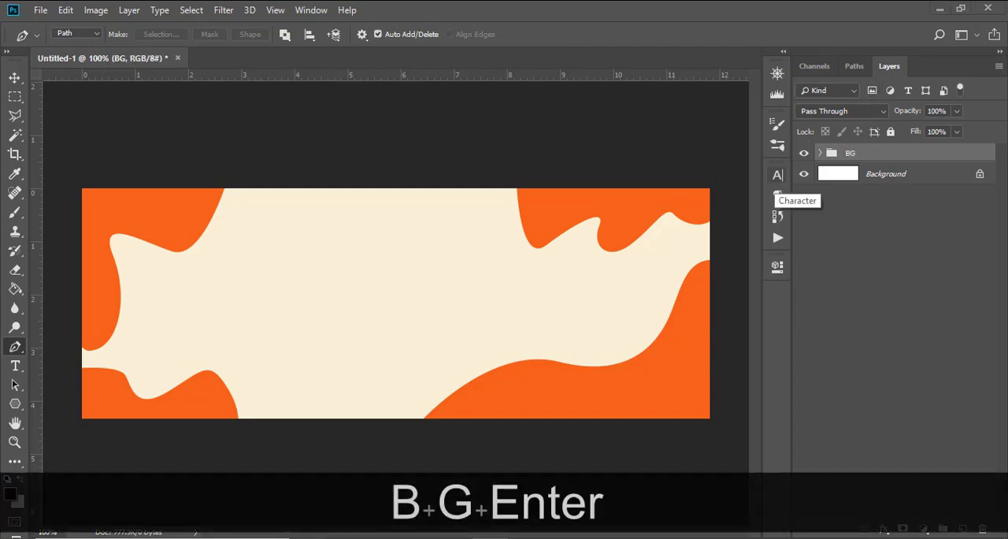
# Step: Place the food (20) chicken image from the FACEBOOK BANNER 1 folder in the banner and enlarge it around its centre to about 92%
pyautogui.click(270, 500)
pyautogui.doubleClick(173, 174)
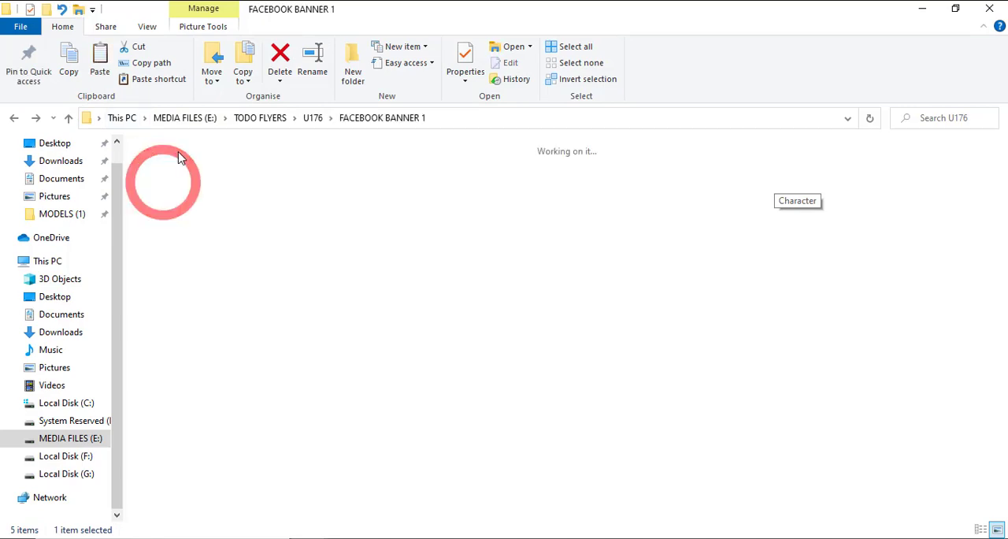
pyautogui.moveTo(426, 186); pyautogui.dragTo(459, 295)
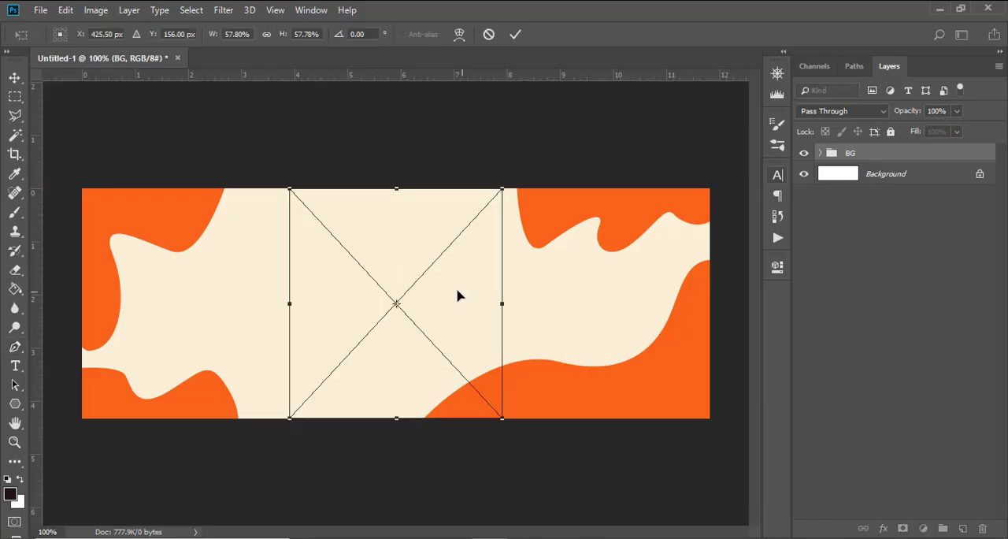
pyautogui.moveTo(503, 189); pyautogui.dragTo(599, 150)
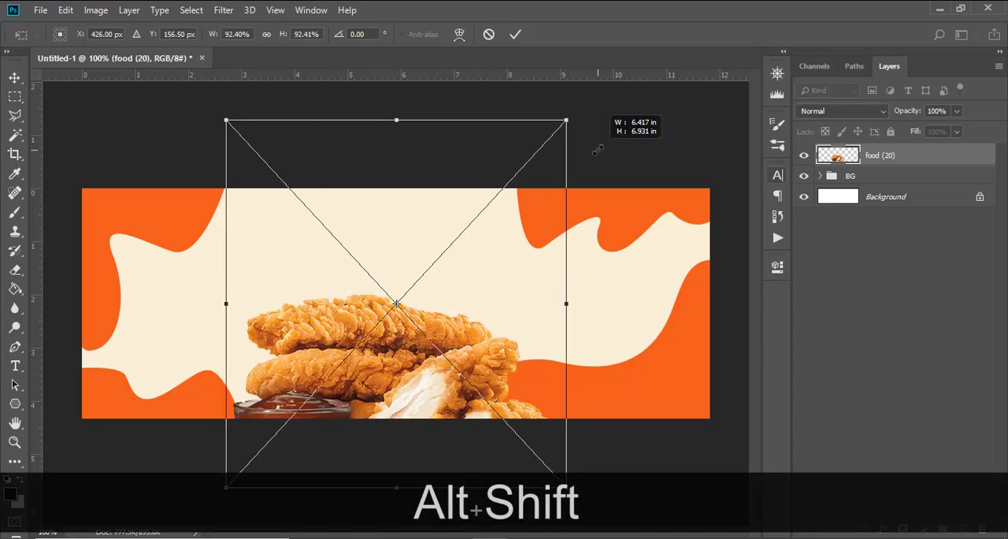
# Step: Scale the chicken image to about 85%, position it on the banner's left half and commit the placement
pyautogui.moveTo(425, 292); pyautogui.dragTo(374, 268)
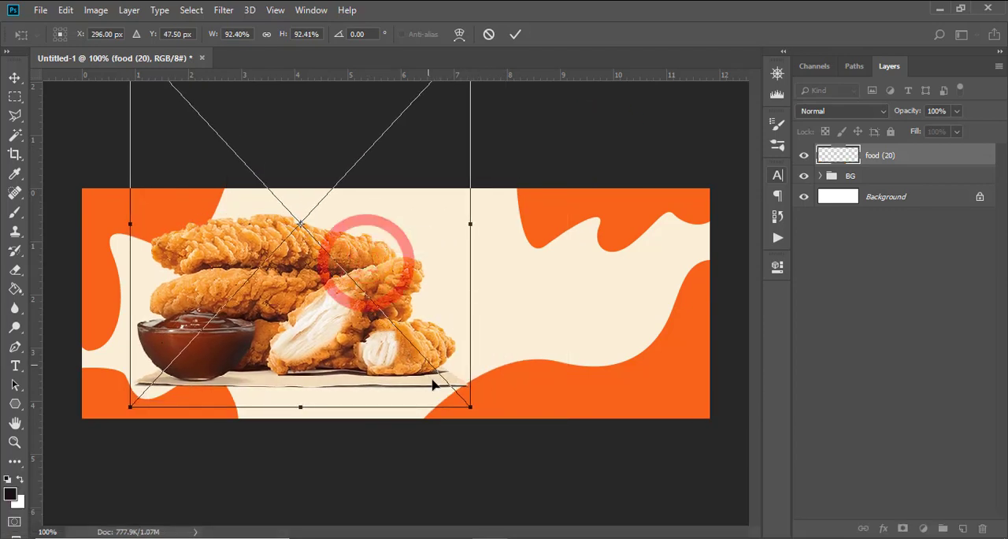
pyautogui.moveTo(470, 406); pyautogui.dragTo(462, 353)
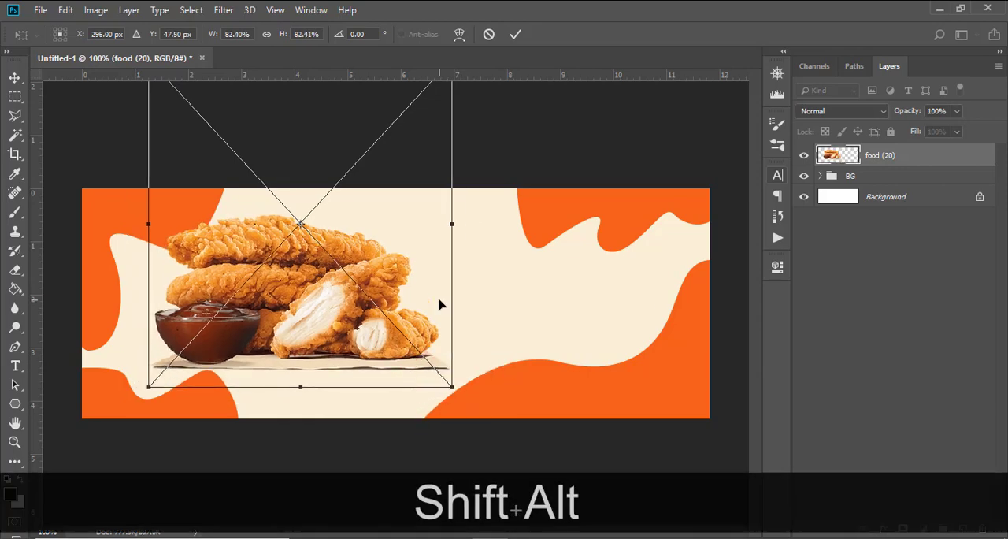
pyautogui.moveTo(444, 302); pyautogui.dragTo(412, 328)
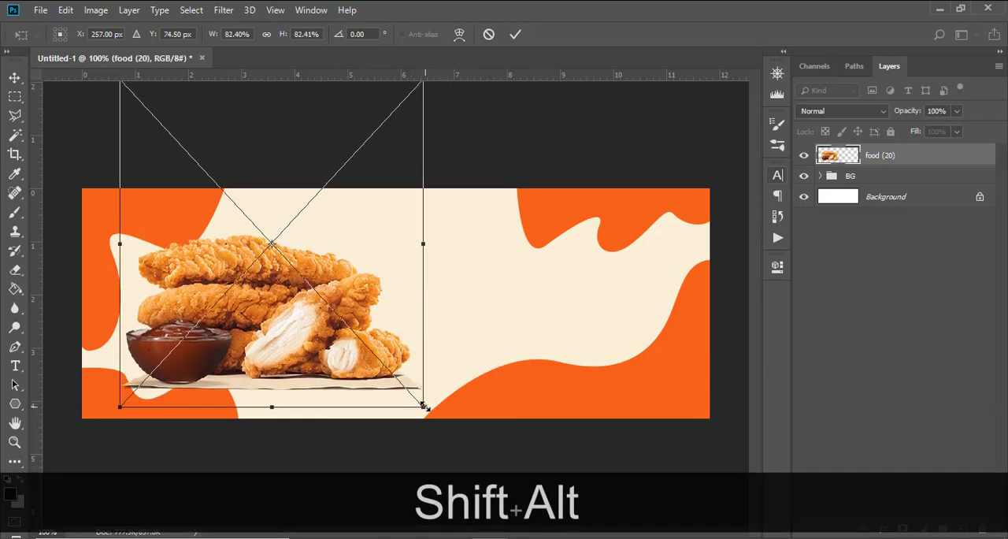
pyautogui.moveTo(424, 405); pyautogui.dragTo(428, 411)
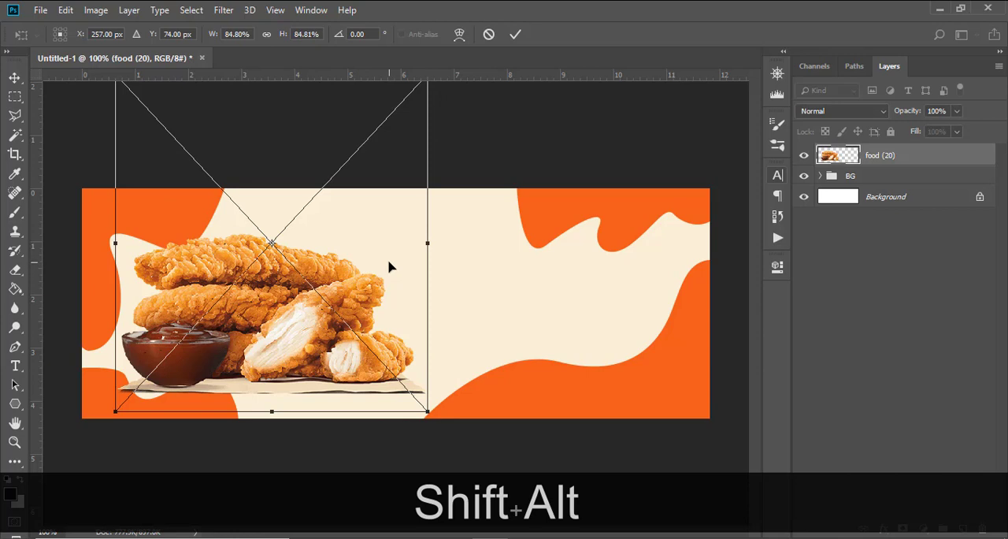
pyautogui.moveTo(389, 267); pyautogui.dragTo(378, 263)
pyautogui.press('Return')
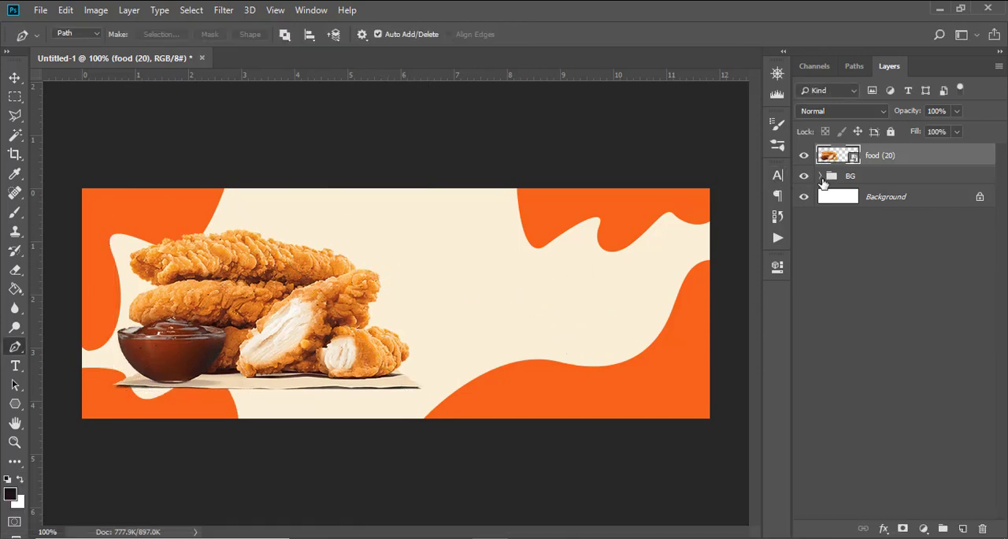
pyautogui.click(819, 177)
pyautogui.doubleClick(864, 202)
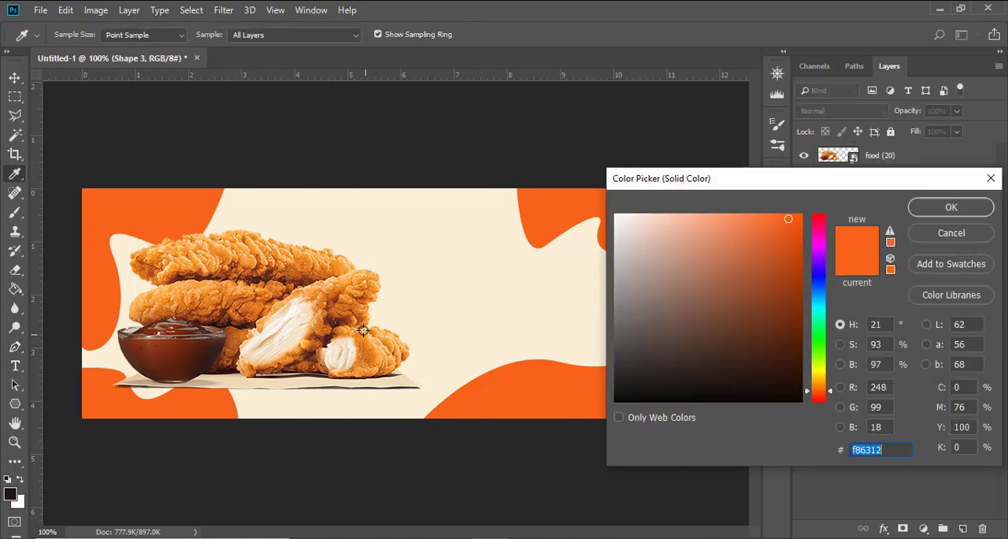
pyautogui.click(351, 322)
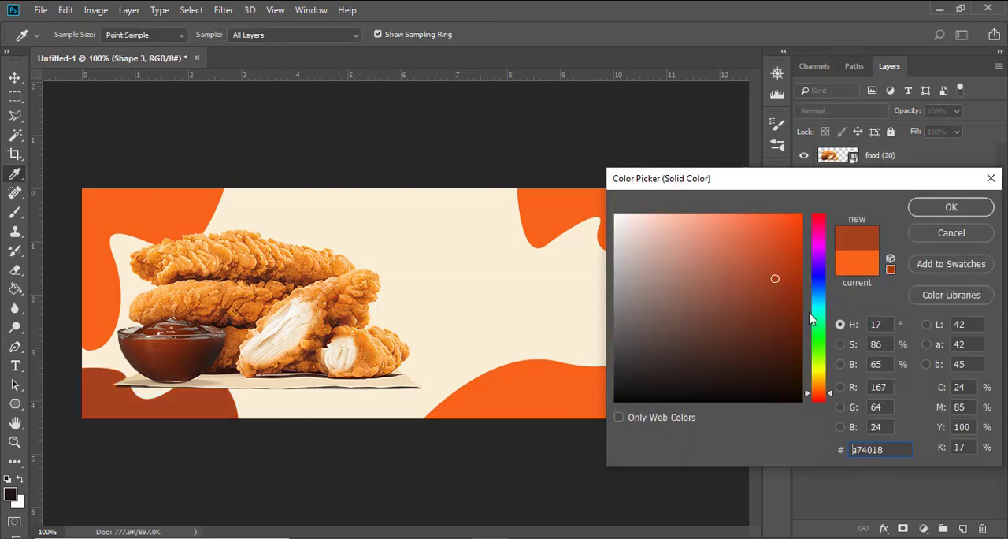
pyautogui.click(798, 218)
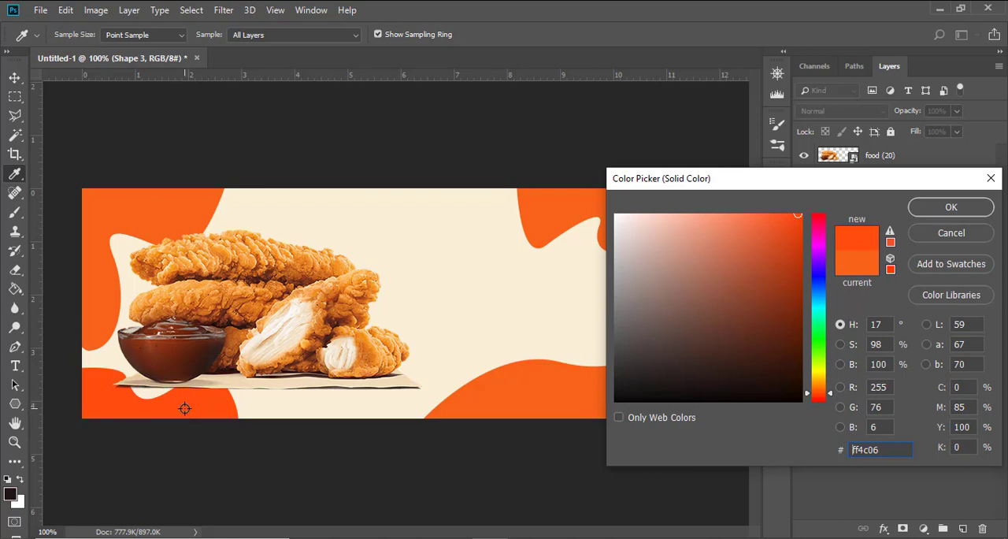
pyautogui.click(217, 292)
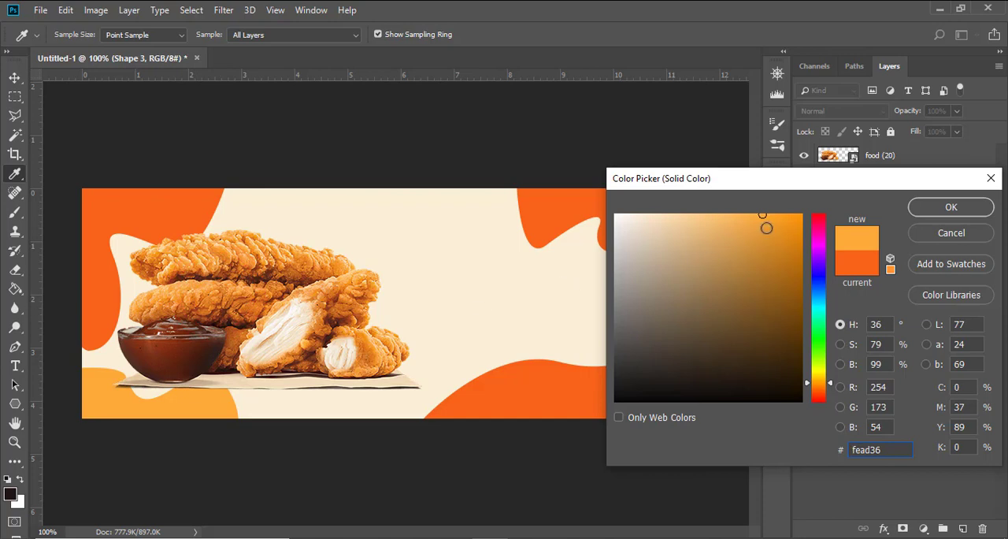
pyautogui.moveTo(789, 236); pyautogui.dragTo(827, 190)
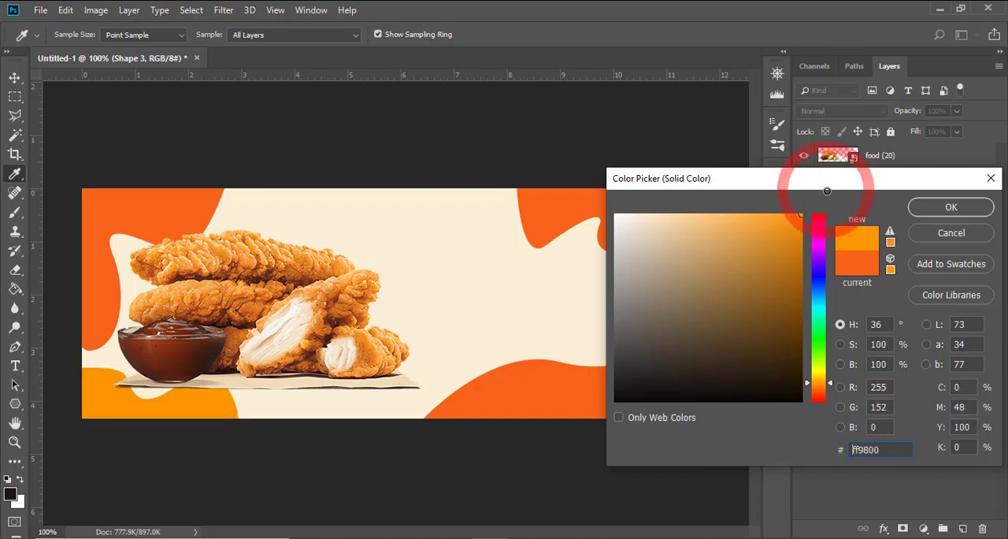
pyautogui.click(317, 294)
pyautogui.moveTo(792, 227); pyautogui.dragTo(823, 208)
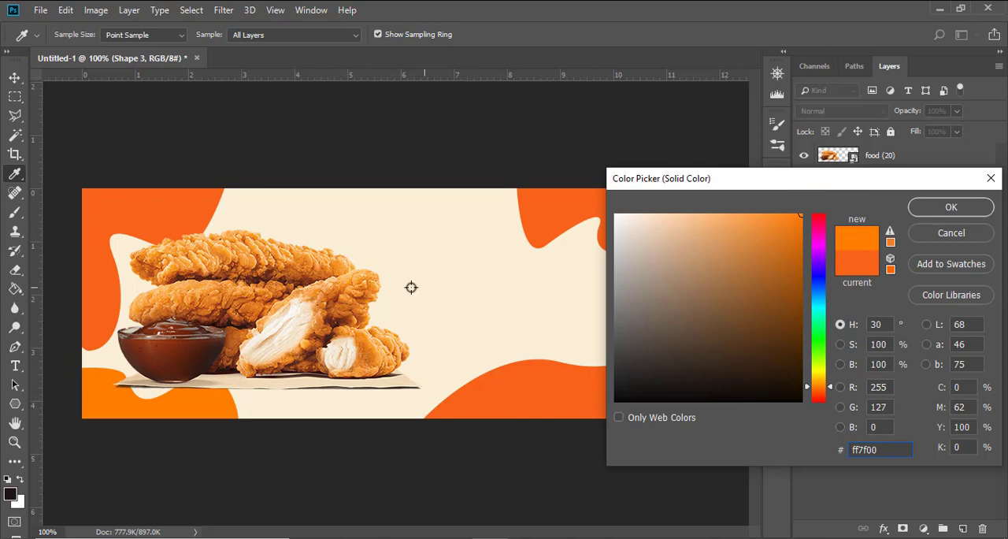
pyautogui.click(952, 233)
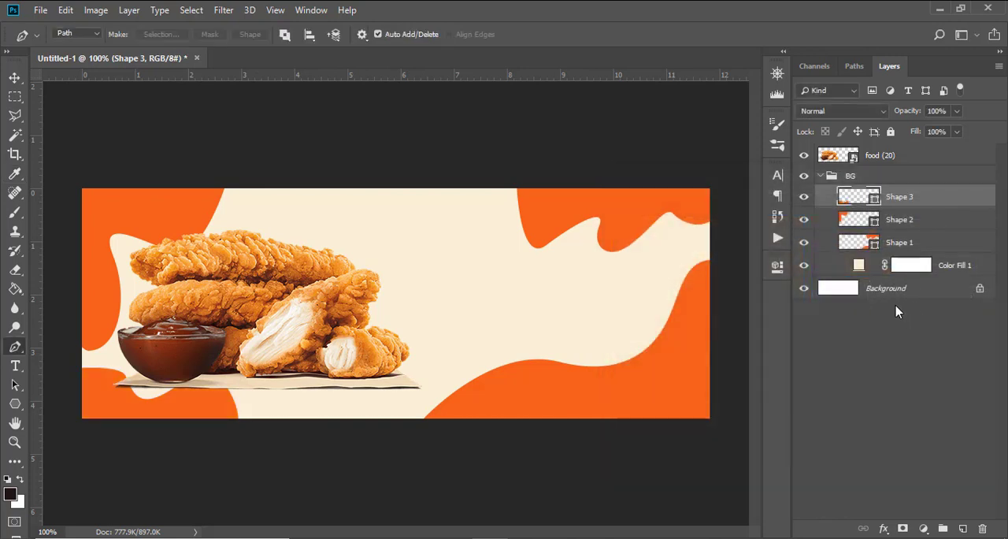
pyautogui.click(822, 176)
# Step: Put the food (20) layer in its own group named CHICKEN
pyautogui.click(876, 154)
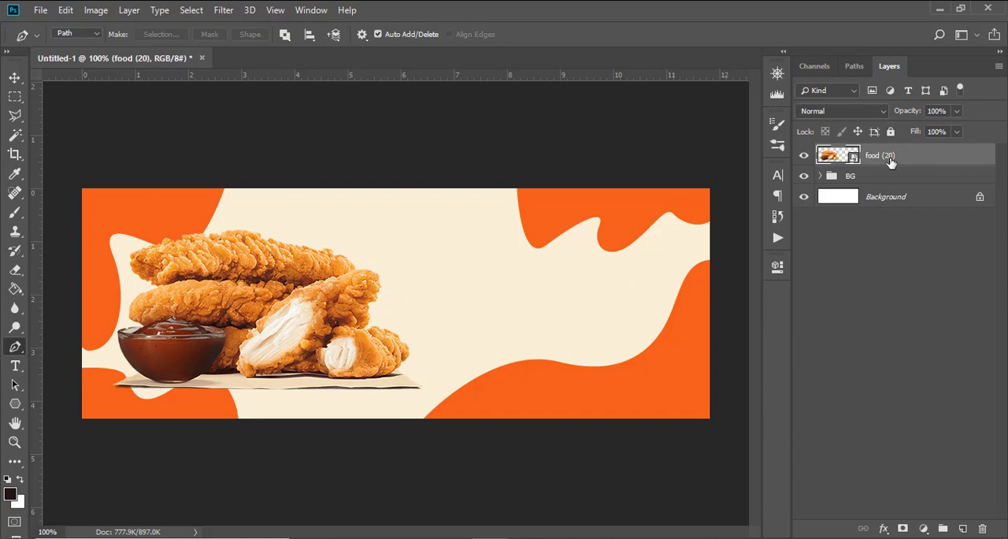
pyautogui.hotkey('ctrl', 'g')
pyautogui.doubleClick(855, 154)
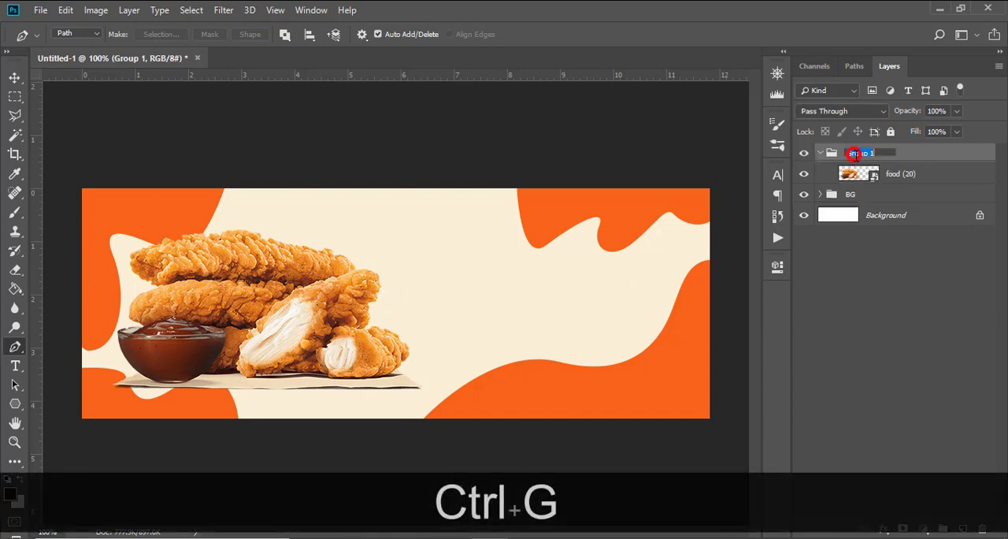
pyautogui.press('capslock')
pyautogui.press('capslock')
pyautogui.write('CHICKEN')
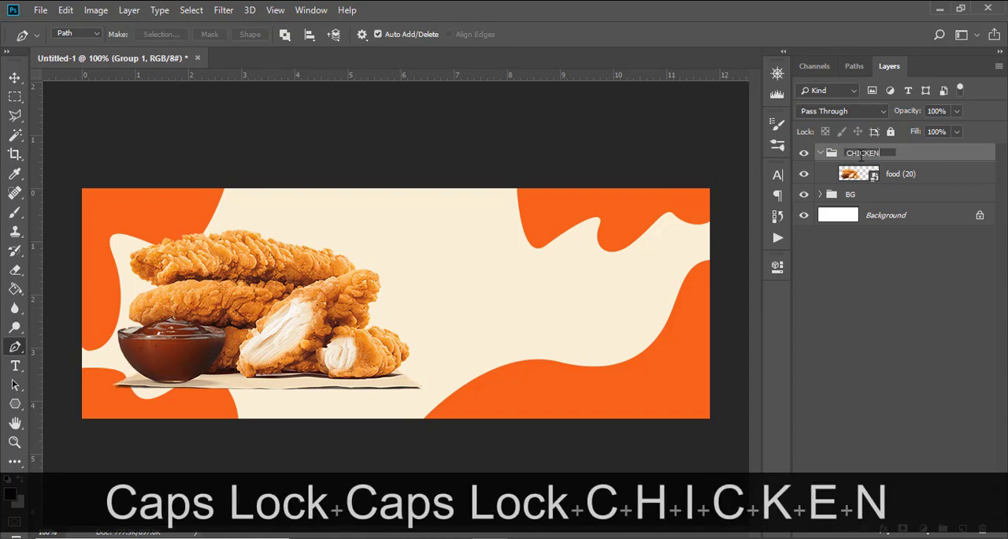
pyautogui.press('Return')
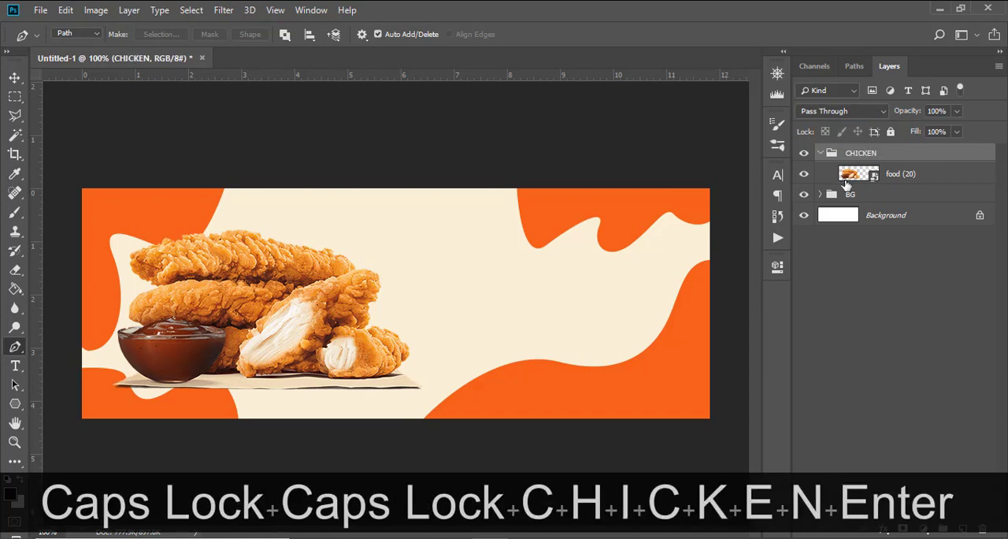
# Step: Duplicate the food (20) layer inside the CHICKEN group
pyautogui.click(872, 173)
pyautogui.click(902, 173)
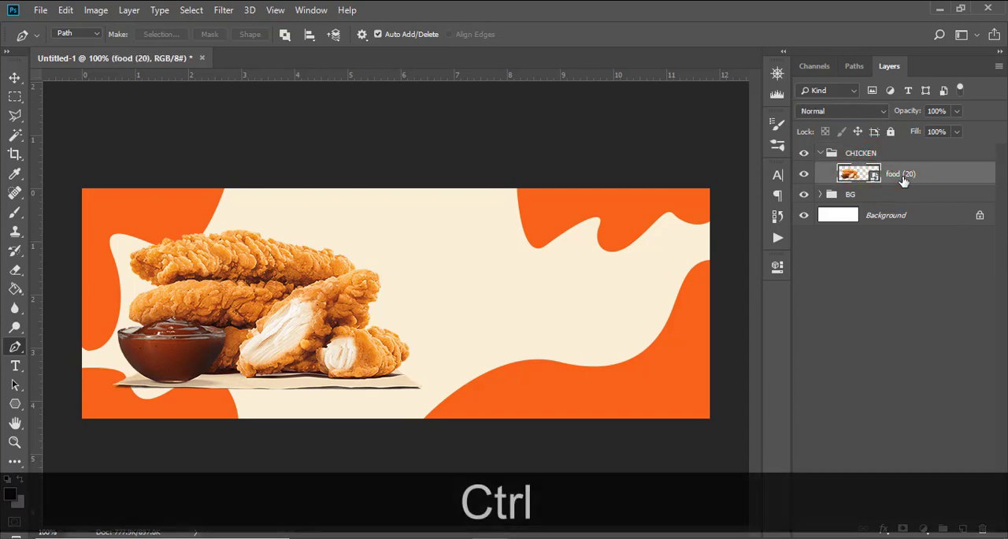
pyautogui.hotkey('ctrl', 'j')
# Step: Flip the lower food (20) layer vertically and move it straight down to Y 459 px as a reflection beneath the chicken
pyautogui.click(899, 198)
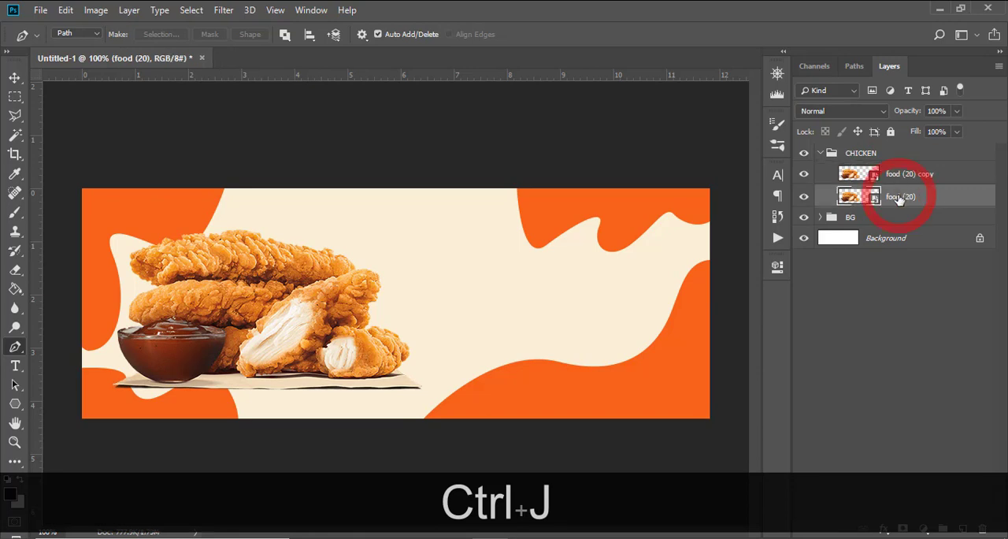
pyautogui.hotkey('ctrl', 't')
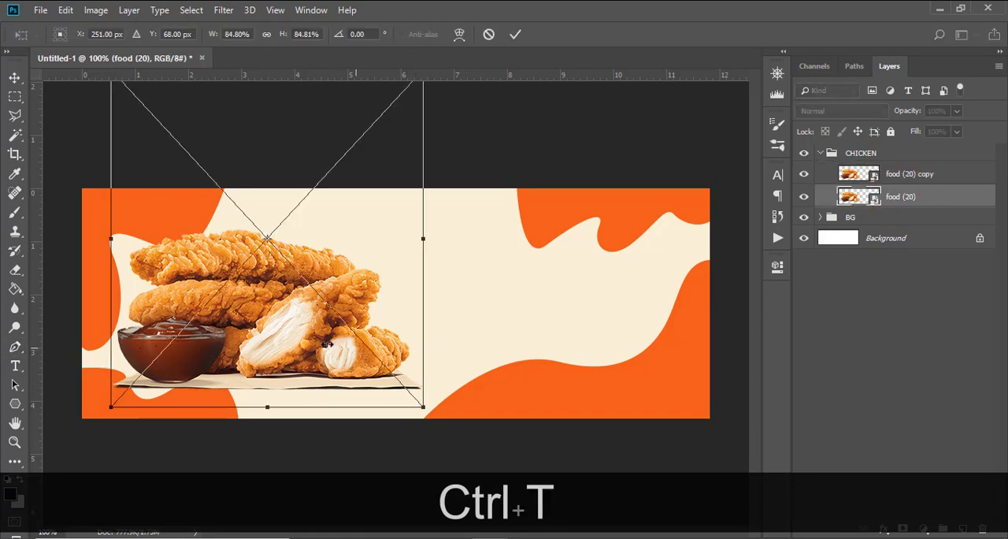
pyautogui.rightClick(320, 282)
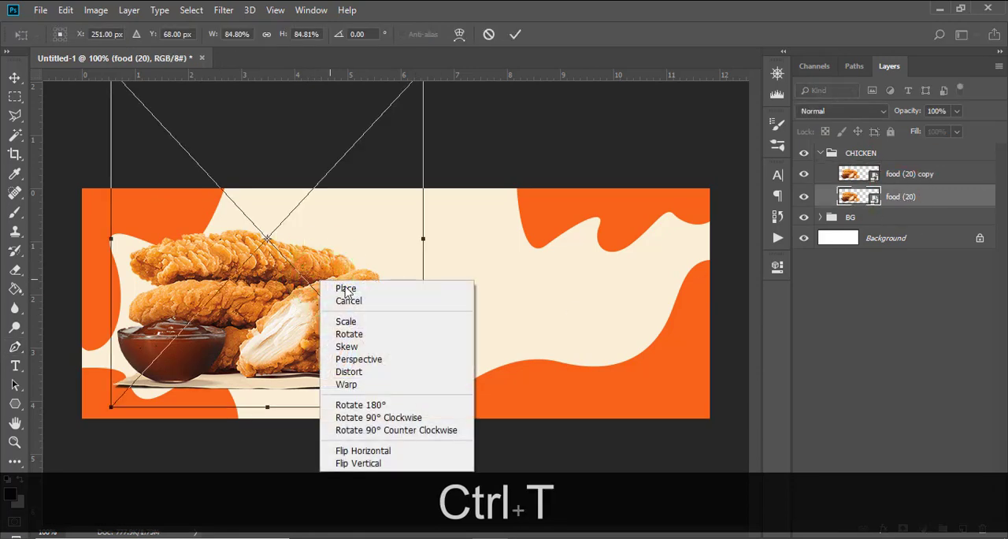
pyautogui.click(376, 464)
pyautogui.moveTo(341, 199); pyautogui.dragTo(288, 398)
pyautogui.hotkey('shift', 'Down')
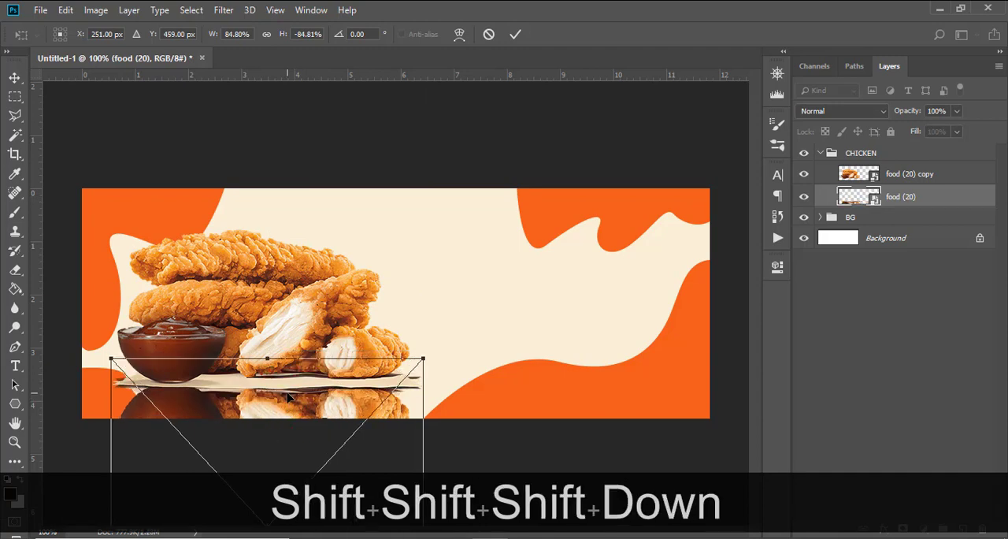
pyautogui.press('Return')
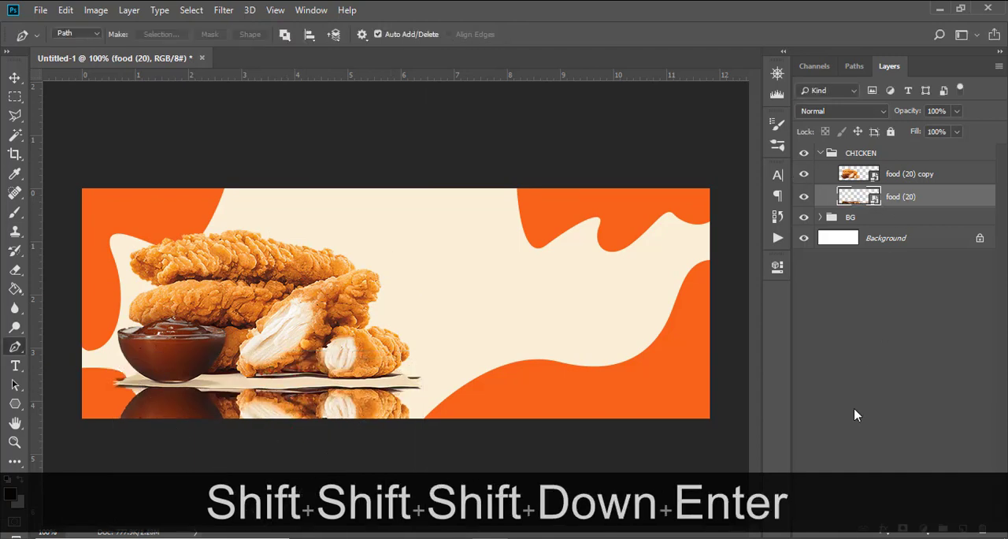
# Step: Add a layer mask to the reflection layer and paint out its overlap with the chicken's paper base using a black 50 px brush
pyautogui.click(903, 530)
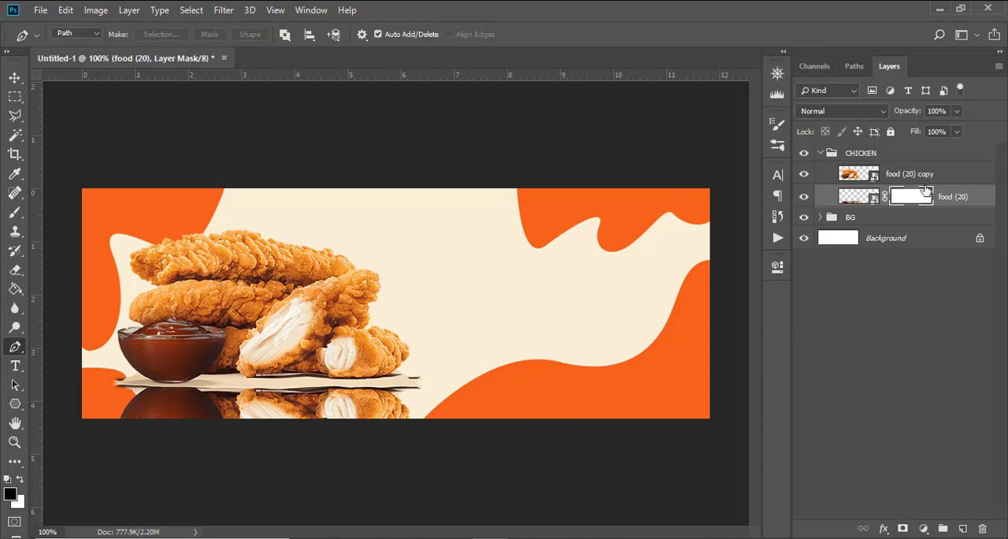
pyautogui.press('b')
pyautogui.press('capslock')
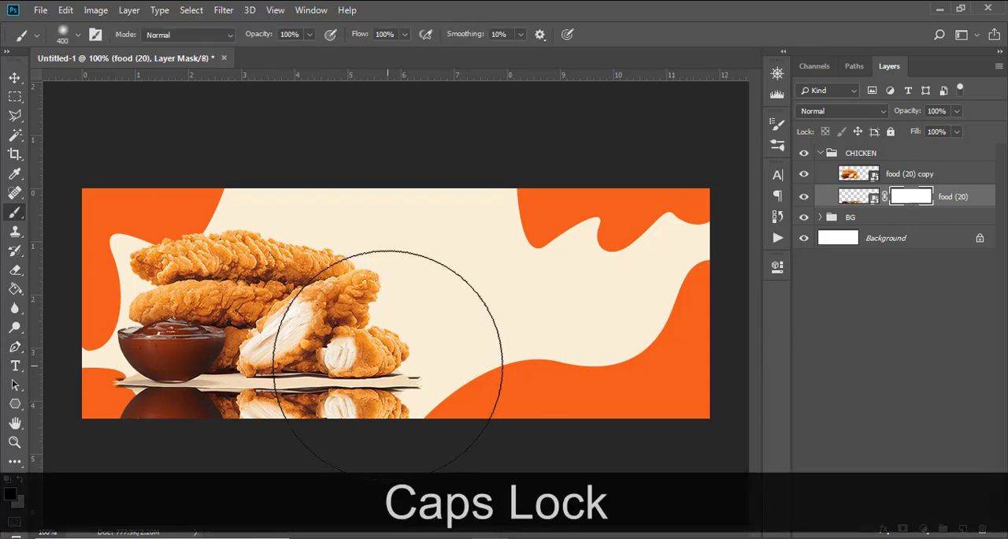
pyautogui.press('[')
pyautogui.press('[')
pyautogui.press('[')
pyautogui.press('[')
pyautogui.press('[')
pyautogui.press('[')
pyautogui.press('[')
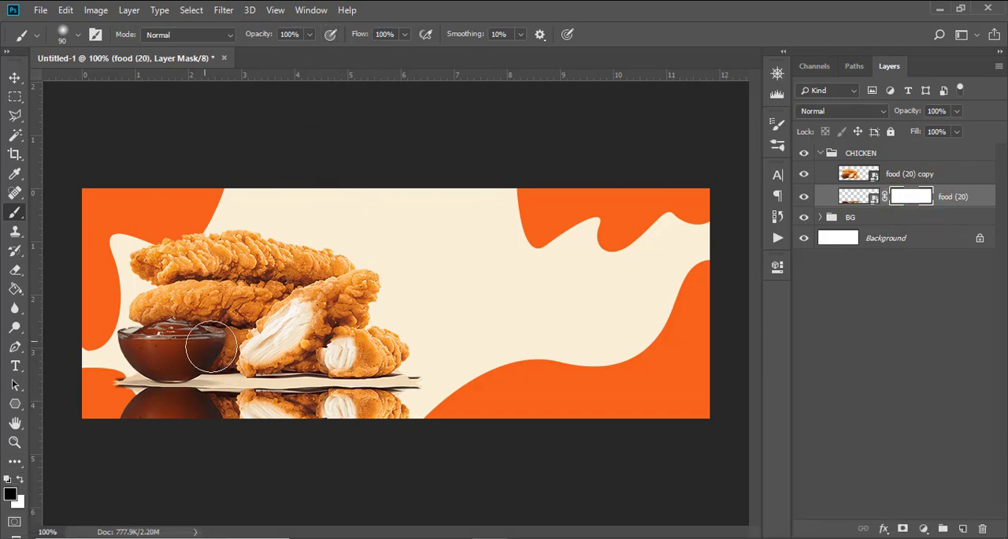
pyautogui.press('[')
pyautogui.press('[')
pyautogui.moveTo(335, 364); pyautogui.dragTo(368, 362)
pyautogui.hotkey('ctrl', 'z')
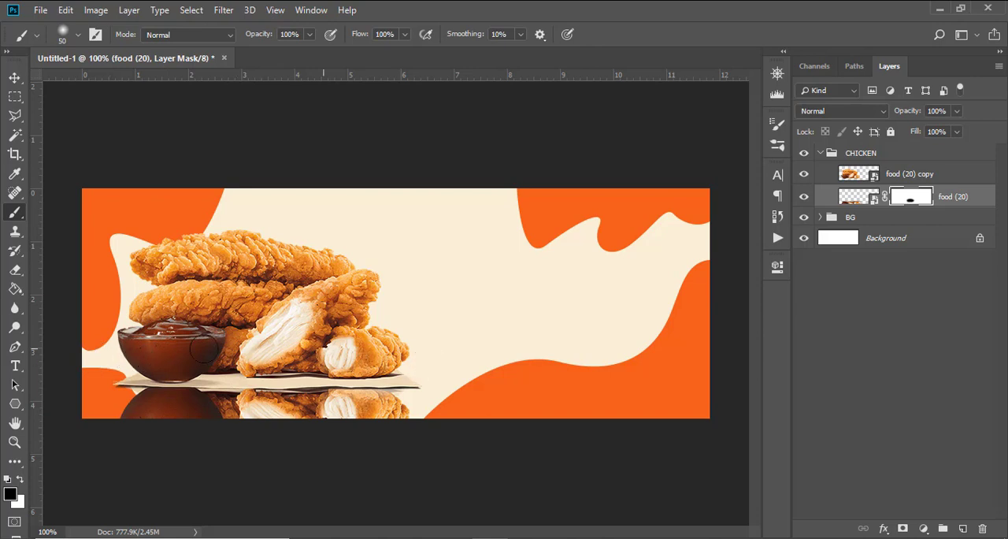
pyautogui.click(858, 196)
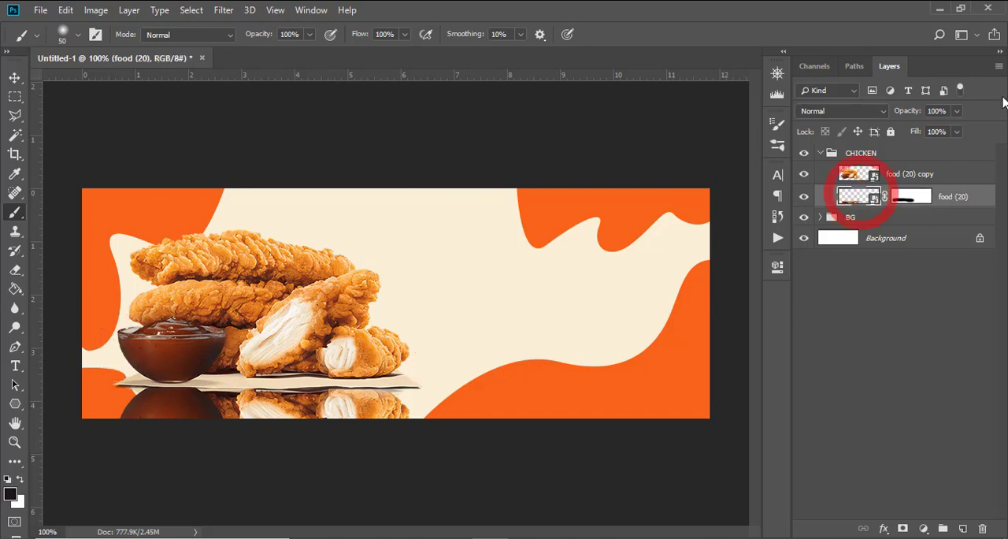
# Step: Lower the reflection layer's opacity to 34% and fade its lower edge by painting black on its layer mask
pyautogui.click(956, 111)
pyautogui.moveTo(954, 129); pyautogui.dragTo(919, 134)
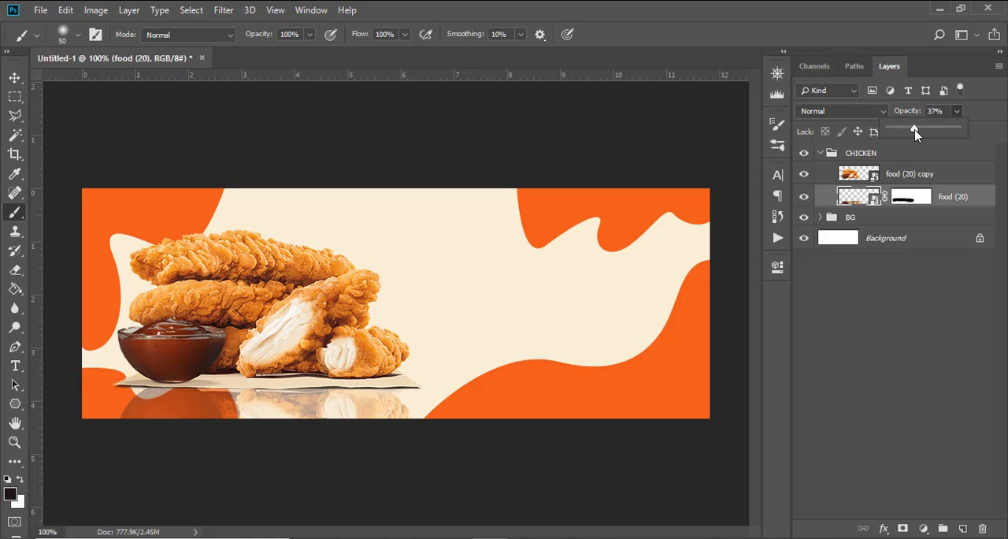
pyautogui.click(912, 198)
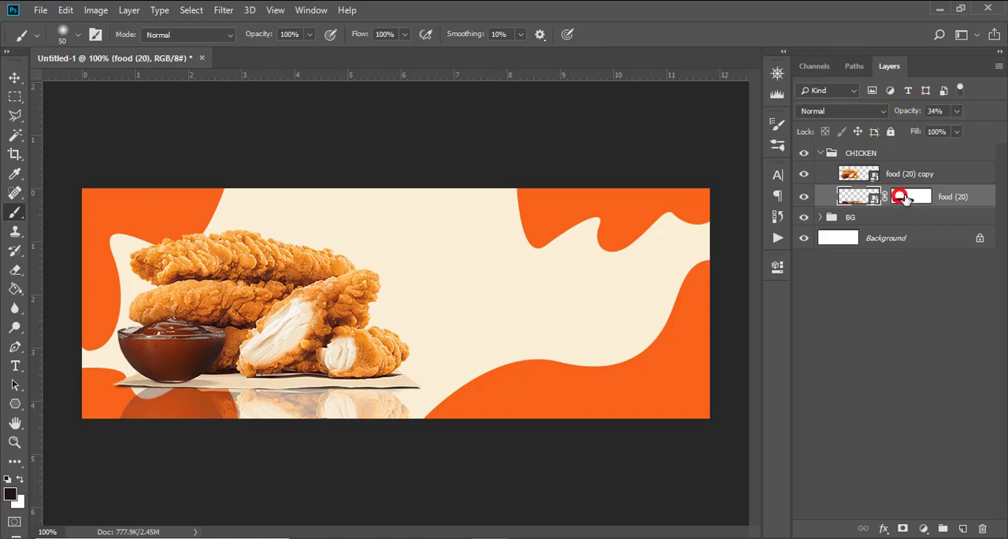
pyautogui.click(413, 415)
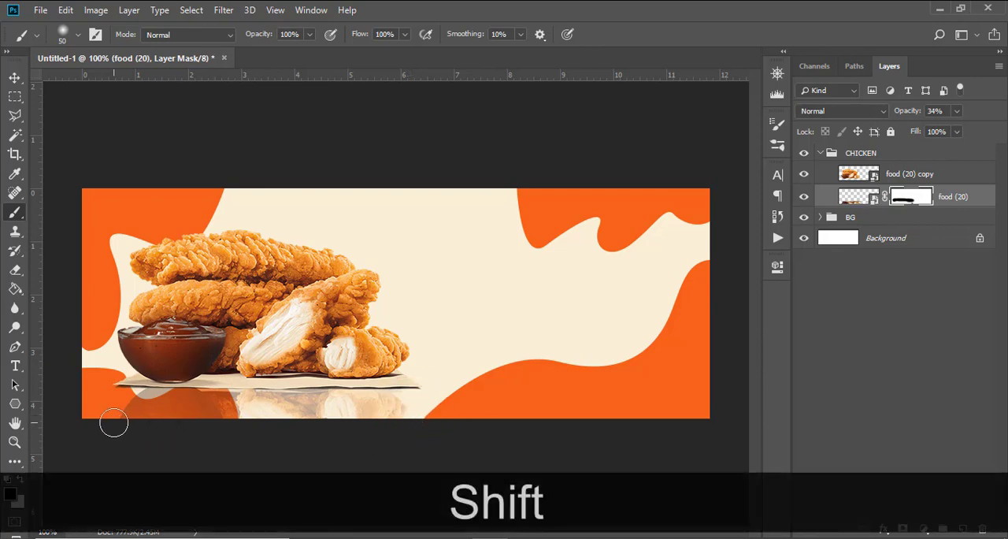
pyautogui.keyDown('shift'); pyautogui.click(112, 417); pyautogui.keyUp('shift')
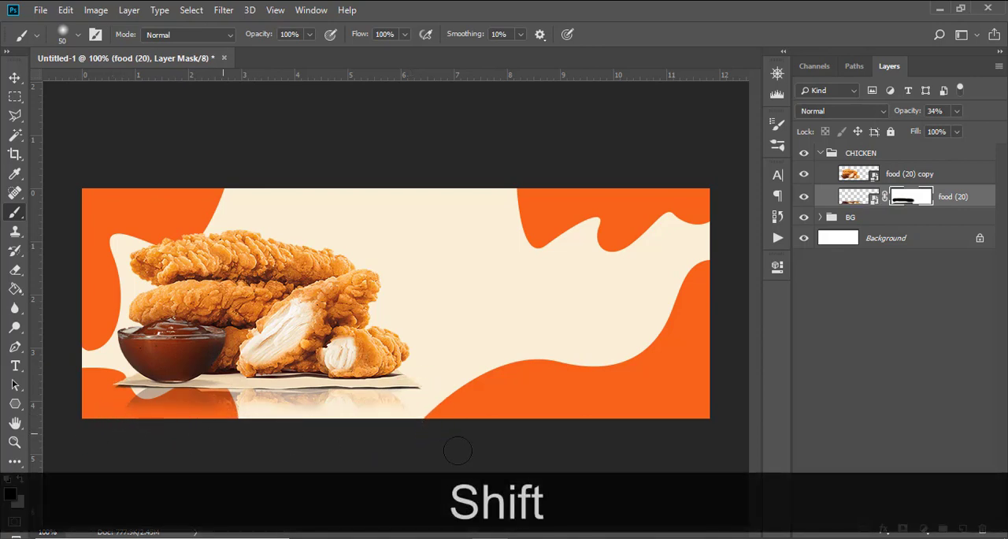
pyautogui.click(62, 434)
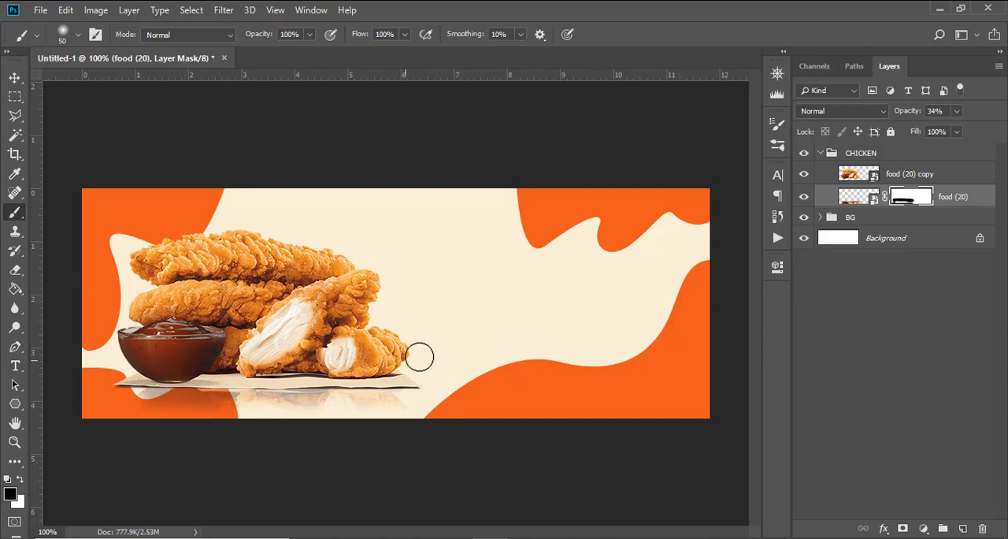
pyautogui.click(820, 156)
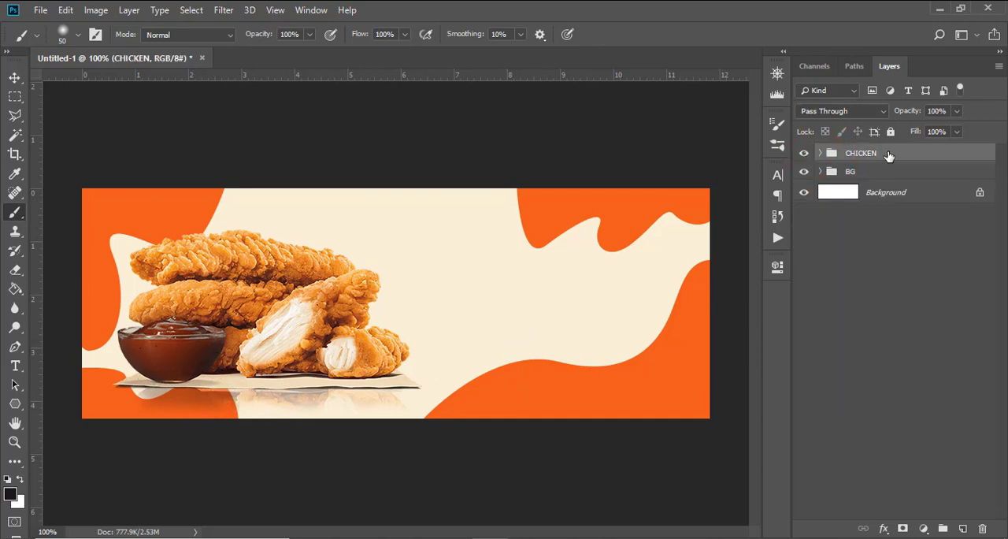
# Step: Add a Curves adjustment clipped to the food (20) copy layer and shift its black point inward to deepen the shadows
pyautogui.click(820, 155)
pyautogui.click(895, 170)
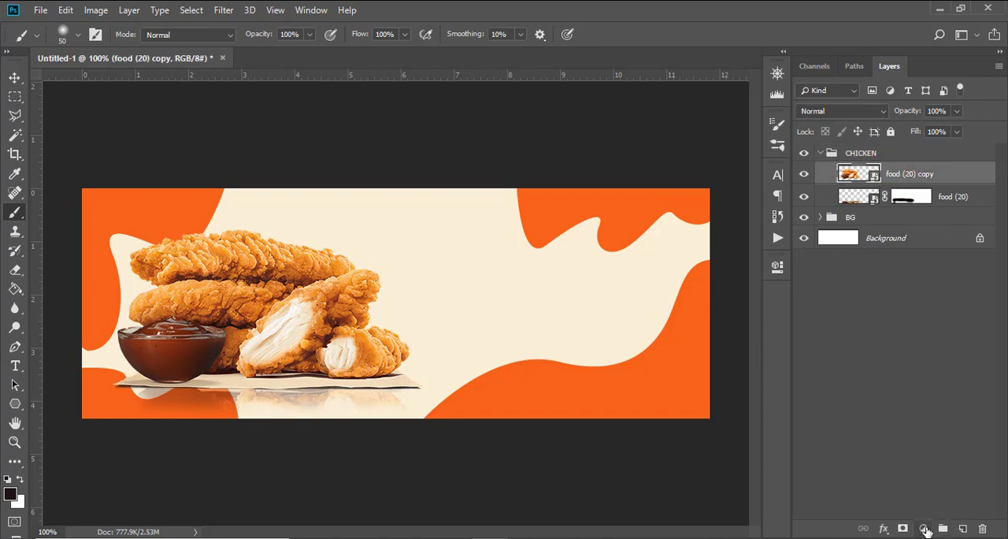
pyautogui.click(923, 528)
pyautogui.click(906, 342)
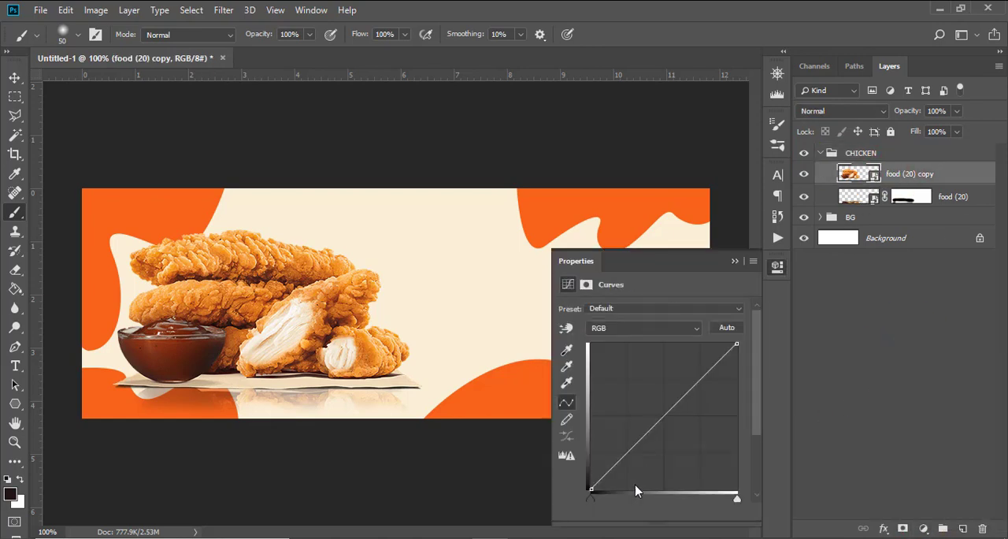
pyautogui.click(650, 511)
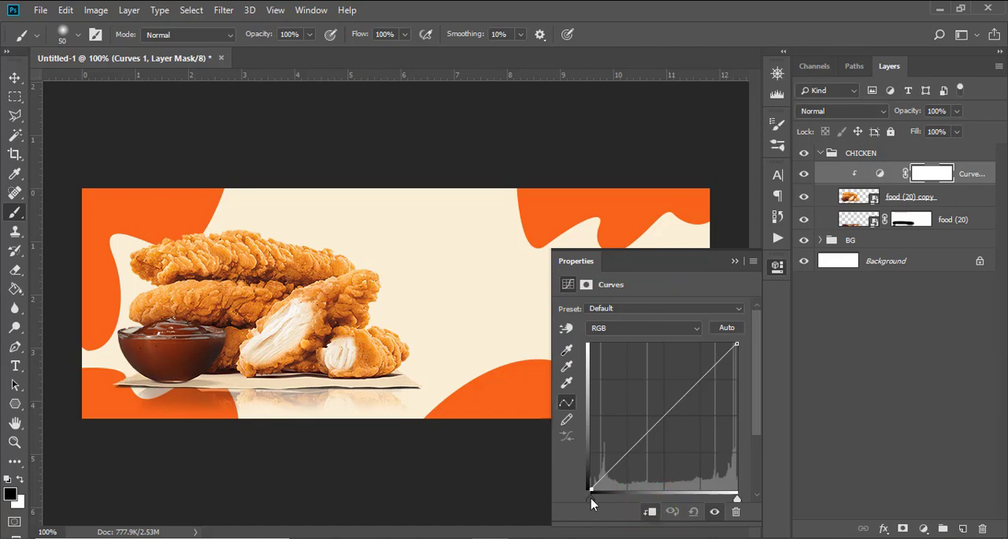
pyautogui.moveTo(592, 500); pyautogui.dragTo(611, 514)
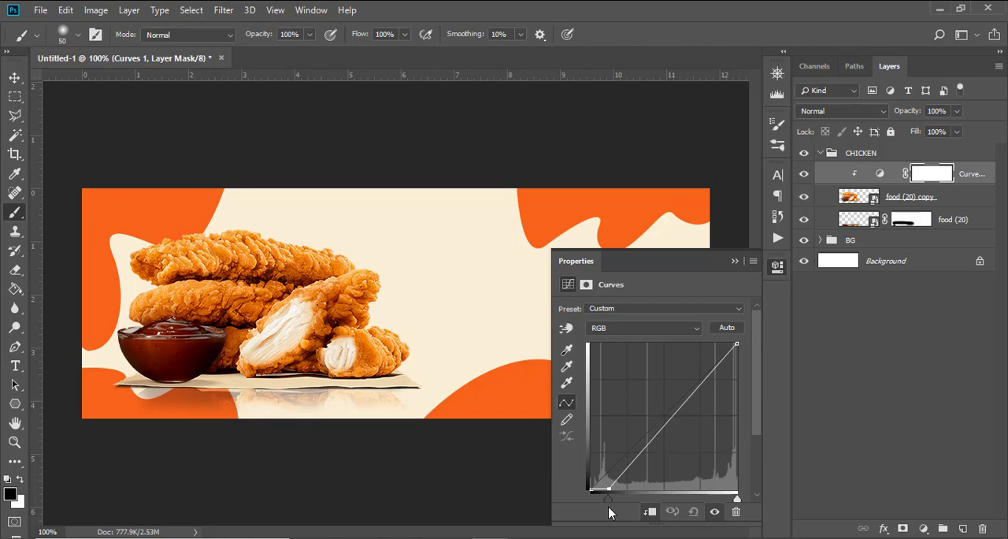
pyautogui.click(735, 260)
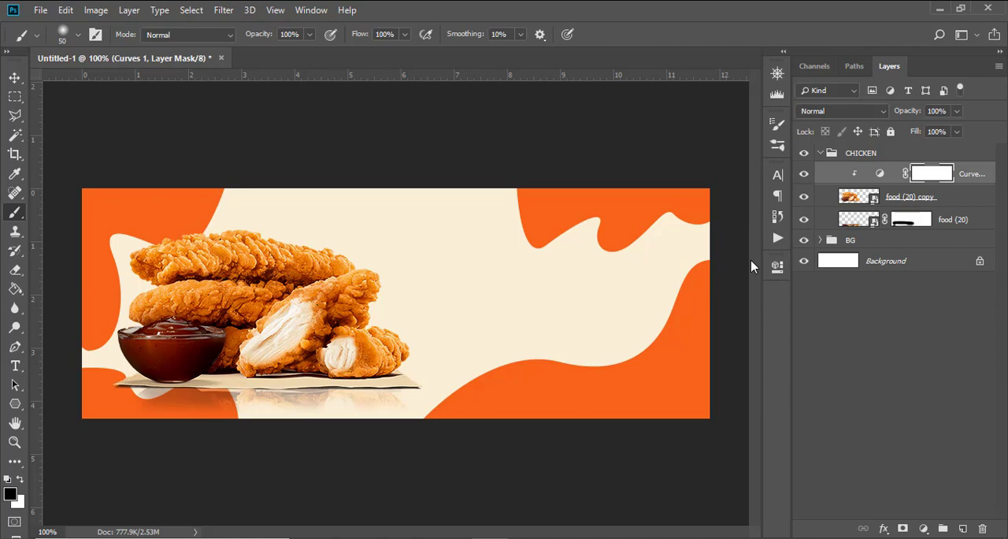
pyautogui.click(821, 153)
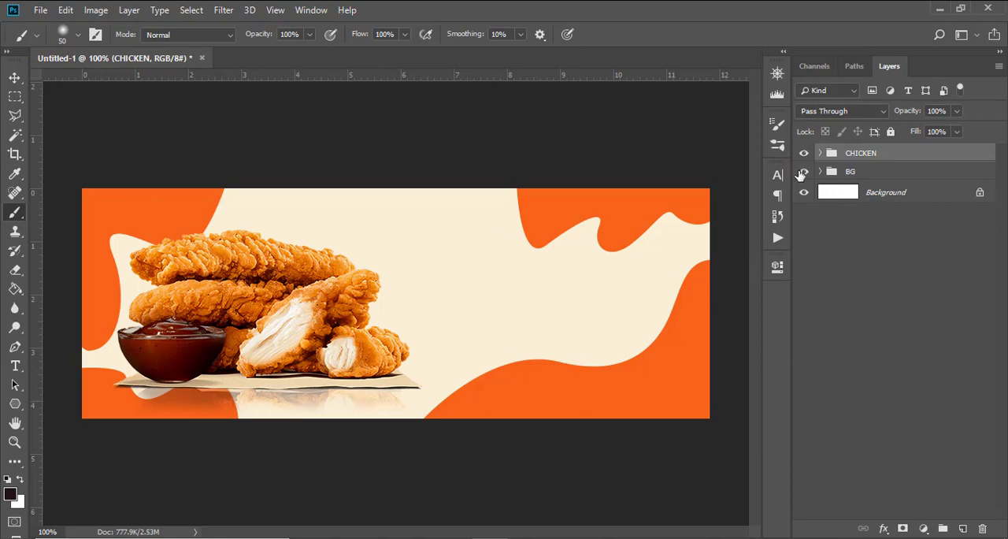
# Step: Add a text layer reading "Love That Chicken" in the cream area beside the chicken, copying the wording from 176.txt in Notepad
pyautogui.press('t')
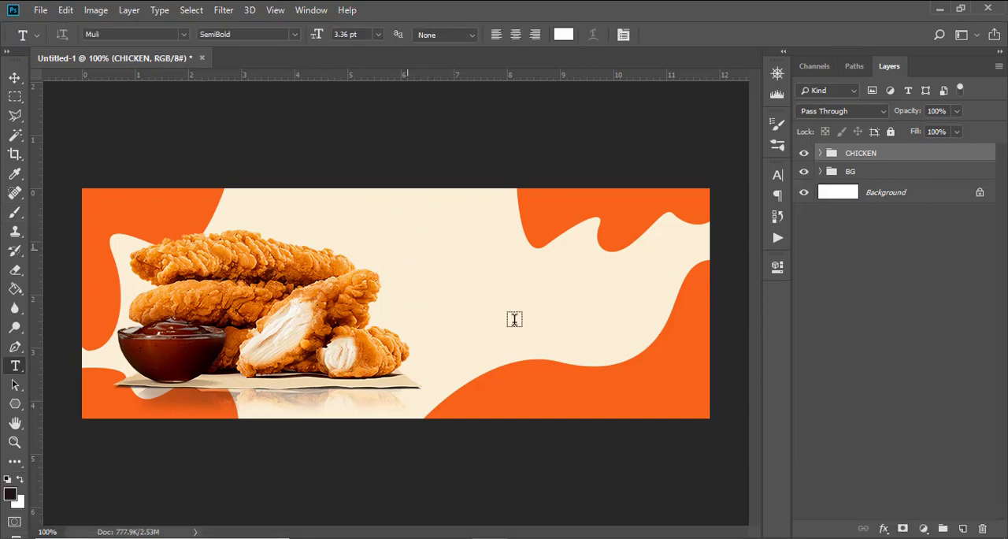
pyautogui.click(407, 248)
pyautogui.hotkey('alt', 'Tab')
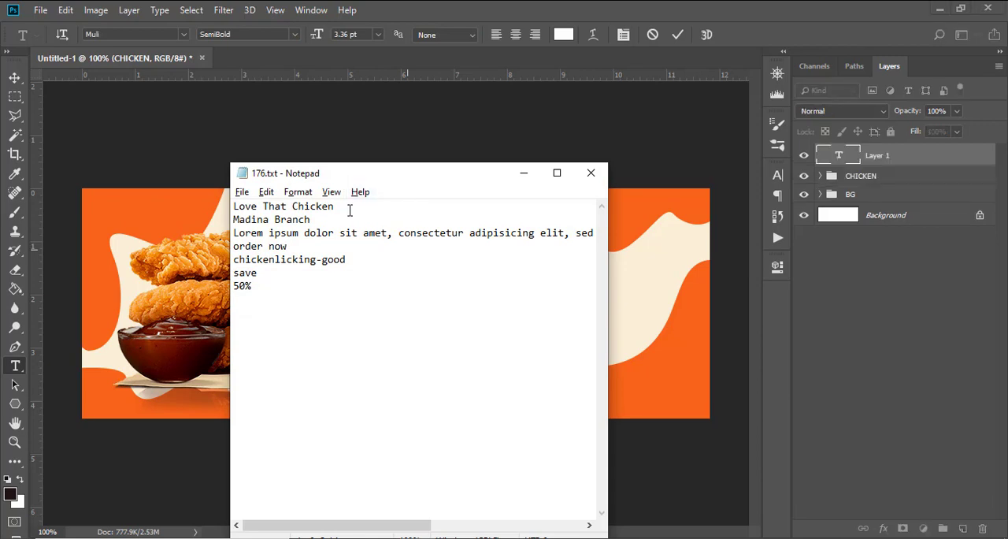
pyautogui.moveTo(348, 209); pyautogui.dragTo(204, 206)
pyautogui.hotkey('ctrl', 'c')
pyautogui.hotkey('alt', 'Tab')
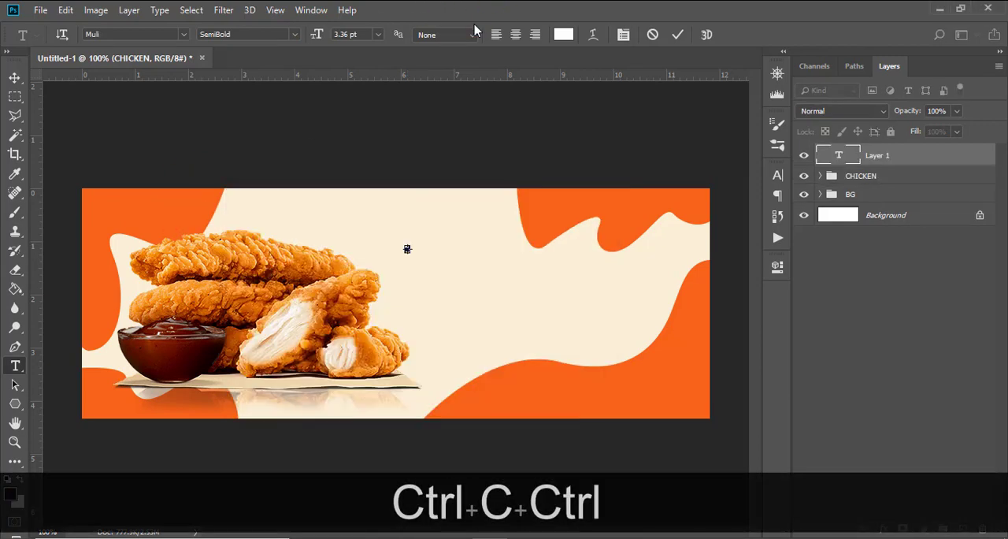
pyautogui.hotkey('ctrl', 'v')
pyautogui.click(877, 155)
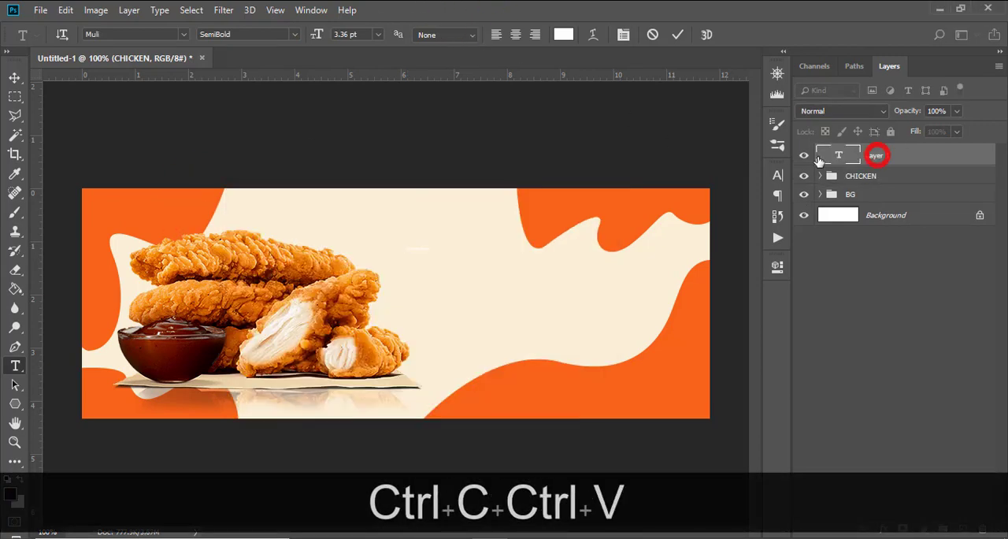
# Step: Set the Love That Chicken text's font to Tiempos Headline and its color to near-black #010101
pyautogui.click(779, 176)
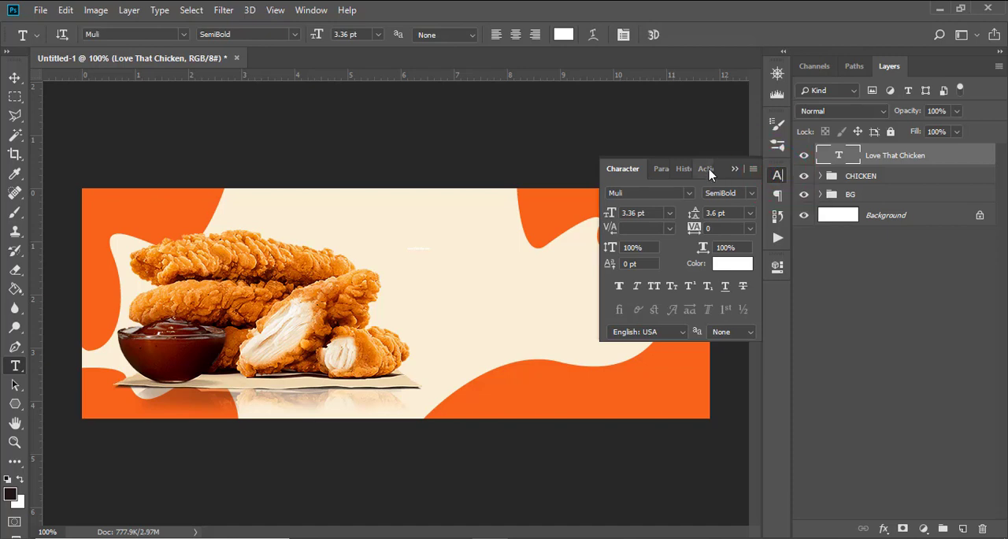
pyautogui.click(689, 193)
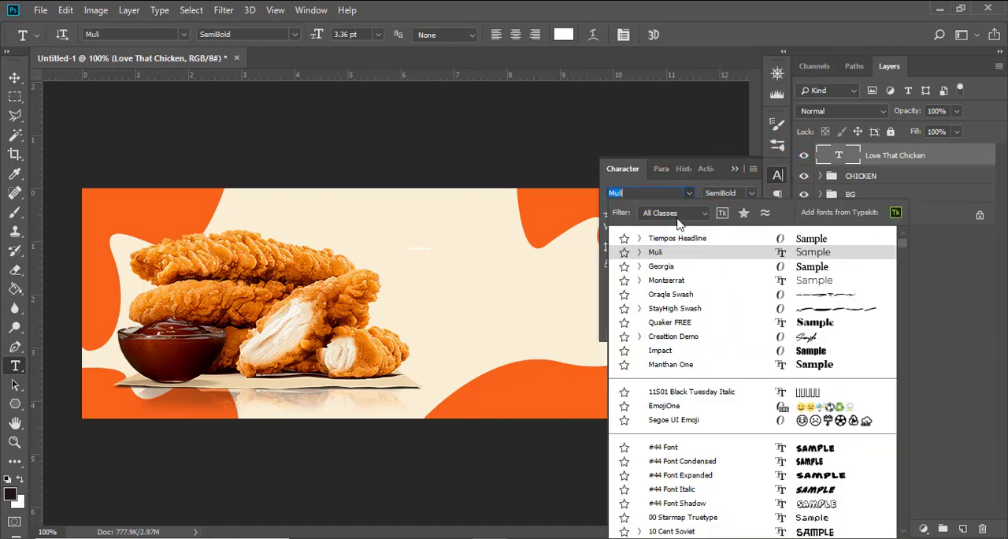
pyautogui.click(670, 238)
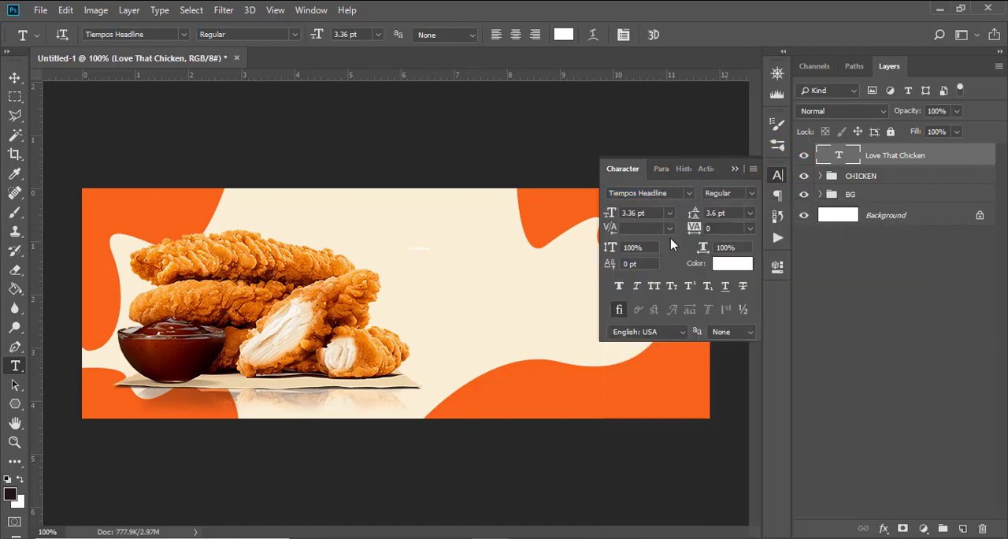
pyautogui.click(735, 266)
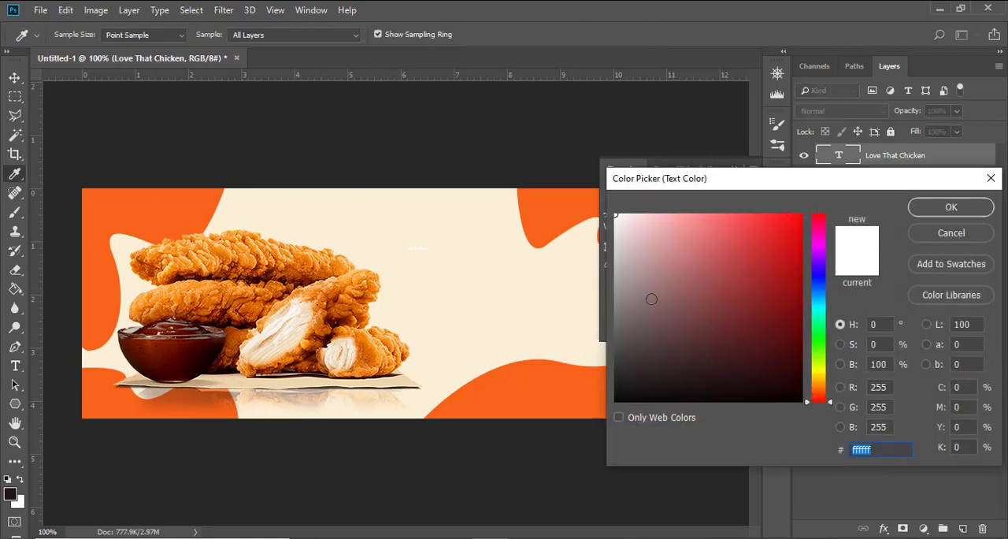
pyautogui.moveTo(624, 382); pyautogui.dragTo(589, 411)
pyautogui.click(937, 206)
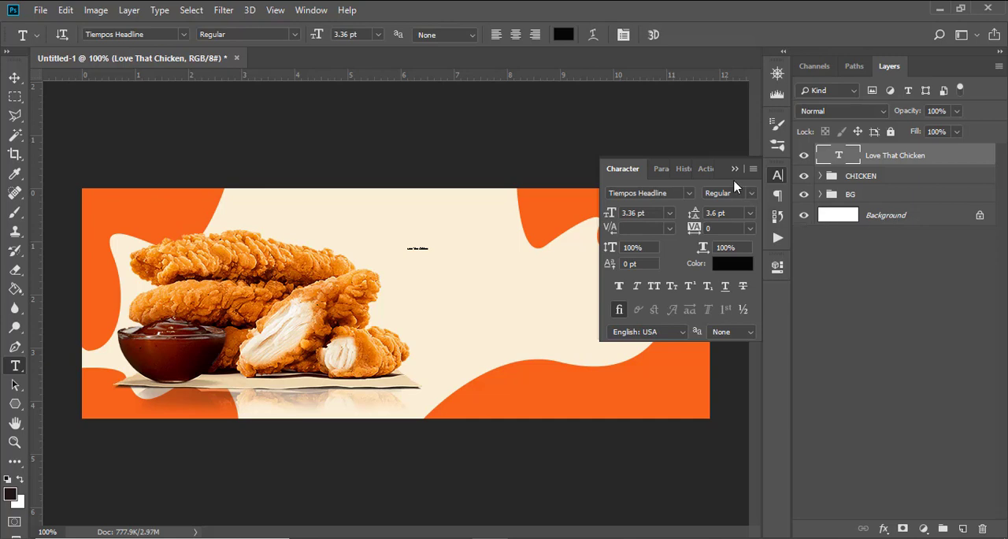
# Step: Set the heading's font style to Black and its size to 42 pt
pyautogui.click(751, 194)
pyautogui.click(736, 323)
pyautogui.click(630, 213)
pyautogui.write('42')
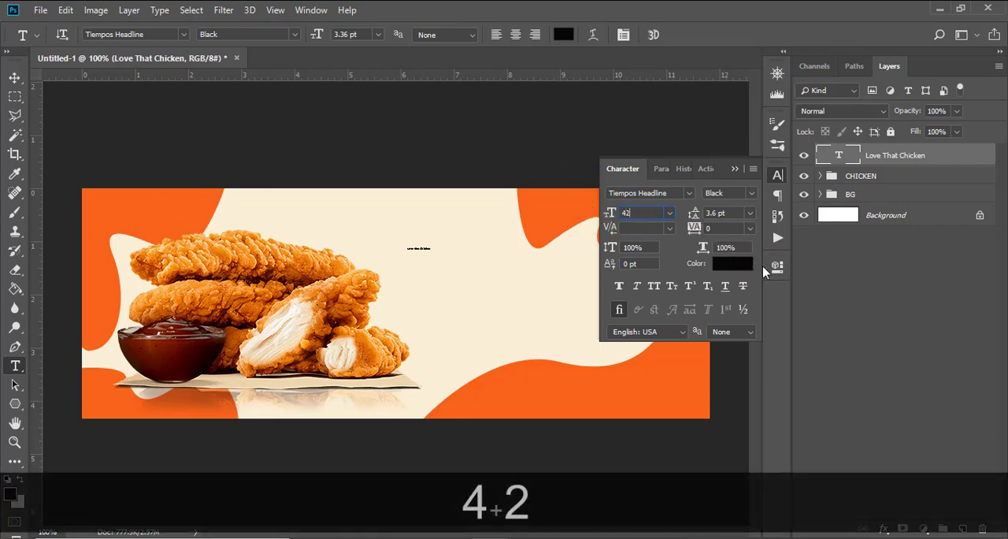
pyautogui.press('Return')
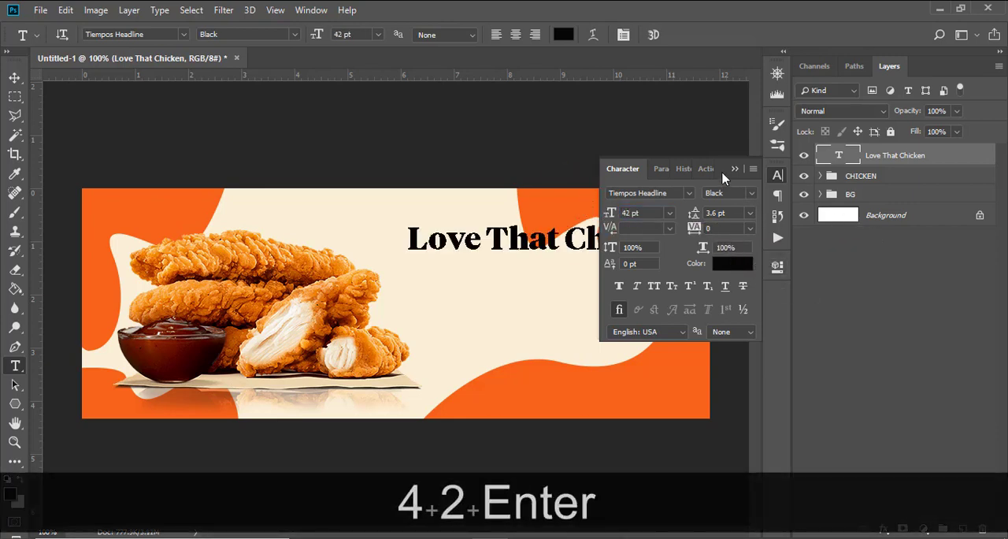
pyautogui.click(732, 167)
# Step: Move the Love That Chicken heading left and slightly up, so it starts just above the chicken pieces near the banner's upper edge
pyautogui.click(14, 78)
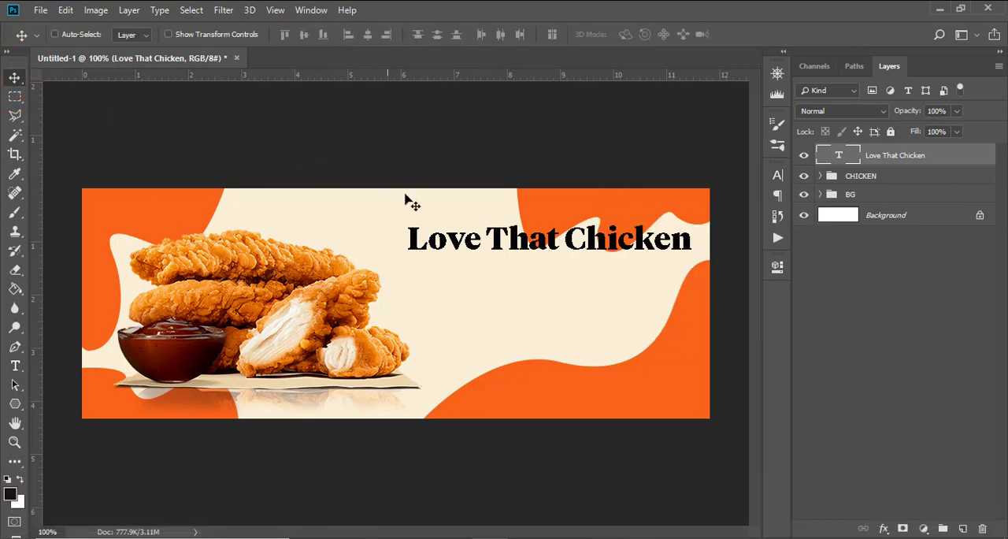
pyautogui.moveTo(452, 217); pyautogui.dragTo(422, 239)
pyautogui.press('Down')
pyautogui.press('Down')
pyautogui.press('Down')
pyautogui.press('Down')
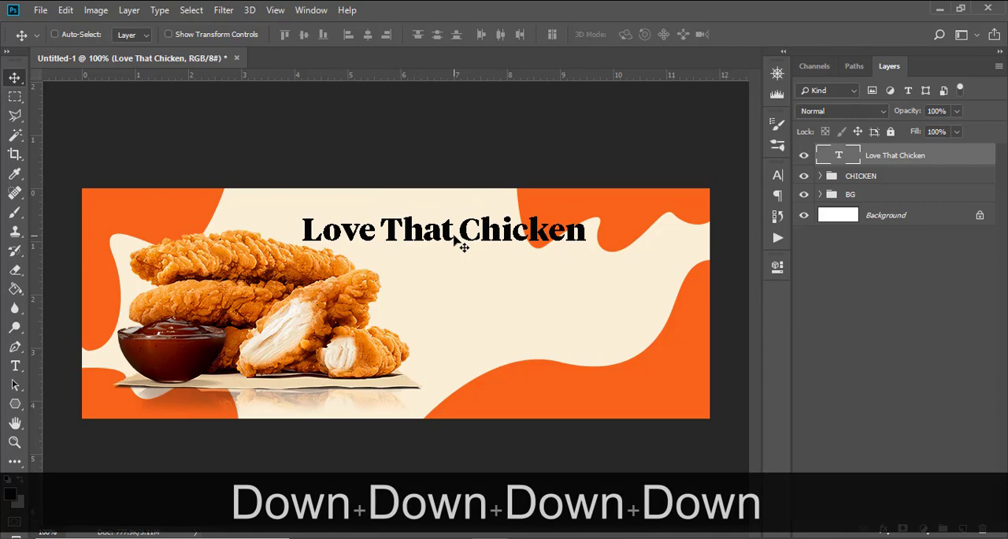
pyautogui.press('Down')
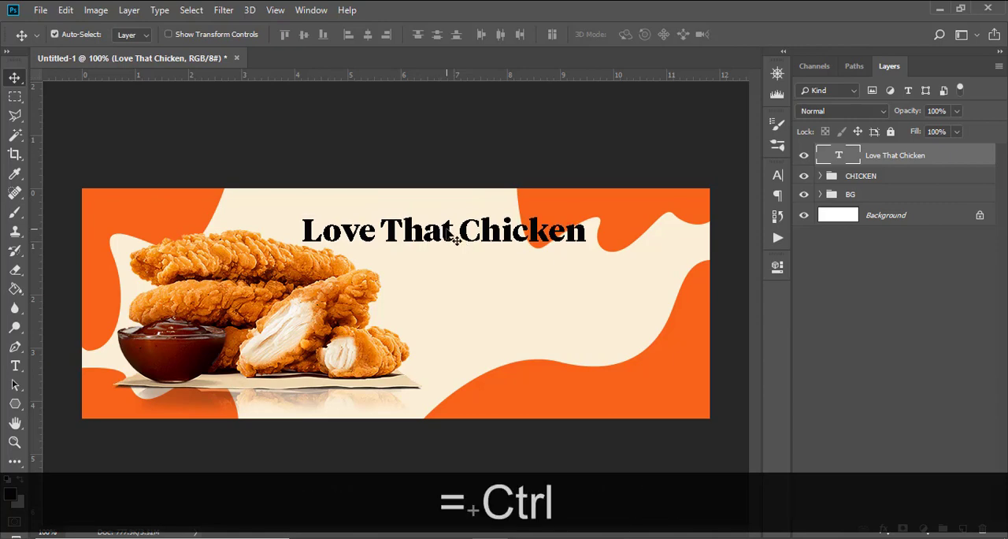
pyautogui.hotkey('ctrl', '=')
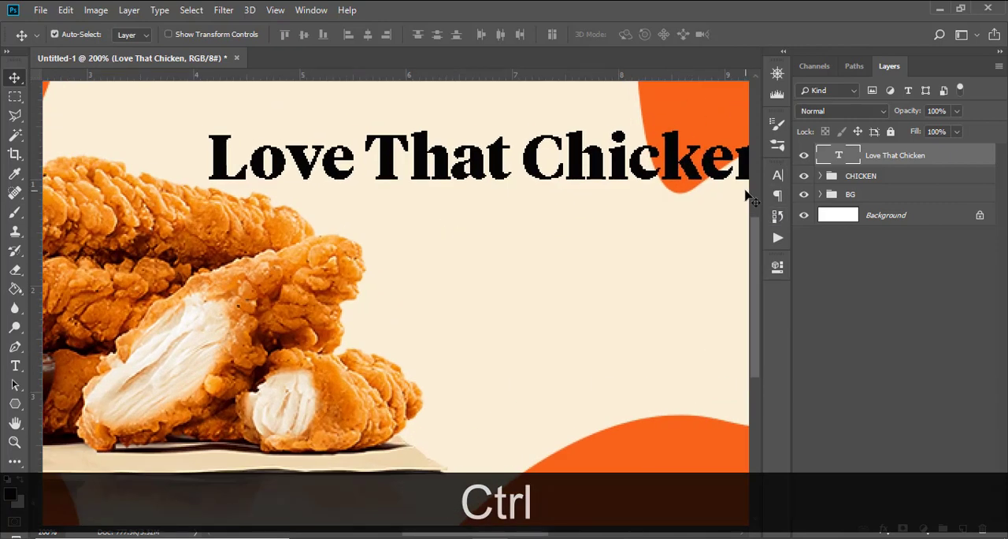
pyautogui.hotkey('ctrl', '-')
pyautogui.hotkey('ctrl', '=')
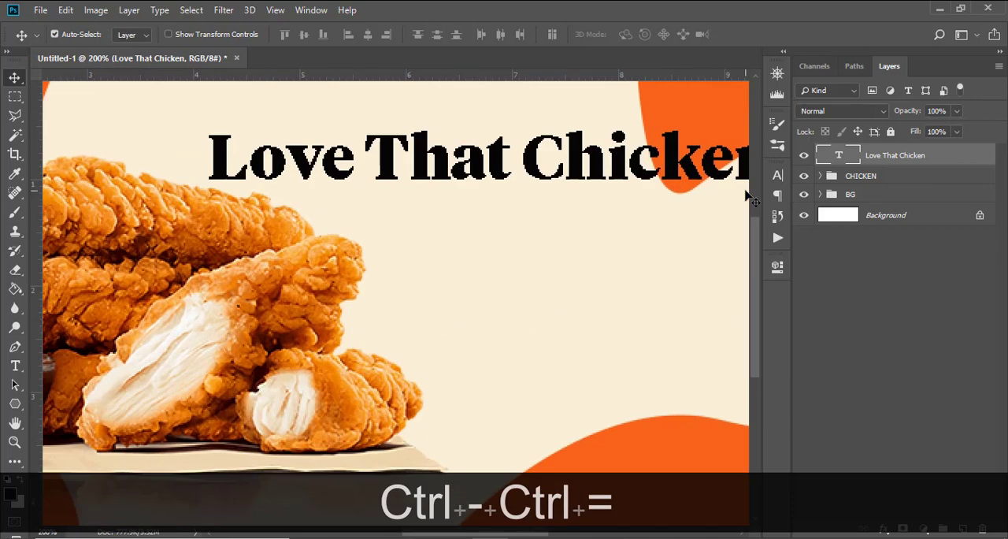
pyautogui.hotkey('ctrl', '-')
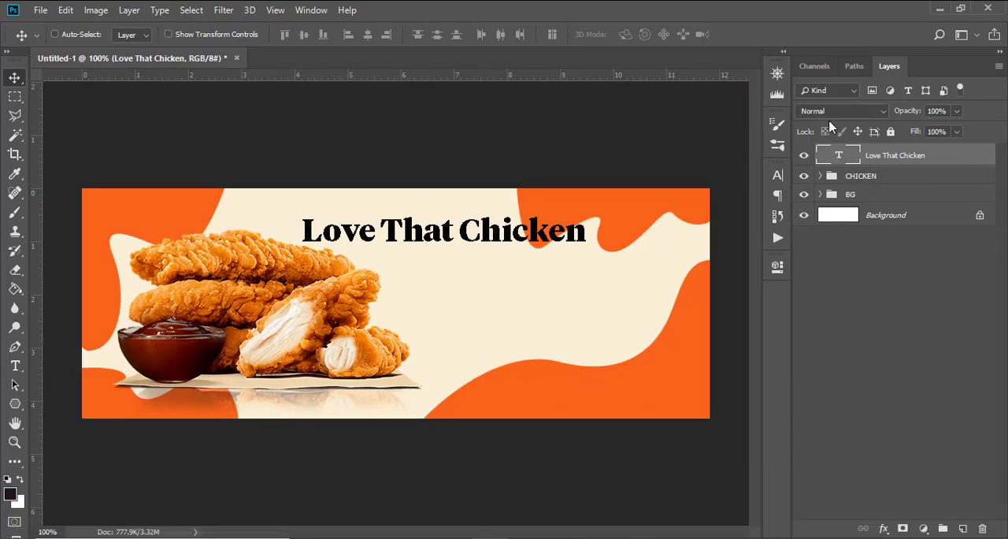
# Step: Recolor the Love That Chicken heading to dark brown #100000, sampled from the sauce bowl
pyautogui.click(777, 175)
pyautogui.click(738, 268)
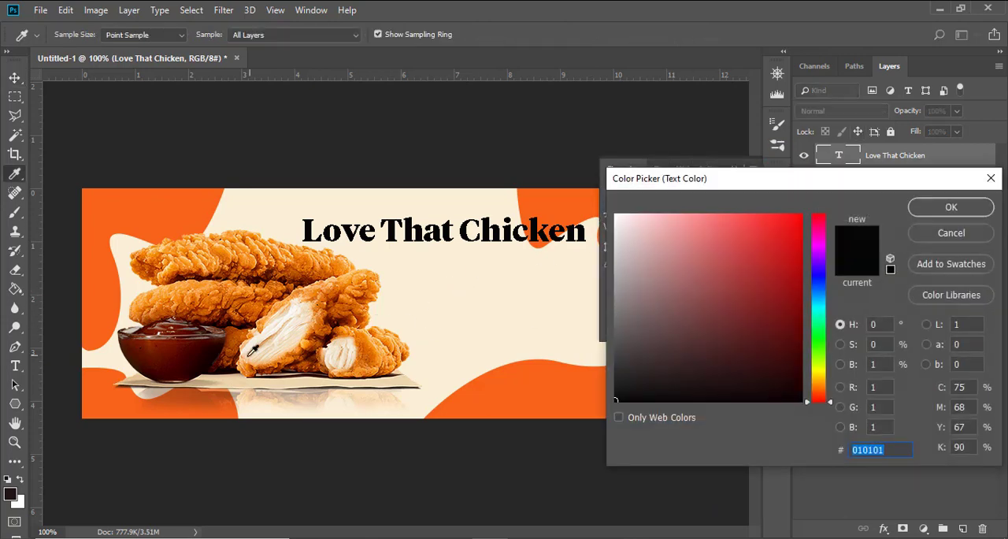
pyautogui.click(208, 355)
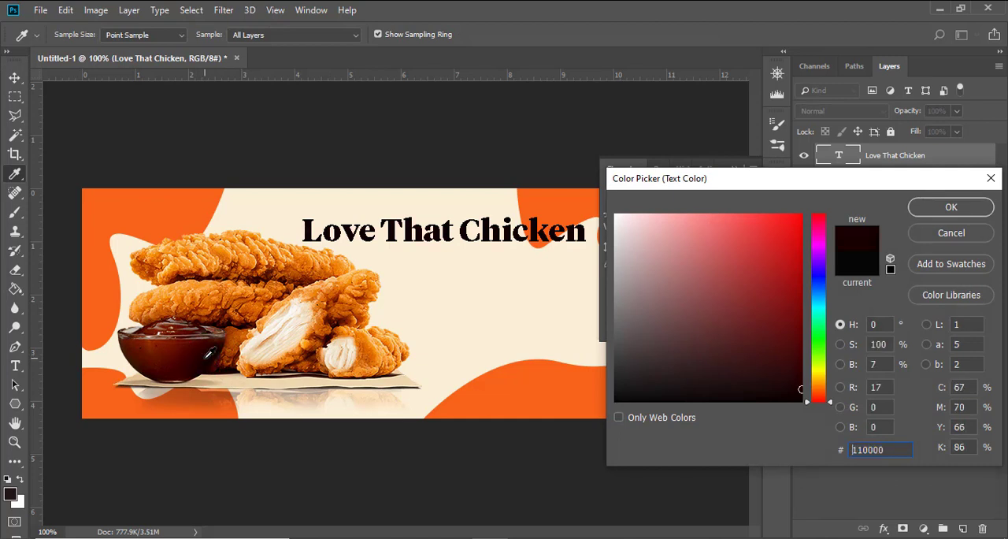
pyautogui.click(205, 355)
pyautogui.click(206, 359)
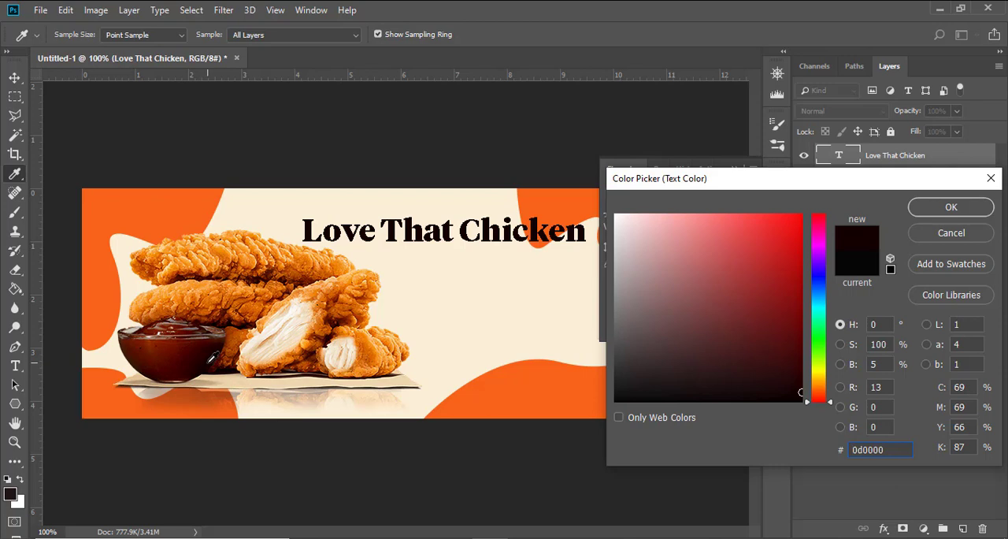
pyautogui.click(203, 352)
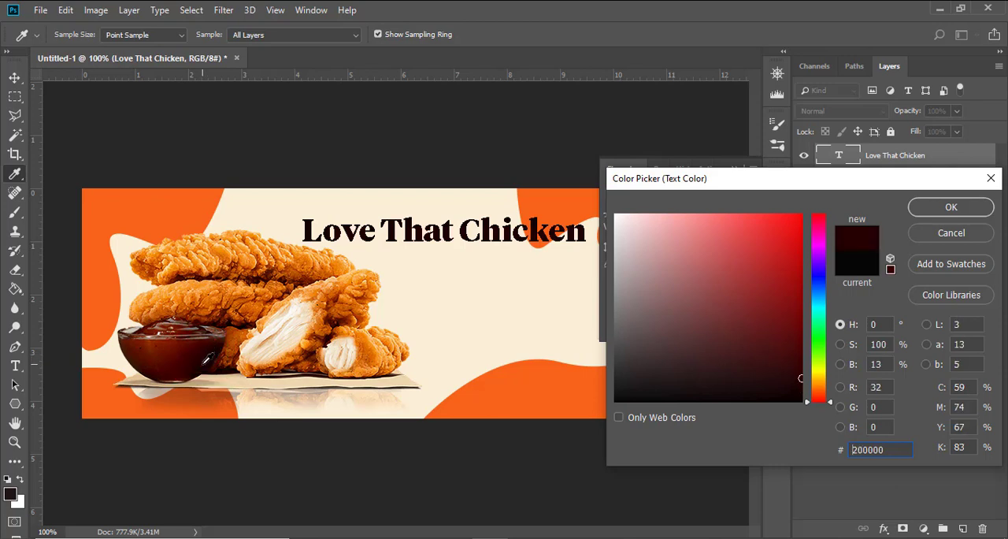
pyautogui.click(203, 360)
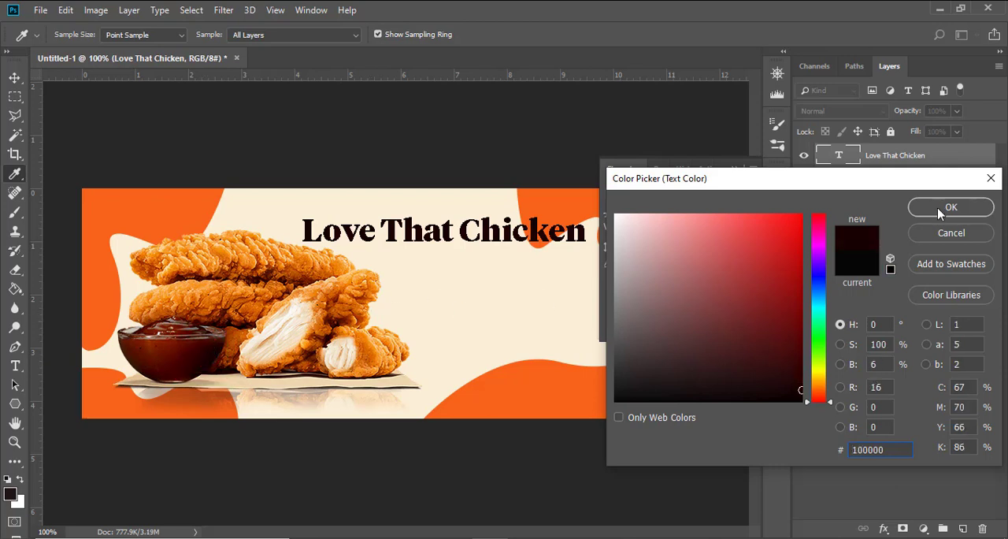
pyautogui.click(938, 208)
pyautogui.click(737, 168)
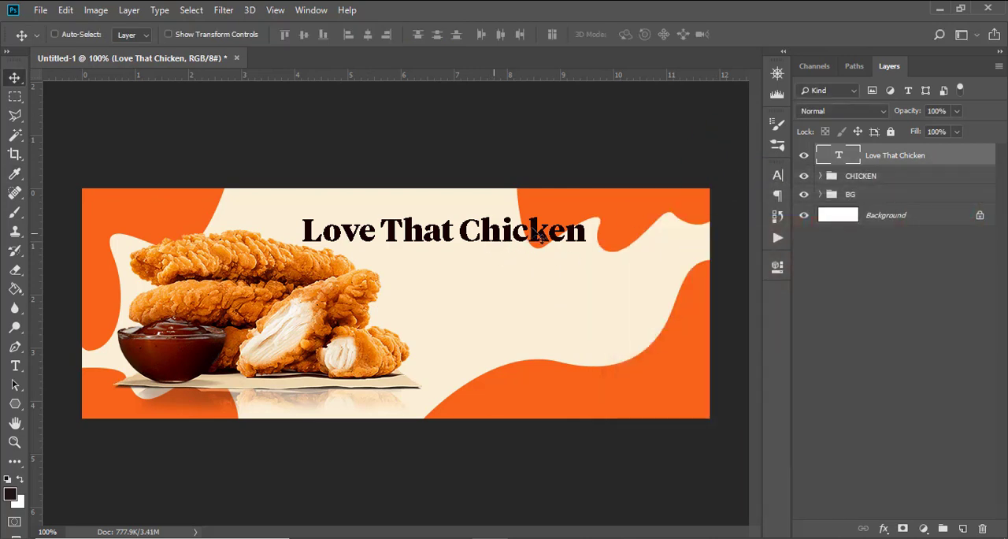
# Step: Add the text Madina Branch, copied from the 176.txt Notepad file, as a new text layer below the Love That Chicken heading
pyautogui.click(911, 156)
pyautogui.press('t')
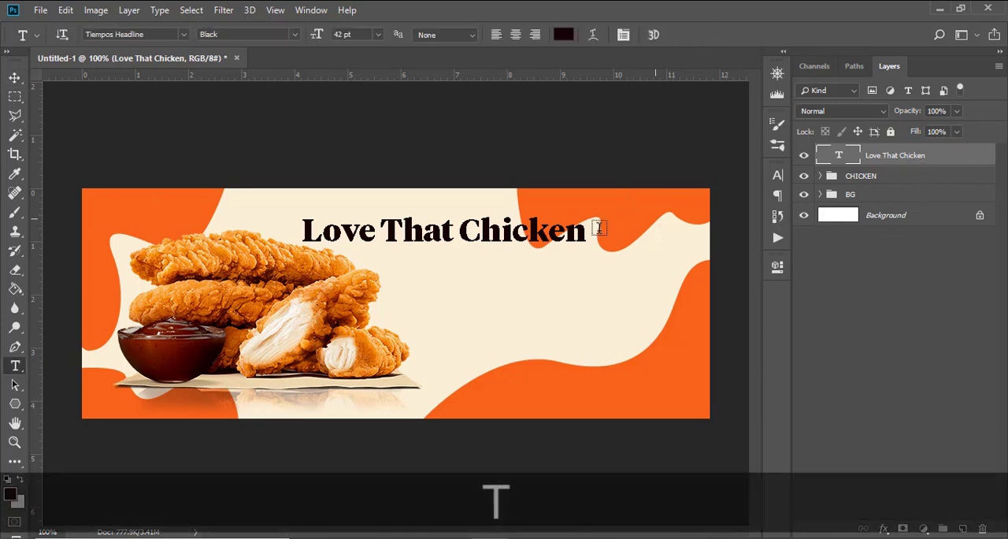
pyautogui.click(425, 266)
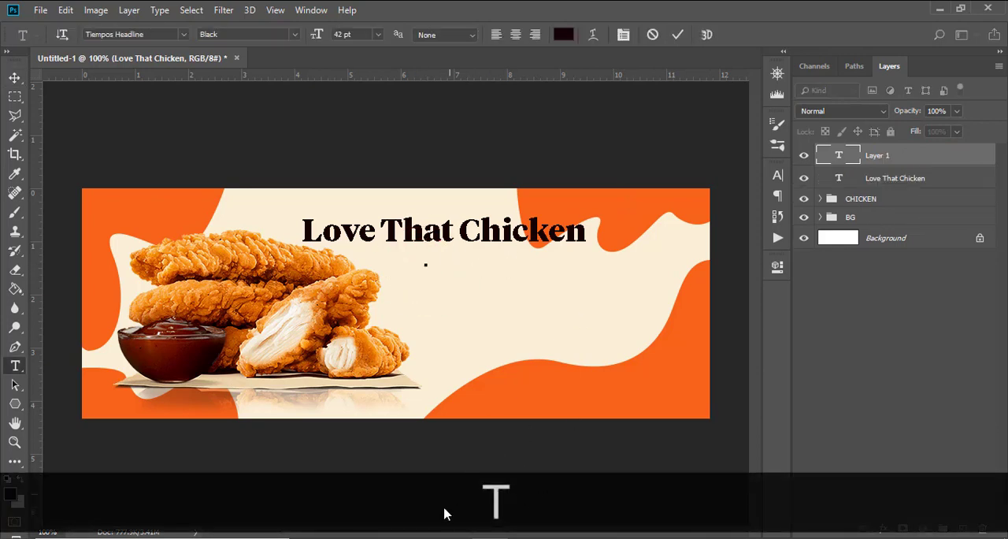
pyautogui.click(427, 537)
pyautogui.moveTo(315, 222); pyautogui.dragTo(214, 224)
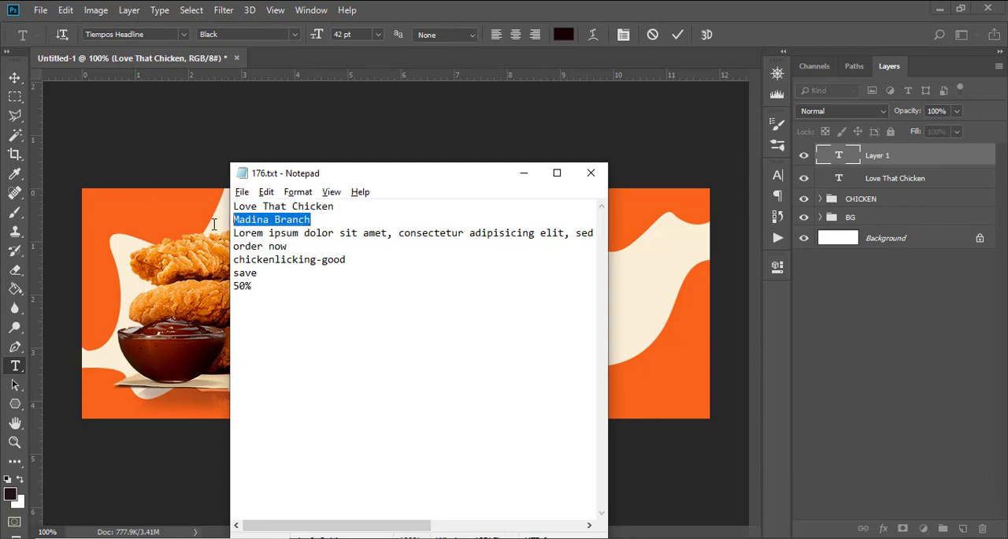
pyautogui.hotkey('ctrl', 'c')
pyautogui.click(540, 8)
pyautogui.hotkey('ctrl', 'v')
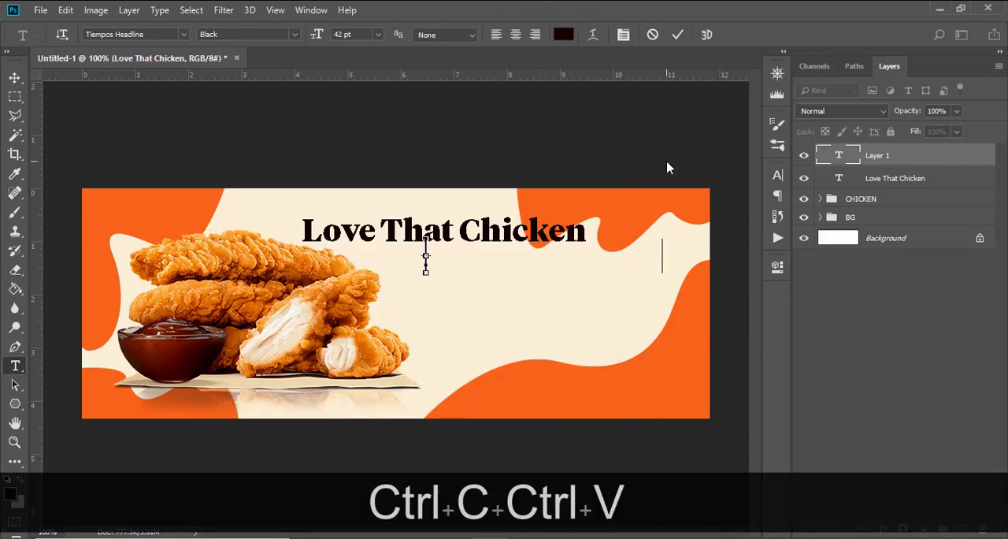
# Step: Set the Madina Branch text's font to Muli and its size to 29 pt
pyautogui.click(778, 175)
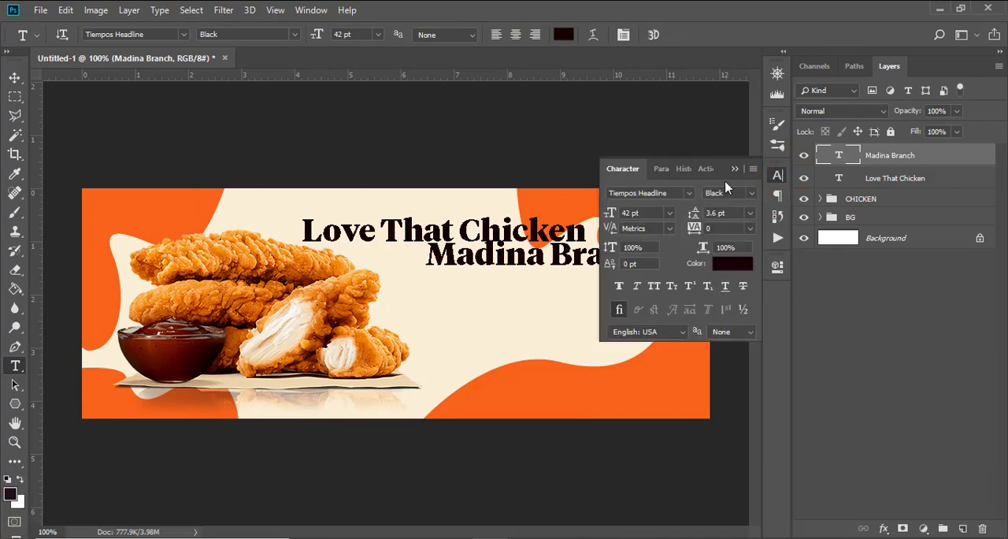
pyautogui.click(688, 192)
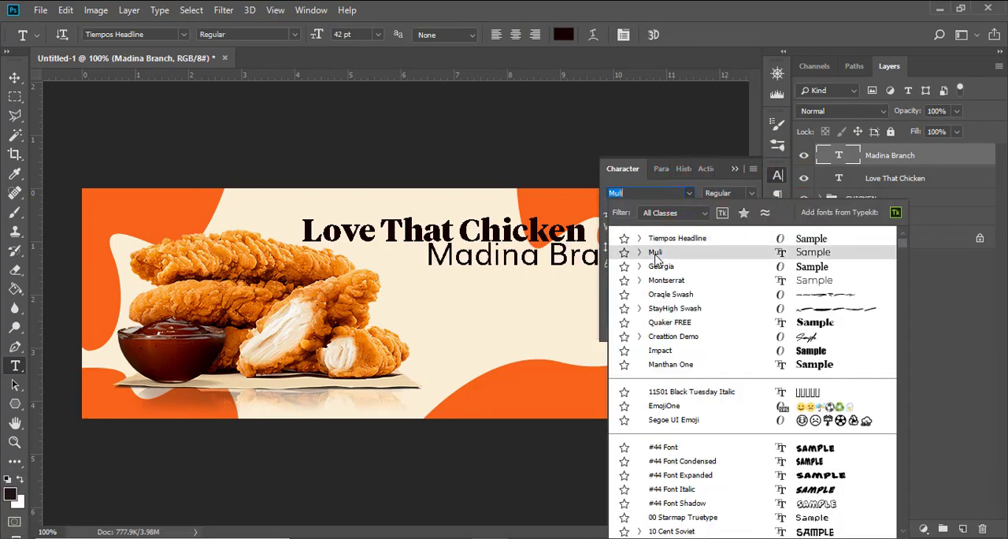
pyautogui.click(655, 254)
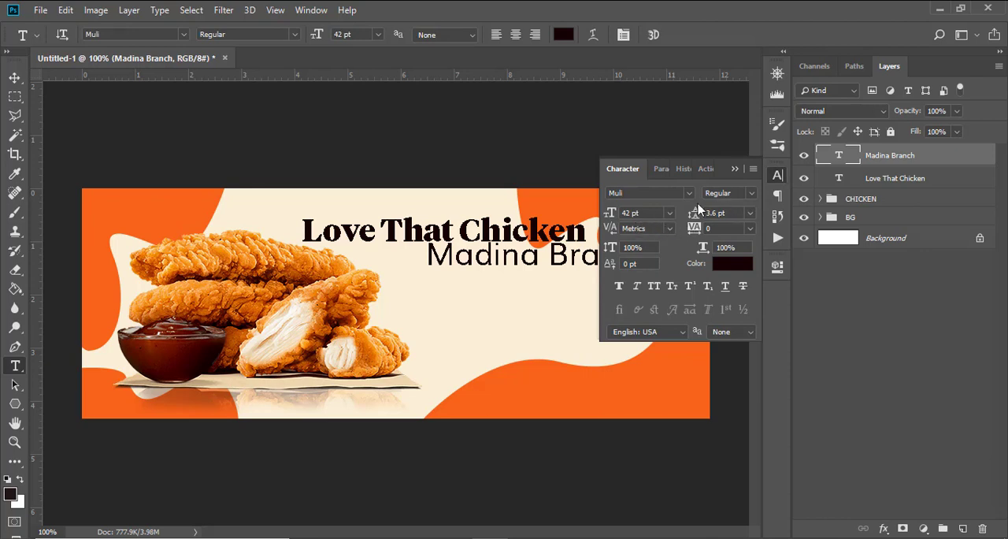
pyautogui.click(644, 213)
pyautogui.write('14')
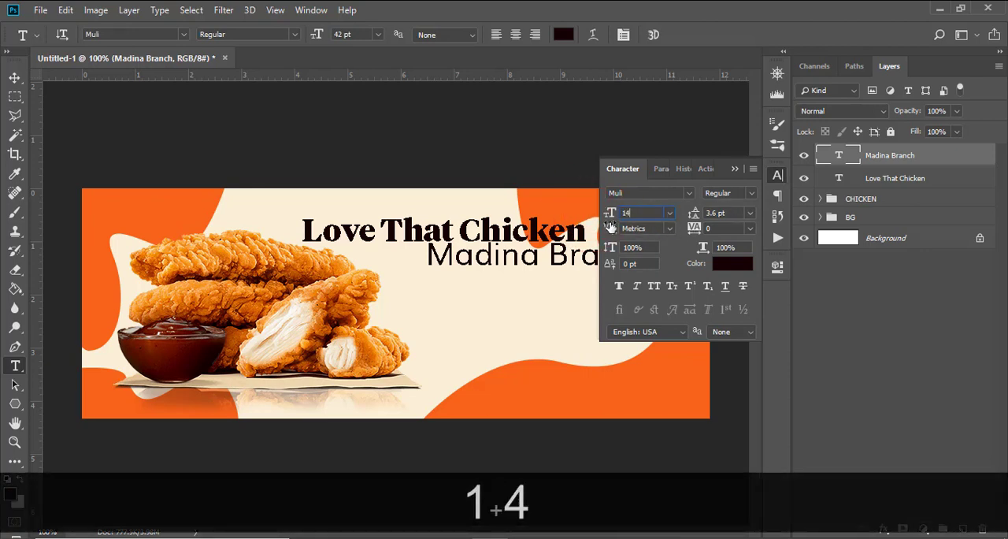
pyautogui.press('Return')
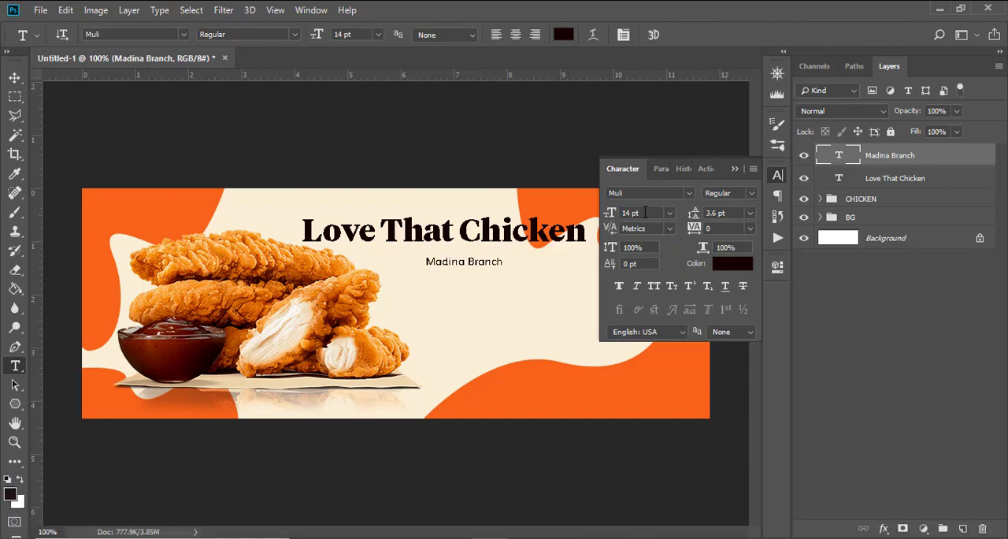
pyautogui.click(645, 213)
pyautogui.write('29')
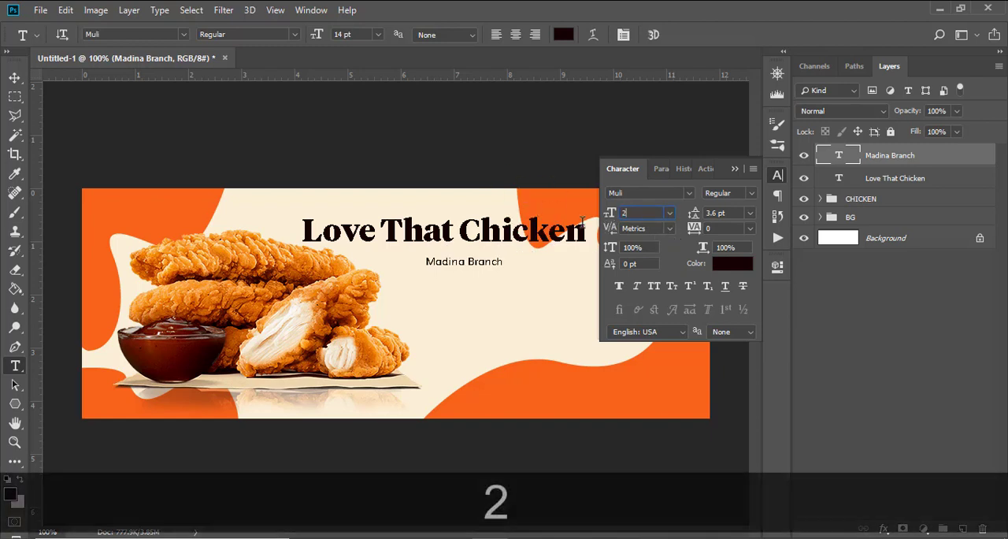
pyautogui.press('Return')
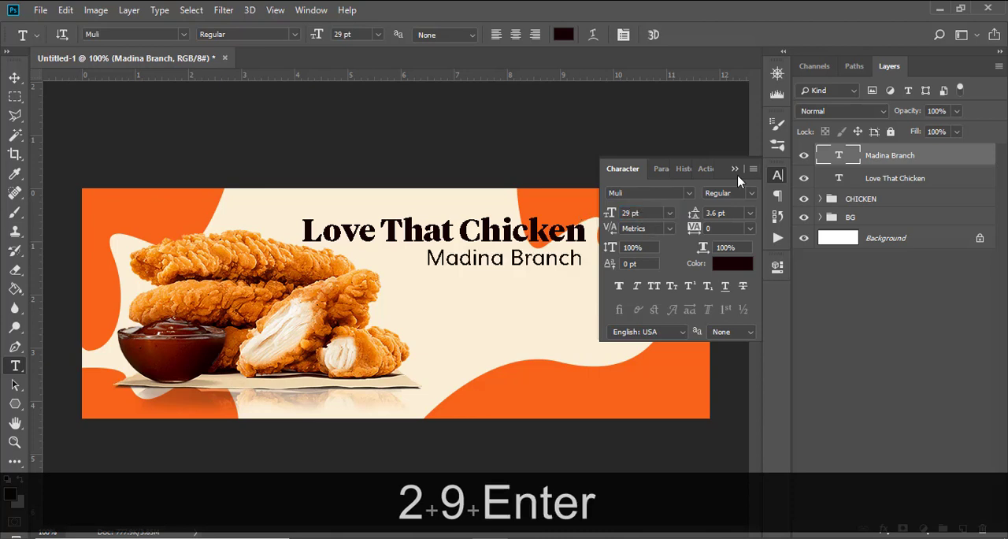
# Step: Recolor the Madina Branch text orange, sampled from the banner's wavy shape
pyautogui.click(724, 263)
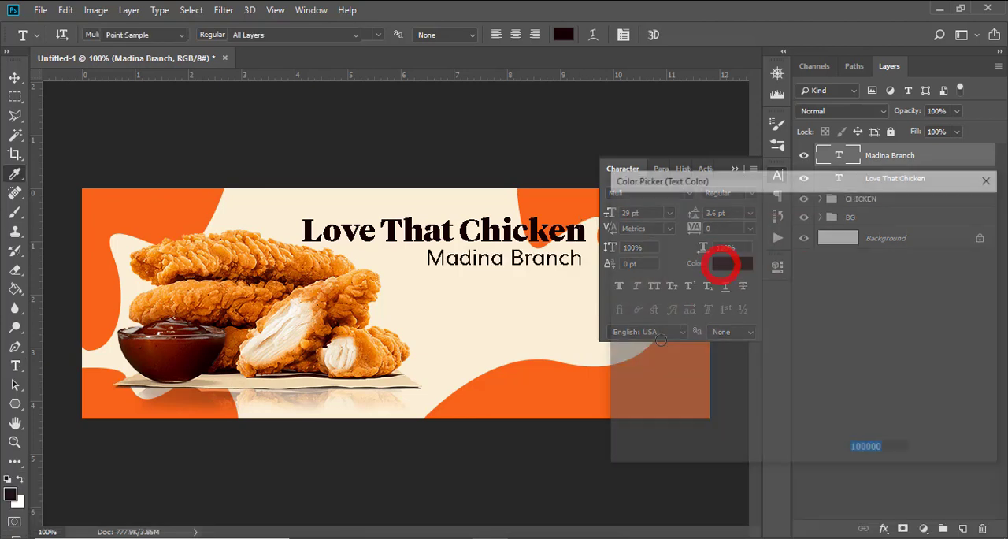
pyautogui.click(549, 384)
pyautogui.click(930, 204)
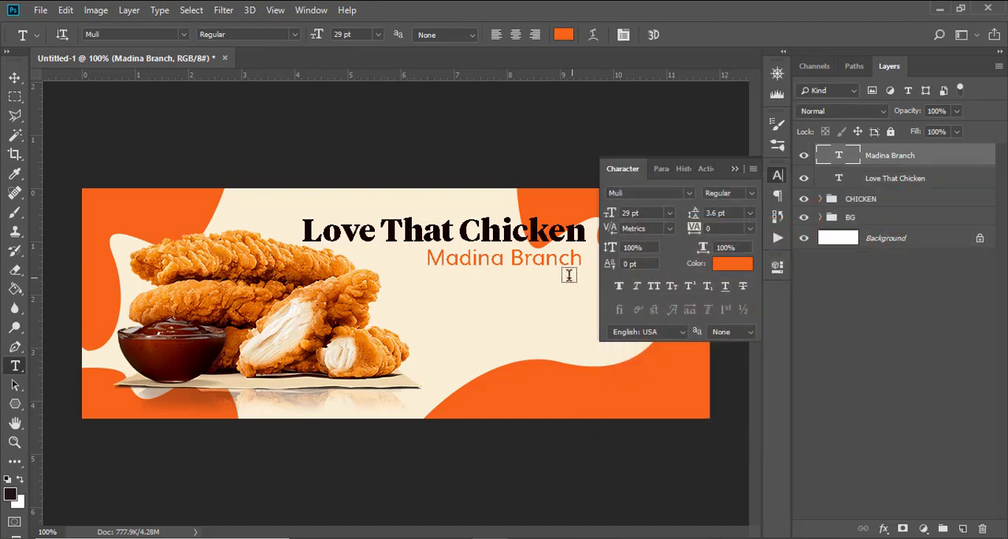
pyautogui.click(732, 165)
# Step: Nudge the Madina Branch text slightly up, closer to the heading
pyautogui.press('v')
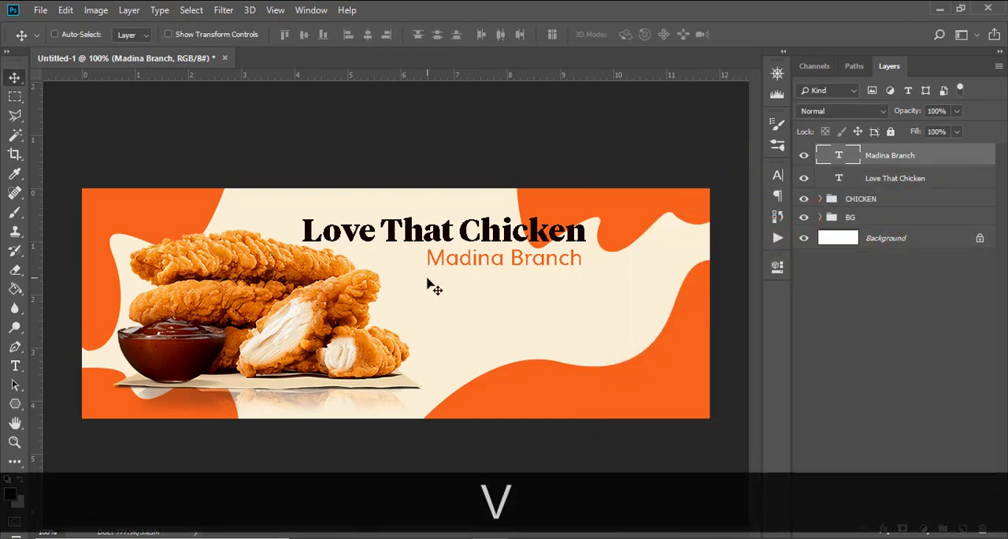
pyautogui.press('shift')
pyautogui.press('Up')
pyautogui.press('Up')
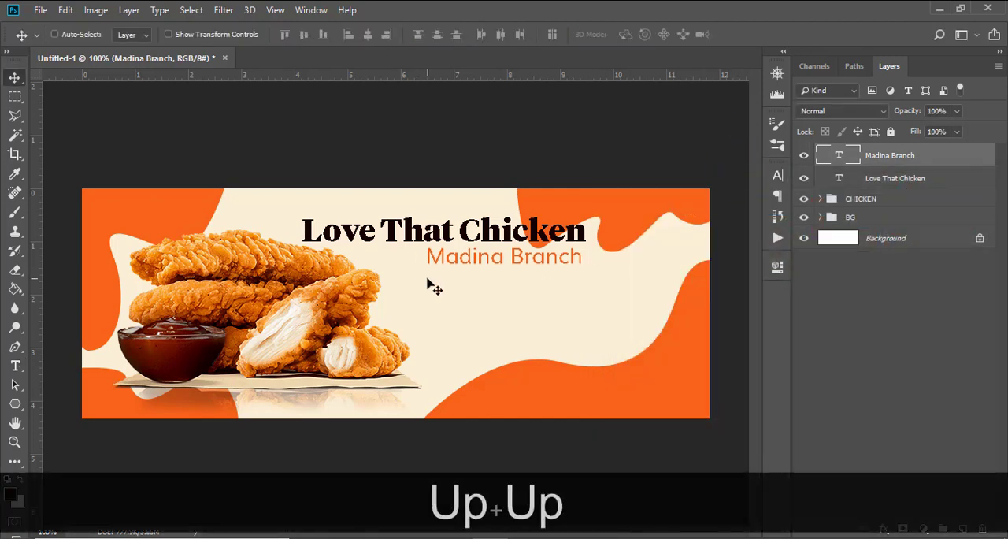
pyautogui.press('Down')
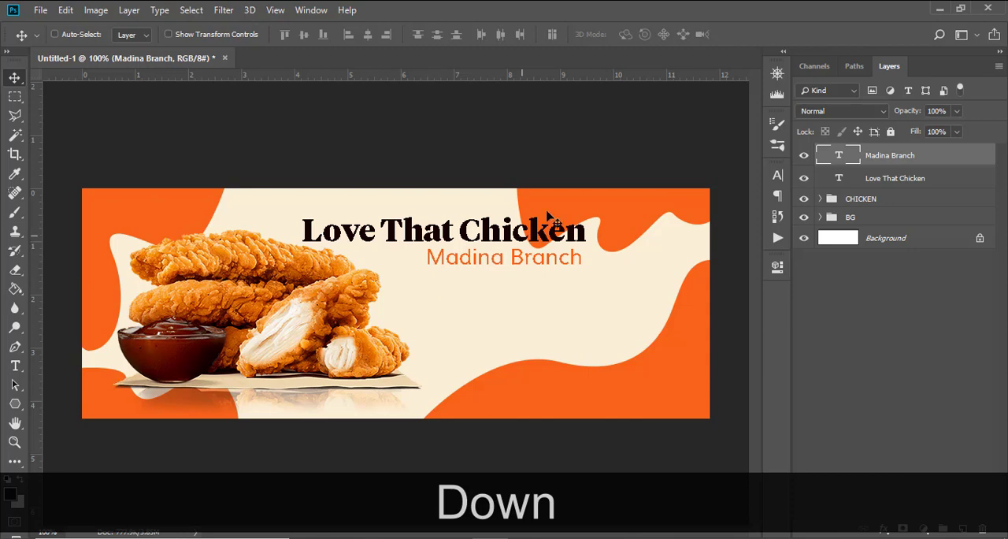
# Step: Lay out guides and draw a thin horizontal rectangle about 271 x 2 px between two of them, just below Madina Branch
pyautogui.click(16, 405)
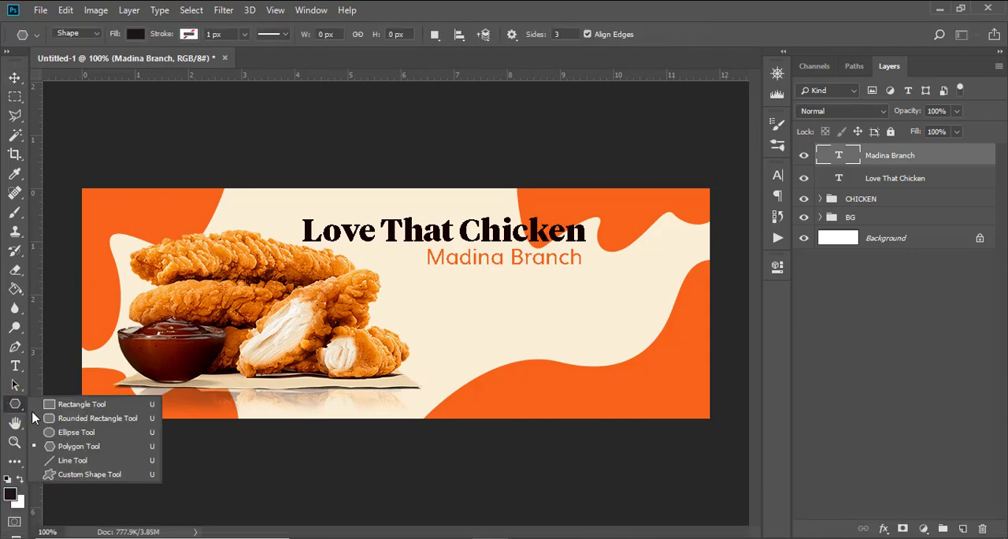
pyautogui.click(69, 407)
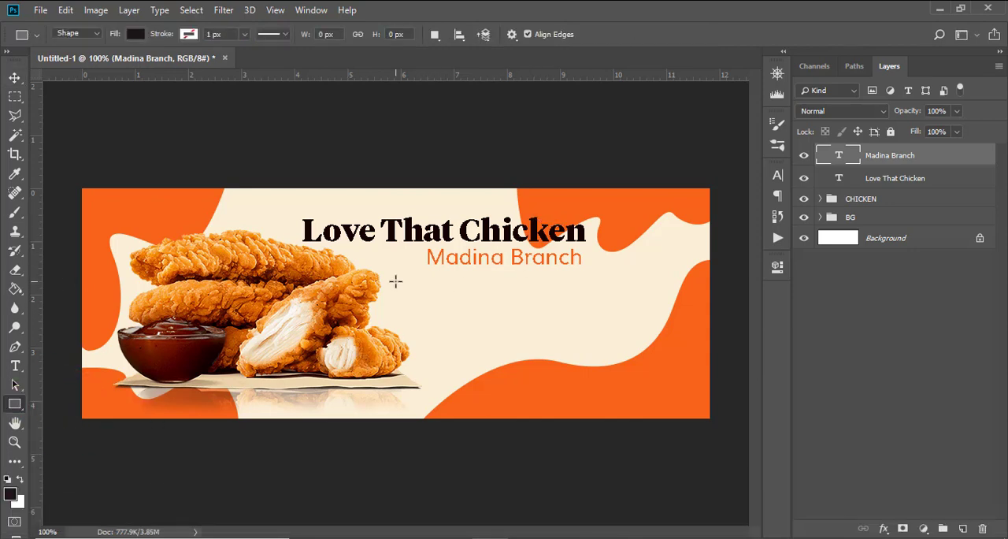
pyautogui.moveTo(44, 312); pyautogui.dragTo(594, 320)
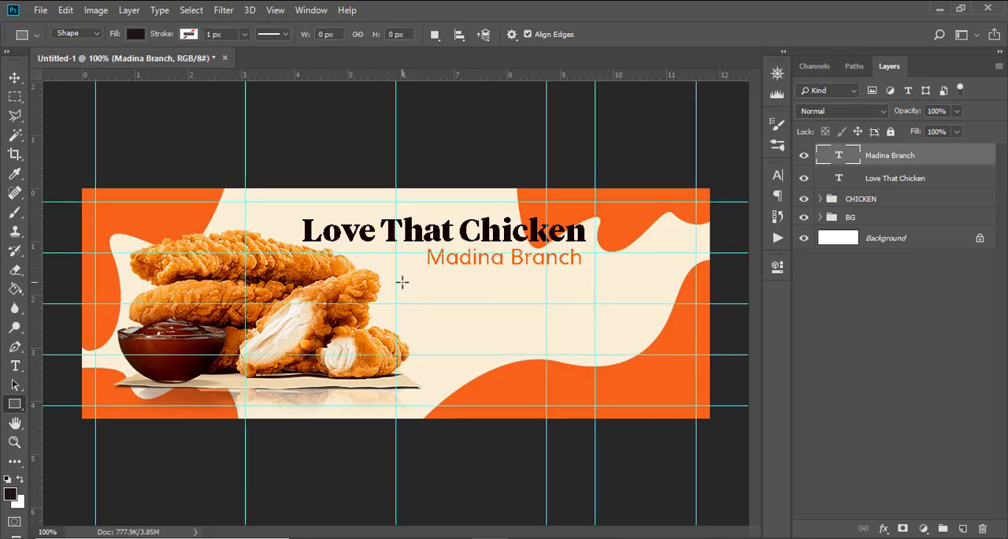
pyautogui.moveTo(395, 277); pyautogui.dragTo(595, 278)
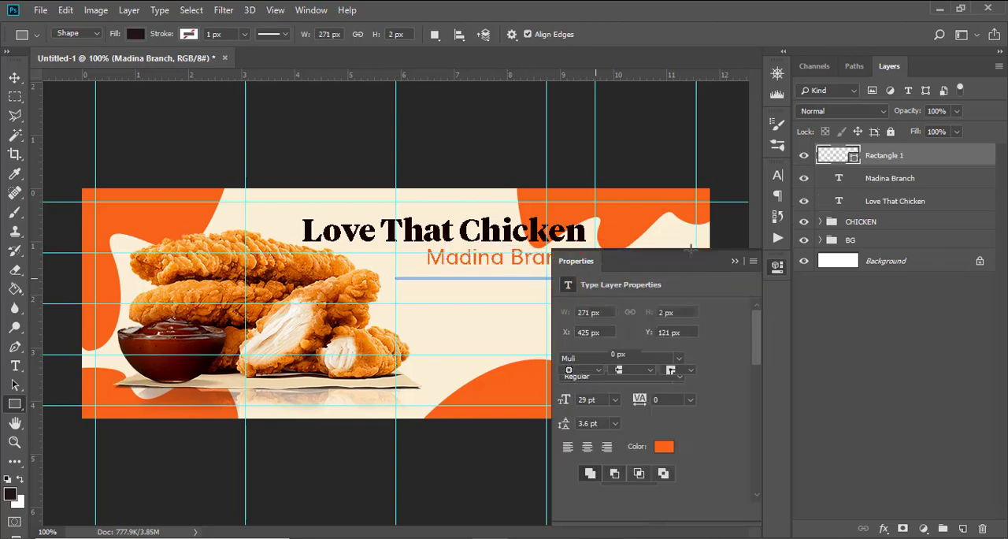
# Step: Recolor the thin line orange, sampled from the wavy shape, and hide the guides
pyautogui.doubleClick(835, 156)
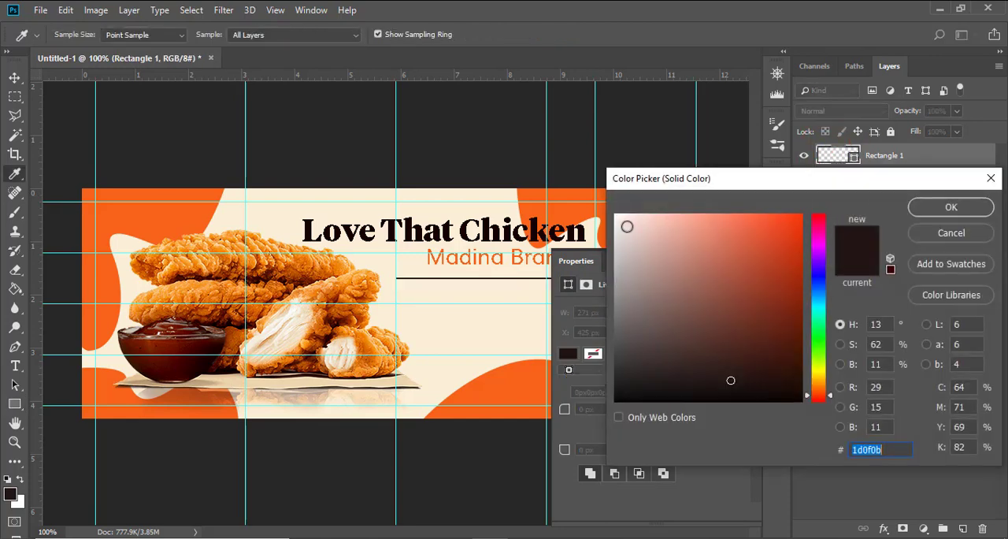
pyautogui.click(583, 195)
pyautogui.click(950, 206)
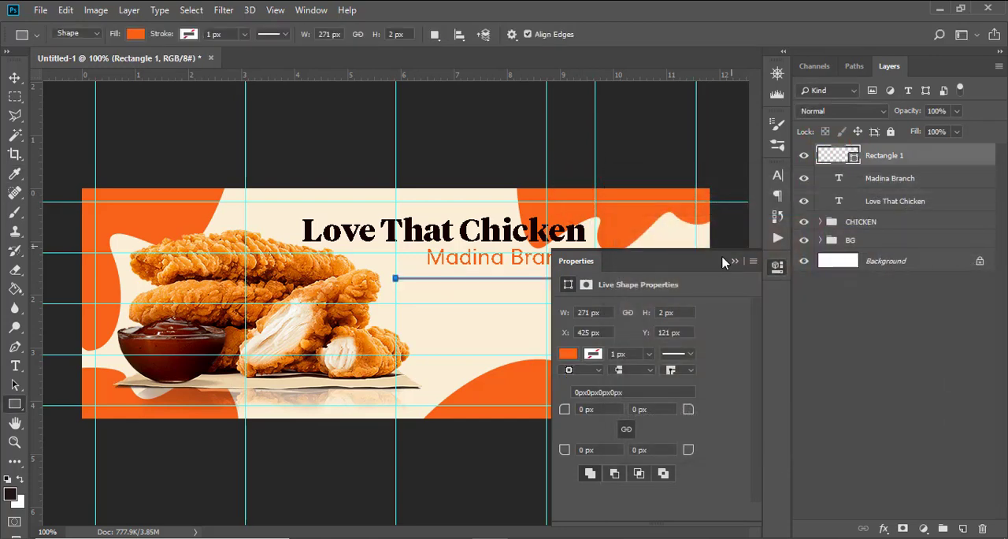
pyautogui.click(734, 261)
pyautogui.hotkey('ctrl', 'h')
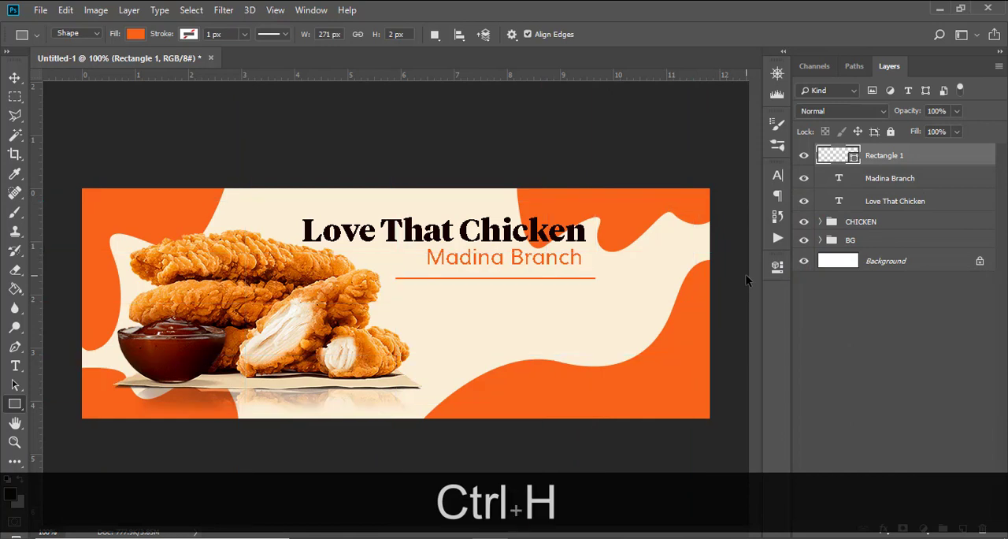
# Step: Nudge the Madina Branch text down, closer to the orange line
pyautogui.click(882, 179)
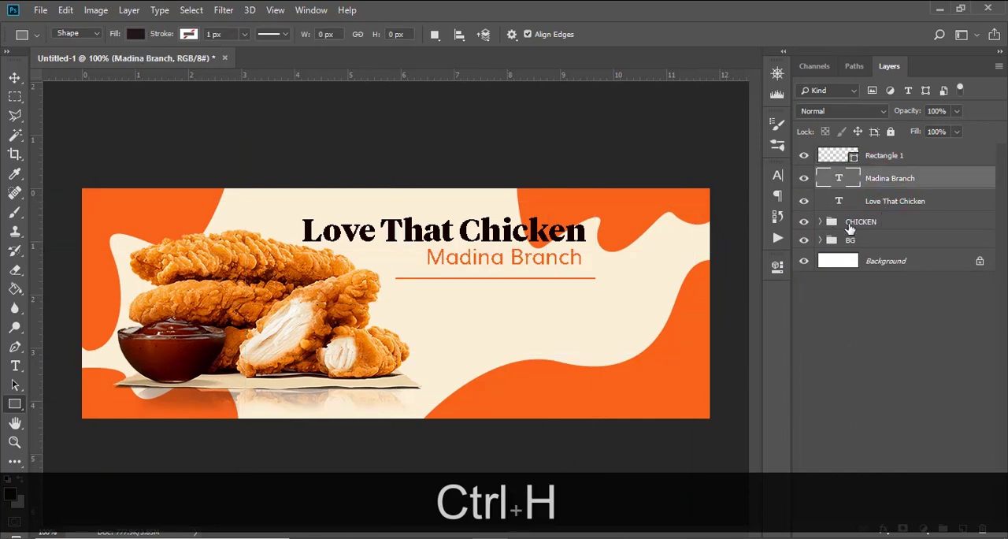
pyautogui.press('Down')
pyautogui.press('Down')
pyautogui.press('Down')
pyautogui.press('v')
pyautogui.press('Down')
pyautogui.press('Down')
pyautogui.press('Down')
pyautogui.press('Down')
pyautogui.press('Down')
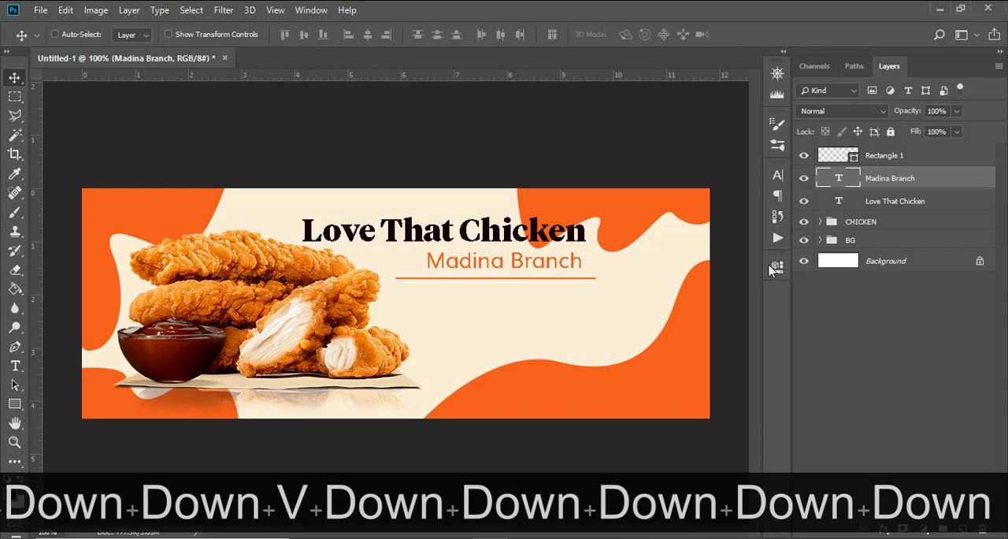
# Step: Lower the Love That Chicken heading a few pixels toward Madina Branch, and nudge Madina Branch slightly farther down
pyautogui.press('Down')
pyautogui.press('Down')
pyautogui.press('Down')
pyautogui.press('Down')
pyautogui.press('Down')
pyautogui.press('Down')
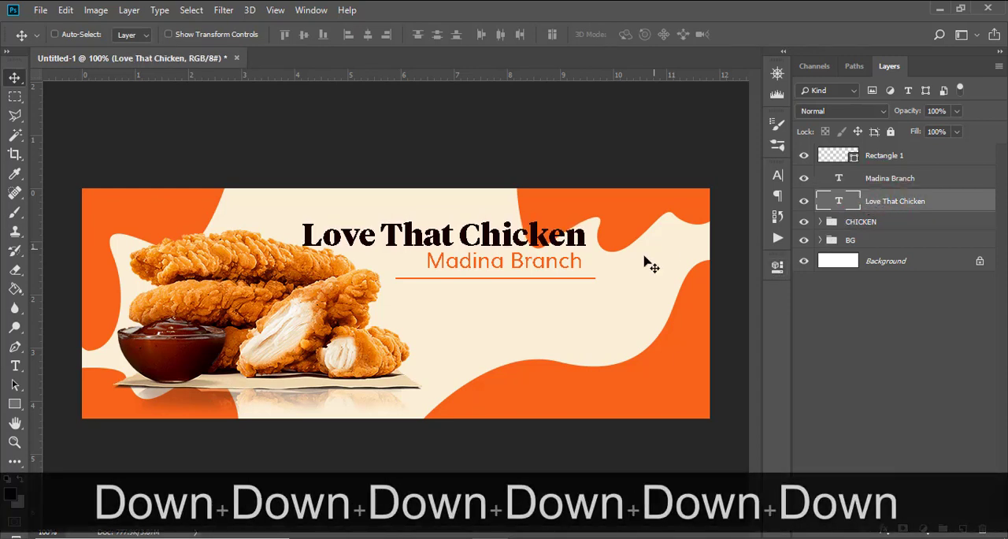
pyautogui.click(876, 178)
pyautogui.press('Down')
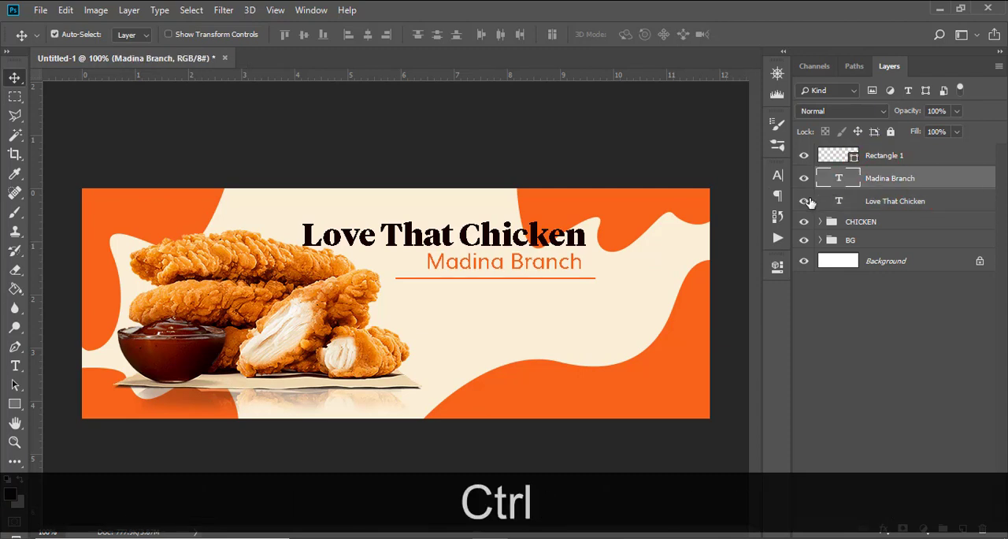
# Step: Show the guides and move the Love That Chicken heading right until its end aligns with the guide at the line's right end
pyautogui.hotkey('ctrl', 'h')
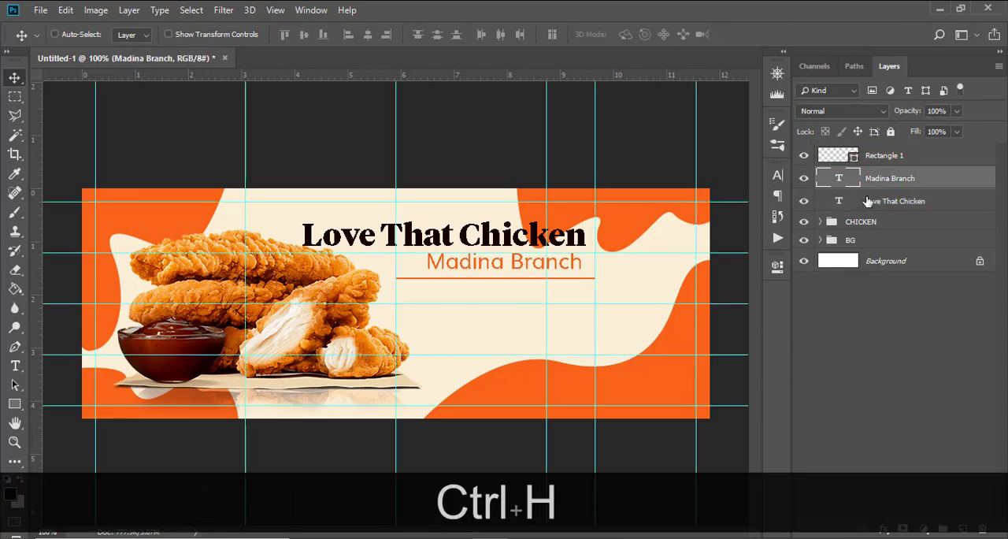
pyautogui.click(882, 198)
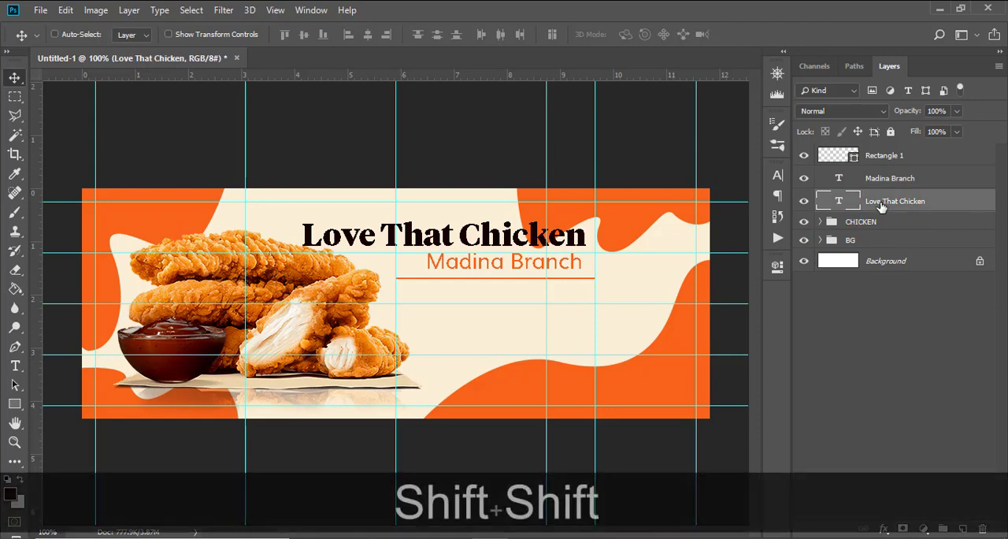
pyautogui.hotkey('shift', 'Right')
pyautogui.hotkey('shift', 'Right')
pyautogui.hotkey('shift', 'Left')
pyautogui.press('Right')
pyautogui.press('Right')
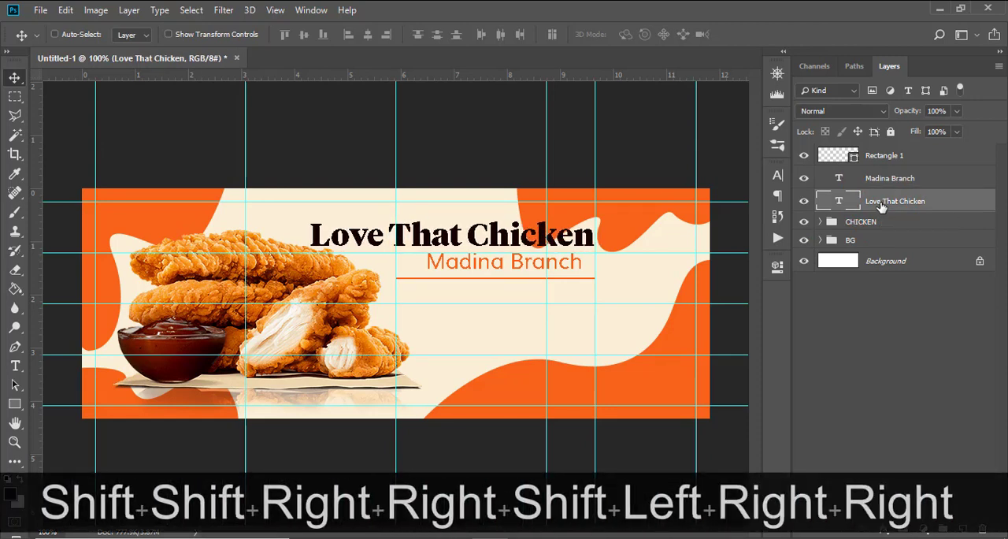
# Step: Move the Madina Branch text right to align its end with the same guide, and hide the guides
pyautogui.click(873, 180)
pyautogui.press('Right')
pyautogui.press('Right')
pyautogui.press('Right')
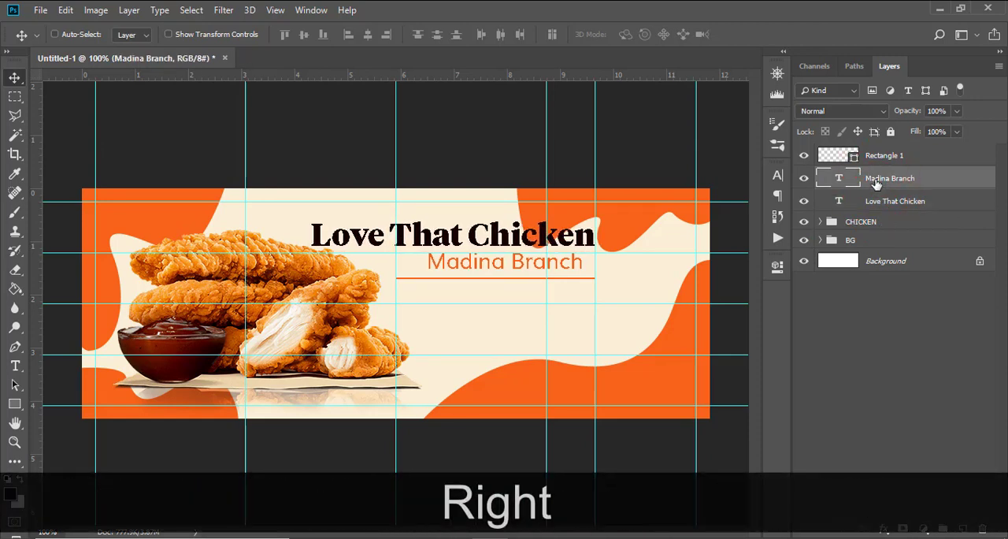
pyautogui.hotkey('shift', 'Right')
pyautogui.hotkey('shift', 'Right')
pyautogui.press('Left')
pyautogui.press('Left')
pyautogui.press('Left')
pyautogui.press('Left')
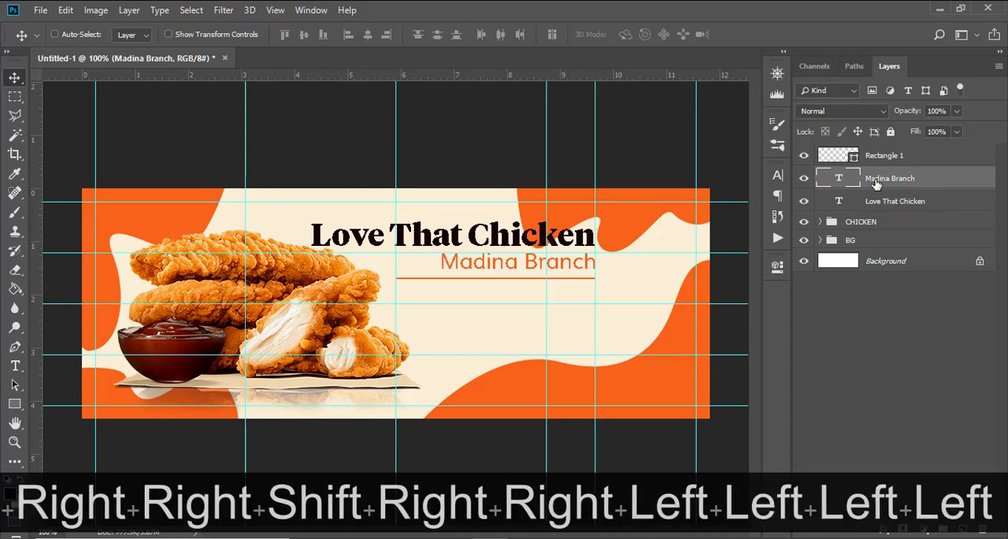
pyautogui.hotkey('ctrl', 'h')
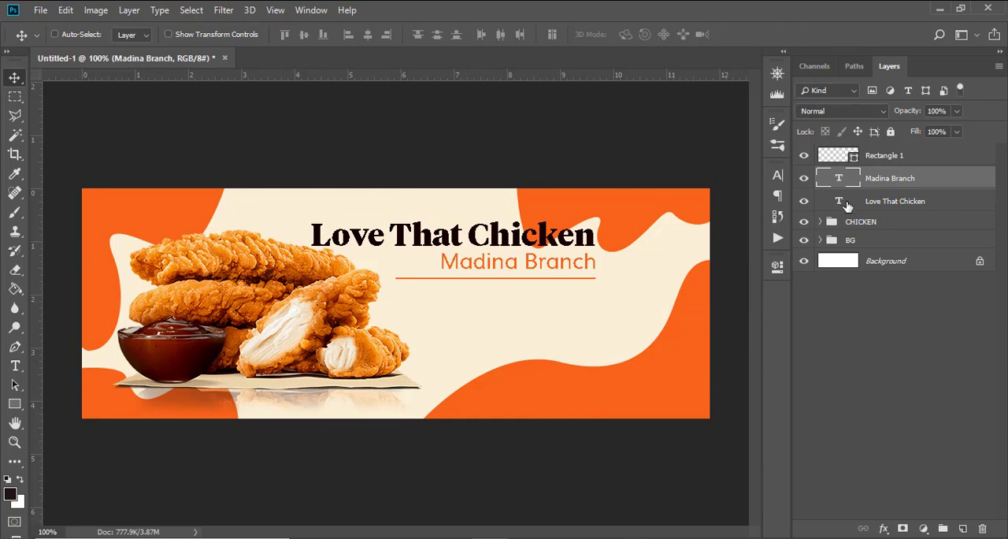
# Step: Group the Rectangle 1, Madina Branch and Love That Chicken layers and name the group LOVE THAT CHICK
pyautogui.click(886, 158)
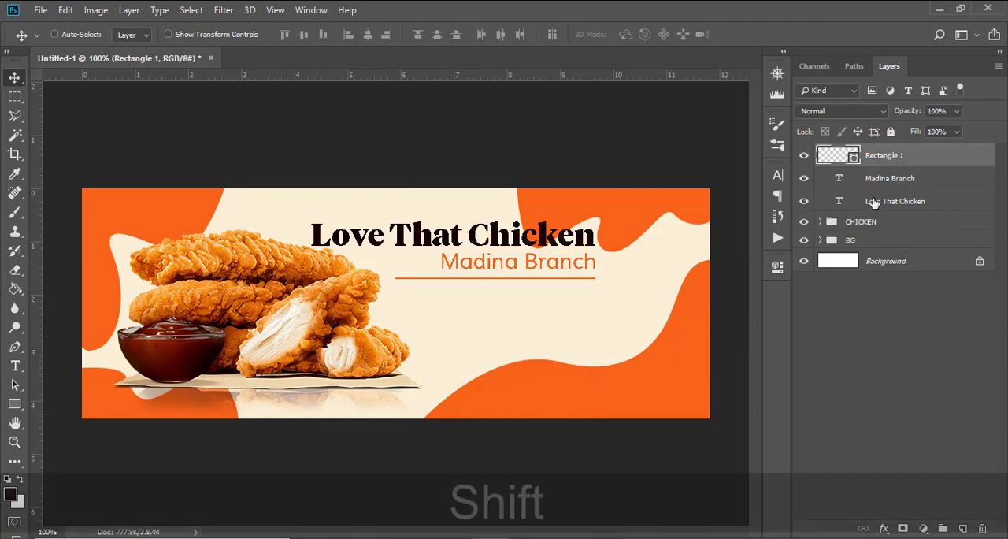
pyautogui.keyDown('shift'); pyautogui.click(874, 202); pyautogui.keyUp('shift')
pyautogui.hotkey('ctrl', 'g')
pyautogui.doubleClick(860, 153)
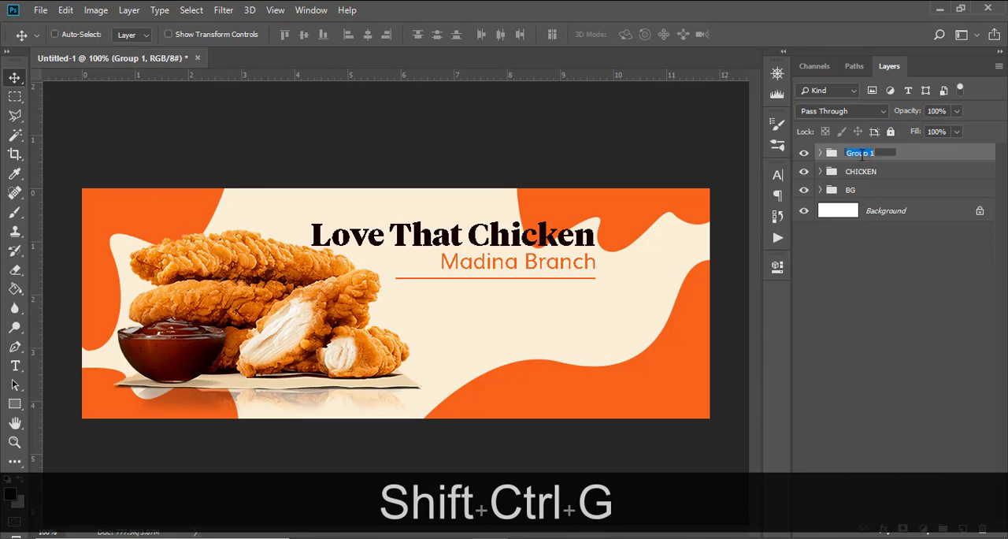
pyautogui.press('capslock')
pyautogui.write('LOV')
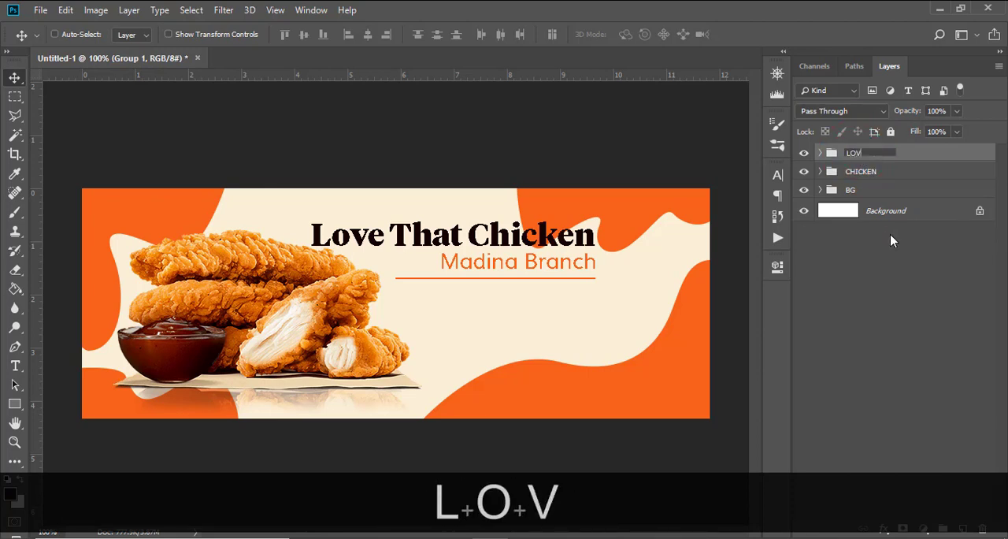
pyautogui.write('E THAT CHICK')
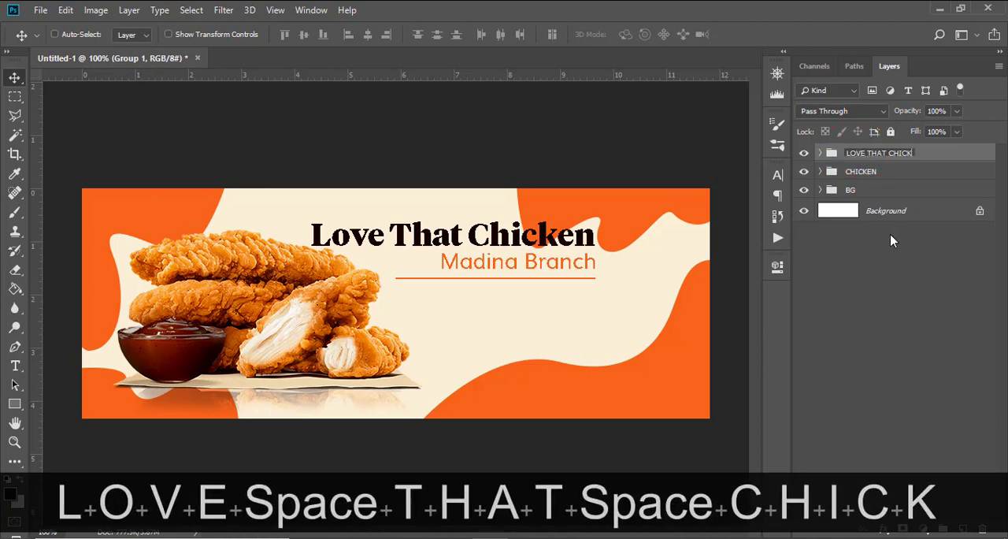
pyautogui.press('Return')
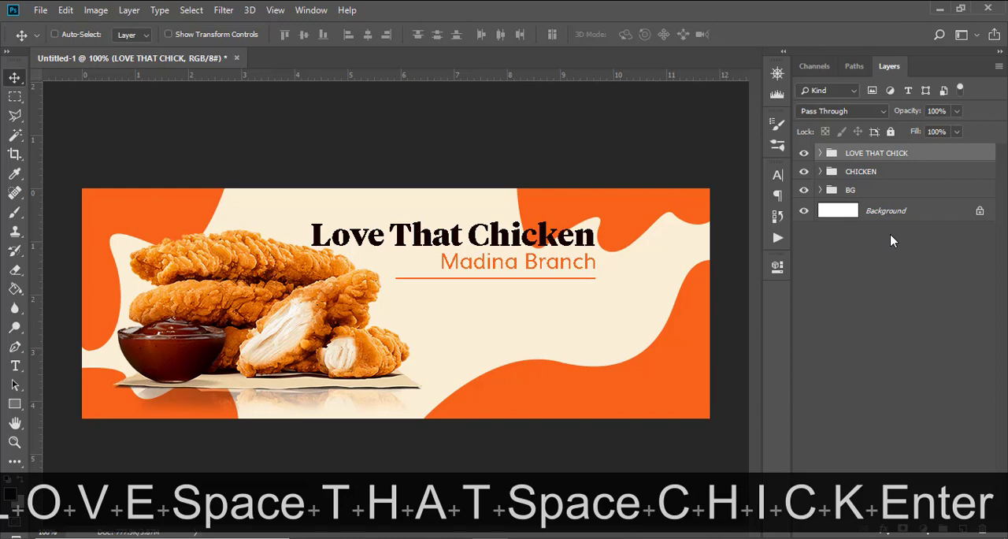
# Step: Show the guides and draw a paragraph text box below the orange line, as wide as the line, inside the LOVE THAT CHICK group
pyautogui.click(820, 153)
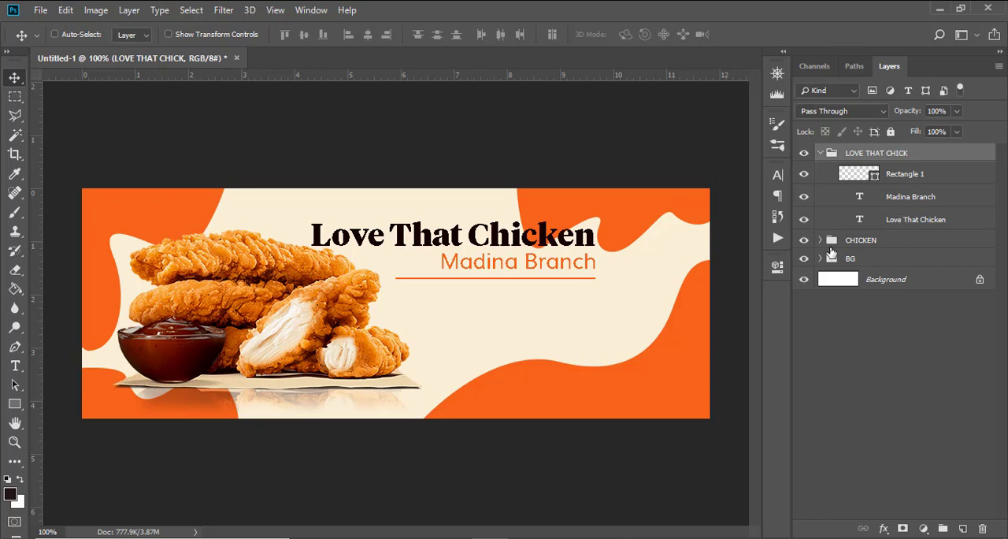
pyautogui.press('t')
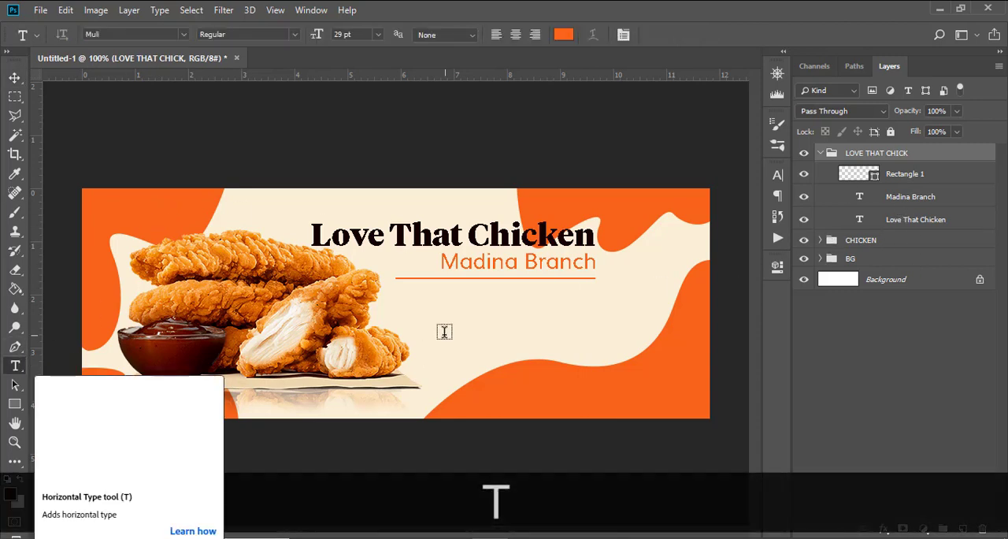
pyautogui.hotkey('ctrl', 'h')
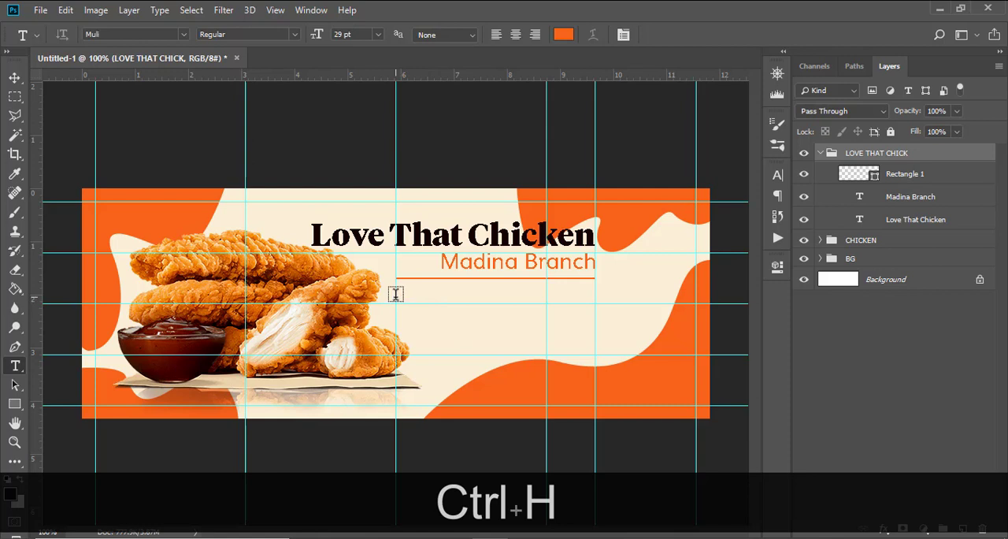
pyautogui.moveTo(398, 297); pyautogui.dragTo(594, 349)
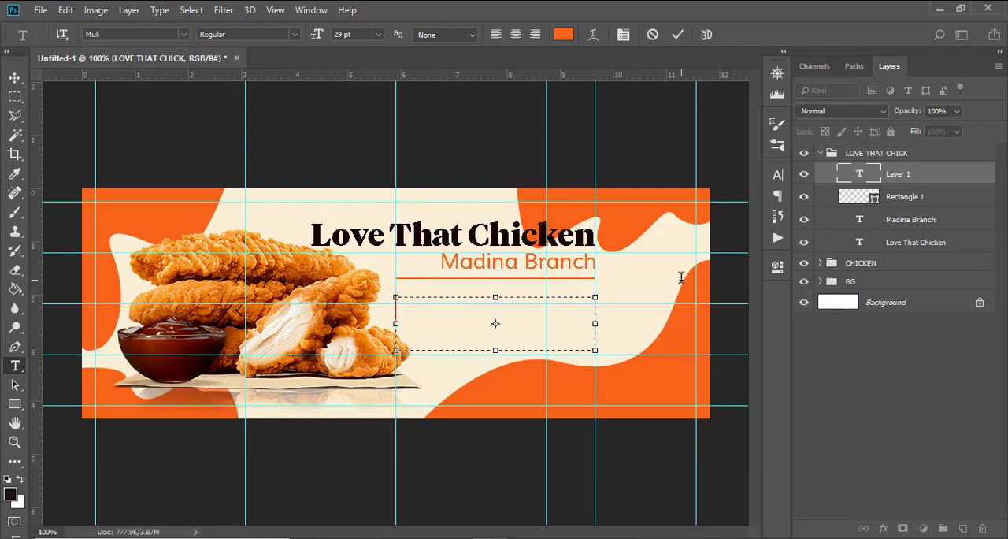
# Step: Copy the Lorem ipsum line from 176.txt in Notepad and paste it into the new text box in Photoshop
pyautogui.hotkey('alt', 'Tab')
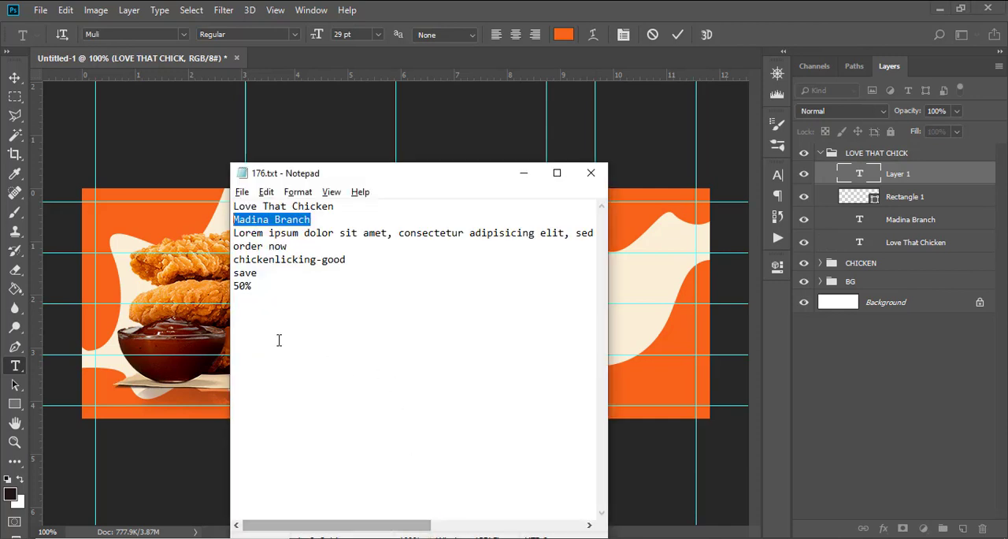
pyautogui.click(233, 234)
pyautogui.hotkey('shift', 'End')
pyautogui.hotkey('ctrl', 'c')
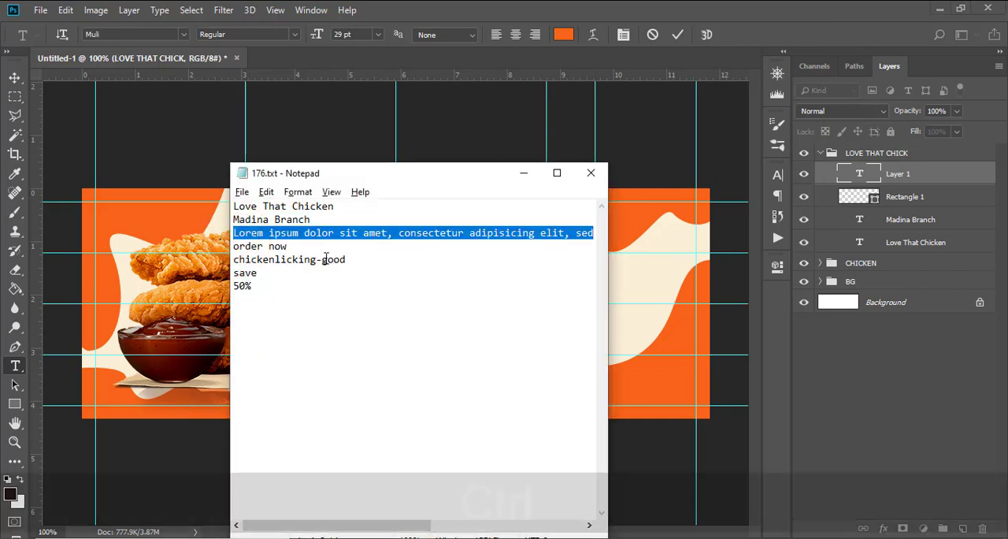
pyautogui.click(488, 7)
pyautogui.hotkey('ctrl', 'v')
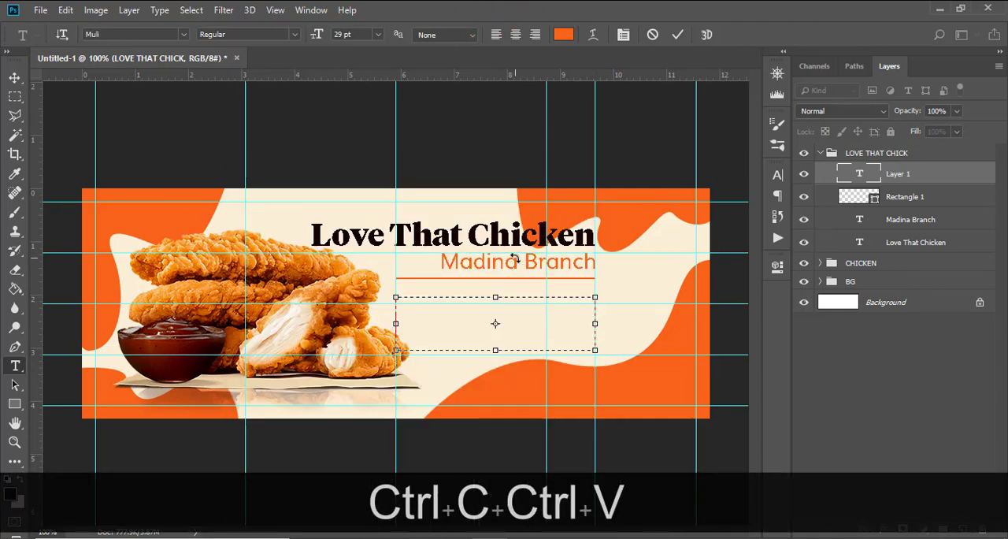
pyautogui.click(943, 182)
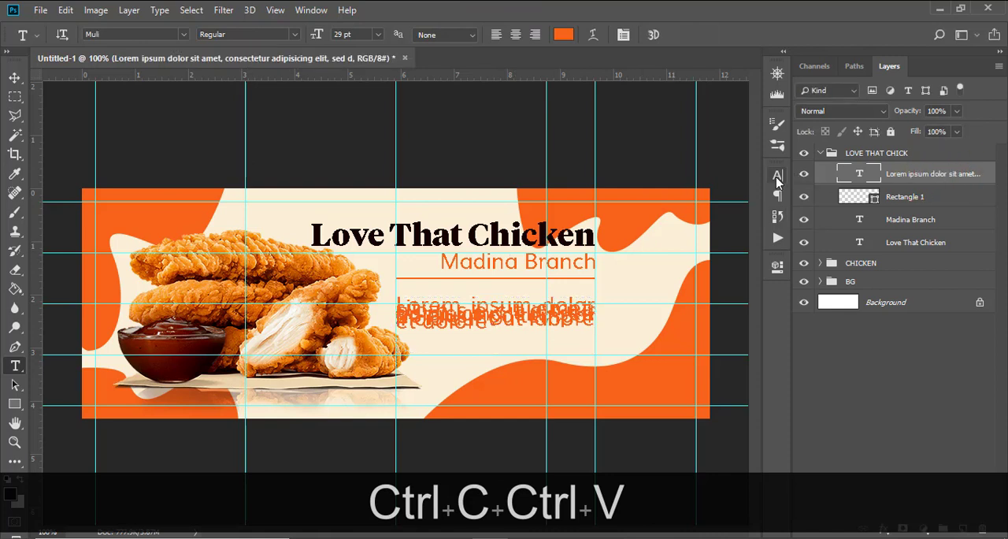
# Step: Set the Lorem ipsum paragraph's font size to 14 pt and its leading to 15 pt
pyautogui.click(779, 178)
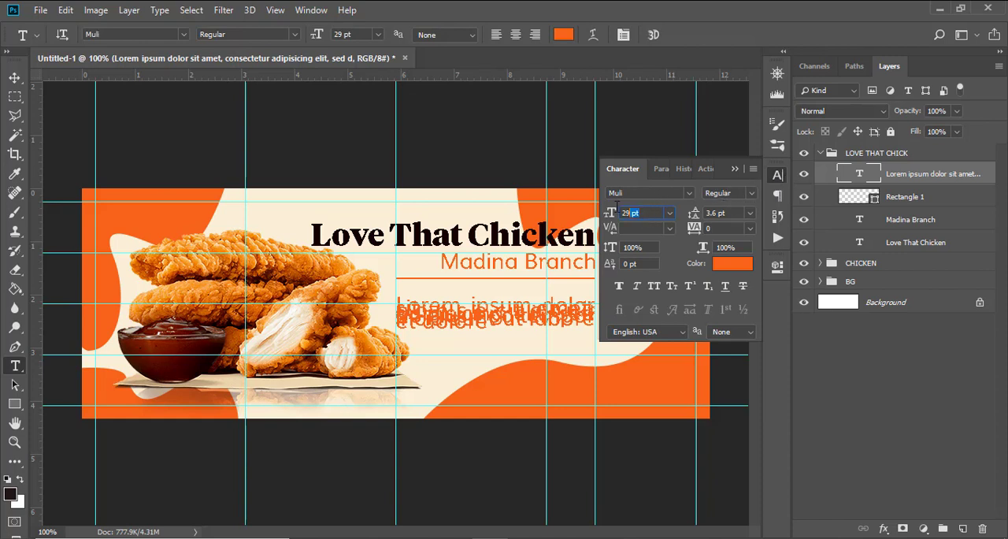
pyautogui.write('14')
pyautogui.press('Return')
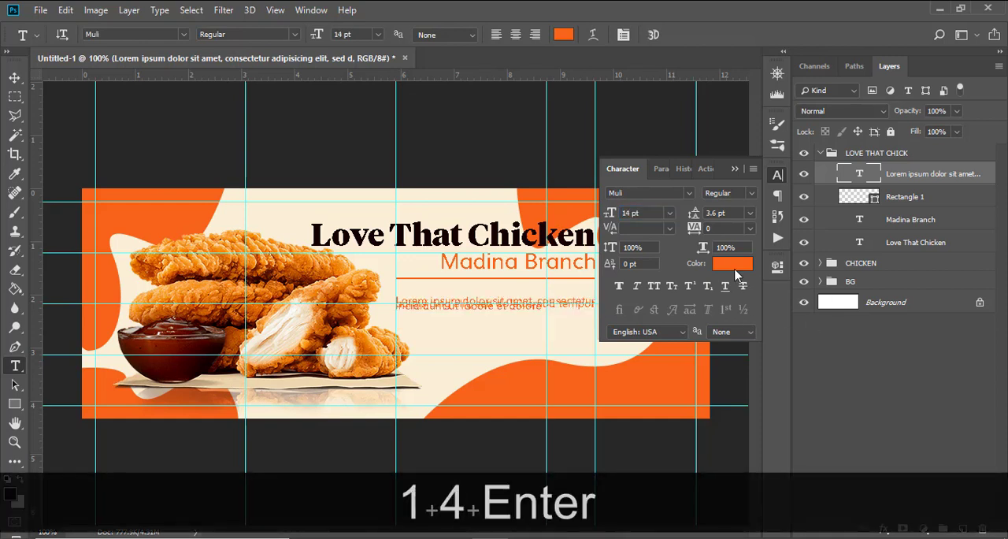
pyautogui.click(718, 212)
pyautogui.write('15')
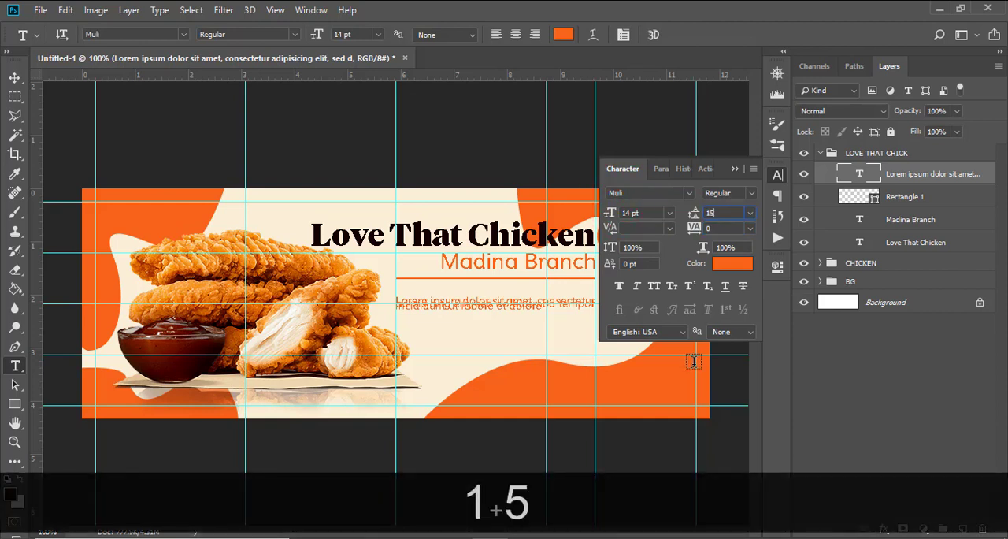
pyautogui.press('Return')
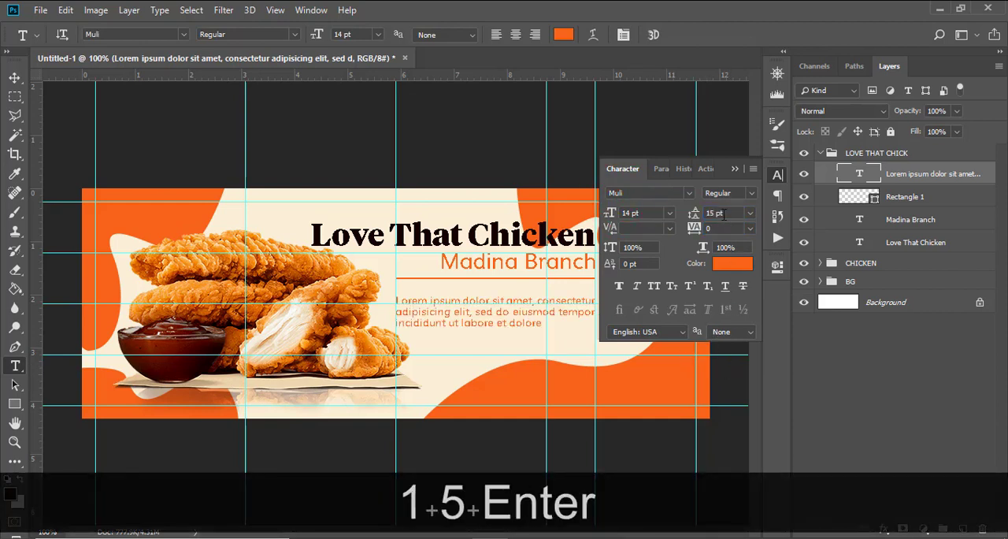
# Step: Recolor the Lorem ipsum paragraph with the near-black #100000 sampled from the Love That Chicken heading
pyautogui.click(732, 263)
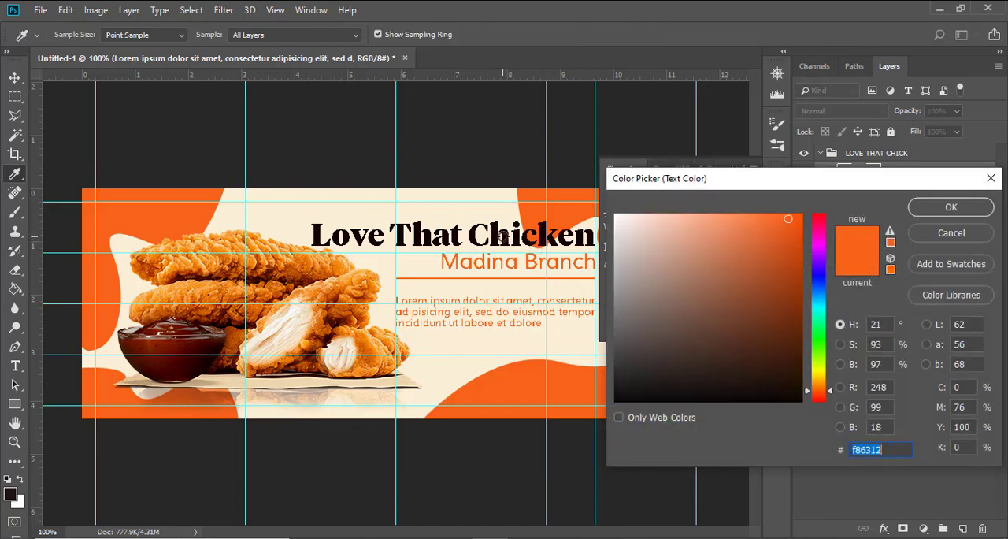
pyautogui.click(505, 235)
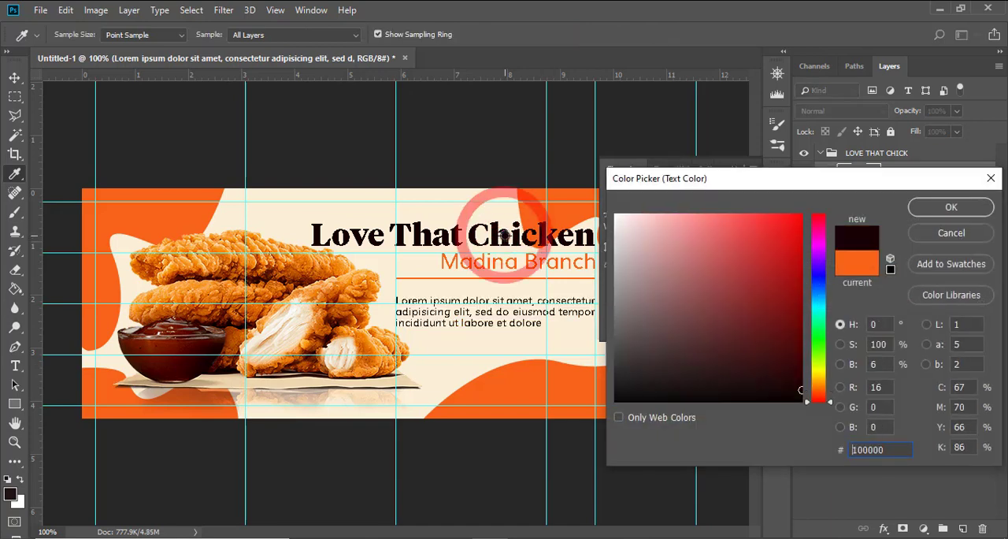
pyautogui.click(952, 208)
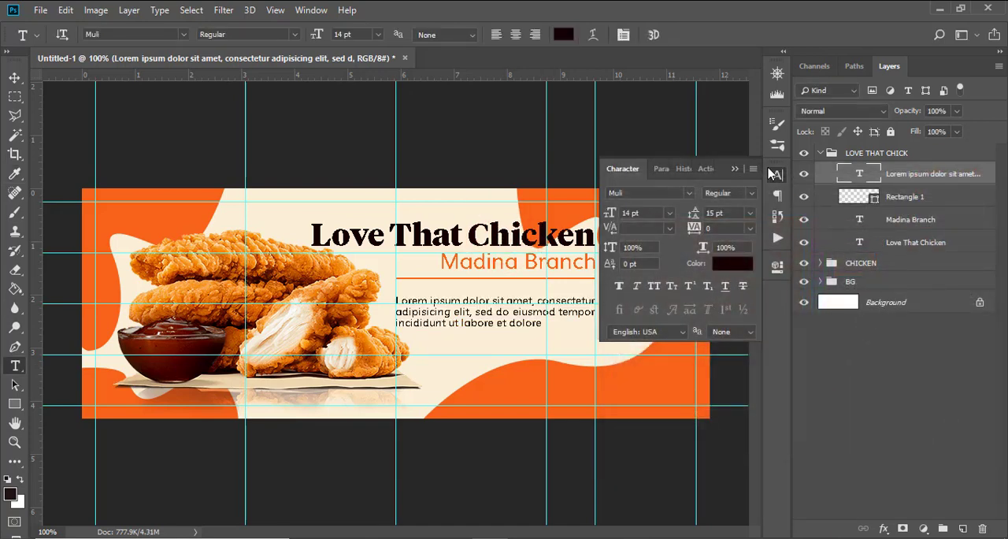
pyautogui.click(734, 169)
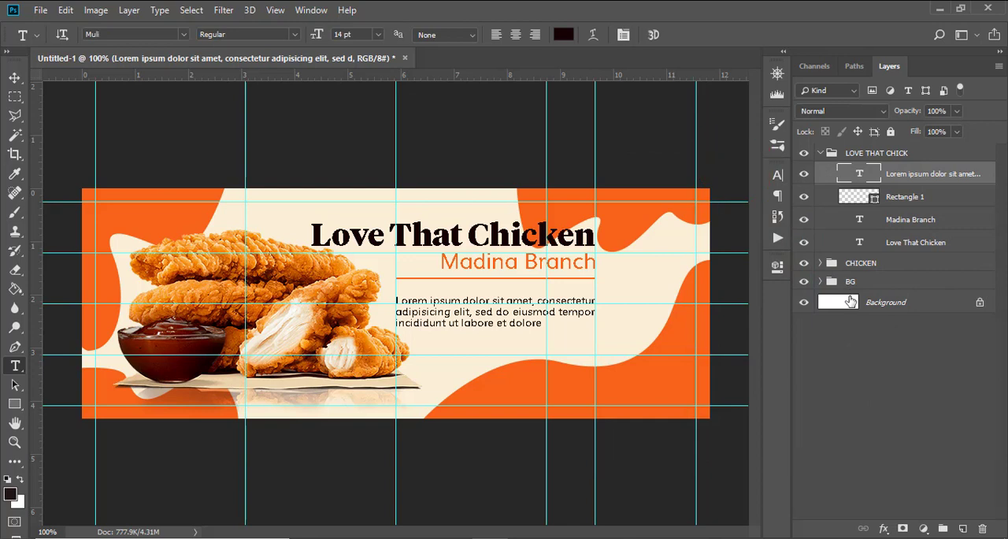
pyautogui.click(777, 174)
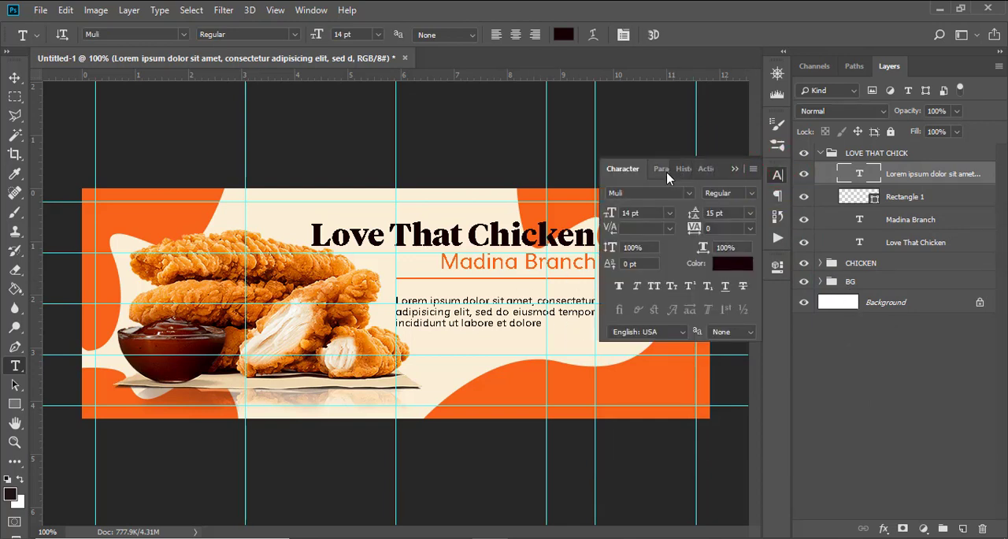
pyautogui.click(663, 169)
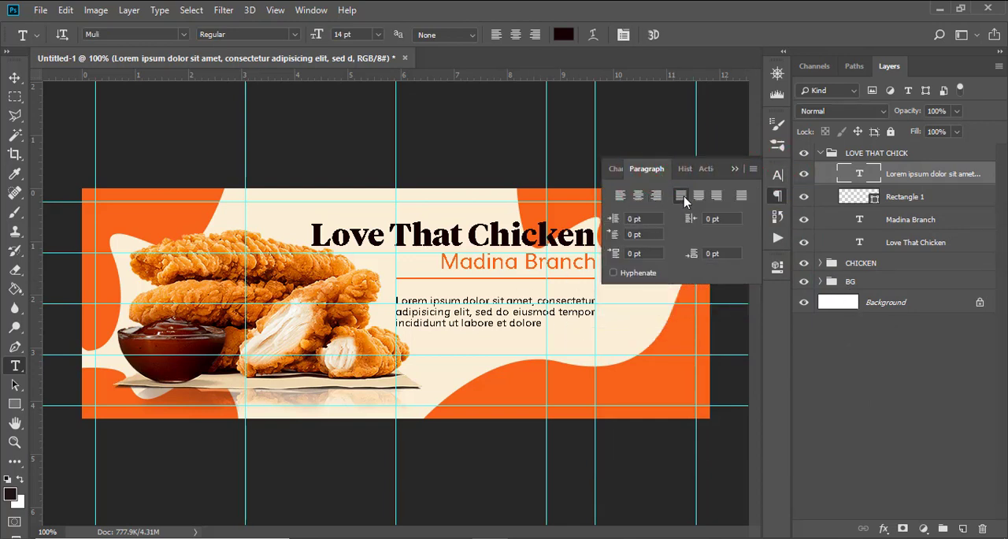
pyautogui.click(615, 169)
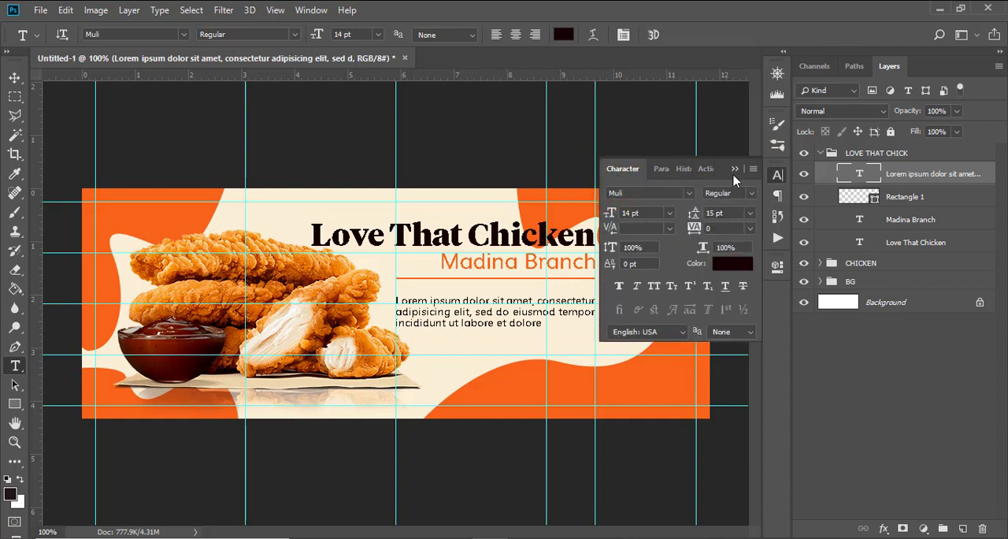
pyautogui.click(734, 170)
# Step: Hide the guides and nudge the Lorem ipsum paragraph up, closer to the orange line
pyautogui.hotkey('ctrl', 'h')
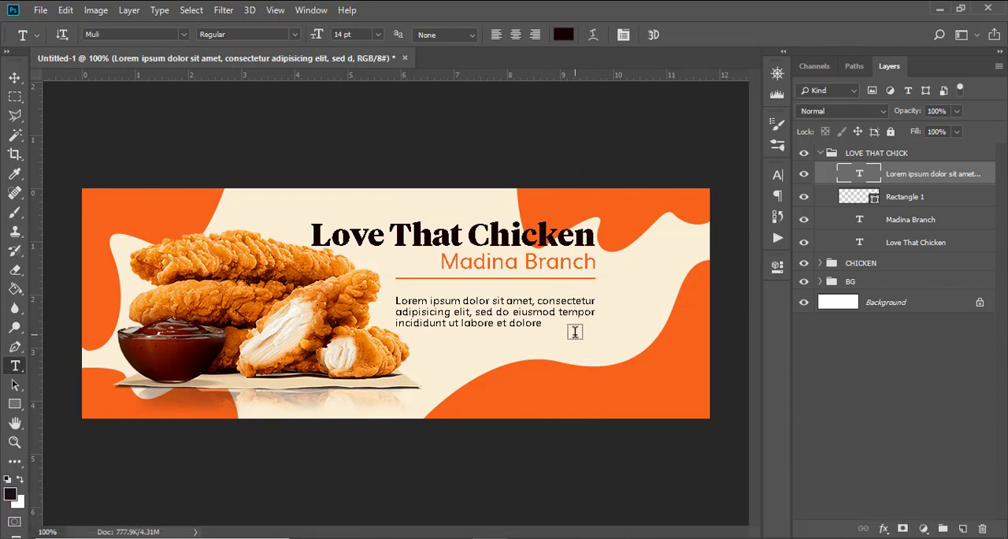
pyautogui.press('v')
pyautogui.press('Up')
pyautogui.press('Up')
pyautogui.press('Up')
pyautogui.press('Up')
pyautogui.press('Up')
pyautogui.press('Up')
pyautogui.press('Up')
pyautogui.press('Up')
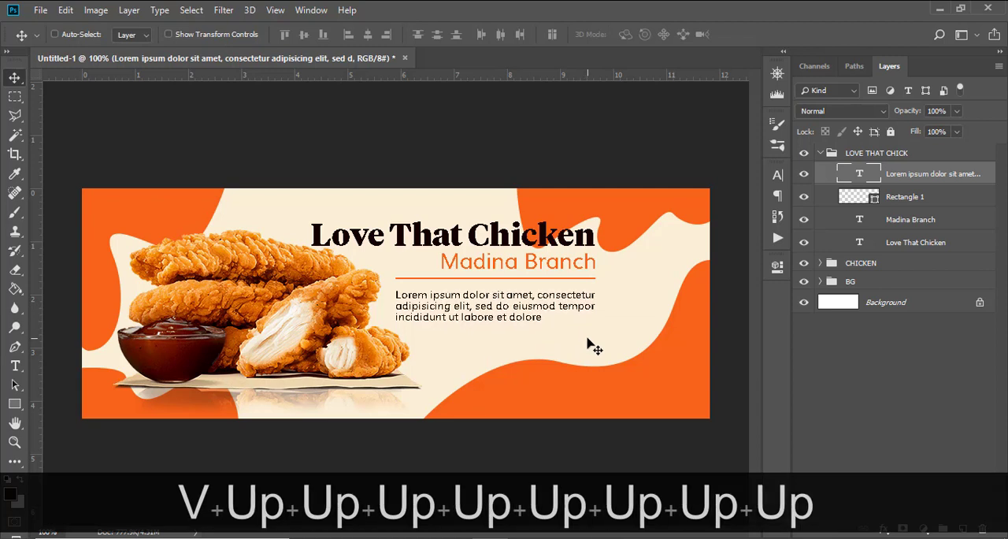
pyautogui.press('Up')
pyautogui.press('Up')
pyautogui.press('Up')
pyautogui.press('Up')
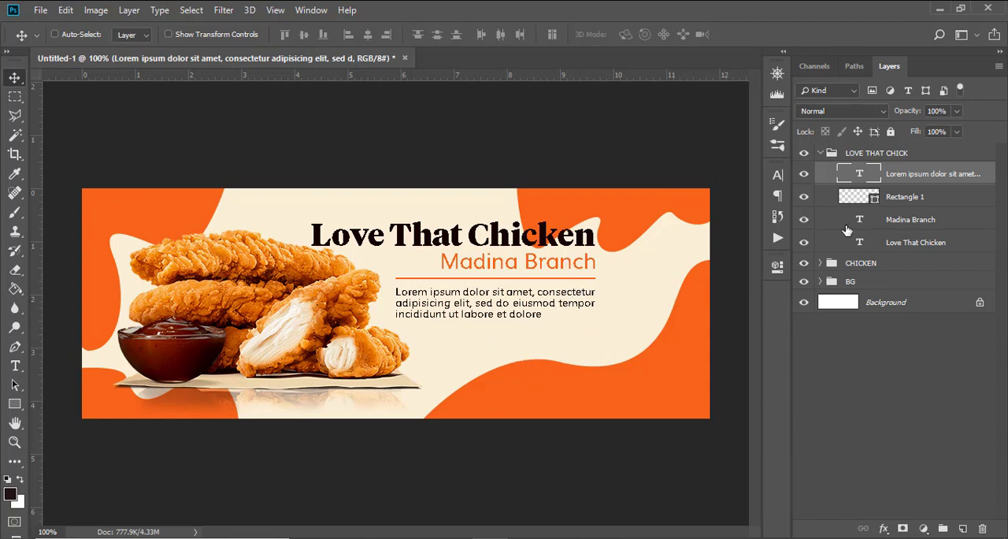
# Step: Collapse the LOVE THAT CHICK group, place the food (64) logo above it and scale the logo to about 19%
pyautogui.click(820, 153)
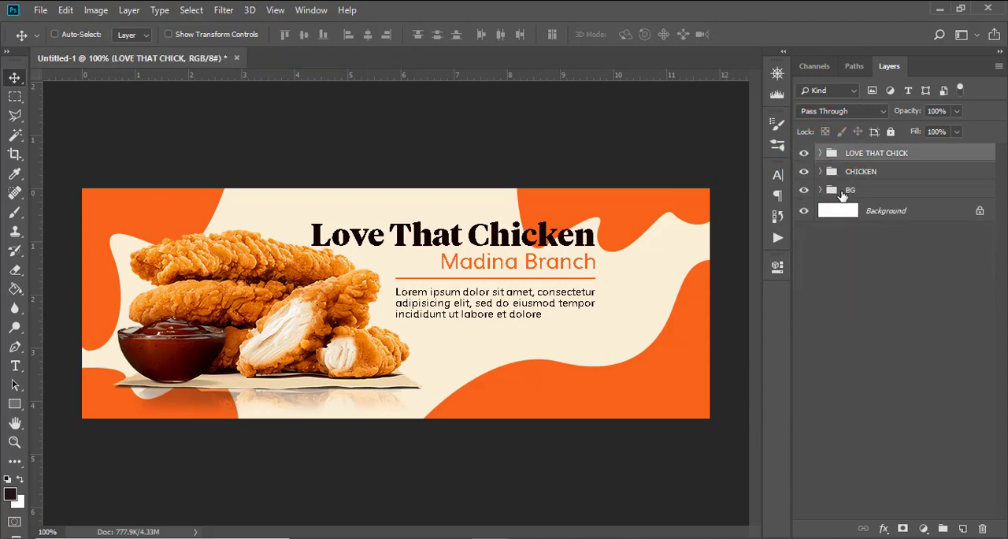
pyautogui.press('t')
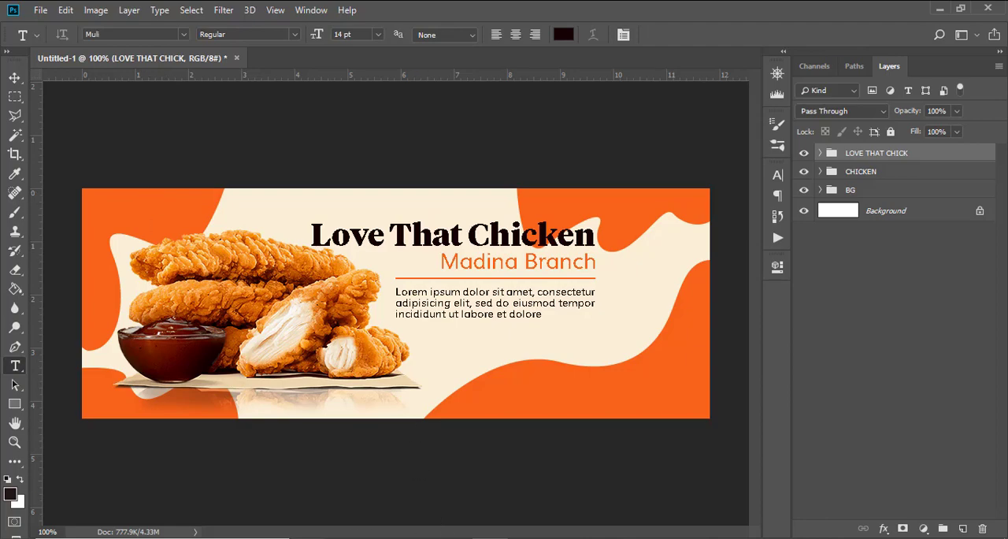
pyautogui.moveTo(308, 537)
pyautogui.click(260, 479)
pyautogui.moveTo(475, 186); pyautogui.dragTo(386, 303)
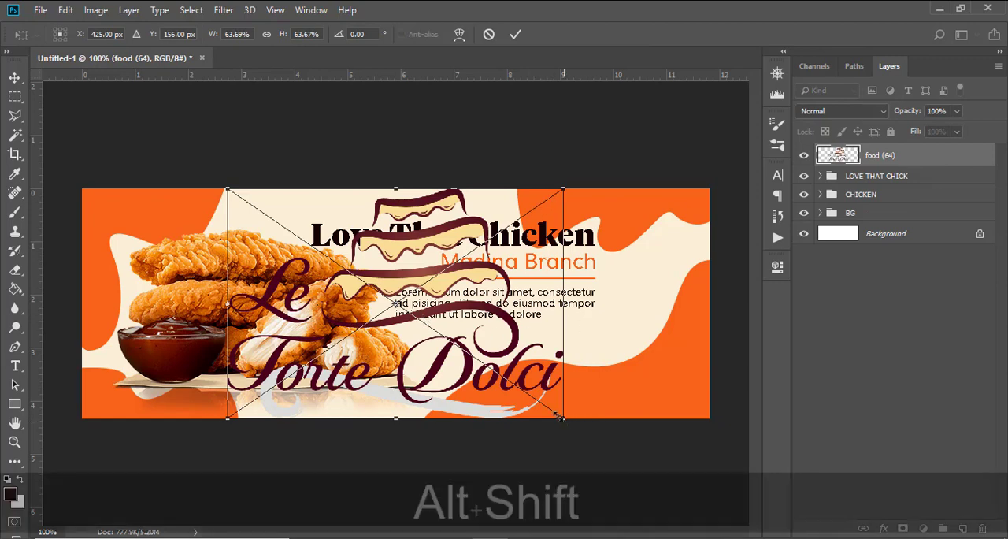
pyautogui.moveTo(564, 422); pyautogui.dragTo(447, 338)
pyautogui.press('Return')
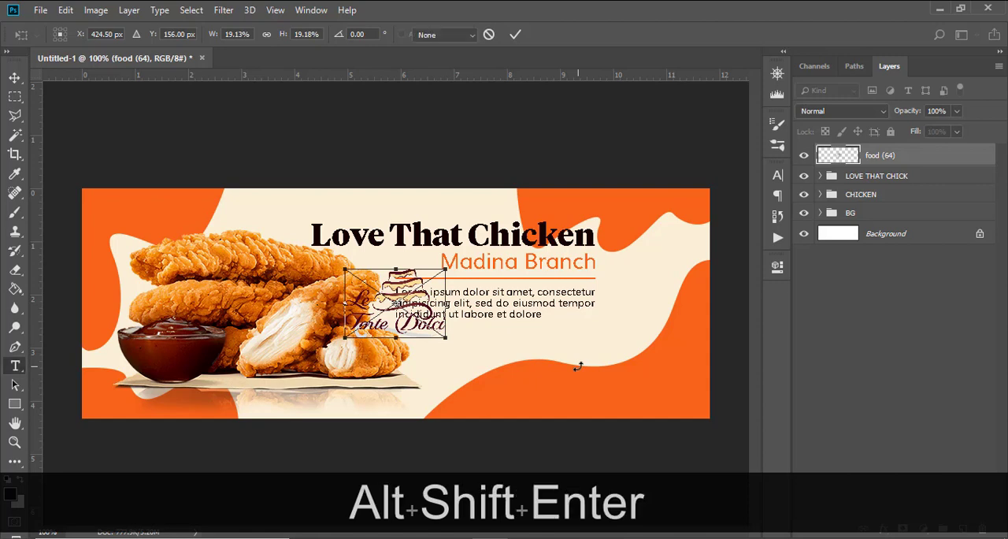
# Step: Move the Le Torte Dolci logo onto the orange shape in the banner's upper-left corner, shrink it and nudge it up
pyautogui.press('v')
pyautogui.moveTo(401, 306); pyautogui.dragTo(145, 227)
pyautogui.hotkey('ctrl', 't')
pyautogui.moveTo(189, 259); pyautogui.dragTo(175, 251)
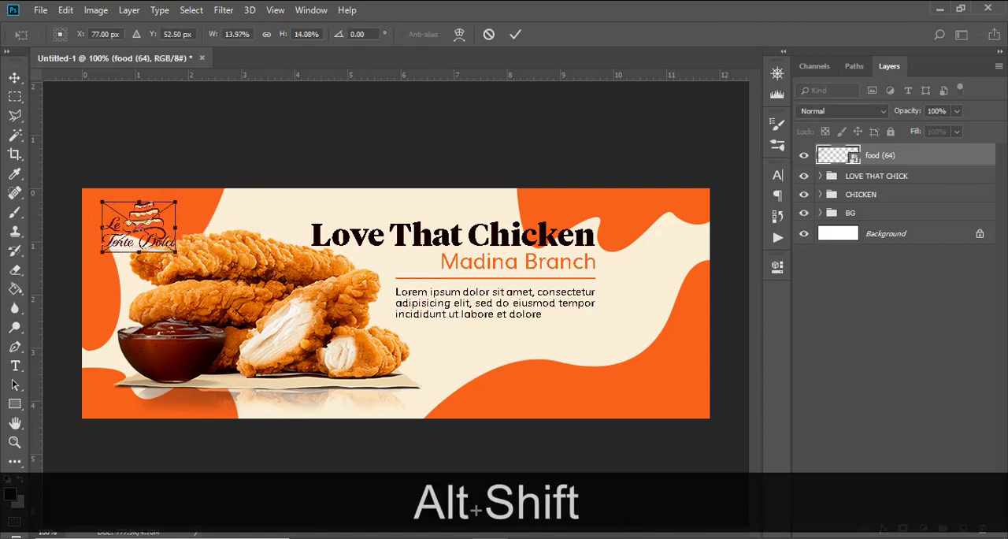
pyautogui.hotkey('shift', 'Return')
pyautogui.press('v')
pyautogui.hotkey('shift', 'Up')
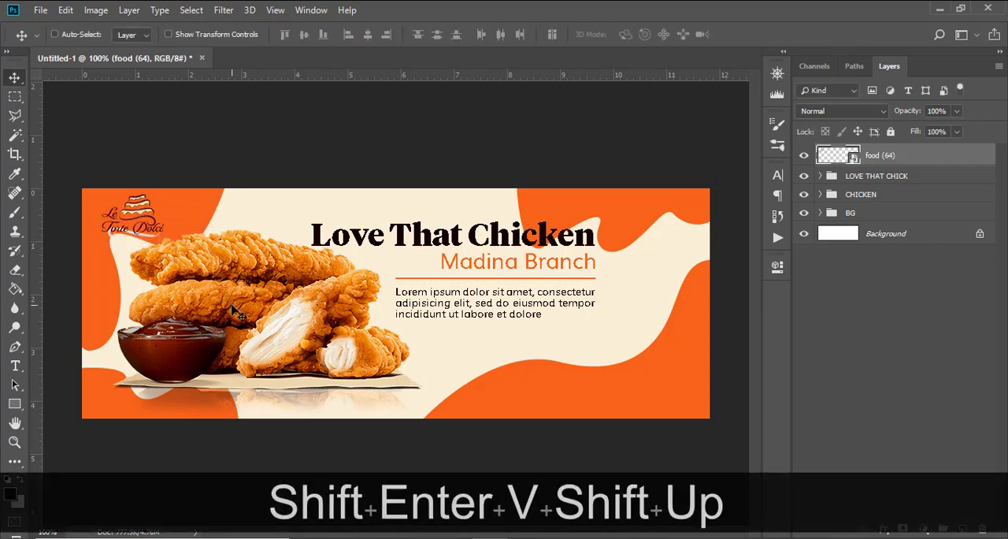
pyautogui.press('Up')
pyautogui.press('Up')
pyautogui.press('Up')
pyautogui.press('Up')
# Step: Shrink the logo slightly more and nudge it a little down and right
pyautogui.hotkey('ctrl', 't')
pyautogui.moveTo(168, 235); pyautogui.dragTo(160, 229)
pyautogui.hotkey('shift', 'Return')
pyautogui.press('v')
pyautogui.press('Down')
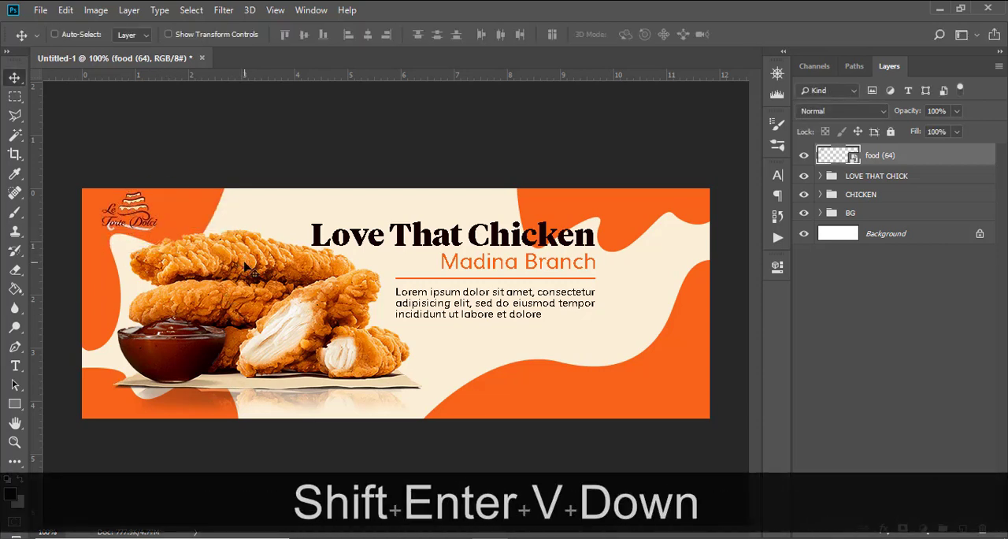
pyautogui.press('Right')
pyautogui.press('Right')
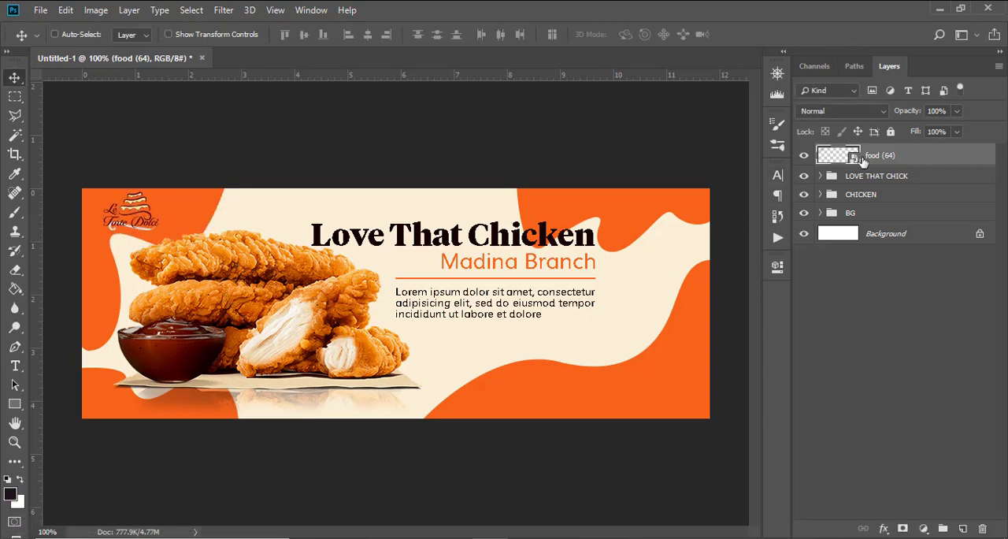
# Step: Add a white (ffffff) Color Overlay layer style to the food (64) logo layer
pyautogui.doubleClick(948, 155)
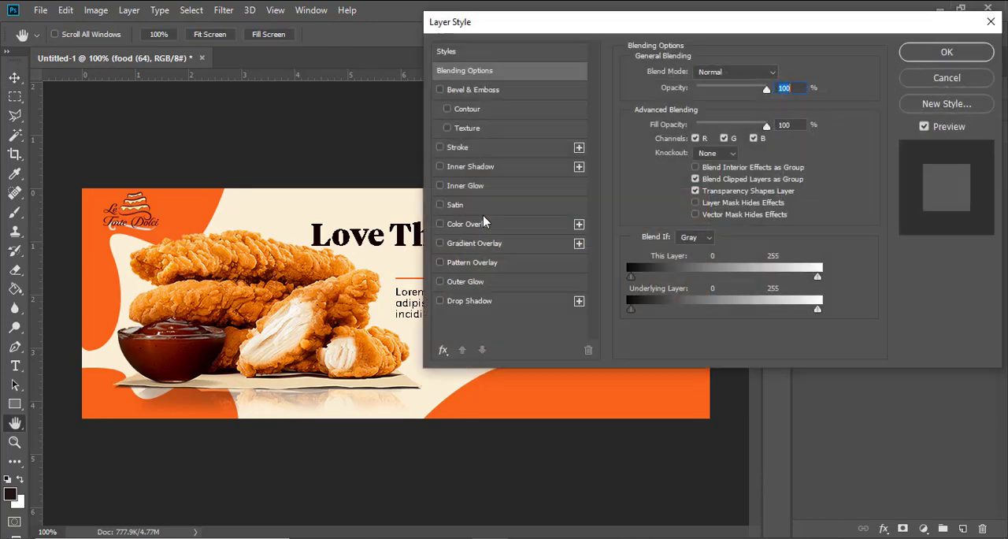
pyautogui.click(482, 225)
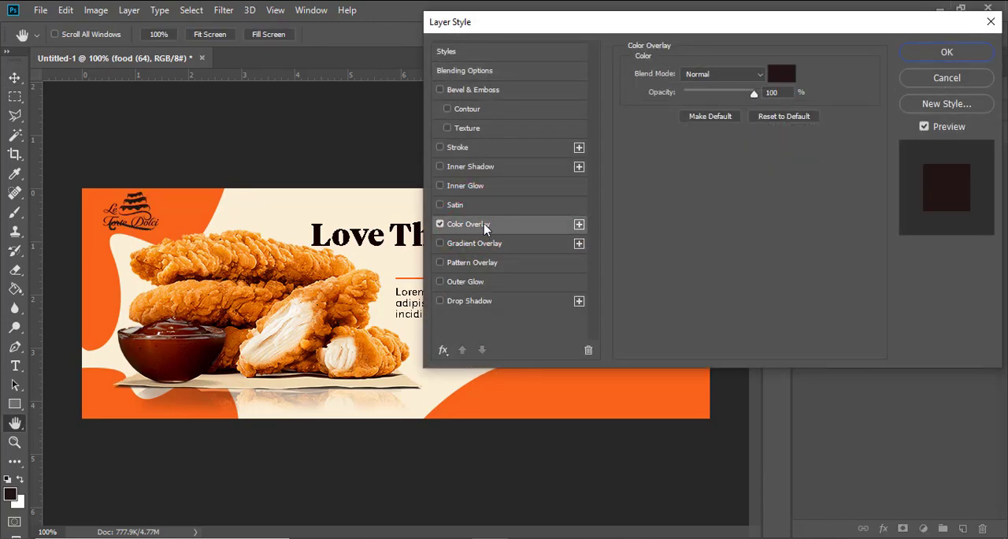
pyautogui.click(777, 77)
pyautogui.moveTo(628, 224); pyautogui.dragTo(608, 192)
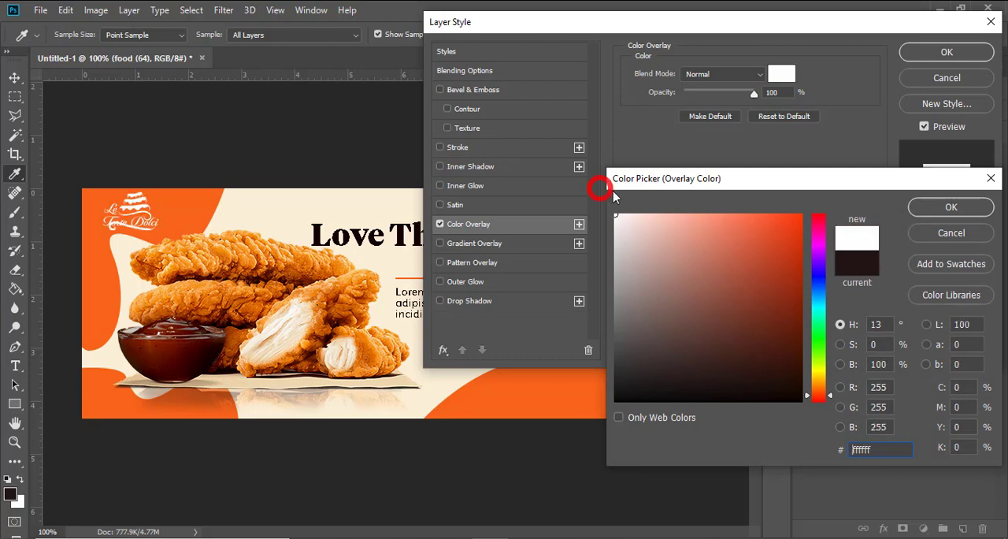
pyautogui.press('Return')
pyautogui.press('Return')
# Step: Put the food (64) logo layer in a group named LOGO and collapse the group
pyautogui.hotkey('ctrl', 'g')
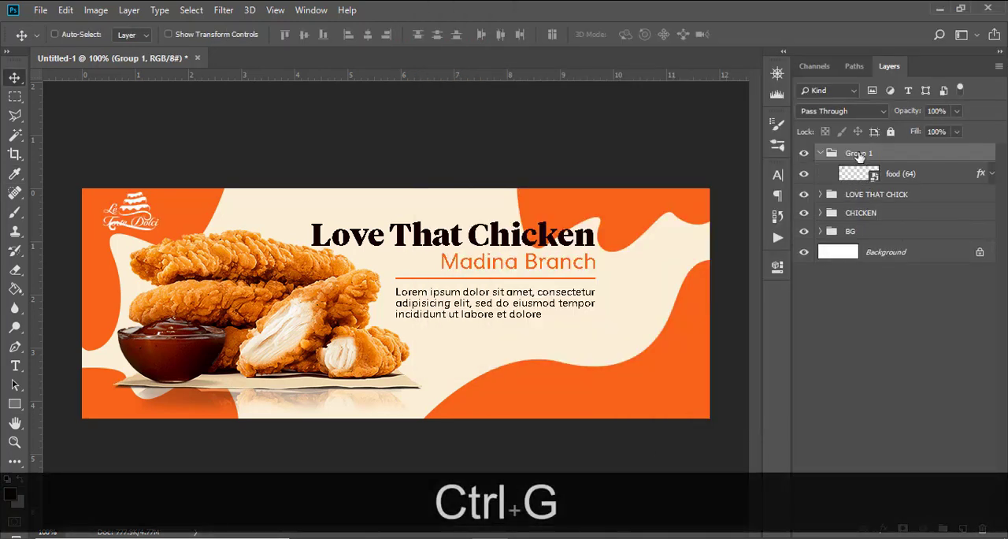
pyautogui.doubleClick(858, 154)
pyautogui.write('LOF')
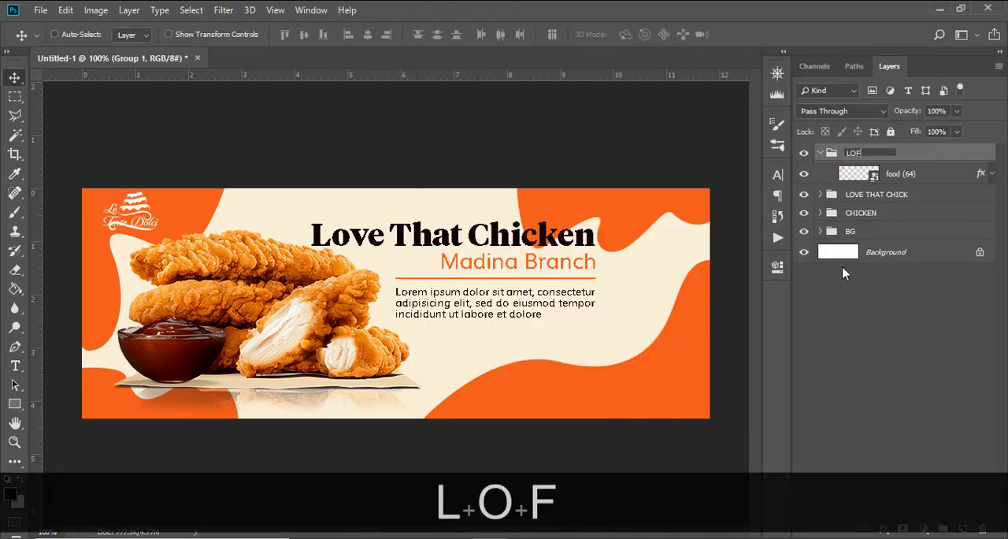
pyautogui.press('BackSpace')
pyautogui.write('GO')
pyautogui.press('Return')
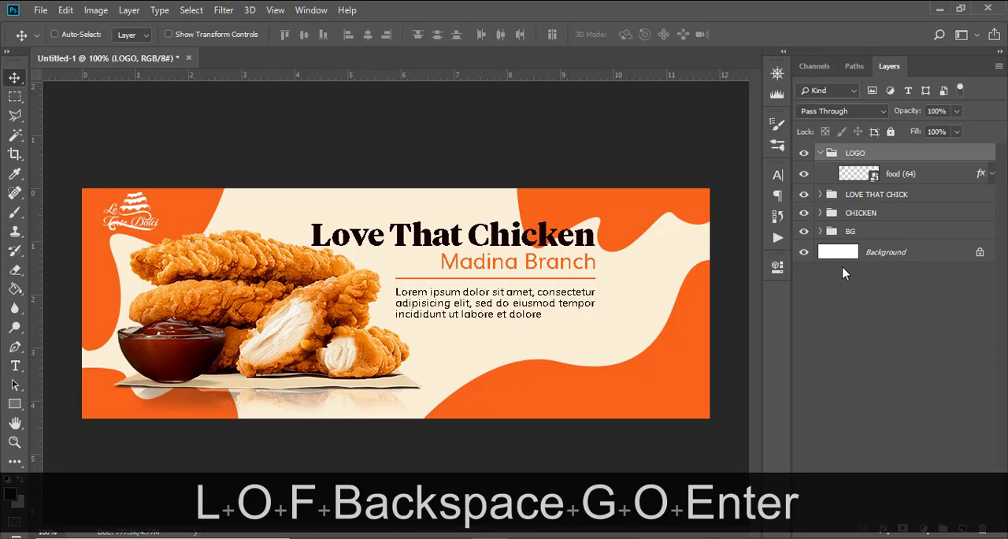
pyautogui.click(819, 154)
# Step: Move the logo group 20 px to the right, checking its placement with the guides shown briefly
pyautogui.press('v')
pyautogui.hotkey('shift', 'Right')
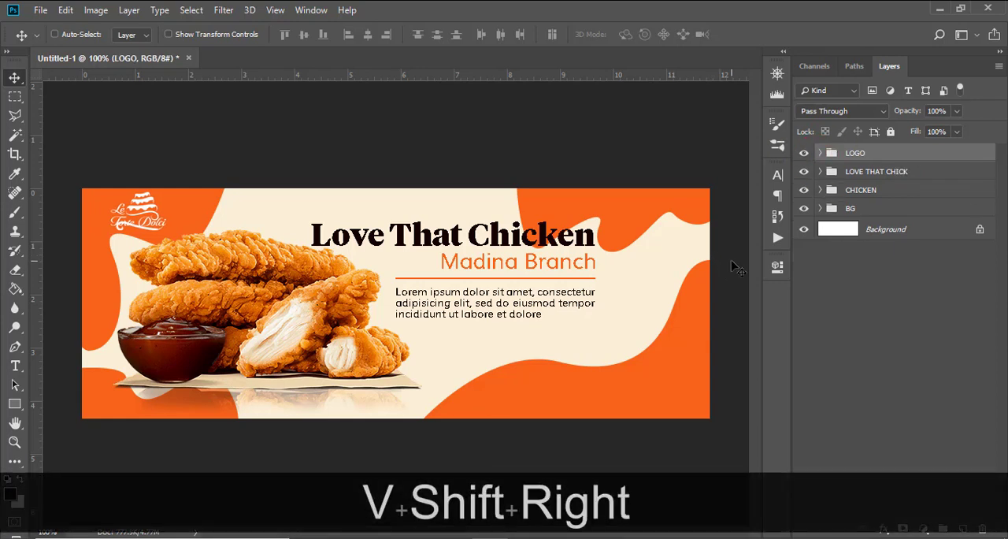
pyautogui.hotkey('ctrl', 'h')
pyautogui.hotkey('shift', 'Right')
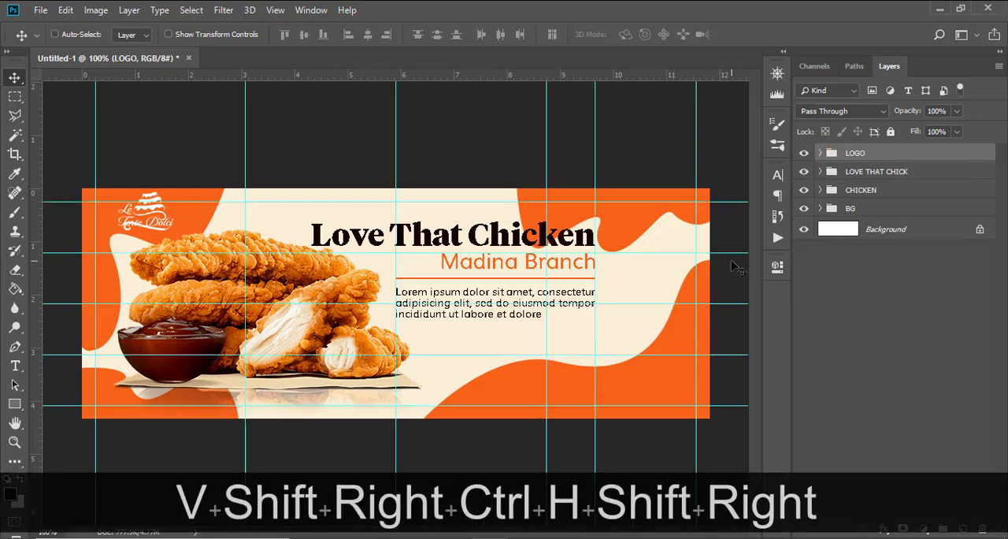
pyautogui.hotkey('ctrl', 'h')
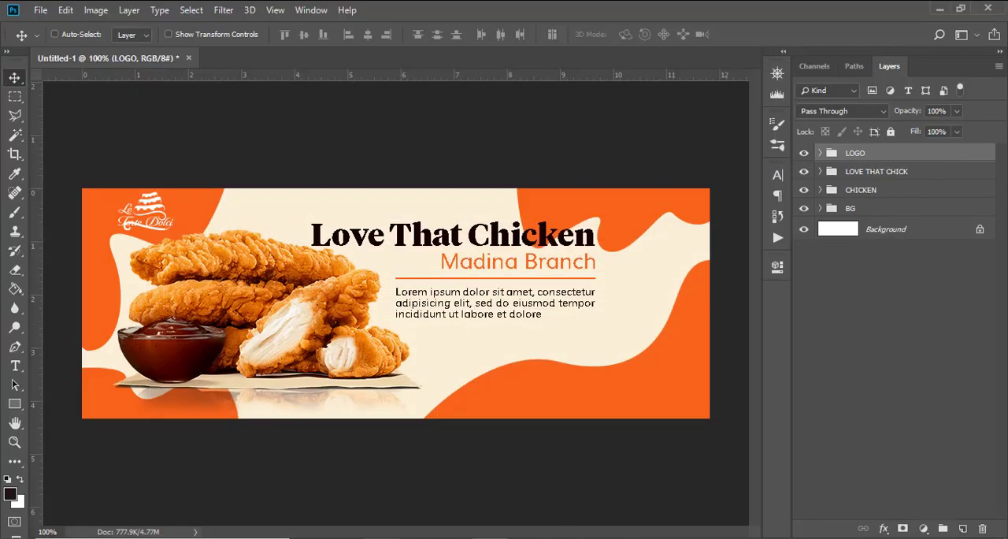
# Step: Copy the word "save" from 176.txt in Notepad and paste it as a new text layer over the chicken's lower-right part
pyautogui.click(488, 538)
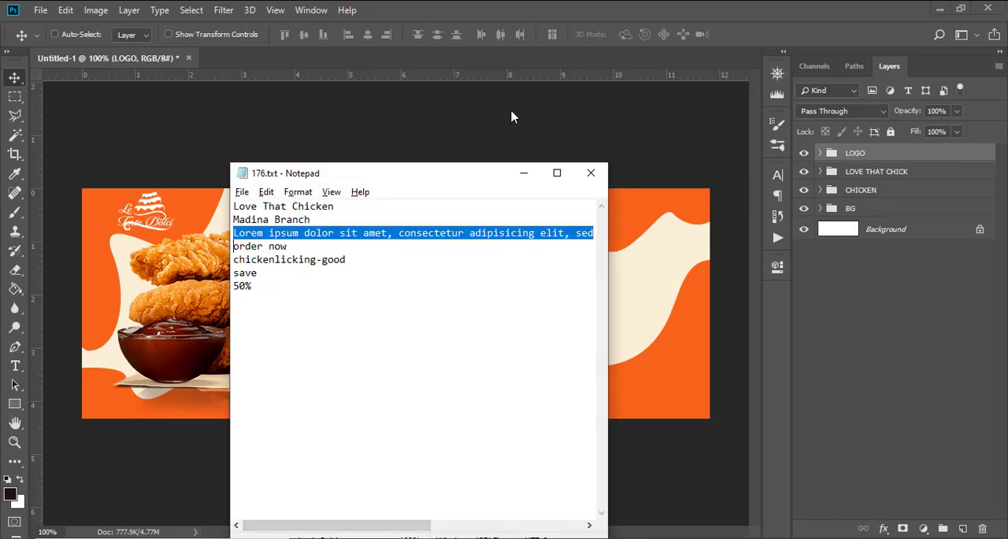
pyautogui.doubleClick(264, 285)
pyautogui.doubleClick(266, 273)
pyautogui.hotkey('ctrl', 'c')
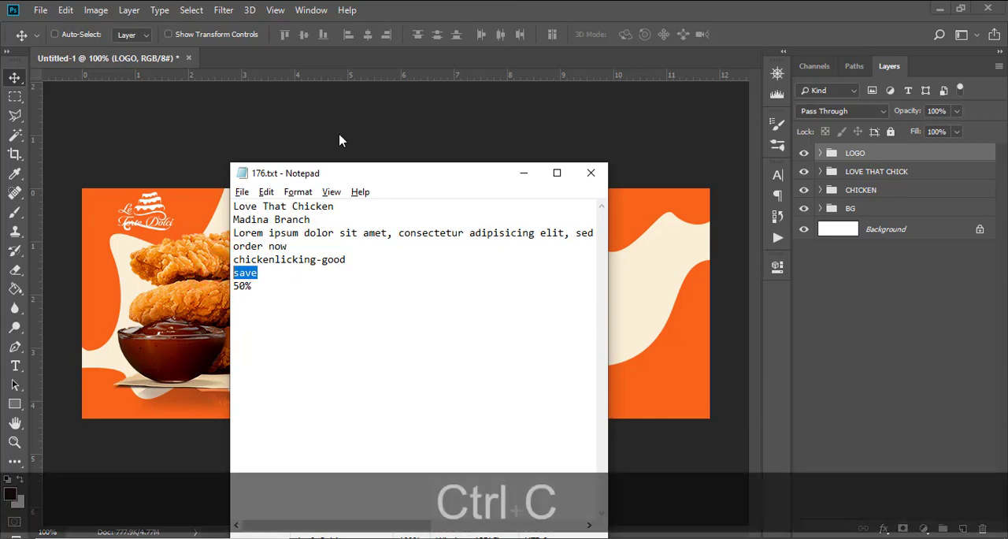
pyautogui.click(466, 136)
pyautogui.press('t')
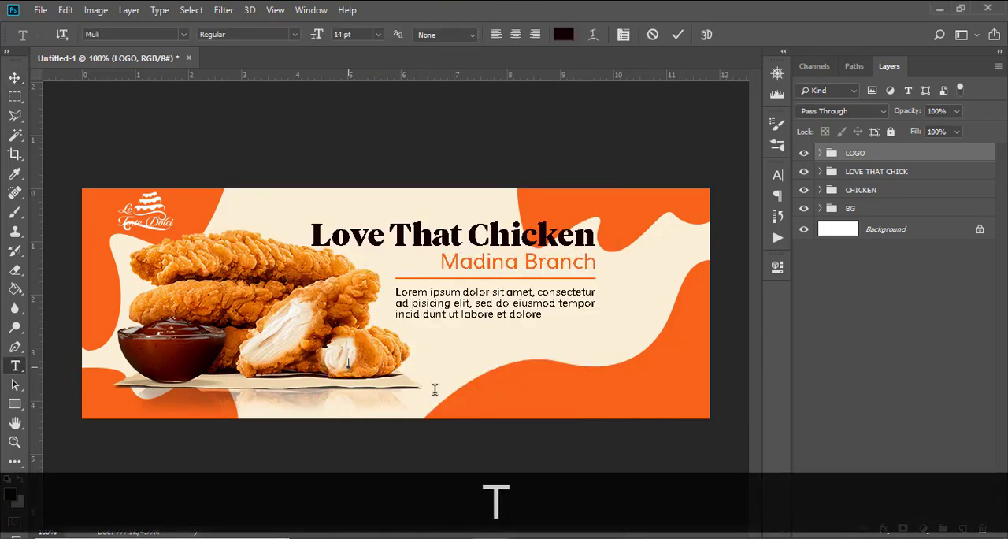
pyautogui.hotkey('ctrl', 'v')
pyautogui.click(869, 163)
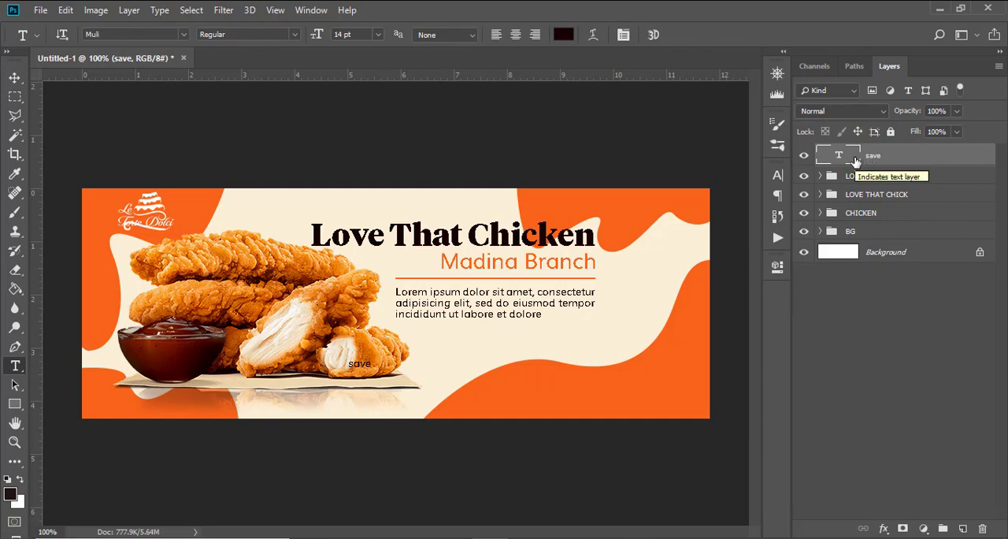
# Step: Format the save text as Montserrat Bold, 21 pt, in all caps
pyautogui.click(777, 174)
pyautogui.click(687, 193)
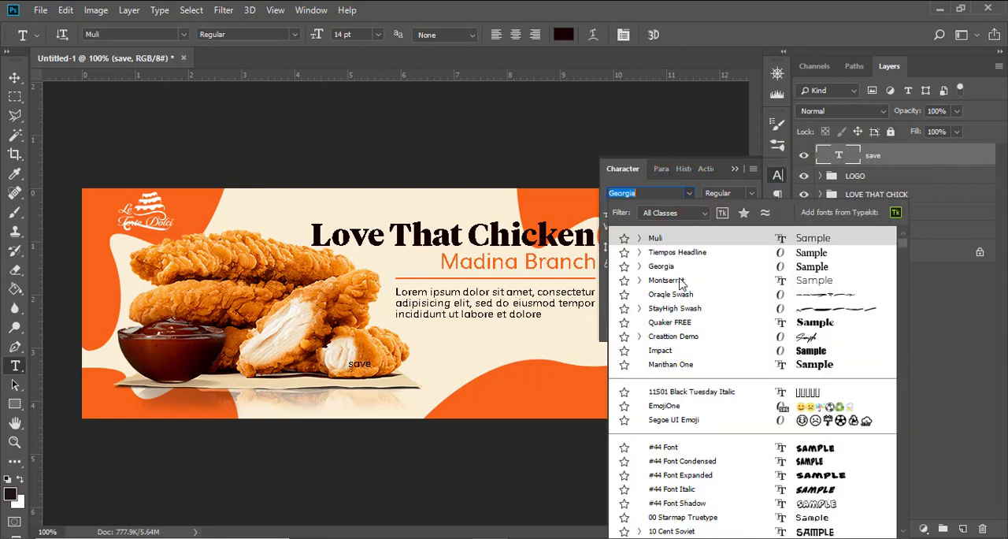
pyautogui.click(685, 281)
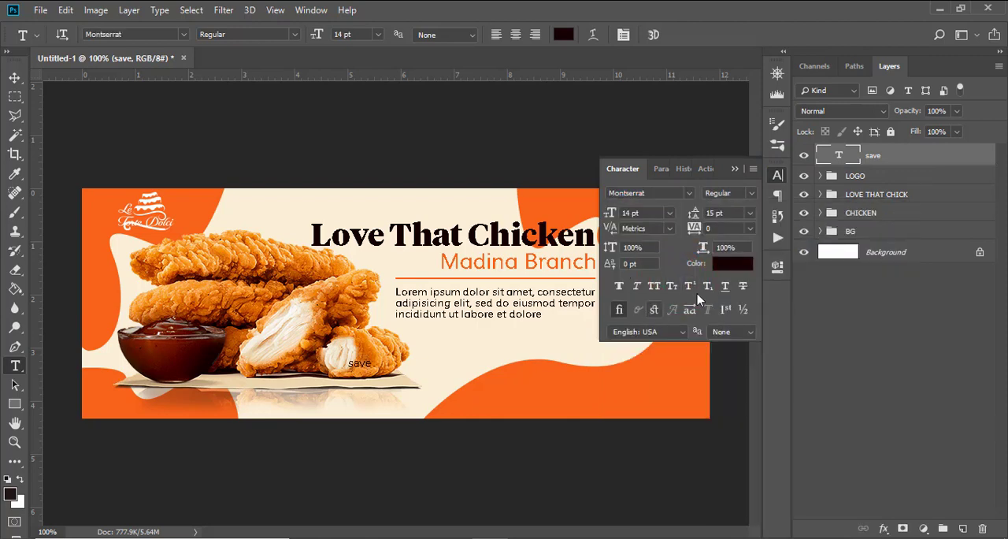
pyautogui.click(751, 195)
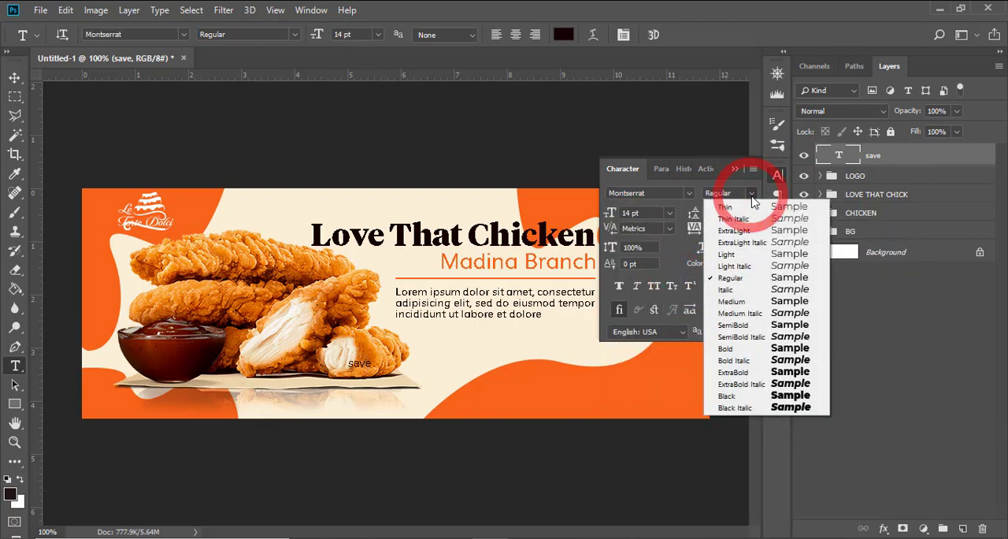
pyautogui.click(737, 348)
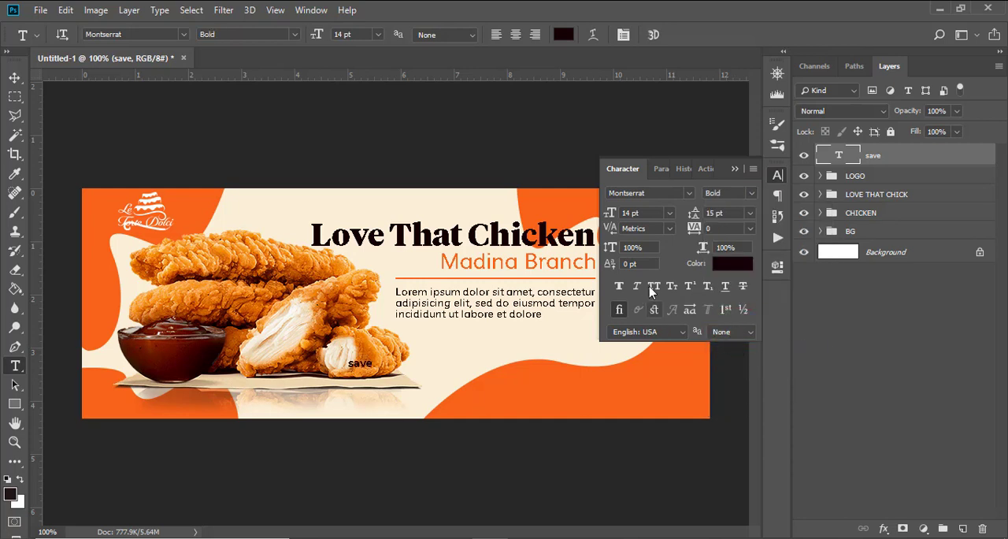
pyautogui.write('21')
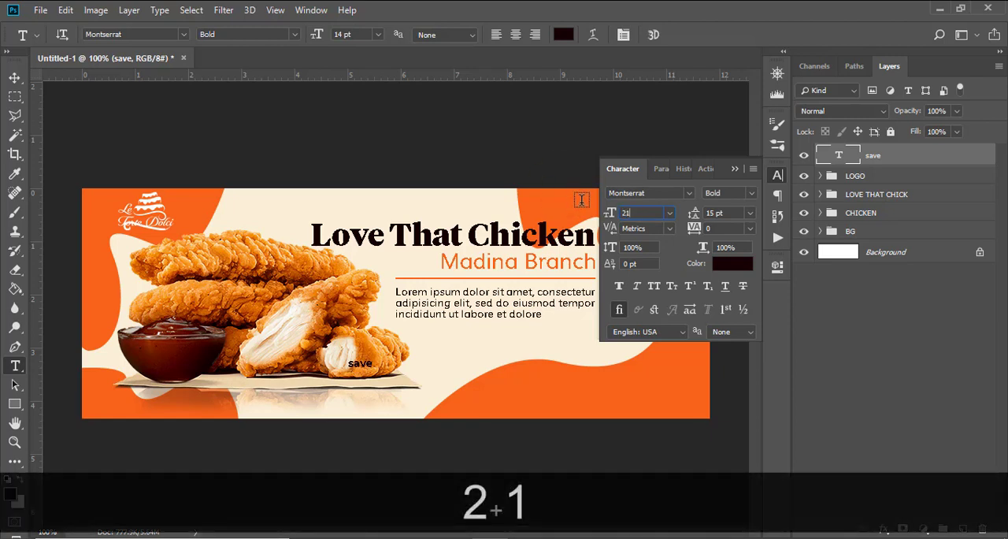
pyautogui.press('Return')
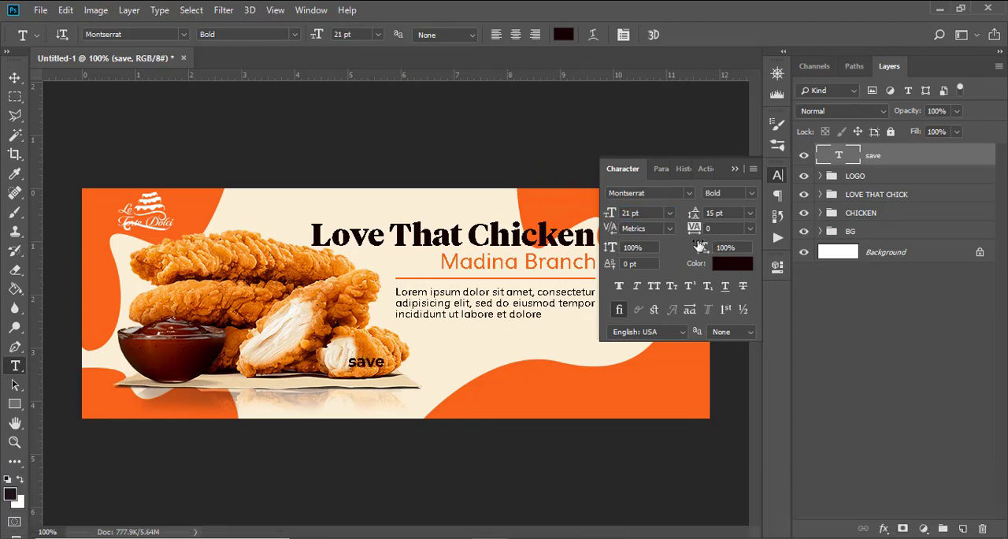
pyautogui.click(654, 285)
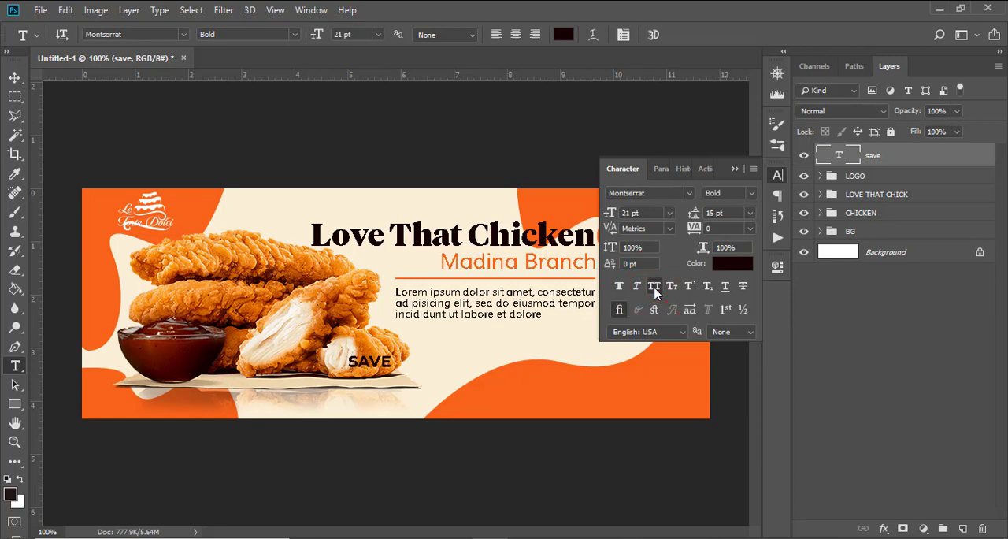
pyautogui.click(735, 169)
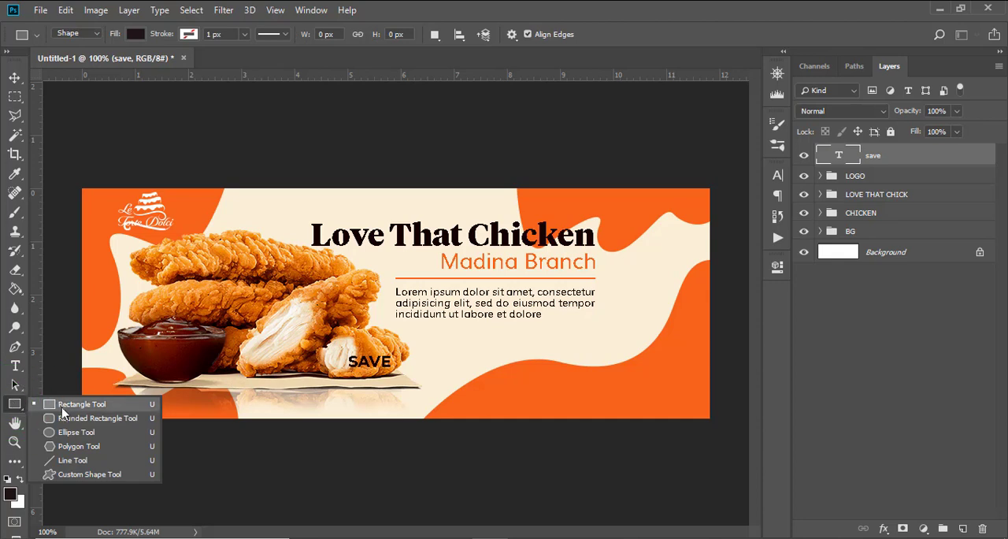
# Step: Draw a filled circle about 76 px across over the save text with the Ellipse Tool and nudge it up slightly
pyautogui.click(65, 431)
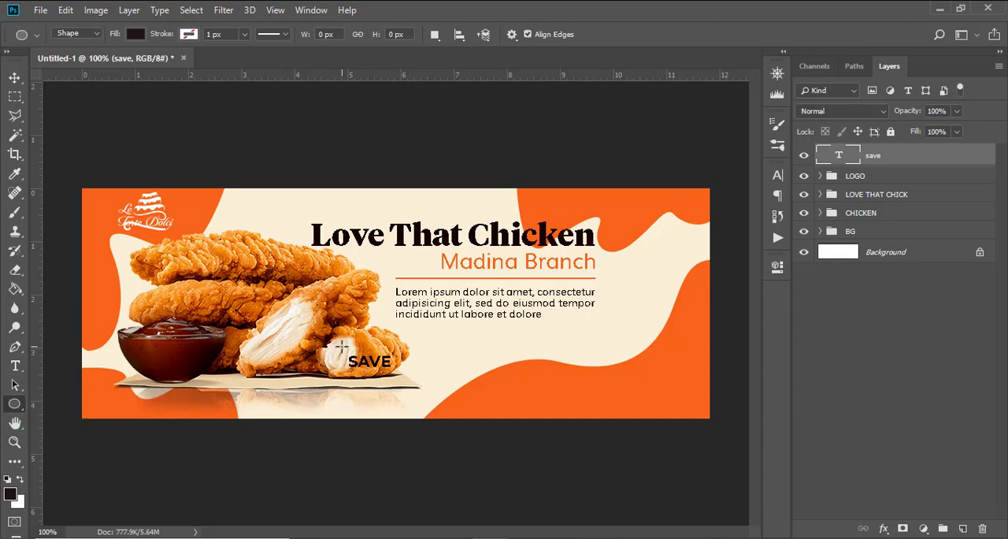
pyautogui.moveTo(342, 344); pyautogui.dragTo(457, 403)
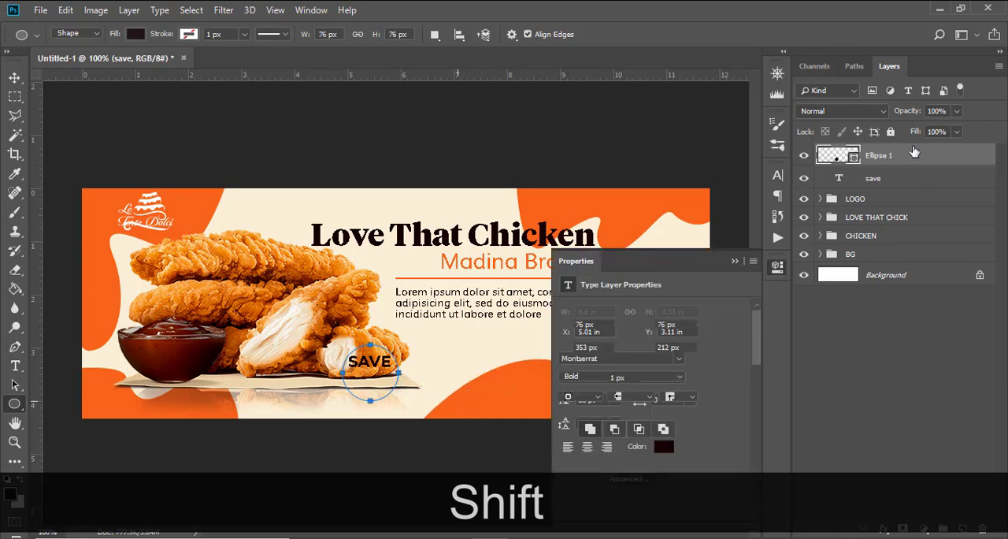
pyautogui.press('v')
pyautogui.press('Up')
pyautogui.press('Up')
pyautogui.press('Up')
pyautogui.press('Up')
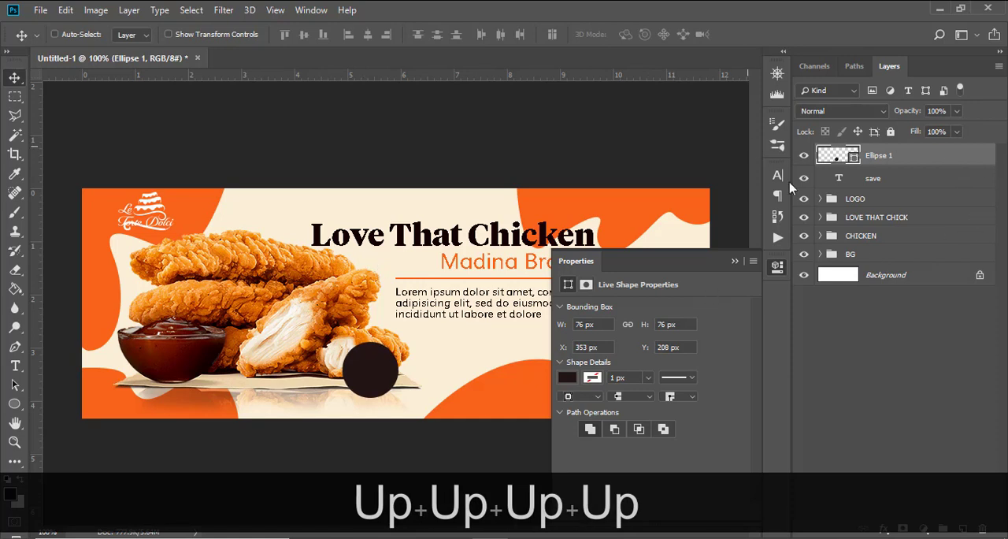
# Step: Recolor the circle to 100000 by sampling the dark color of the Love That Chicken heading
pyautogui.press('b')
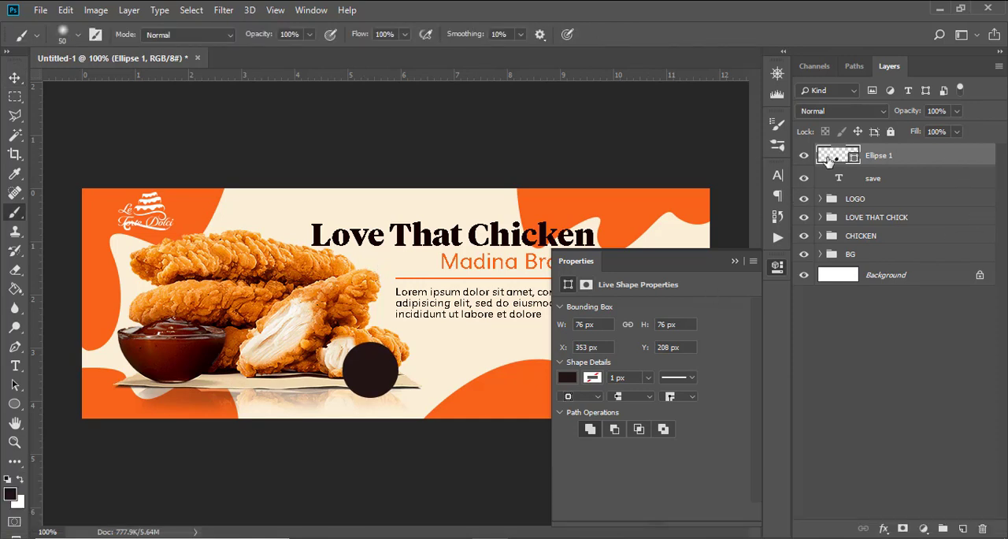
pyautogui.doubleClick(827, 157)
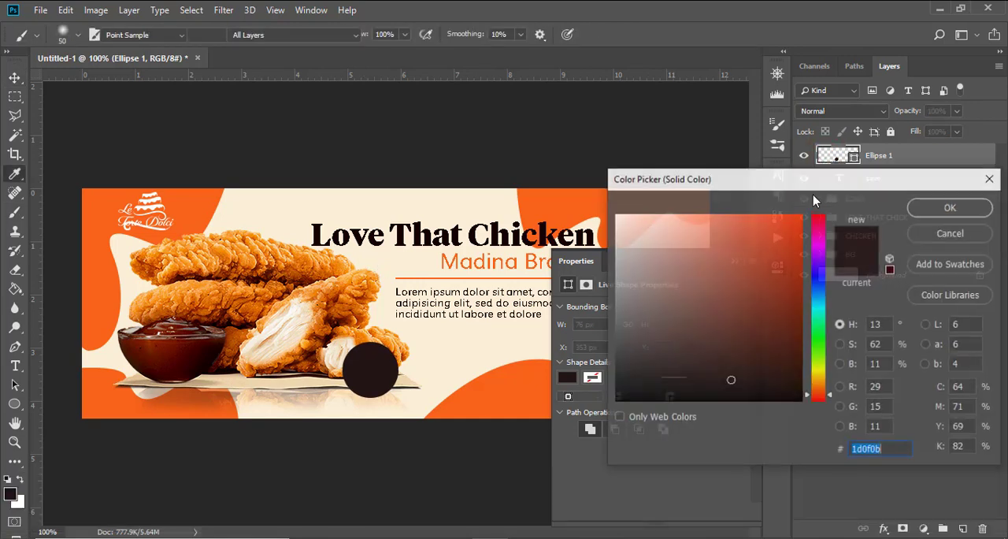
pyautogui.click(492, 236)
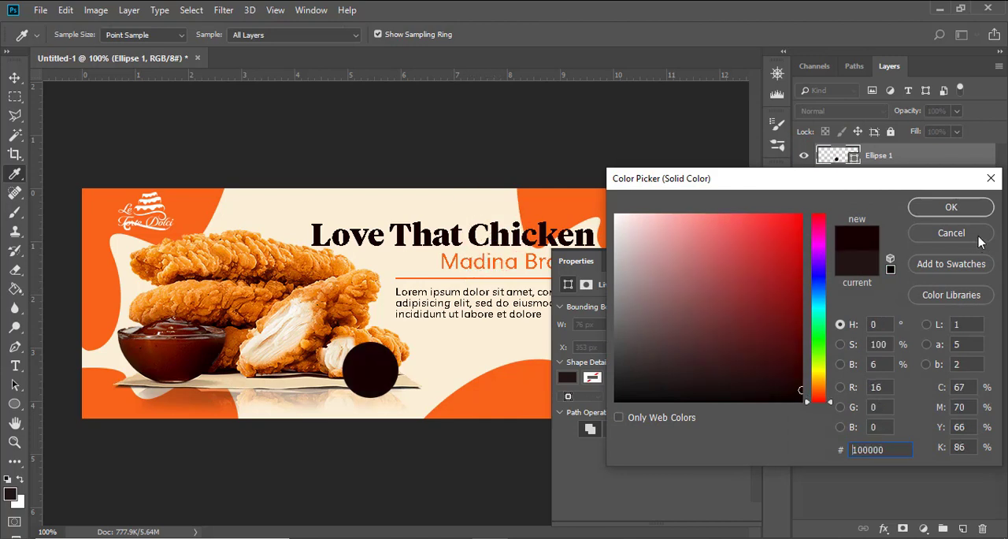
pyautogui.click(945, 206)
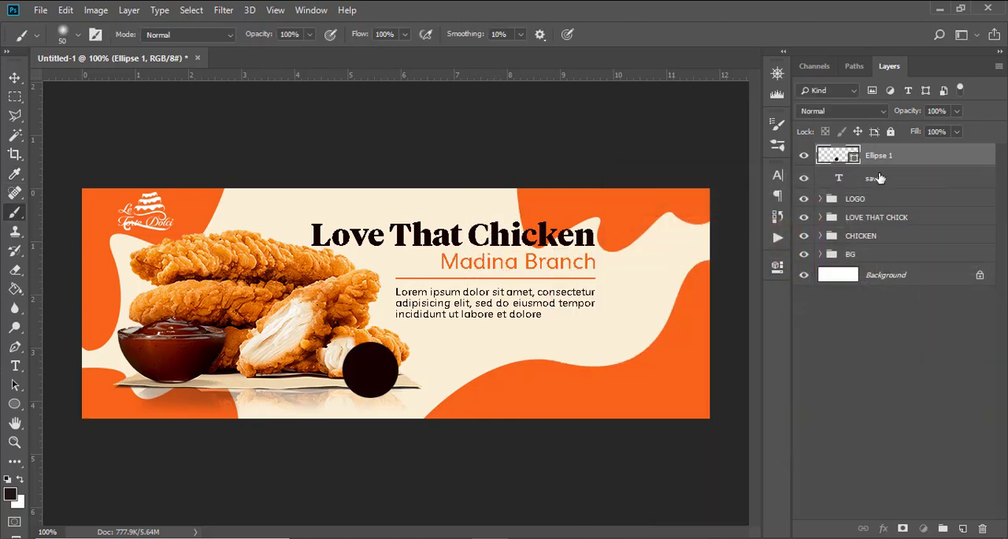
# Step: Move the save text layer above the circle and set its text color to ffffff
pyautogui.moveTo(879, 178)
pyautogui.mouseDown()
pyautogui.moveTo(896, 173)
pyautogui.moveTo(894, 151)
pyautogui.moveTo(884, 162)
pyautogui.mouseUp()
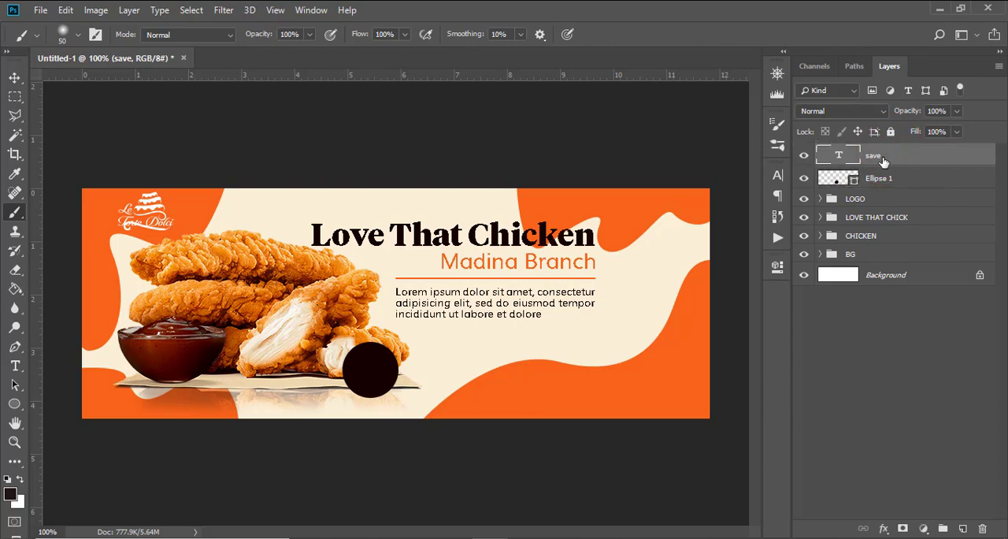
pyautogui.press('v')
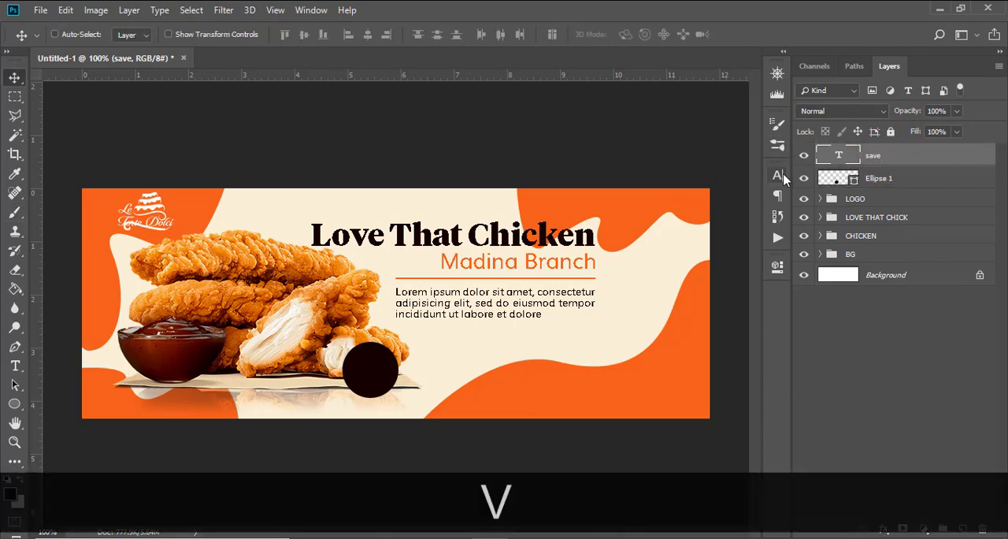
pyautogui.click(778, 176)
pyautogui.click(739, 265)
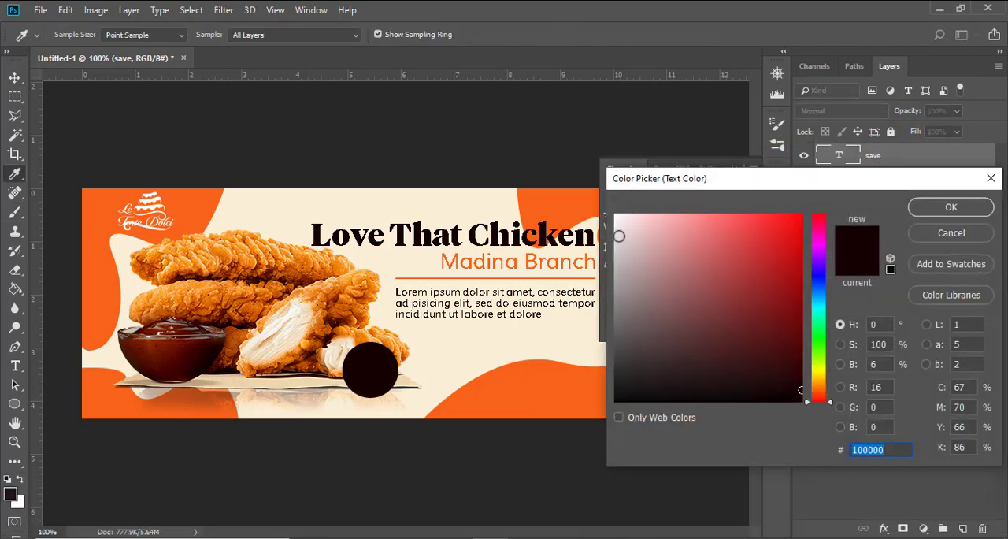
pyautogui.write('ffffff')
pyautogui.click(952, 206)
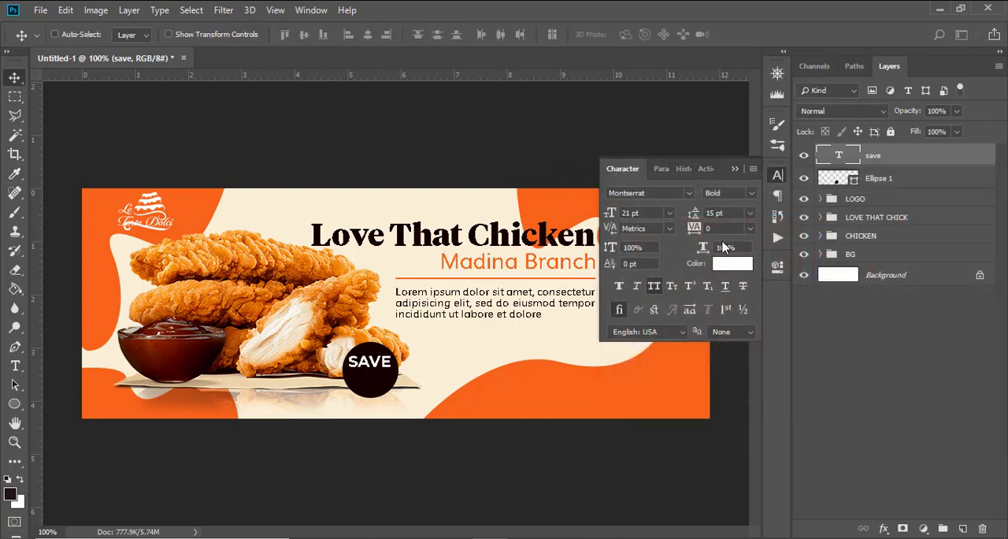
# Step: Nudge the SAVE text a few pixels down and one pixel right within the dark circle
pyautogui.press('v')
pyautogui.press('Down')
pyautogui.press('Down')
pyautogui.press('Down')
pyautogui.press('Right')
pyautogui.press('Down')
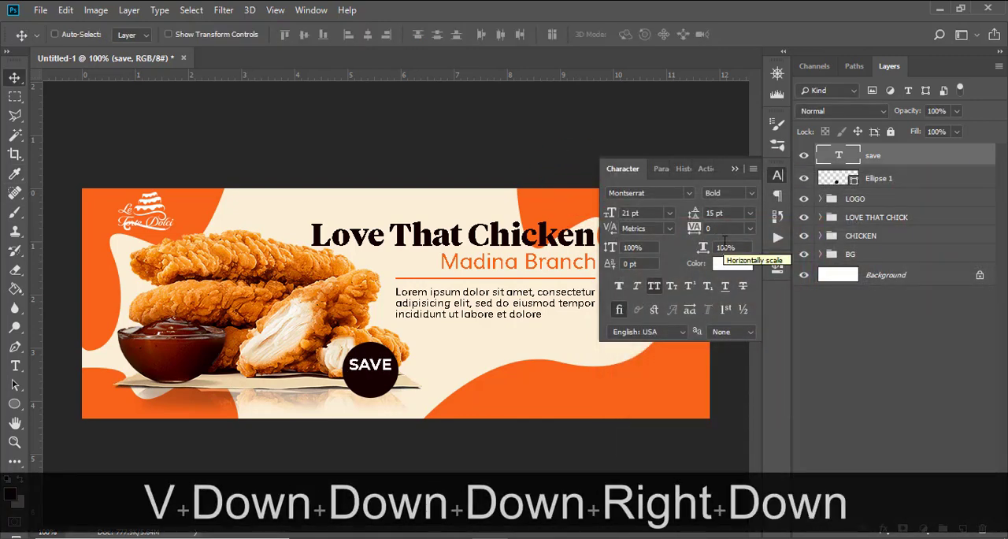
# Step: Duplicate the SAVE text layer, move the copy just below the original inside the circle, and change its text to 50%
pyautogui.hotkey('ctrl', 'j')
pyautogui.press('v')
pyautogui.hotkey('shift', 'Down')
pyautogui.hotkey('shift', 'Down')
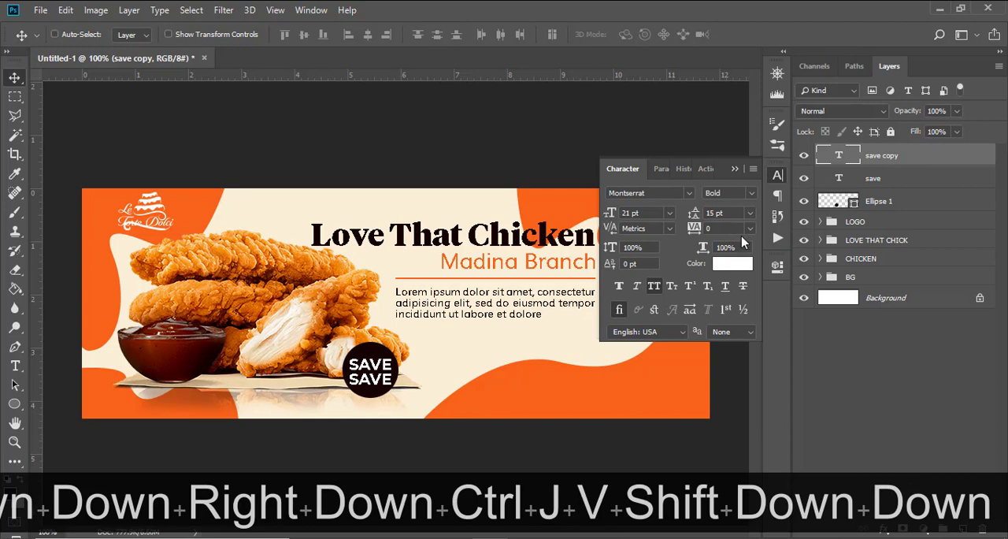
pyautogui.doubleClick(836, 158)
pyautogui.write('50')
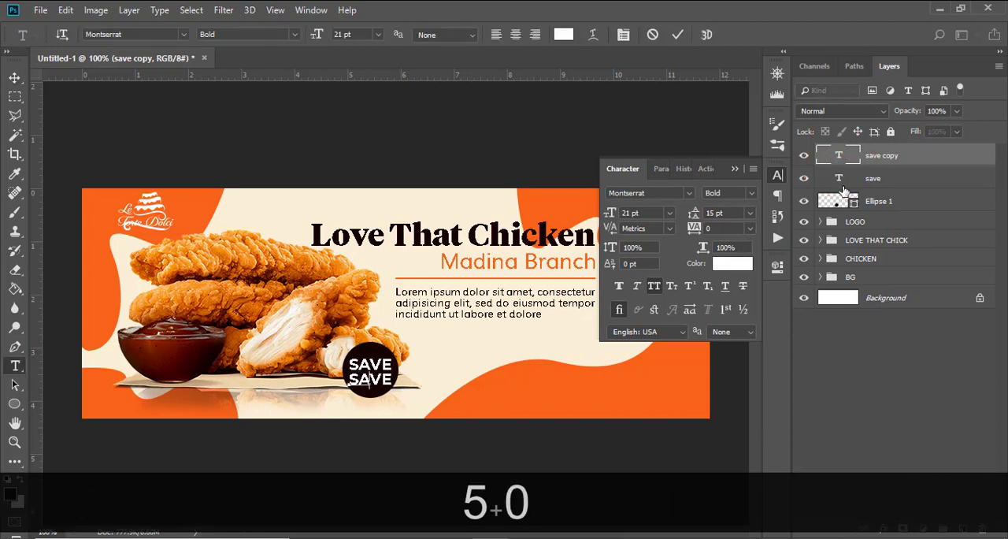
pyautogui.write('%')
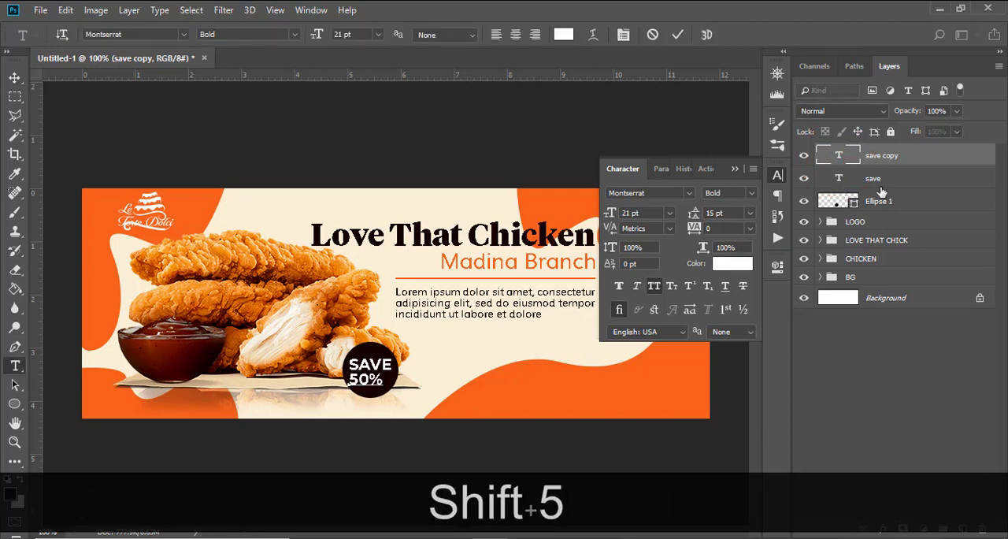
pyautogui.click(908, 167)
# Step: Nudge the 50% text several pixels right and one pixel up to center it under SAVE
pyautogui.press('v')
pyautogui.press('Right')
pyautogui.press('Right')
pyautogui.press('Right')
pyautogui.press('Right')
pyautogui.press('Right')
pyautogui.press('Right')
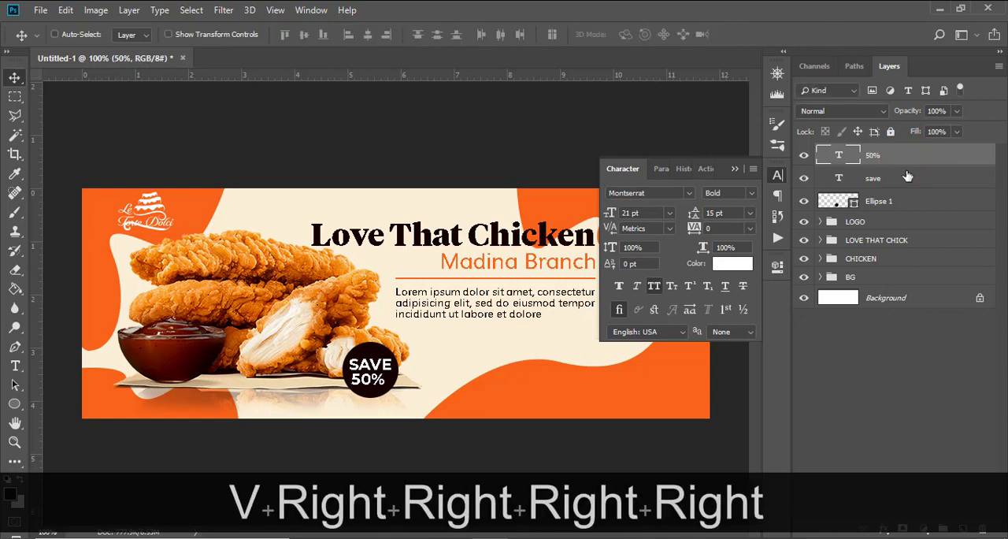
pyautogui.press('Right')
pyautogui.press('Up')
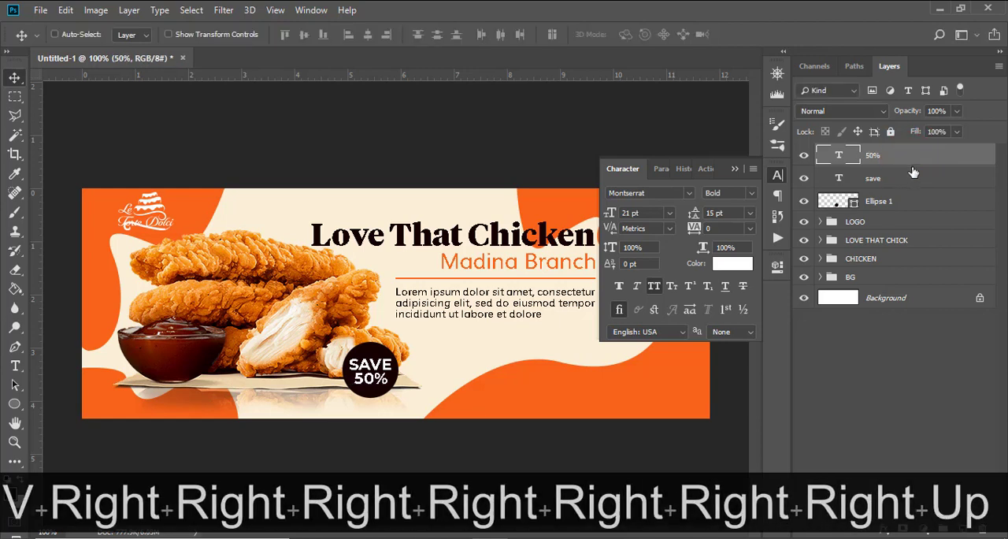
# Step: Duplicate the dark badge circle and recolor the lower one to f86312 by sampling the banner's orange shape
pyautogui.press('ctrl')
pyautogui.click(891, 200)
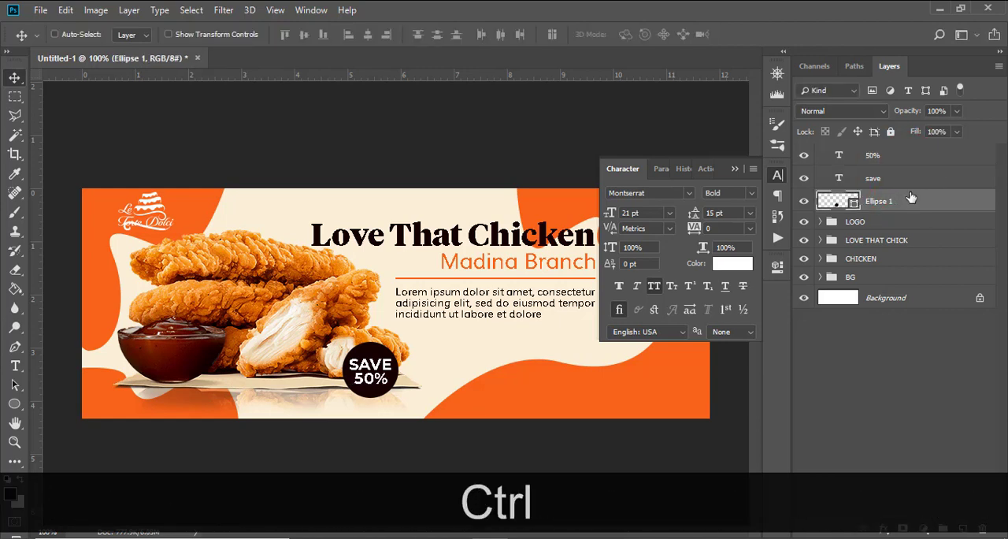
pyautogui.hotkey('ctrl', 'j')
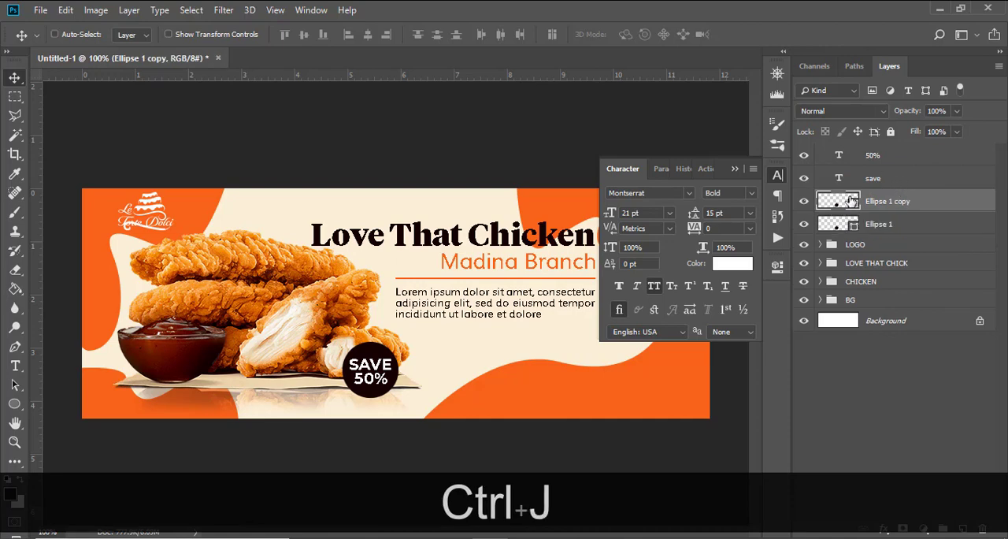
pyautogui.doubleClick(839, 225)
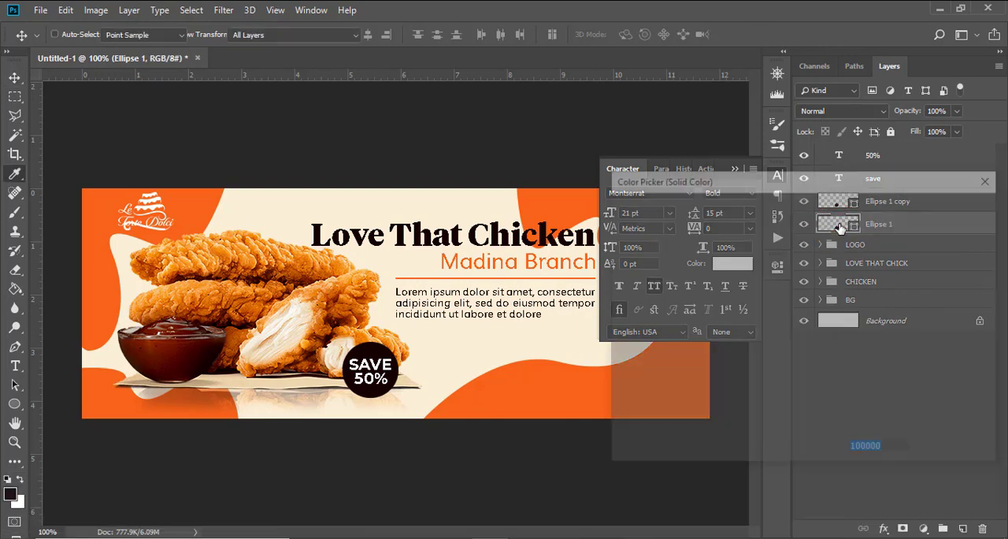
pyautogui.click(533, 385)
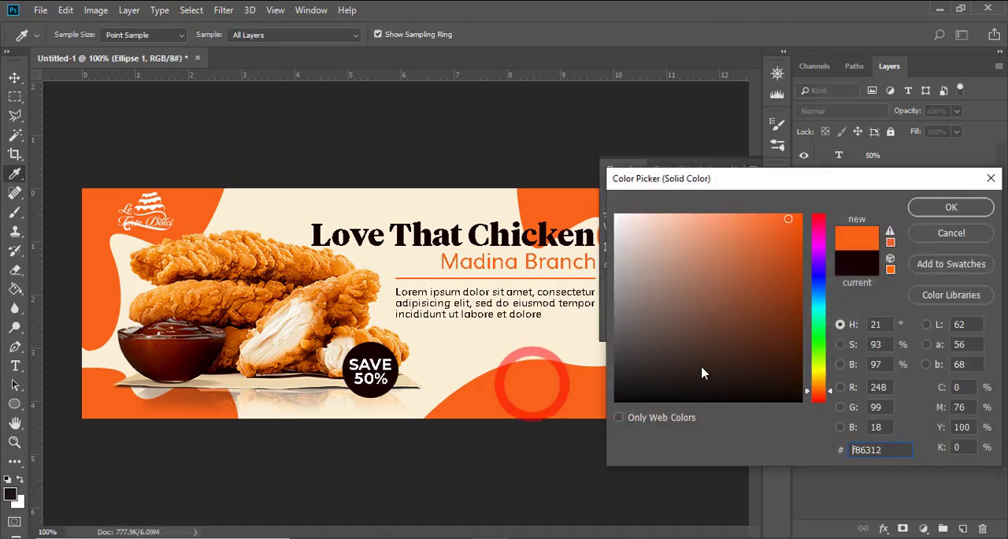
pyautogui.click(929, 209)
# Step: Nudge the orange circle a few pixels left so it forms a thin rim behind the dark circle
pyautogui.press('Left')
pyautogui.press('Left')
pyautogui.press('Left')
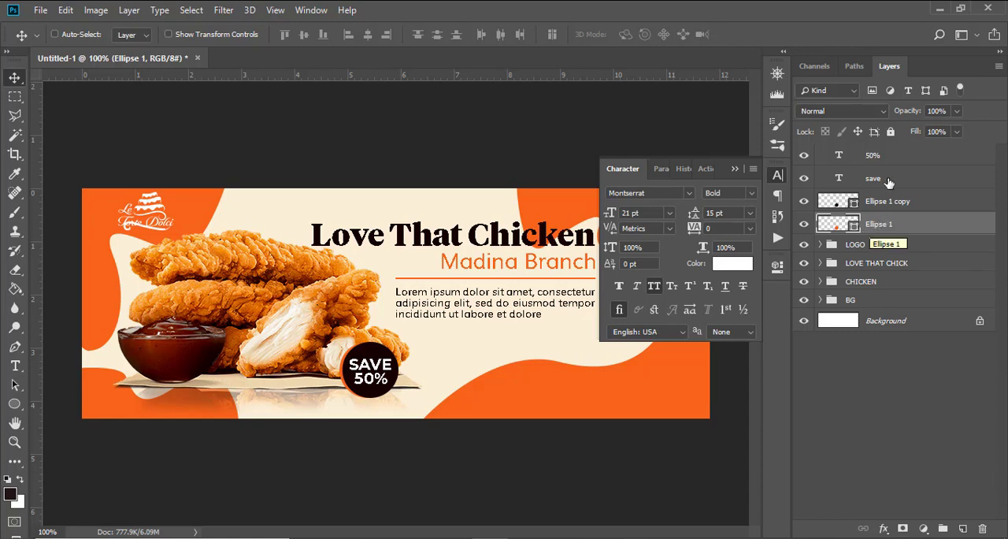
# Step: Group the two badge circles with the SAVE and 50% text layers and name the group 50%
pyautogui.keyDown('shift'); pyautogui.click(874, 155); pyautogui.keyUp('shift')
pyautogui.hotkey('ctrl', 'shift', 'g')
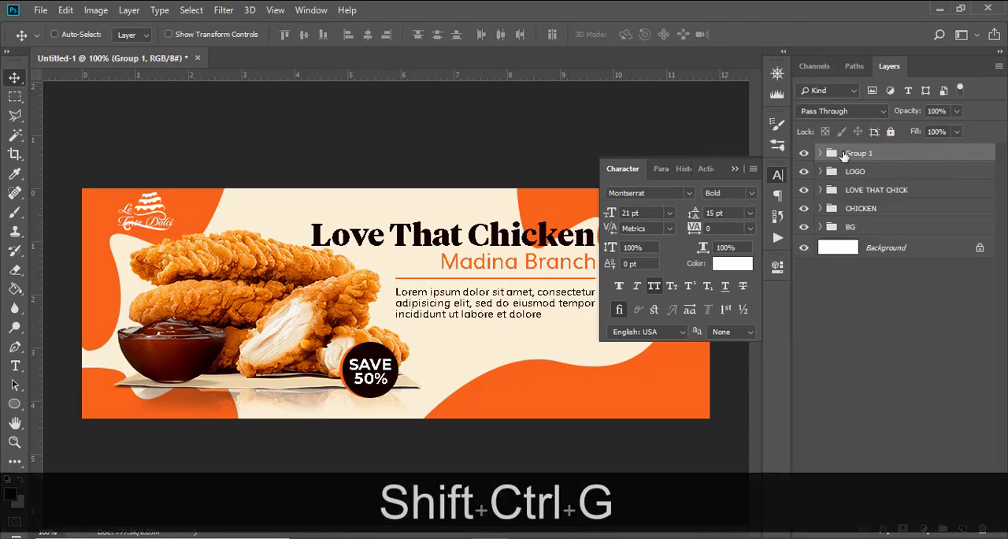
pyautogui.doubleClick(855, 154)
pyautogui.write('50')
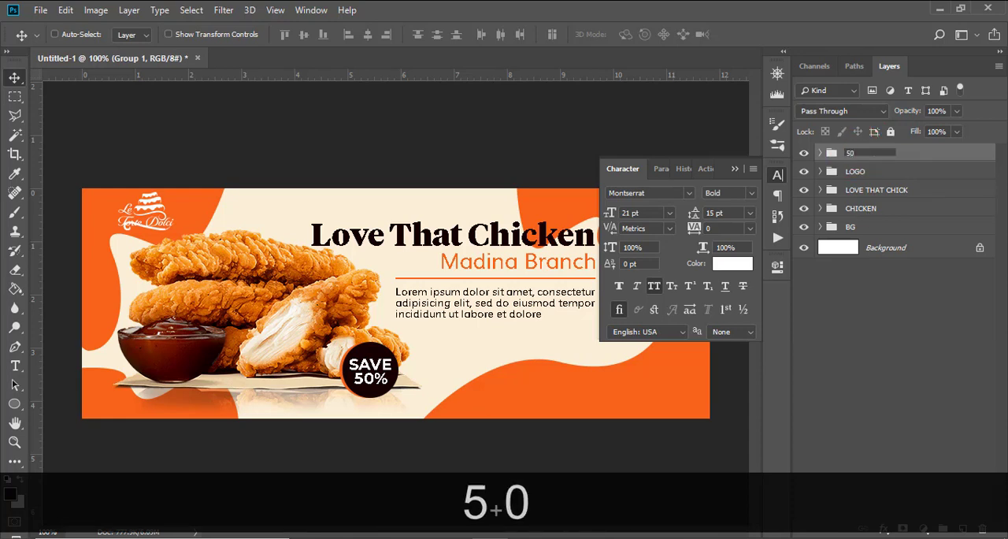
pyautogui.write('%')
pyautogui.press('Return')
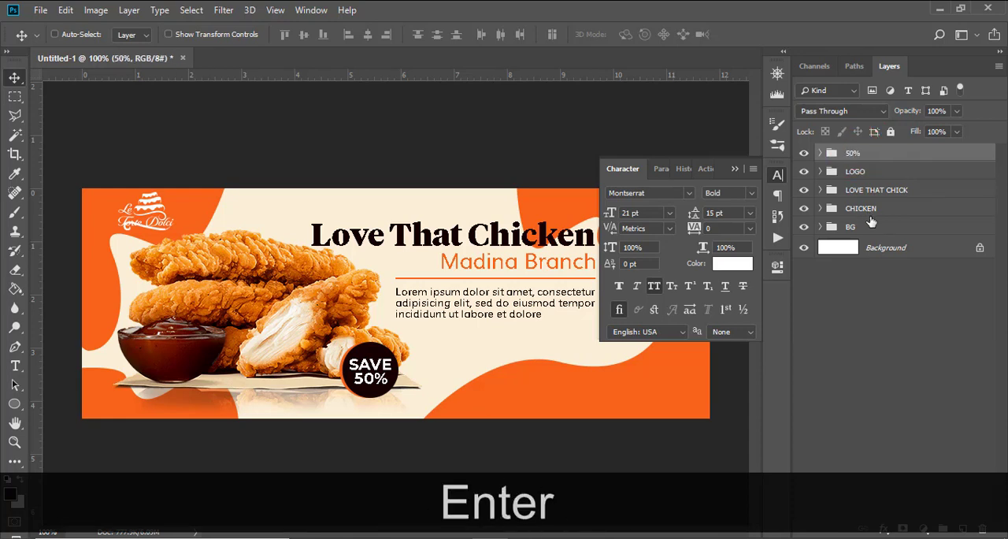
# Step: Move the badge group up to the space between the chicken and the paragraph, overlapping the upper chicken pieces
pyautogui.press('v')
pyautogui.moveTo(384, 370); pyautogui.dragTo(425, 361)
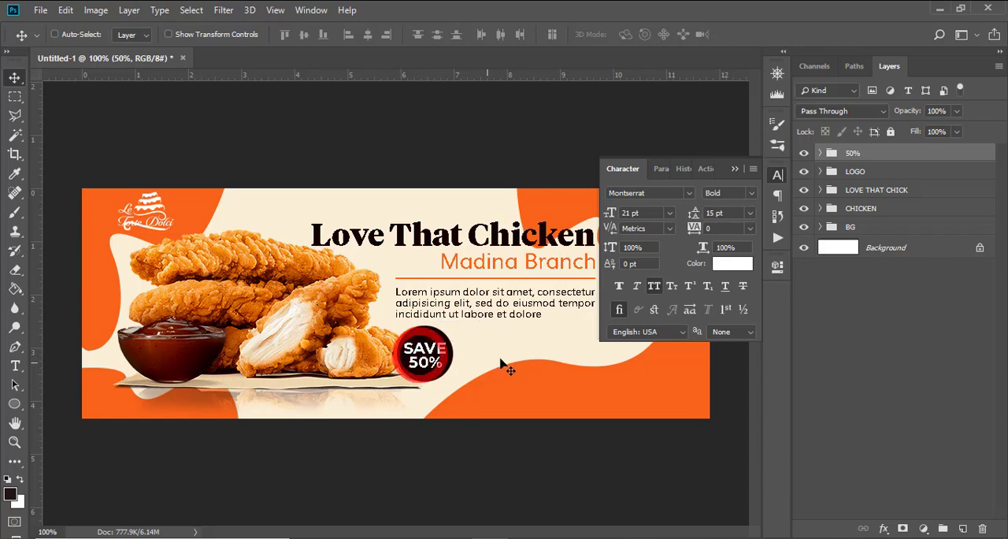
pyautogui.click(733, 170)
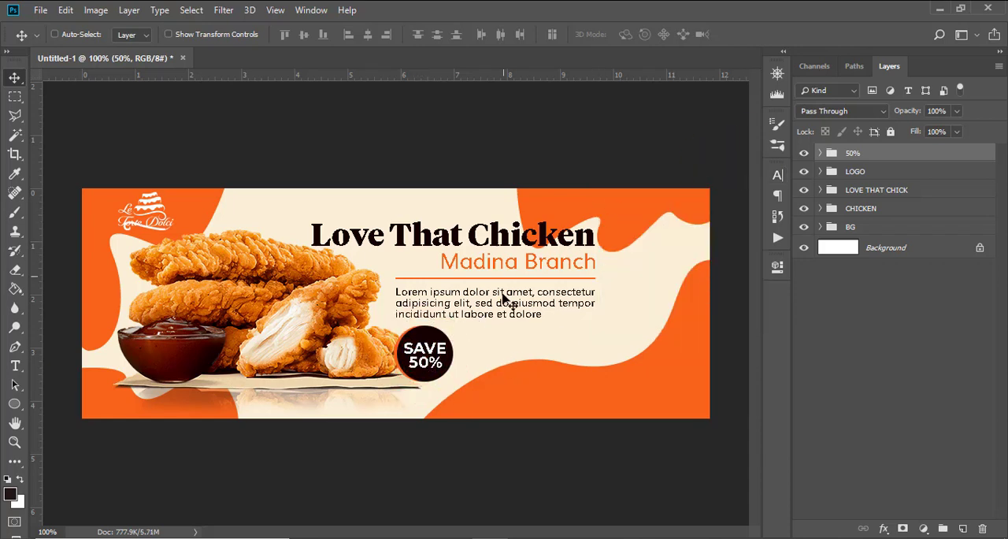
pyautogui.moveTo(430, 355); pyautogui.dragTo(361, 289)
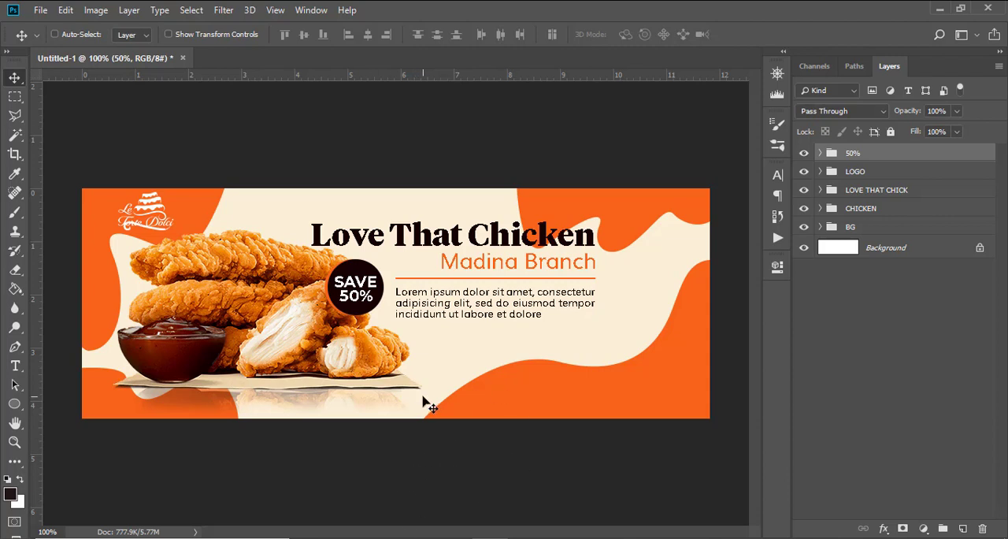
# Step: Add the text ORDER NOW below the paragraph, near the edge of the lower orange wave
pyautogui.press('t')
pyautogui.click(423, 362)
pyautogui.write('oRDER')
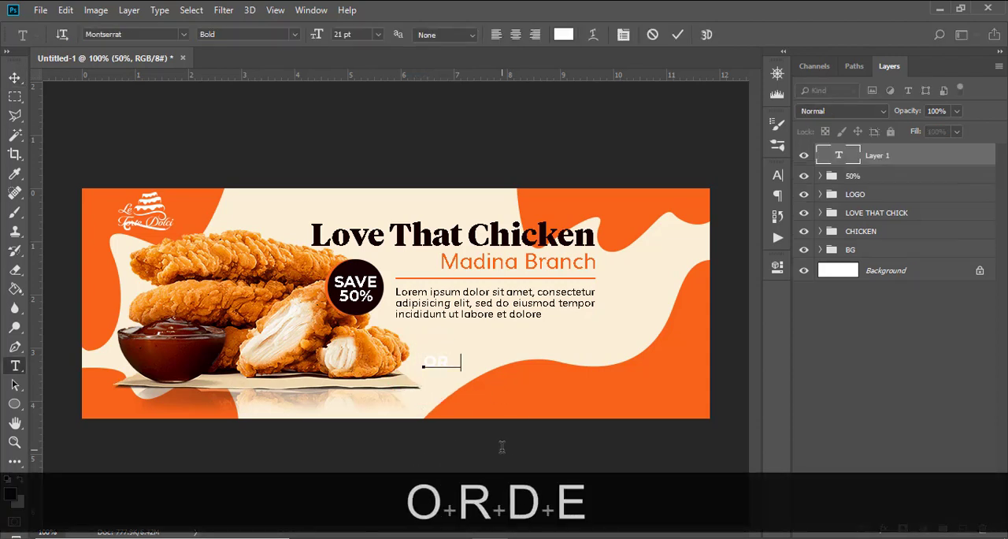
pyautogui.write(' NOW')
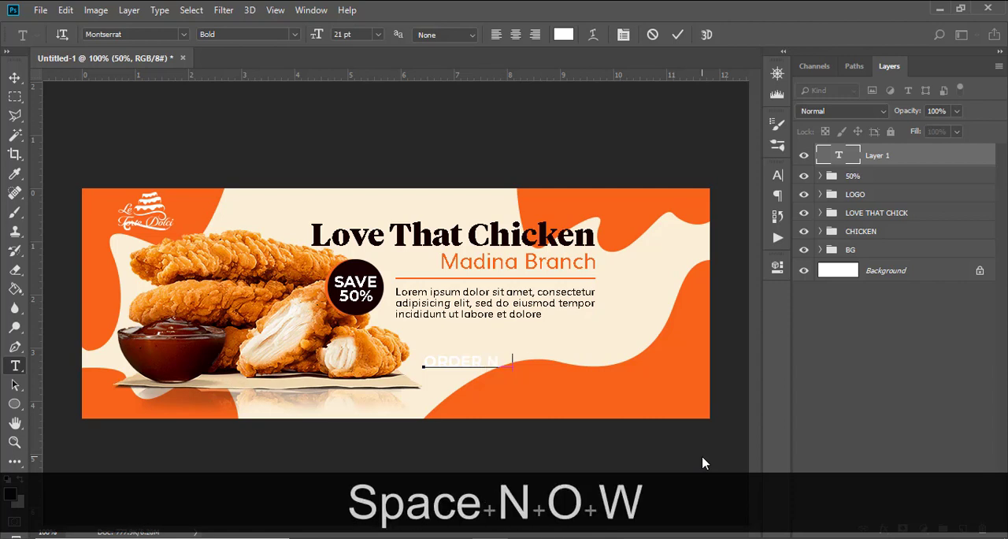
pyautogui.click(900, 154)
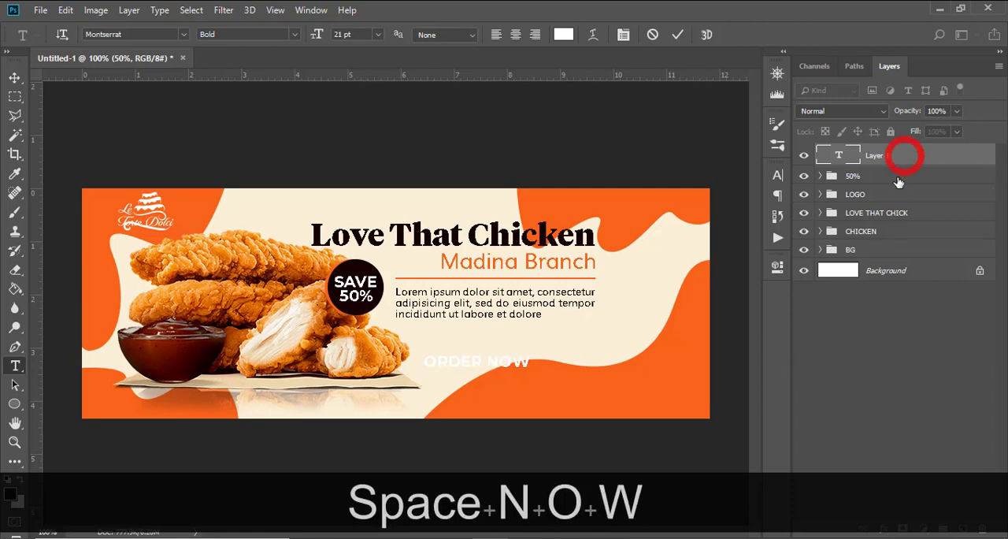
# Step: Set the ORDER NOW text's font to Tiempos Headline and its size to 14 pt
pyautogui.click(778, 175)
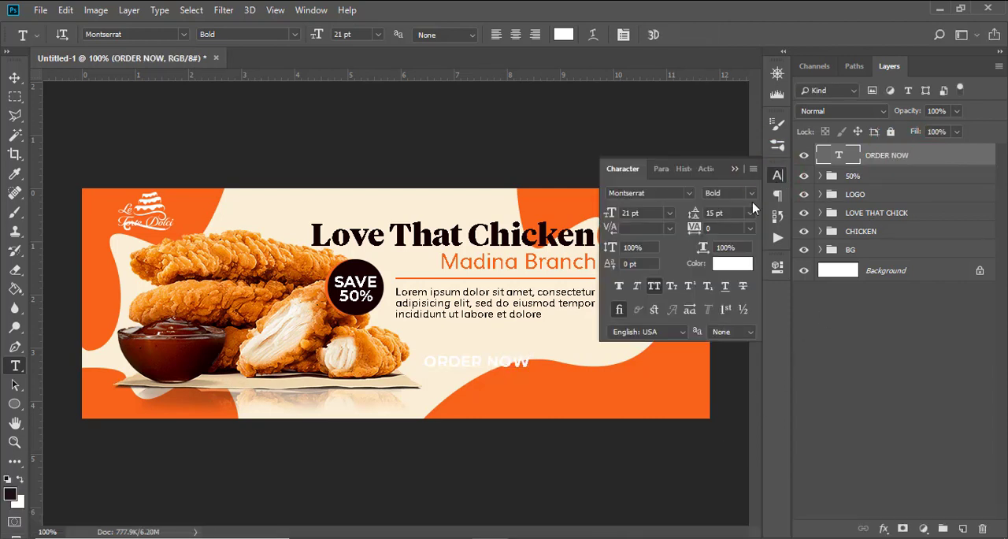
pyautogui.click(687, 193)
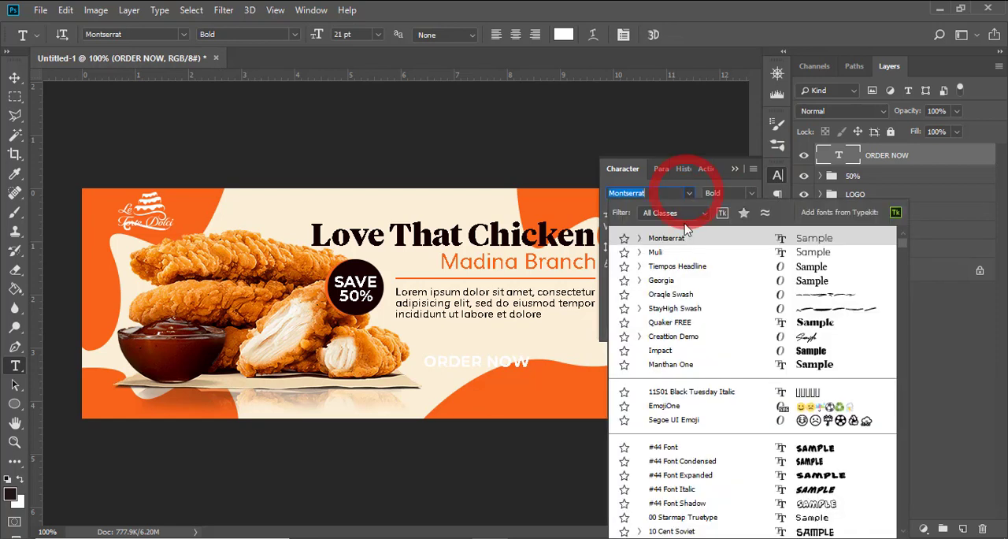
pyautogui.click(669, 266)
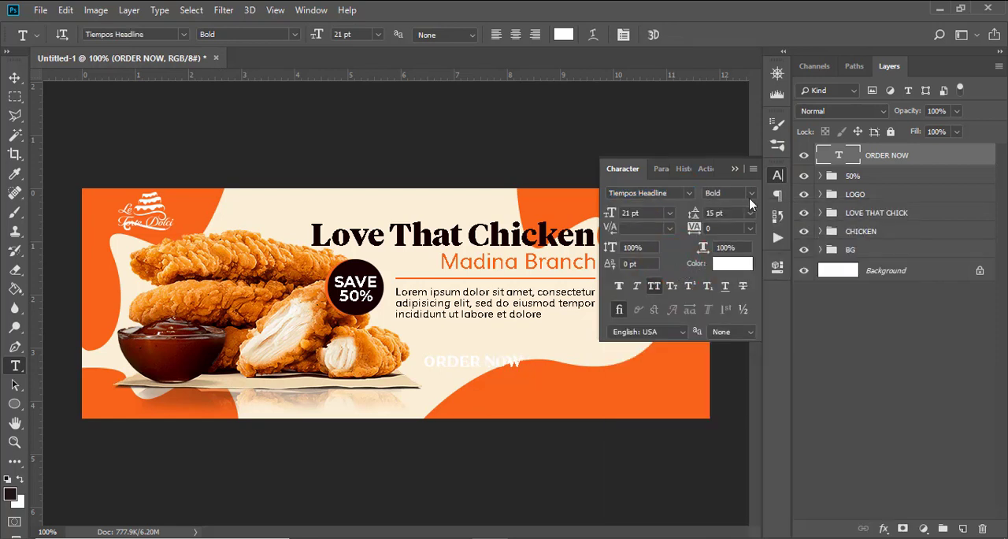
pyautogui.click(650, 211)
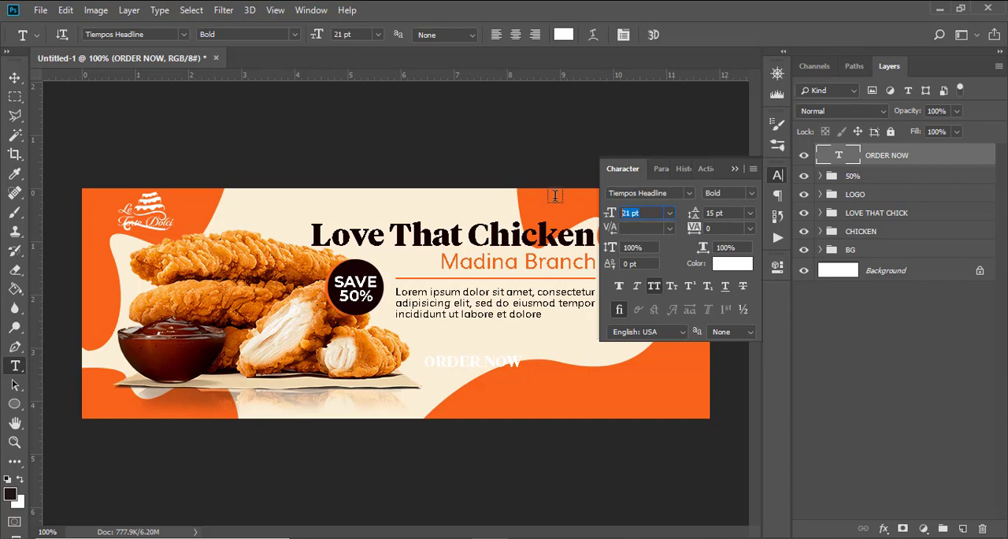
pyautogui.write('14')
pyautogui.press('Return')
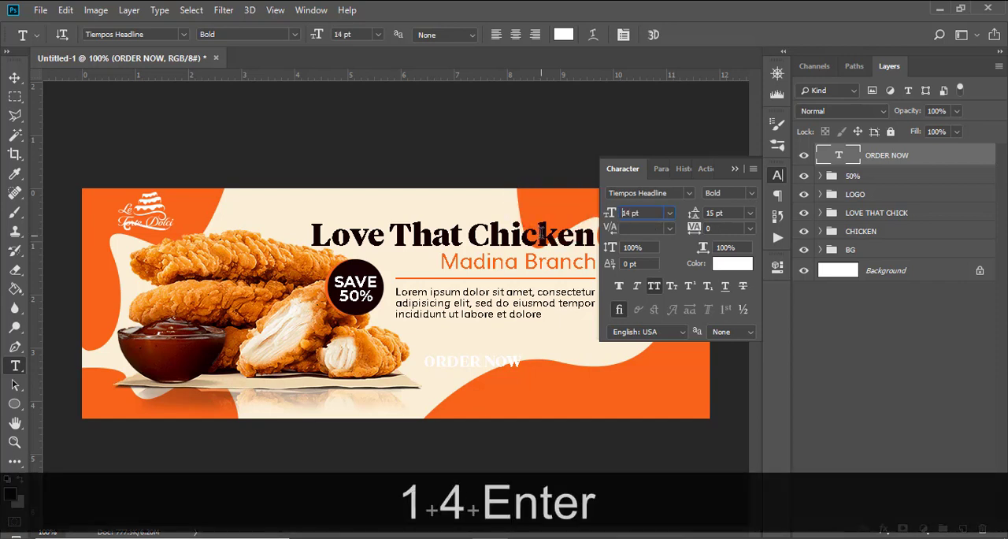
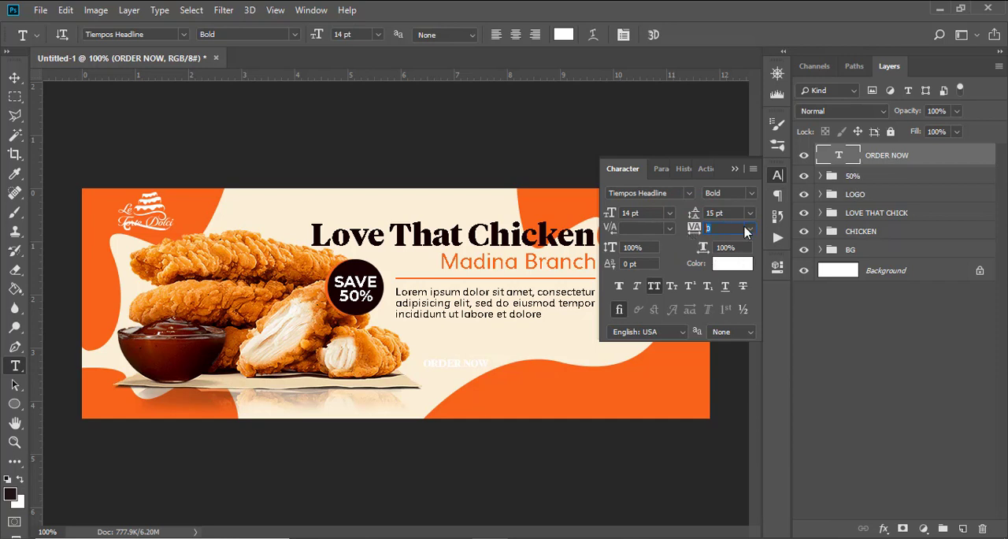
# Step: Set the ORDER NOW text colour to the banner's orange, #f86312
pyautogui.click(731, 264)
pyautogui.click(572, 213)
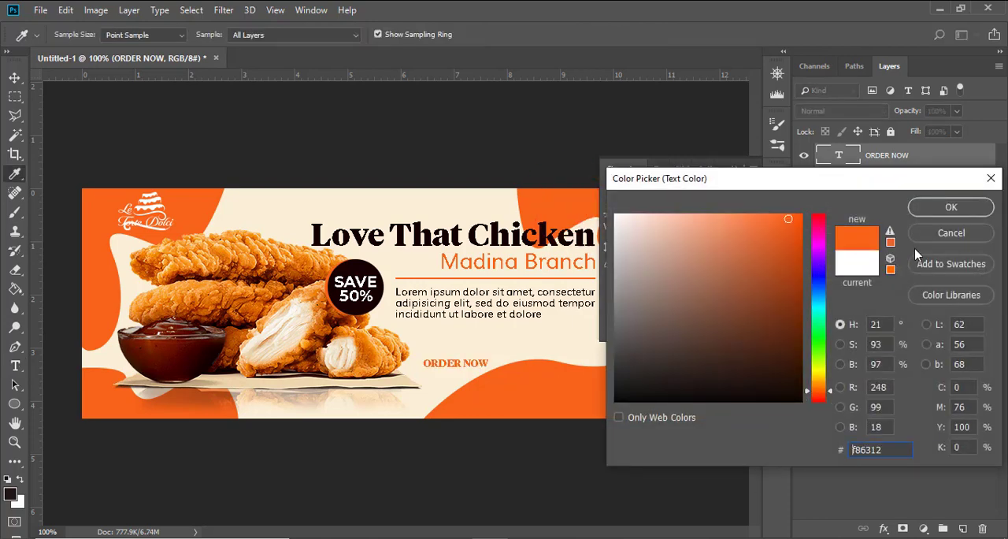
pyautogui.click(947, 208)
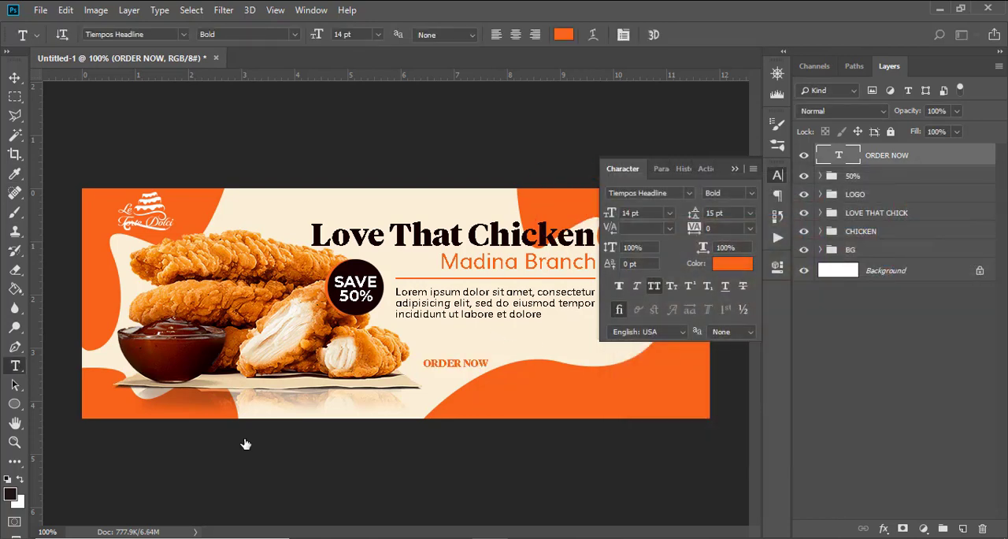
# Step: Draw a 98 x 27 px rectangle over the ORDER NOW text and fill it with #100000
pyautogui.click(15, 404)
pyautogui.click(79, 404)
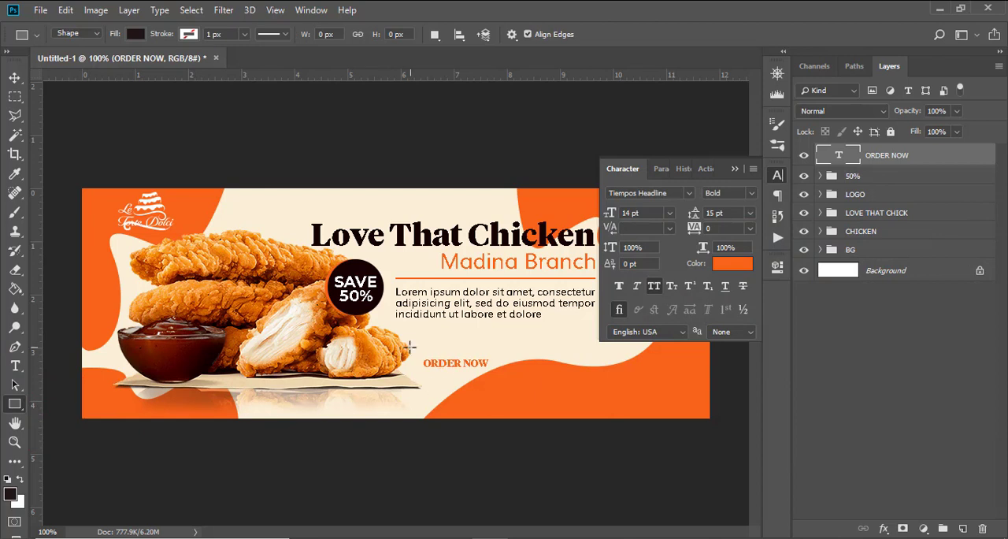
pyautogui.moveTo(415, 356); pyautogui.dragTo(488, 375)
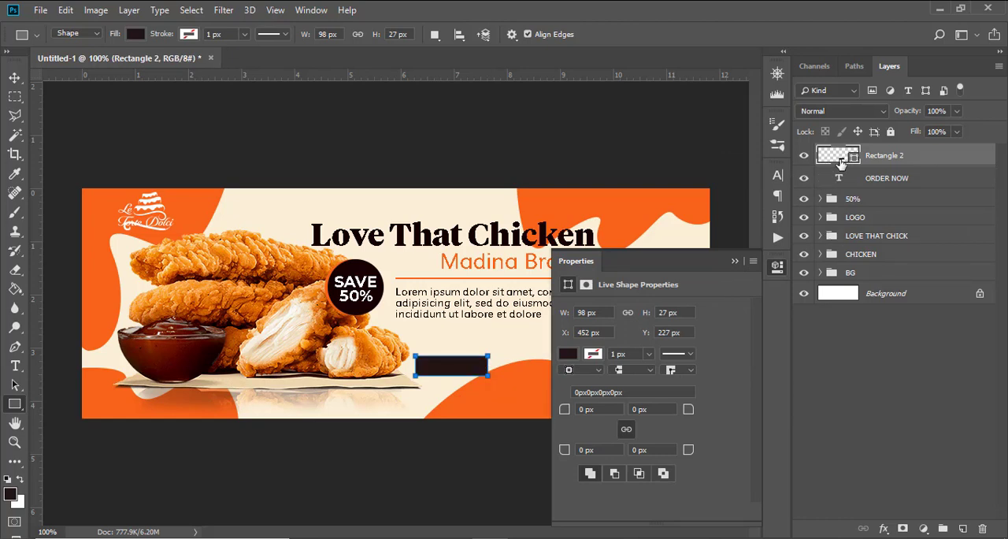
pyautogui.doubleClick(839, 156)
pyautogui.write('100000')
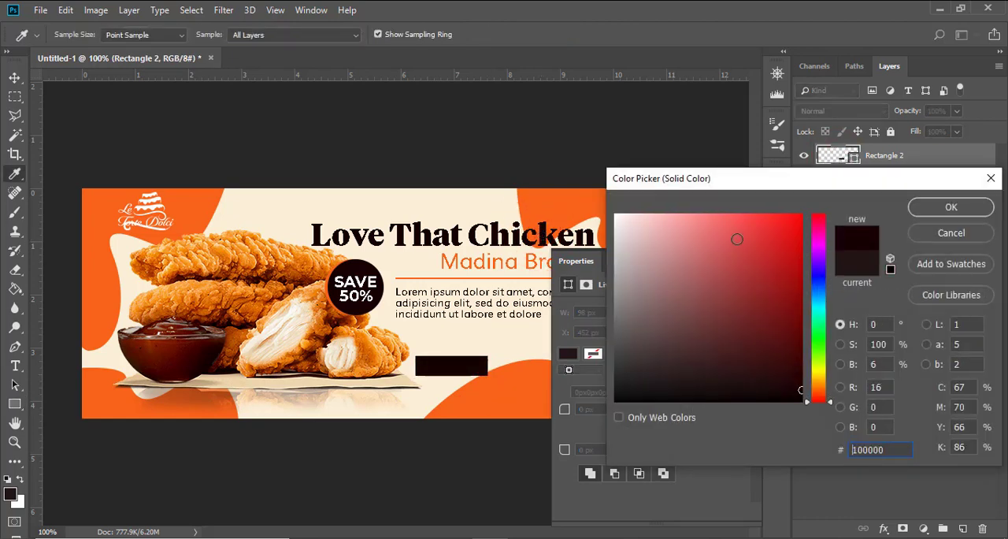
pyautogui.click(930, 206)
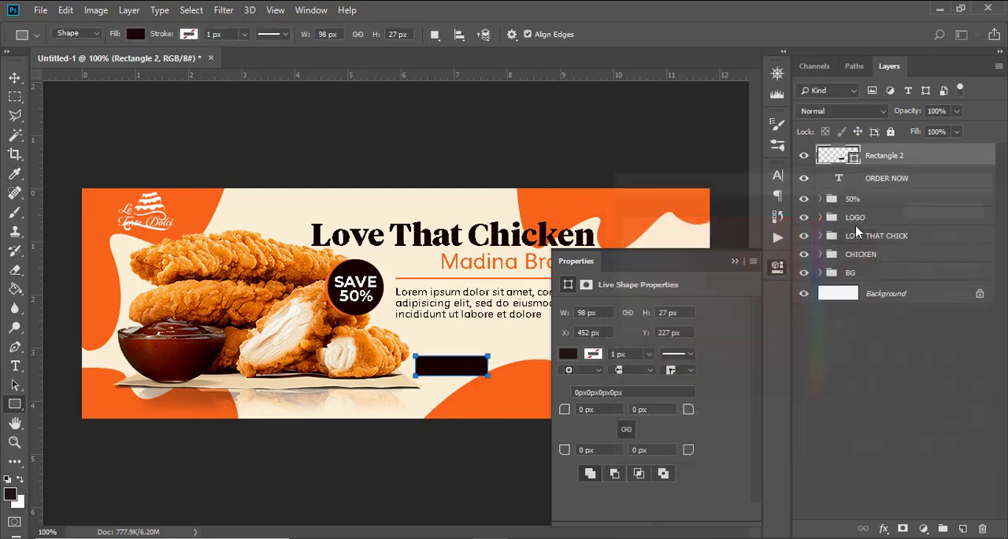
# Step: Bring the ORDER NOW text layer above the dark rectangle and set the text colour to white
pyautogui.moveTo(889, 181); pyautogui.dragTo(884, 150)
pyautogui.click(870, 157)
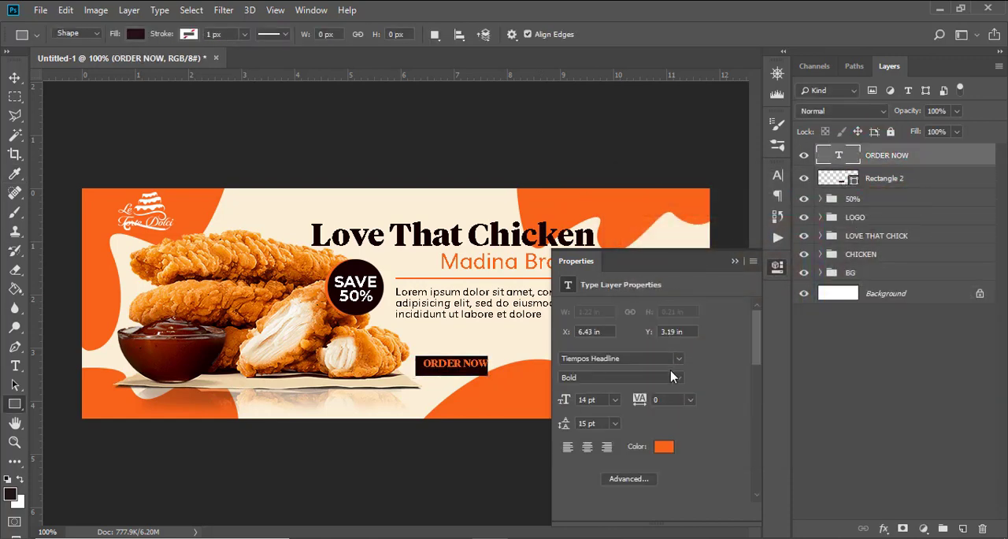
pyautogui.click(666, 452)
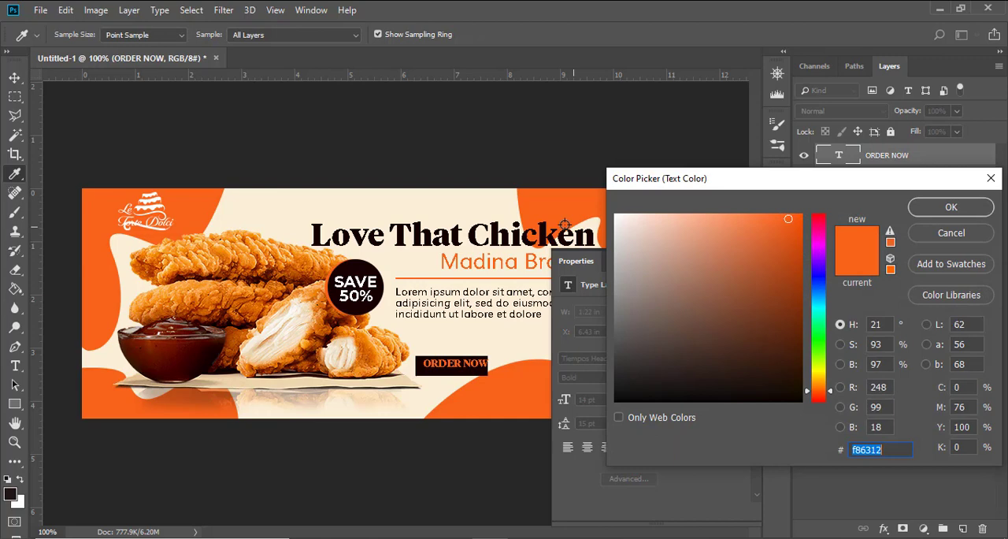
pyautogui.click(449, 209)
pyautogui.moveTo(663, 234); pyautogui.dragTo(584, 192)
pyautogui.click(929, 206)
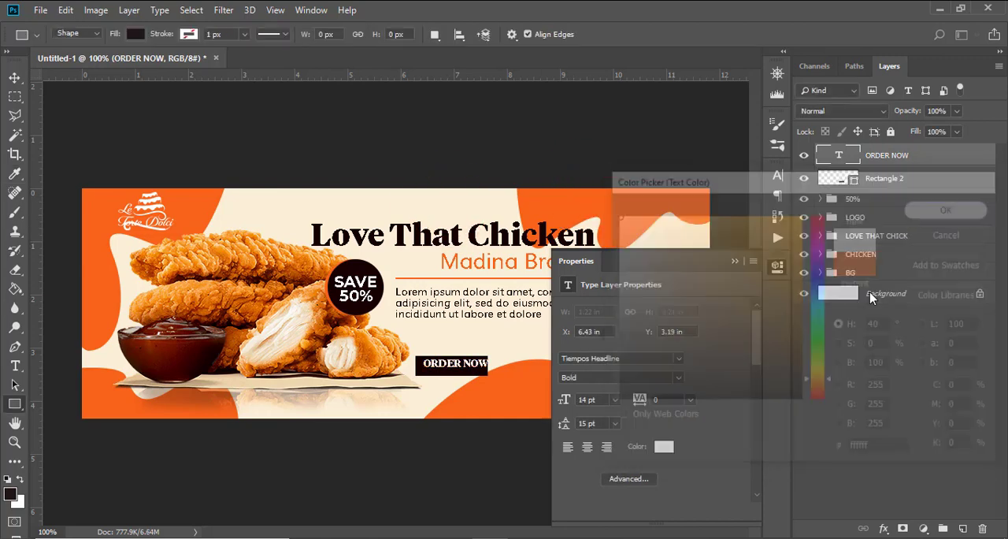
pyautogui.click(732, 261)
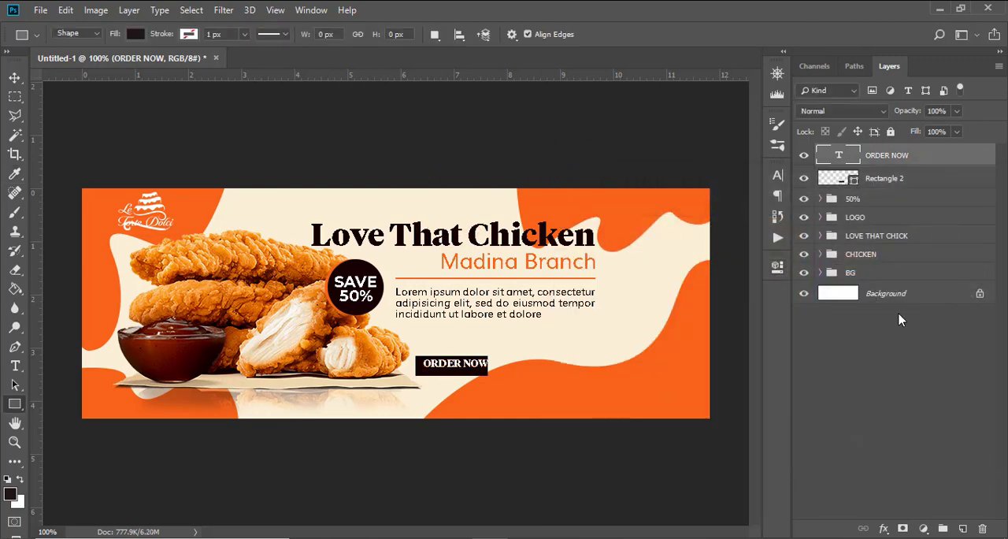
# Step: Nudge the ORDER NOW text left and down until it sits centred inside the dark rectangle
pyautogui.hotkey('ctrl', '=')
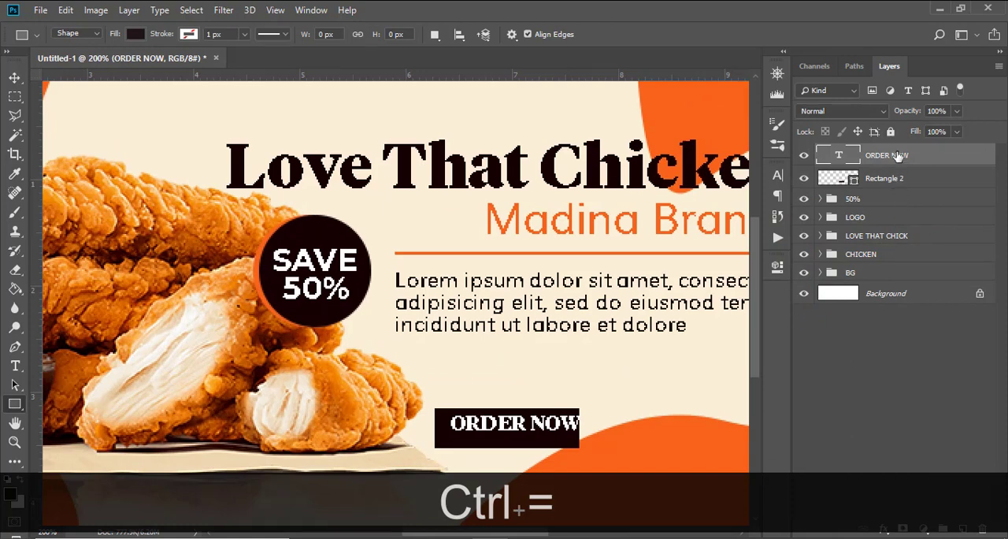
pyautogui.click(897, 156)
pyautogui.press('v')
pyautogui.press('Left')
pyautogui.press('Left')
pyautogui.press('Left')
pyautogui.press('Left')
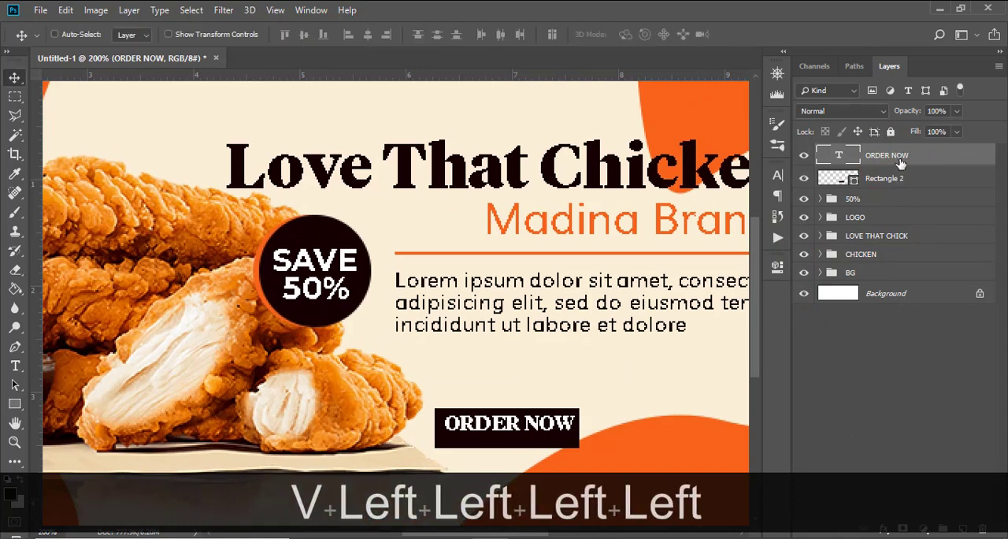
pyautogui.press('Down')
pyautogui.press('Down')
pyautogui.press('Down')
pyautogui.press('Down')
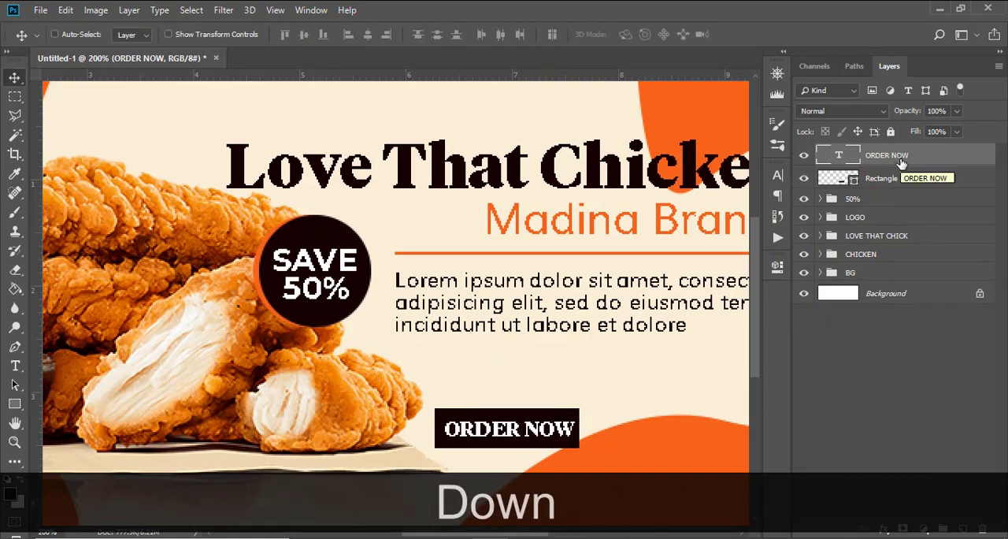
pyautogui.hotkey('ctrl', '-')
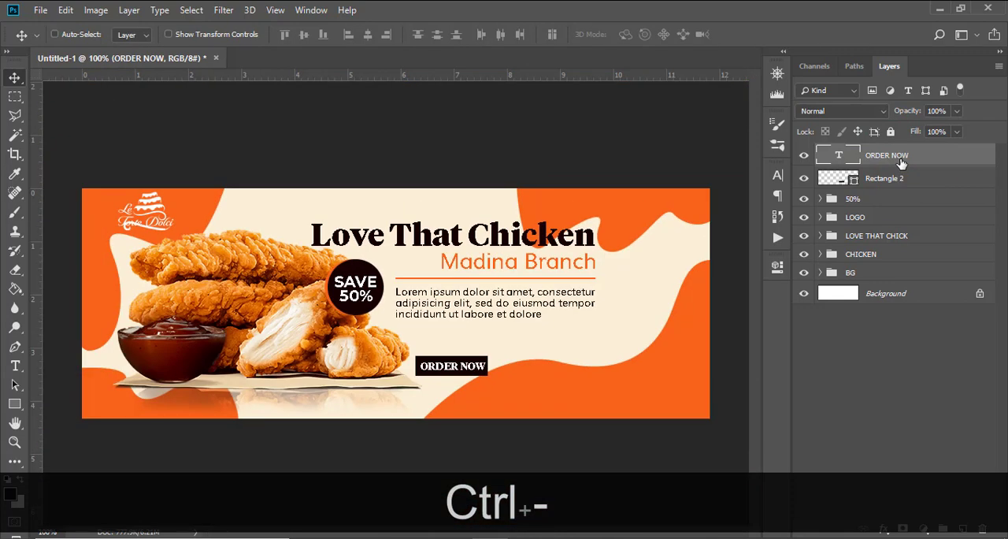
pyautogui.press('Left')
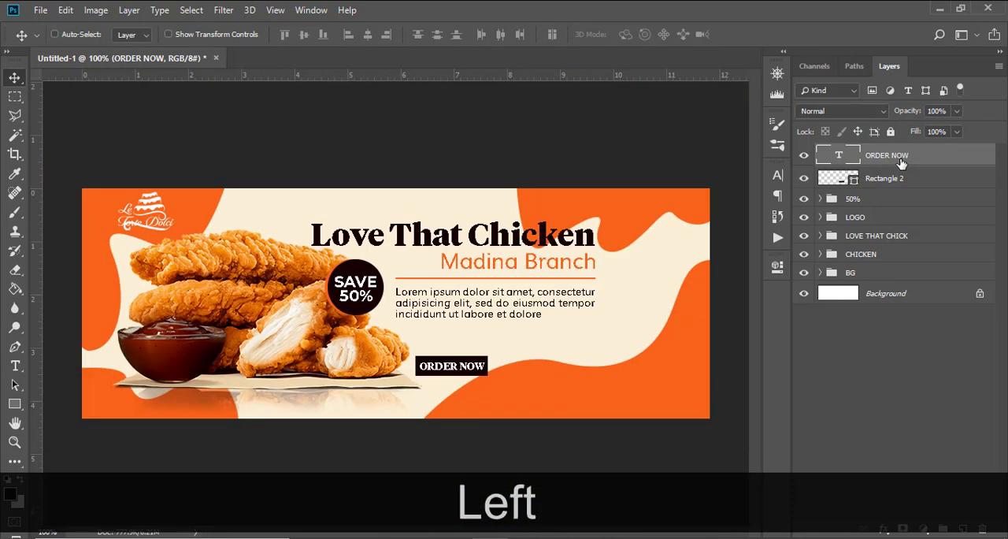
# Step: Duplicate the dark rectangle behind ORDER NOW and select the lower of the two rectangle layers
pyautogui.click(888, 184)
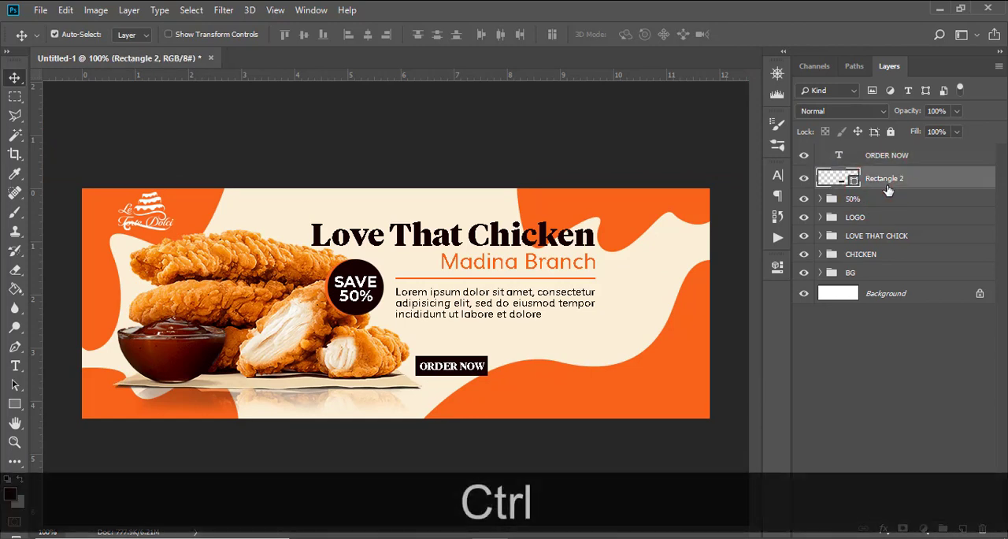
pyautogui.hotkey('ctrl', 'j')
pyautogui.click(841, 203)
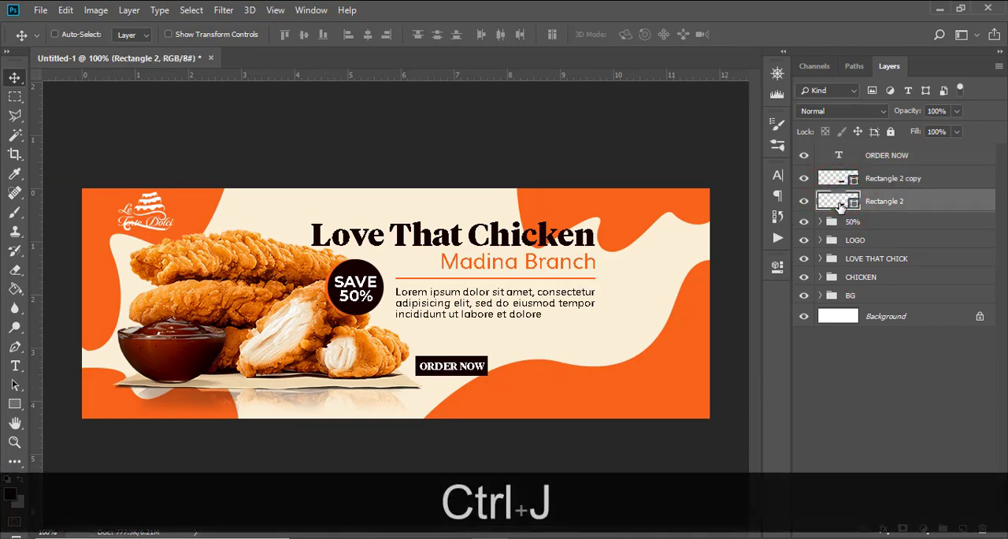
# Step: Set the lower rectangle's fill colour to white, #ffffff
pyautogui.doubleClick(840, 201)
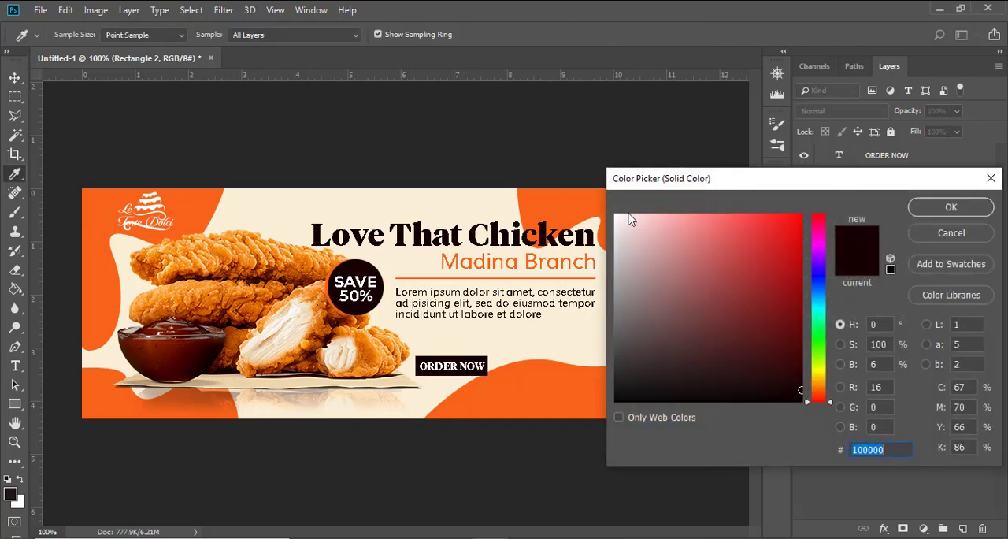
pyautogui.moveTo(631, 219); pyautogui.dragTo(581, 198)
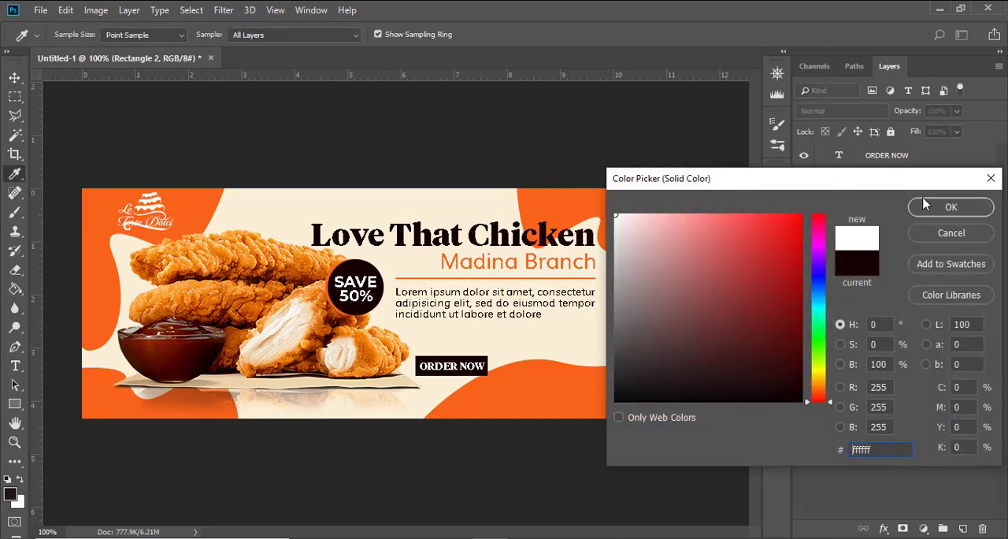
pyautogui.click(925, 204)
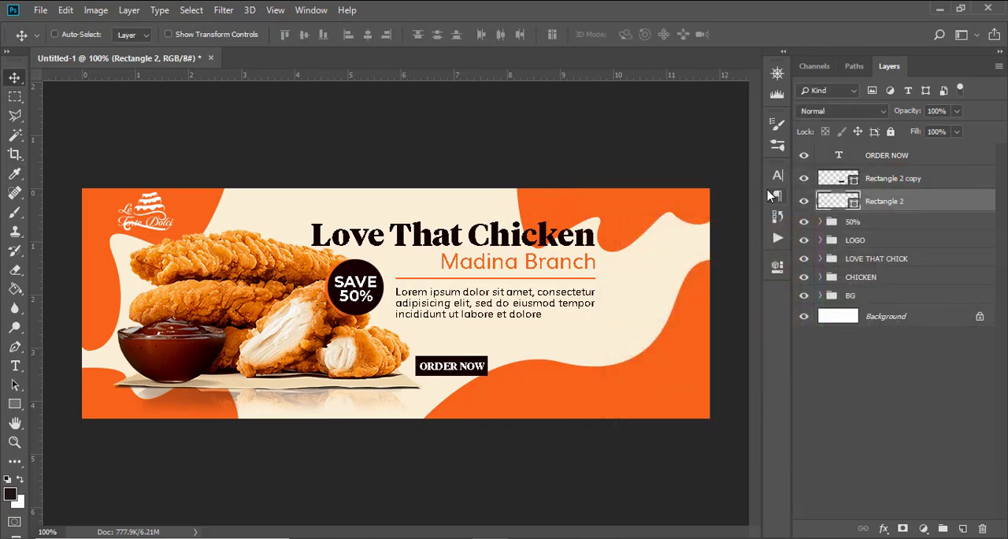
# Step: Fill the lower rectangle with orange #f86312 and nudge it left so a thin strip shows beside the dark one
pyautogui.doubleClick(835, 203)
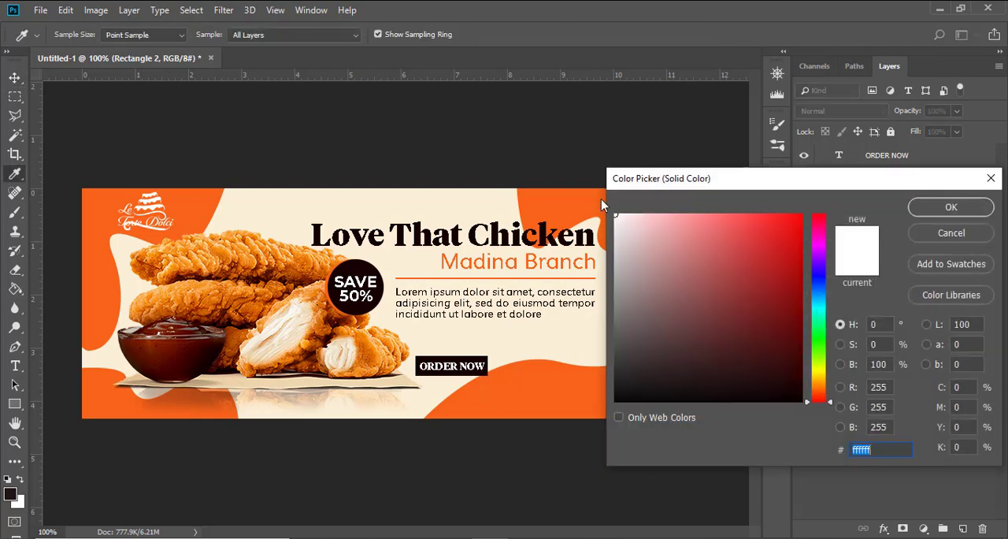
pyautogui.click(571, 198)
pyautogui.click(934, 209)
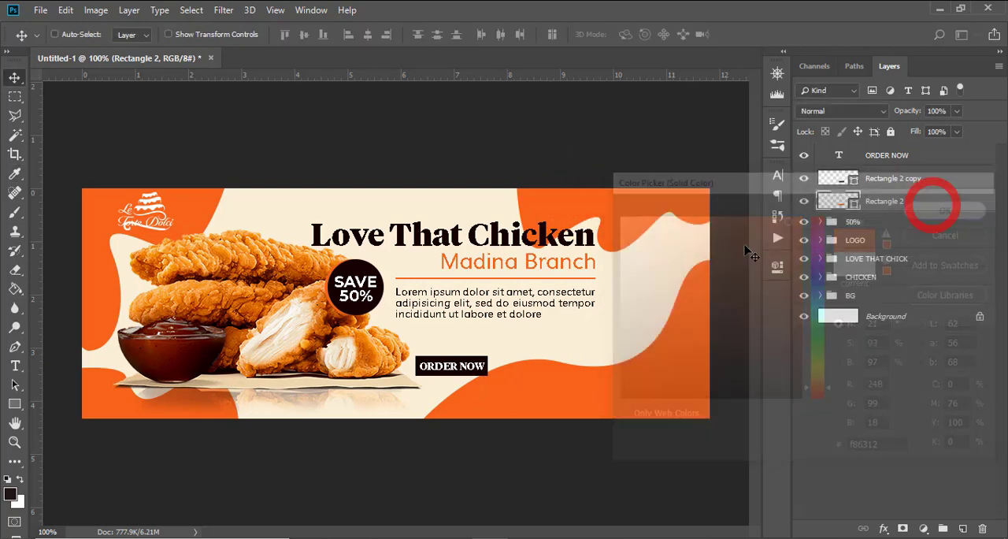
pyautogui.press('v')
pyautogui.press('Left')
pyautogui.press('Left')
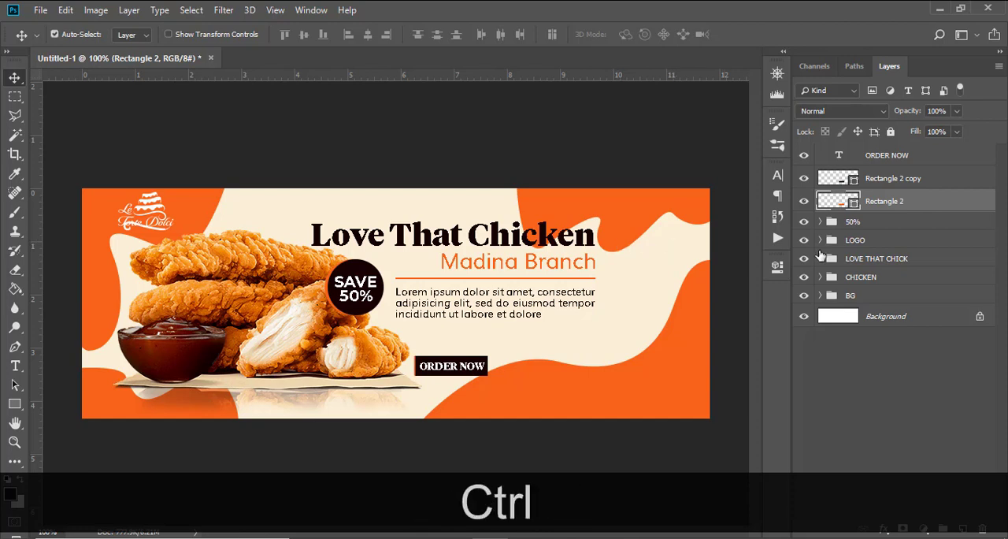
# Step: Duplicate the orange rectangle and fill the lower copy with white
pyautogui.hotkey('ctrl', 'j')
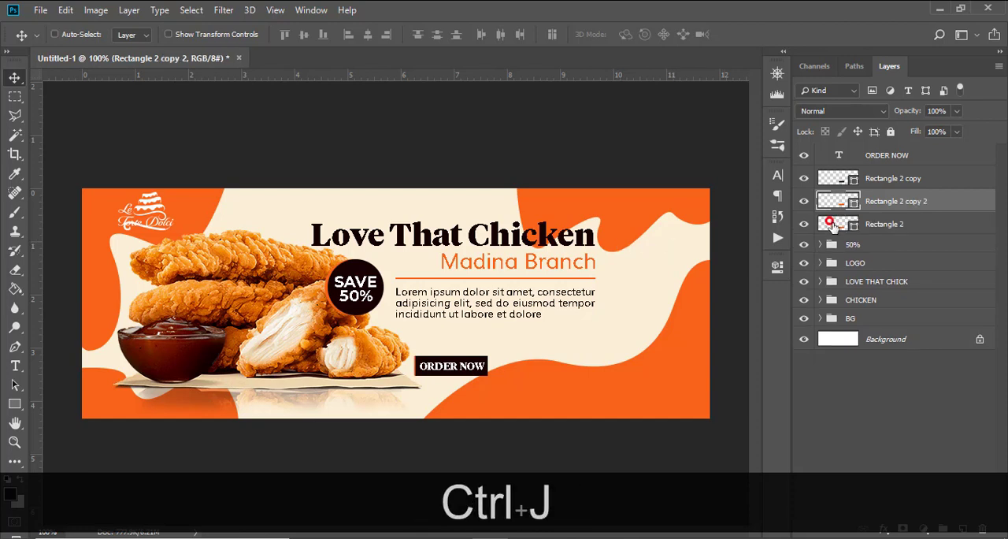
pyautogui.click(832, 225)
pyautogui.doubleClick(839, 227)
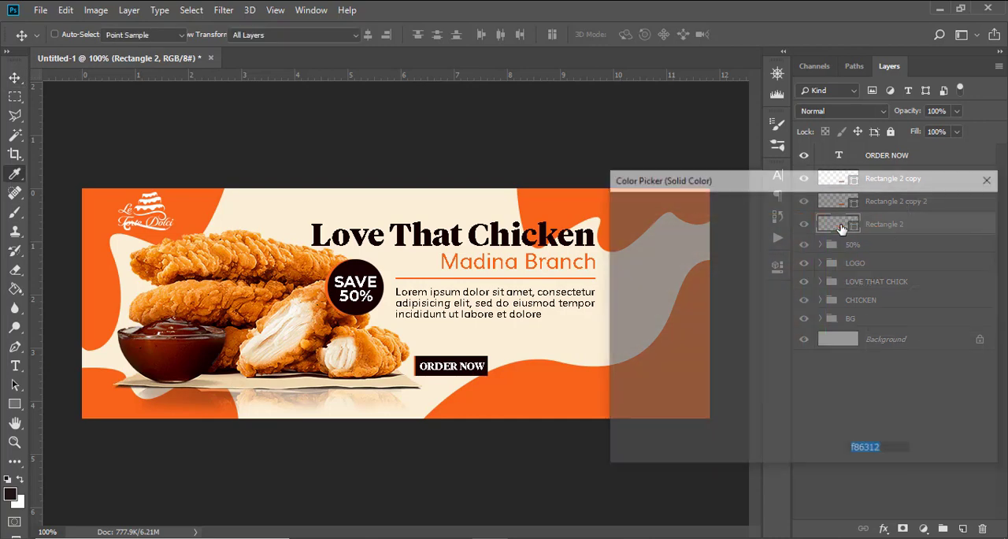
pyautogui.moveTo(630, 391); pyautogui.dragTo(592, 395)
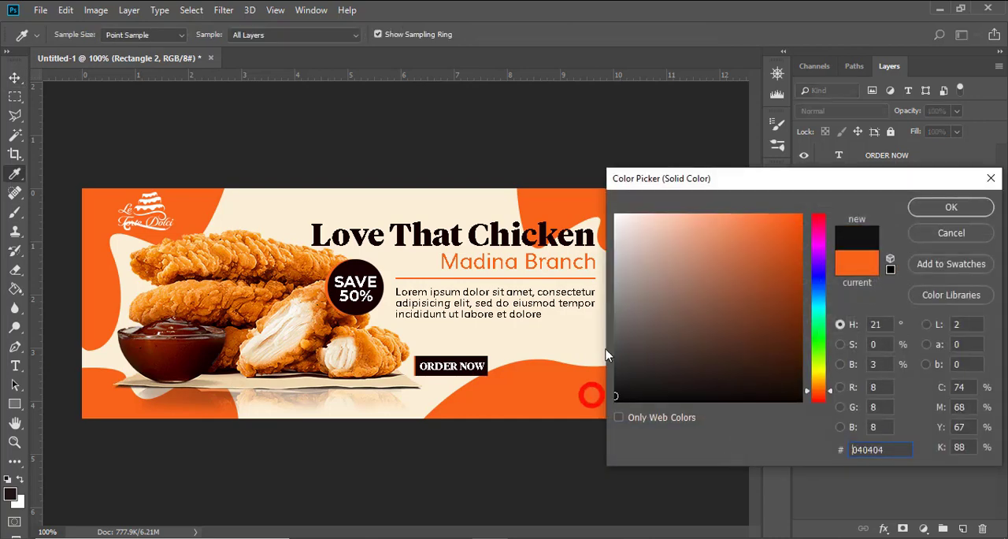
pyautogui.moveTo(635, 229); pyautogui.dragTo(608, 206)
pyautogui.click(949, 208)
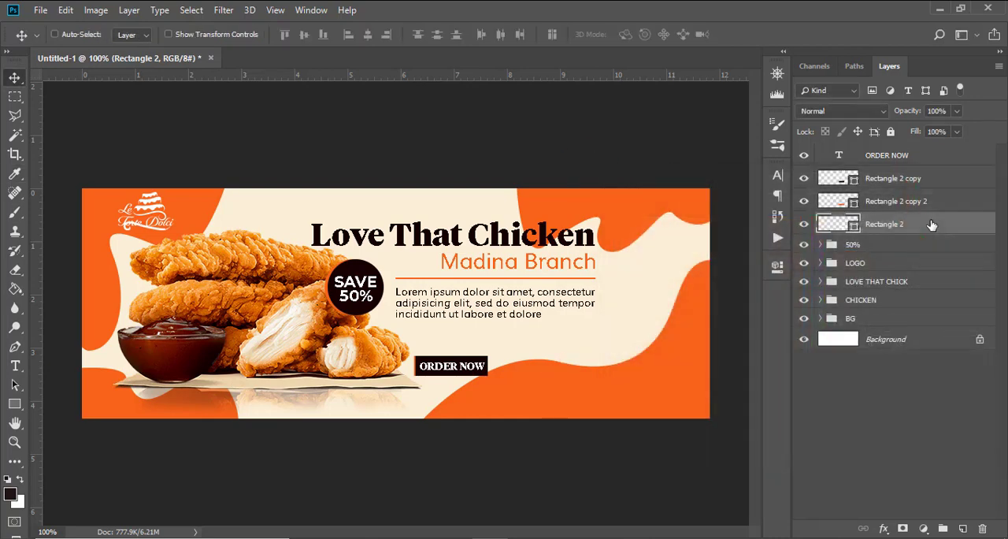
# Step: Shift the white rectangle left to X 476 px so its end extends past the orange strip
pyautogui.hotkey('ctrl', 't')
pyautogui.hotkey('shift', 'Left')
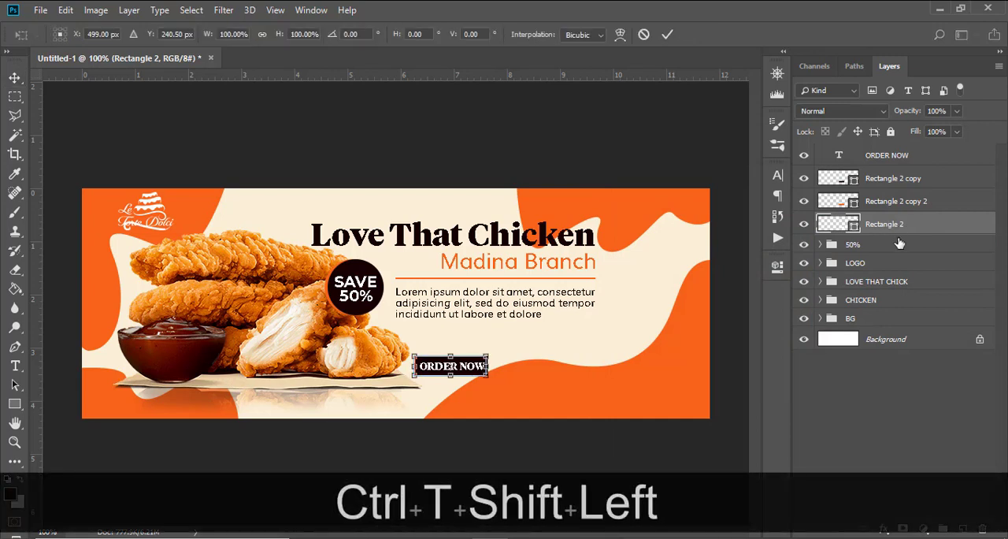
pyautogui.press('Left')
pyautogui.press('Left')
pyautogui.press('Left')
pyautogui.press('Left')
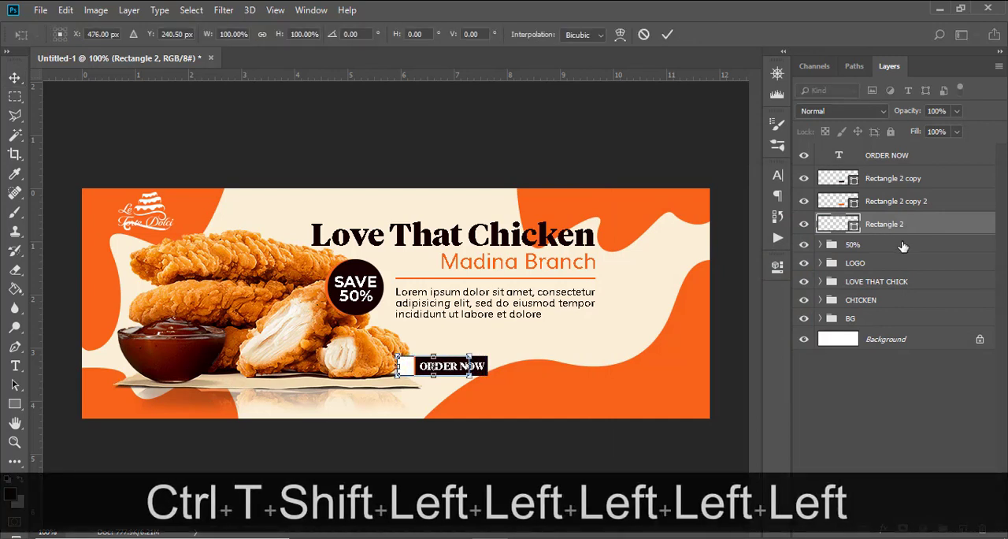
pyautogui.press('Return')
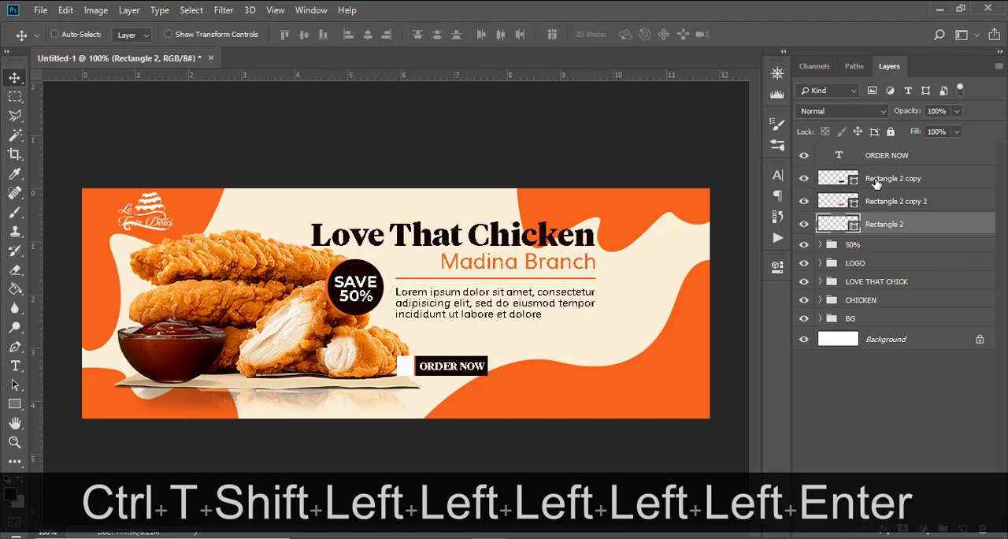
# Step: Draw a three-sided polygon about 15 x 17 px above the ORDER NOW button, on a new layer over the white rectangle
pyautogui.hotkey('ctrl', '=')
pyautogui.hotkey('ctrl', '=')
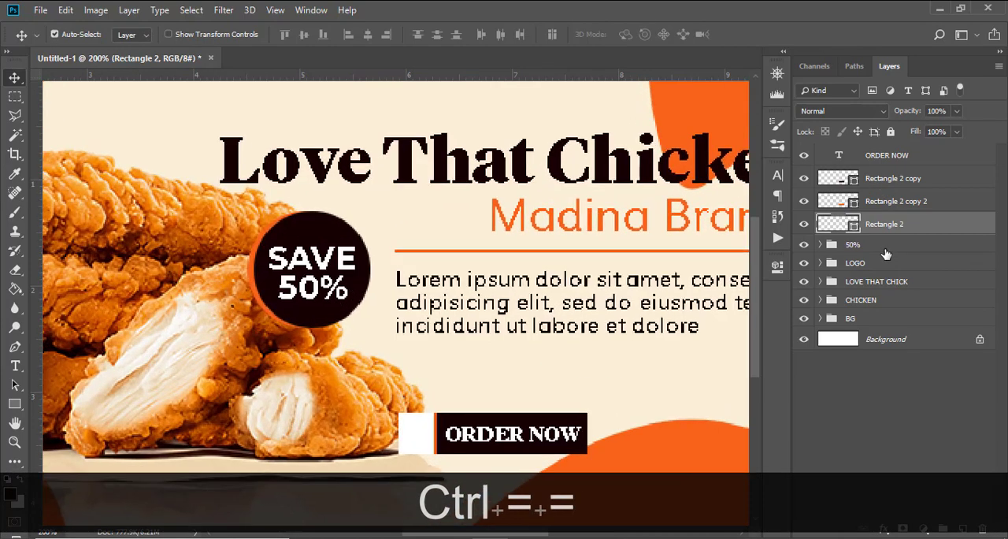
pyautogui.scroll(-1, 721, 251)
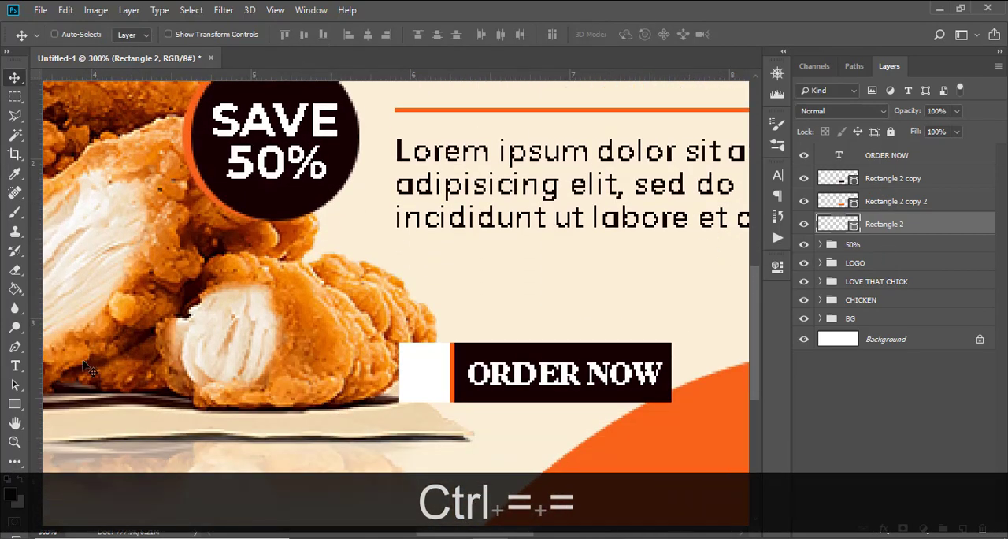
pyautogui.click(17, 403)
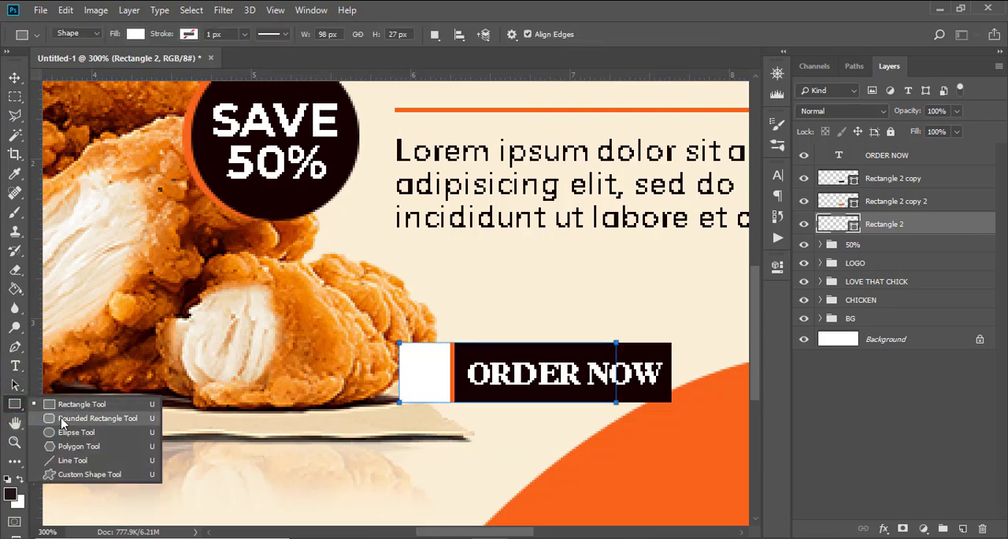
pyautogui.click(78, 447)
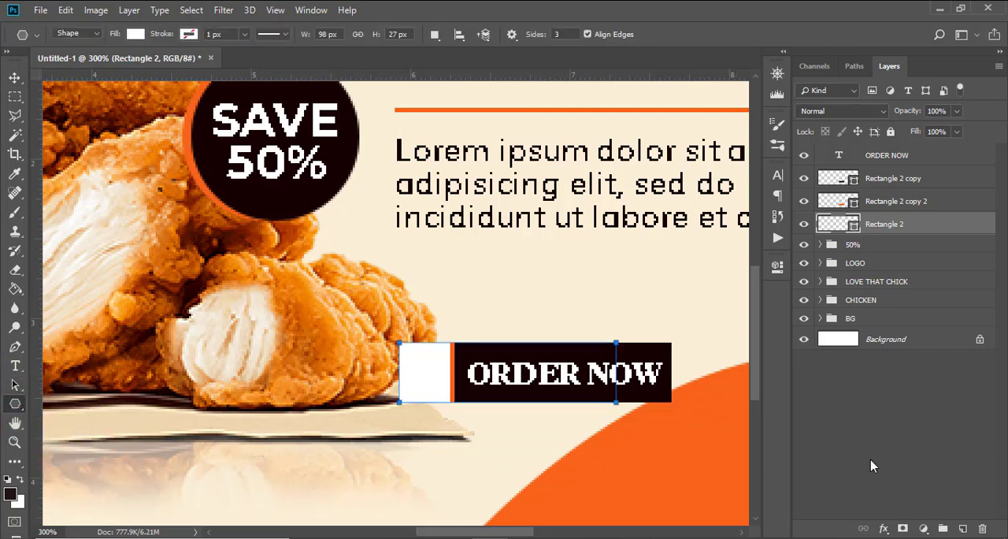
pyautogui.click(962, 529)
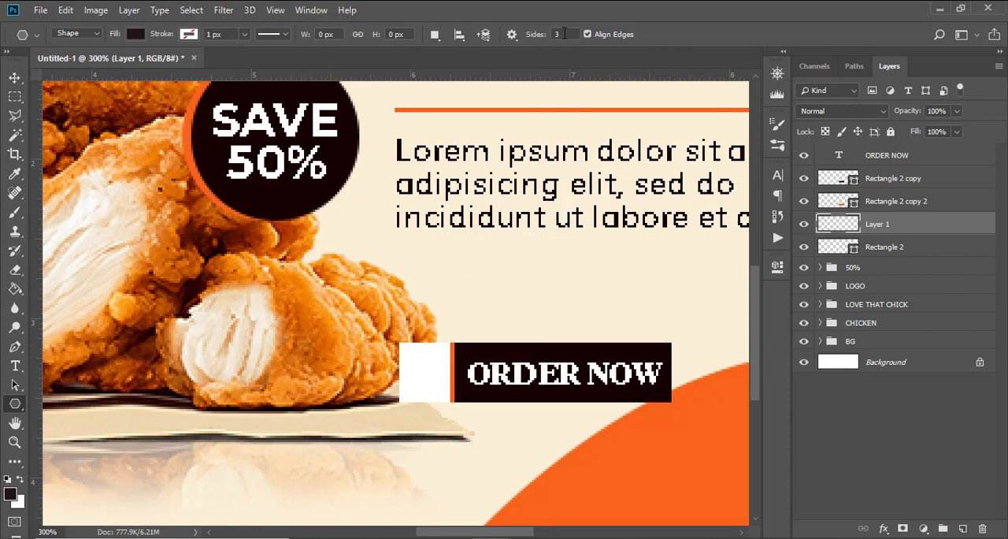
pyautogui.write('3')
pyautogui.press('Return')
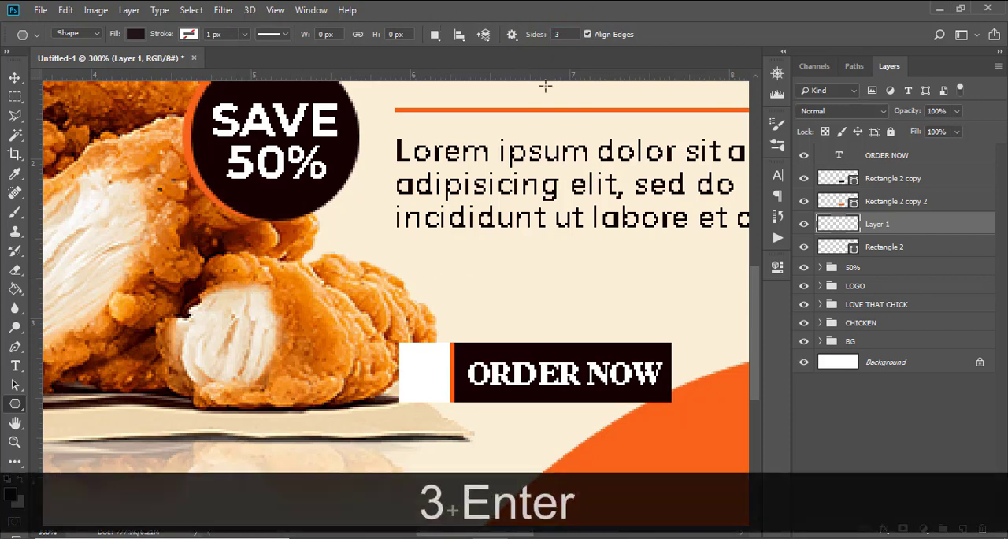
pyautogui.moveTo(420, 247); pyautogui.dragTo(398, 244)
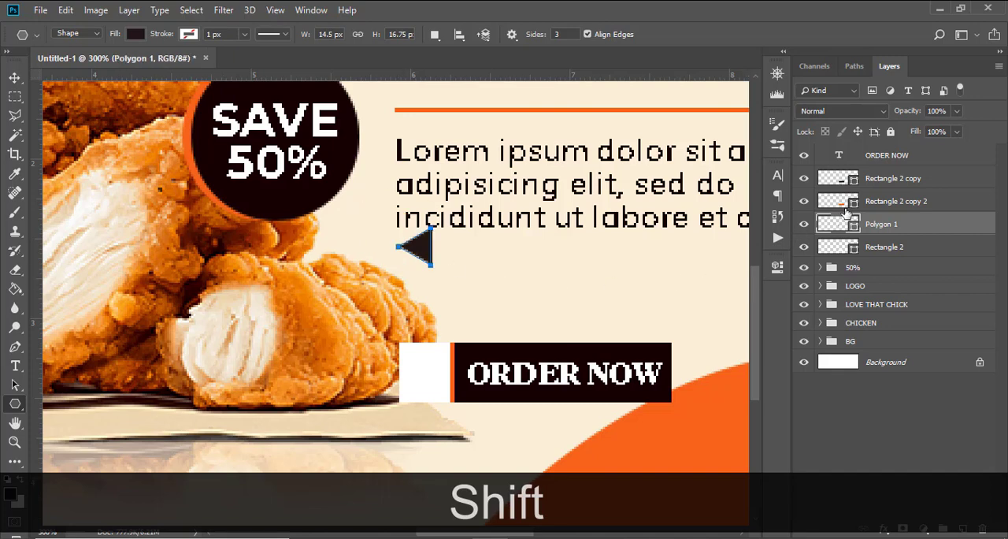
# Step: Fill the triangle with the banner's orange, #f86312
pyautogui.doubleClick(834, 222)
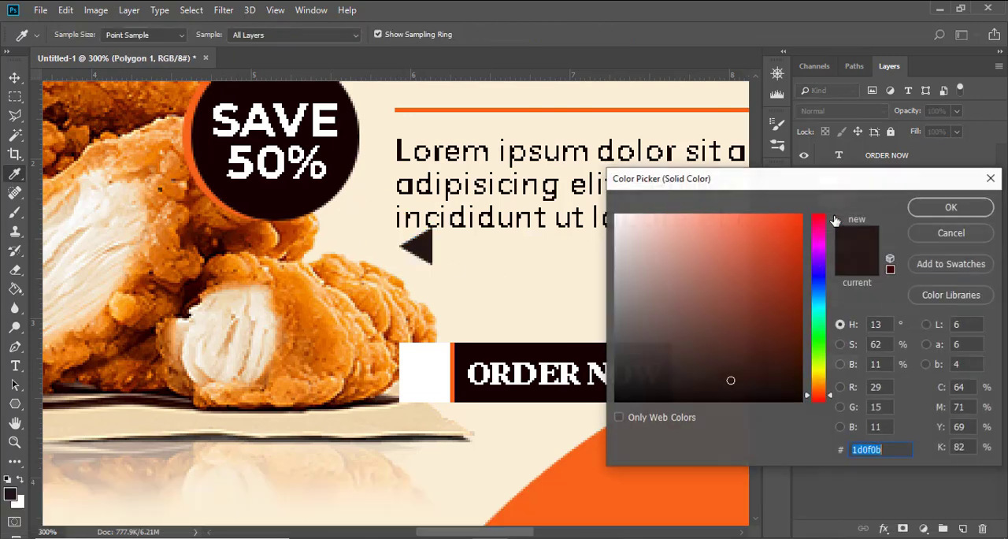
pyautogui.click(599, 488)
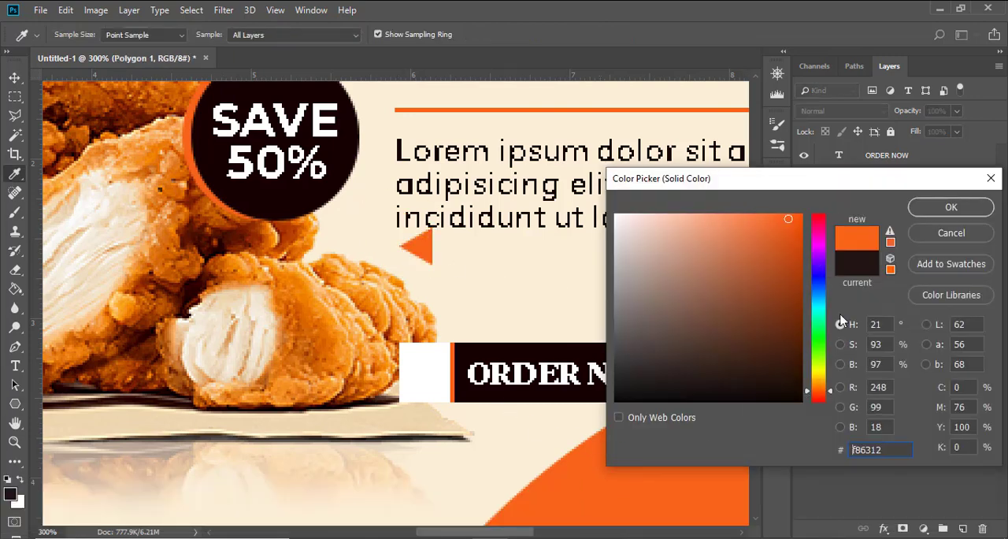
pyautogui.click(925, 208)
# Step: Move the orange triangle onto the button's white end and nudge it until it sits centred there
pyautogui.press('v')
pyautogui.moveTo(430, 234); pyautogui.dragTo(432, 361)
pyautogui.press('Up')
pyautogui.press('Up')
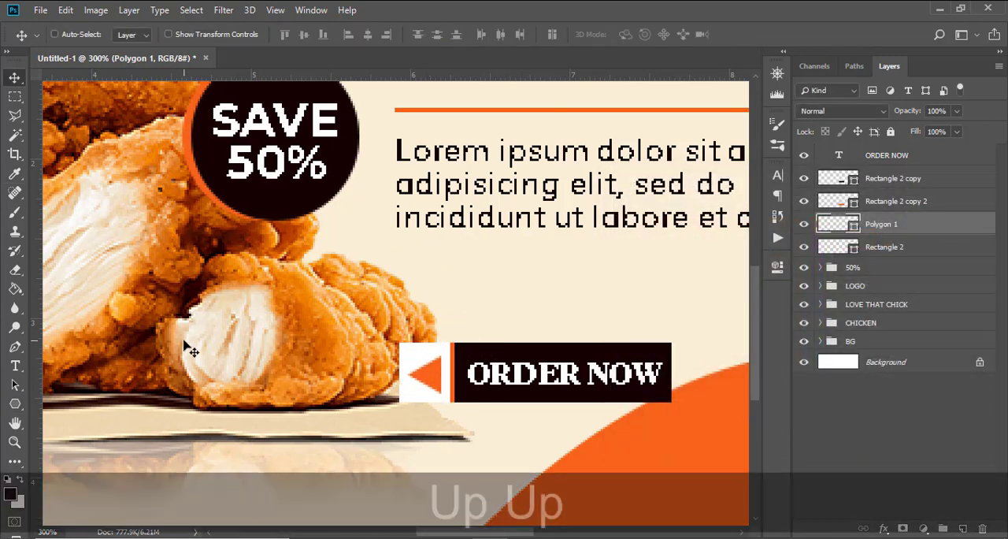
pyautogui.press('Up')
pyautogui.press('Up')
pyautogui.press('Down')
pyautogui.hotkey('ctrl', '-')
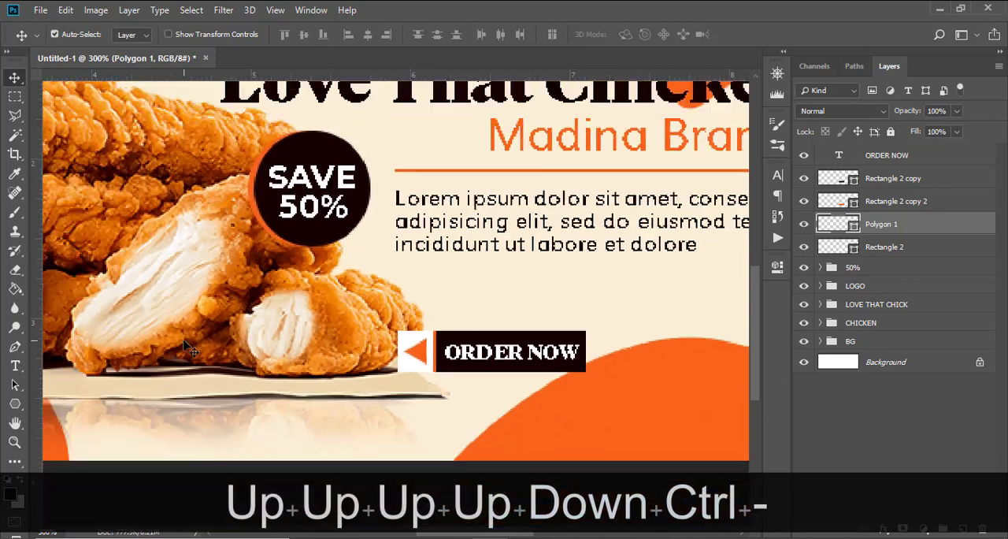
pyautogui.hotkey('ctrl', '-')
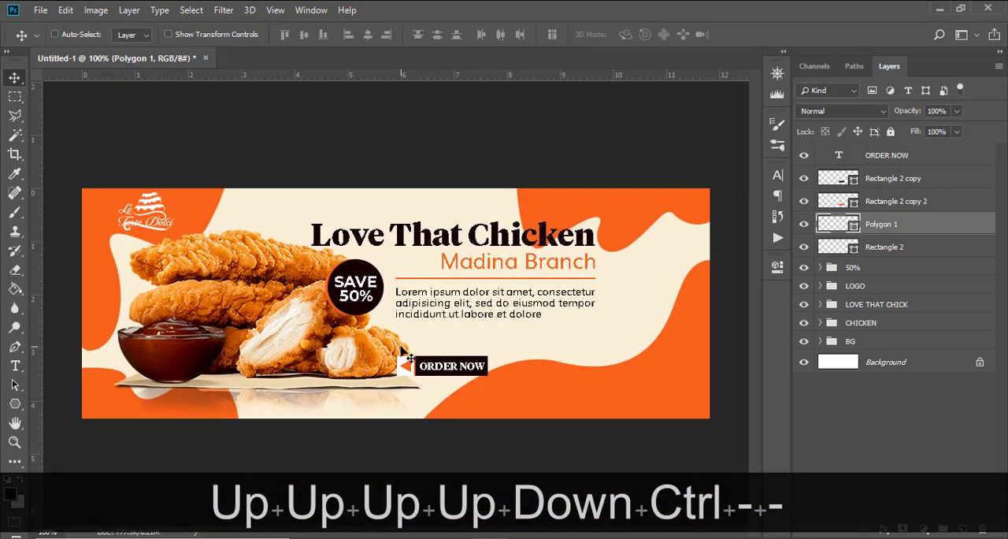
pyautogui.press('Left')
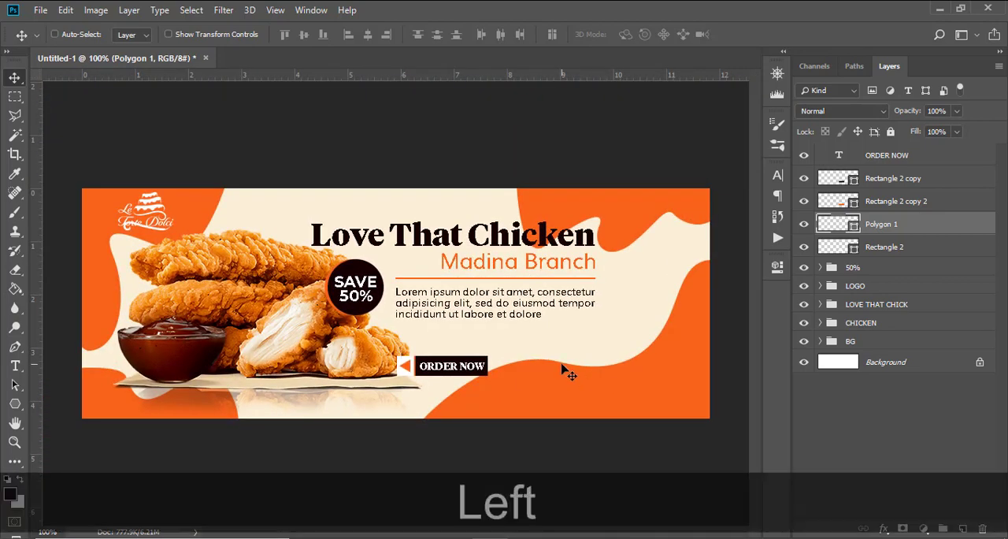
# Step: Group the ORDER NOW text, its rectangles and the triangle, and name the group ORDER NOW
pyautogui.click(887, 157)
pyautogui.keyDown('shift'); pyautogui.click(851, 247); pyautogui.keyUp('shift')
pyautogui.hotkey('ctrl', 'shift', 'g')
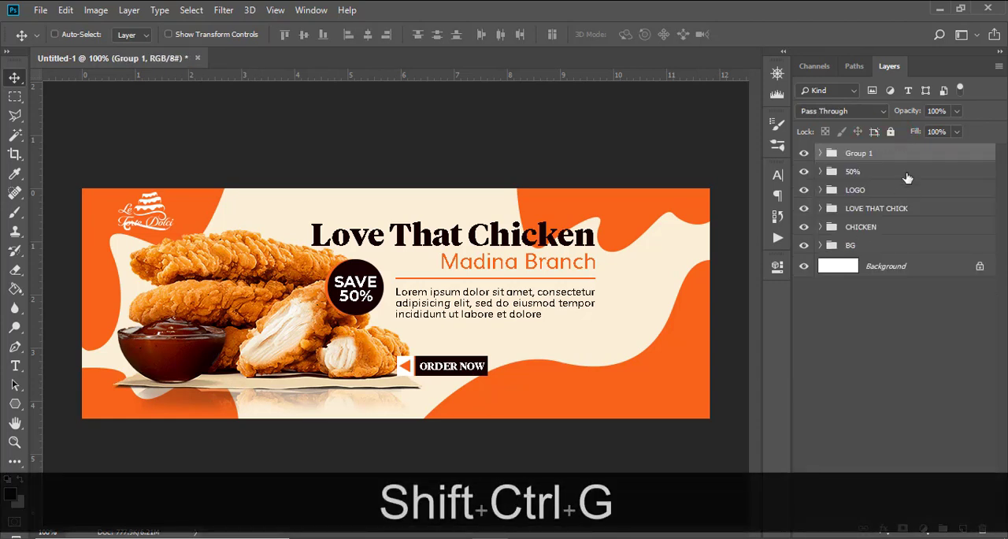
pyautogui.doubleClick(859, 154)
pyautogui.write('ORDE')
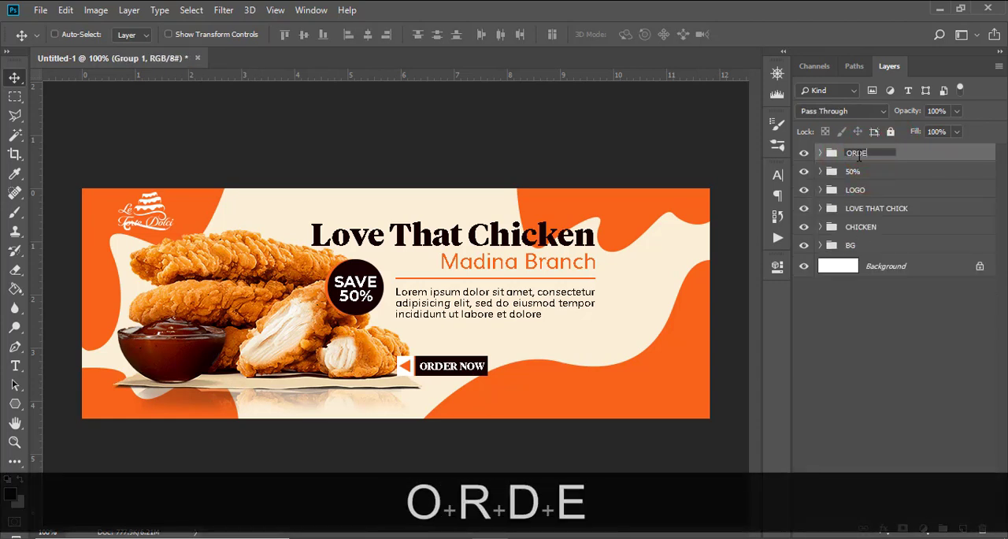
pyautogui.write('R NOW')
pyautogui.press('Return')
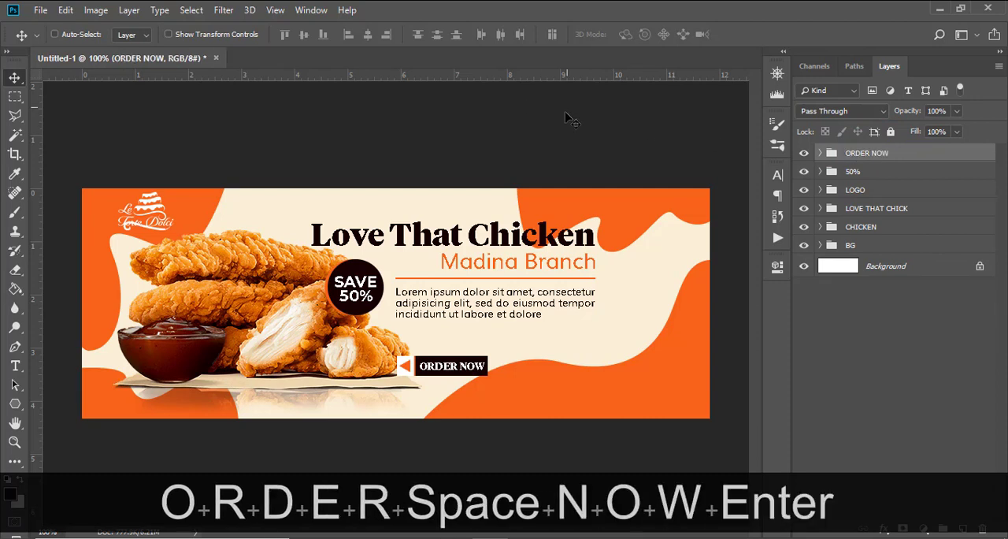
# Step: Move the ORDER NOW group left over the front chicken piece and nudge it slightly upward
pyautogui.moveTo(496, 364); pyautogui.dragTo(460, 359)
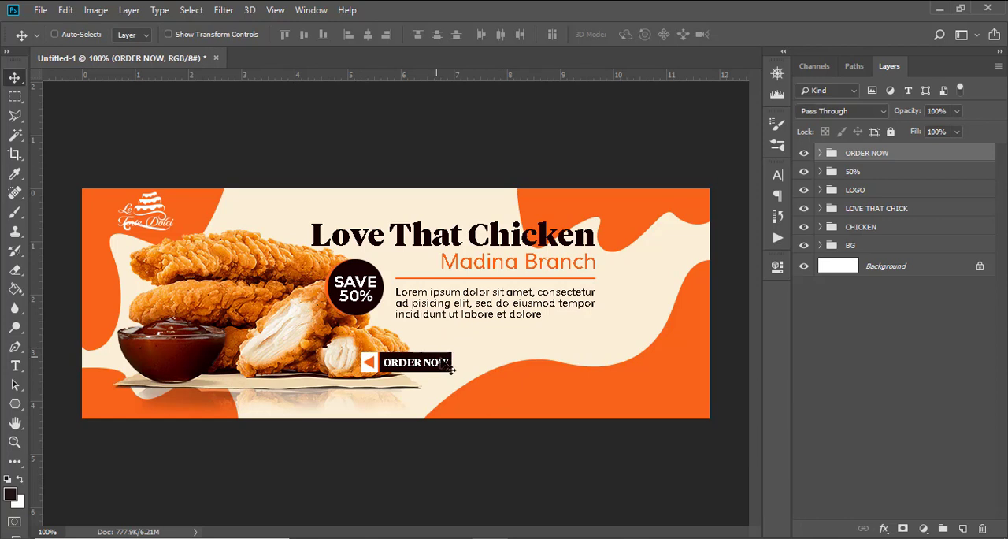
pyautogui.press('Up')
pyautogui.press('Up')
pyautogui.press('Up')
pyautogui.press('Up')
pyautogui.press('Up')
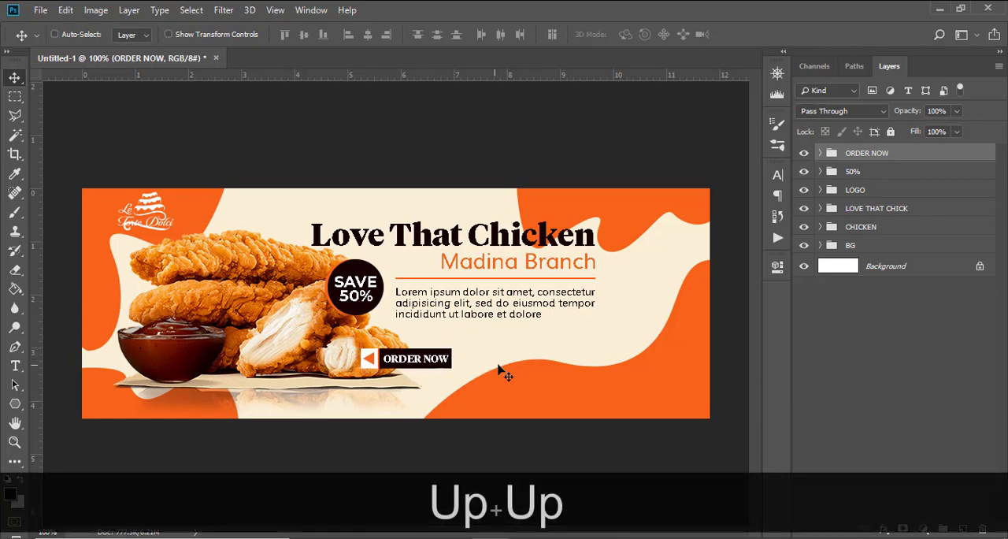
# Step: Add a drop shadow to the ORDER NOW group with an angle of 146°
pyautogui.doubleClick(974, 153)
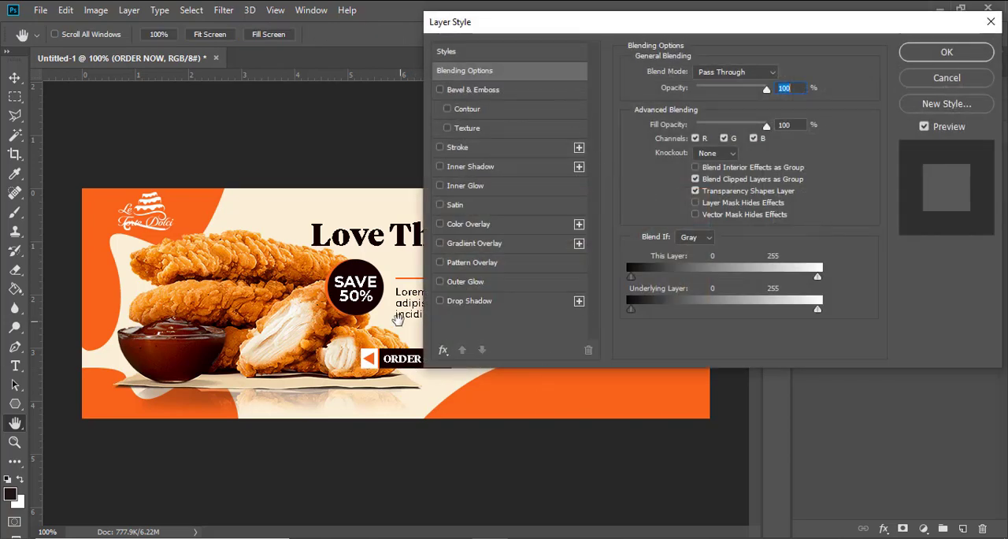
pyautogui.click(484, 302)
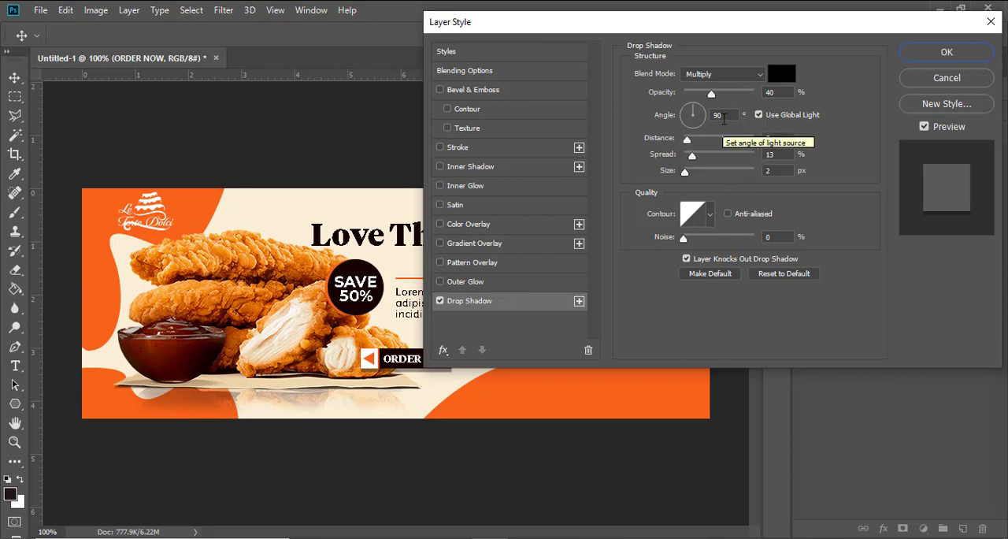
pyautogui.doubleClick(723, 118)
pyautogui.write('1')
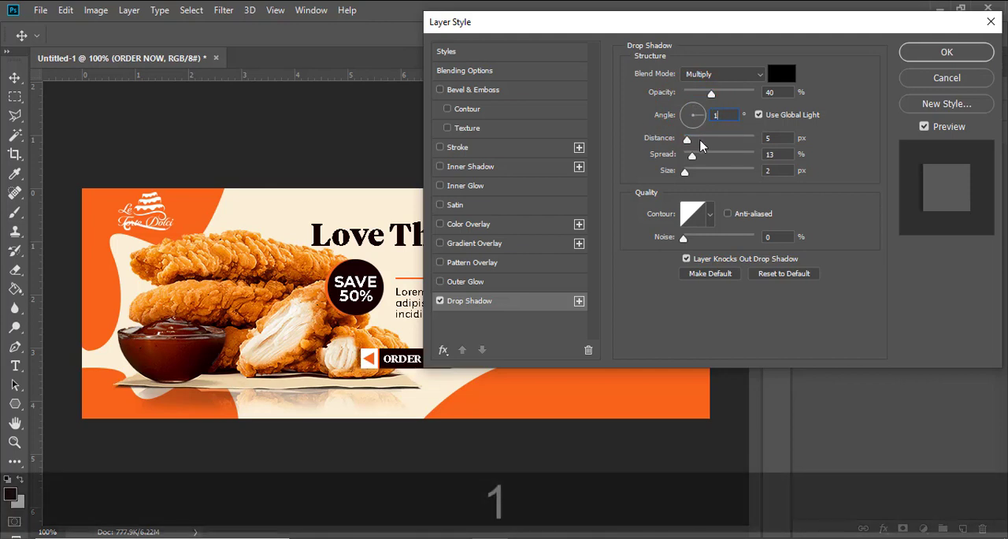
pyautogui.write('46')
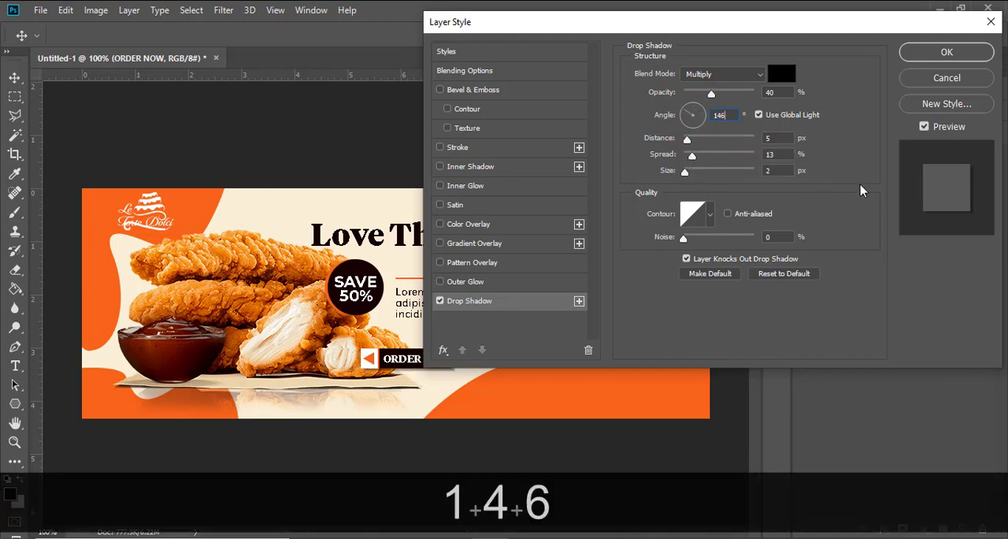
pyautogui.moveTo(696, 25); pyautogui.dragTo(820, 71)
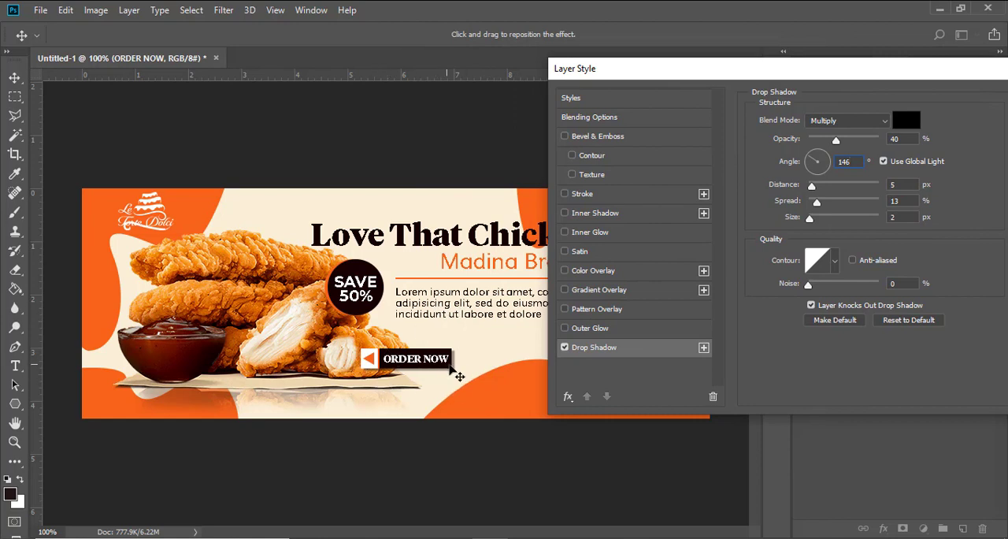
# Step: Set the drop shadow's distance to 21 px, spread to 13% and size to 8 px
pyautogui.click(901, 183)
pyautogui.write('21')
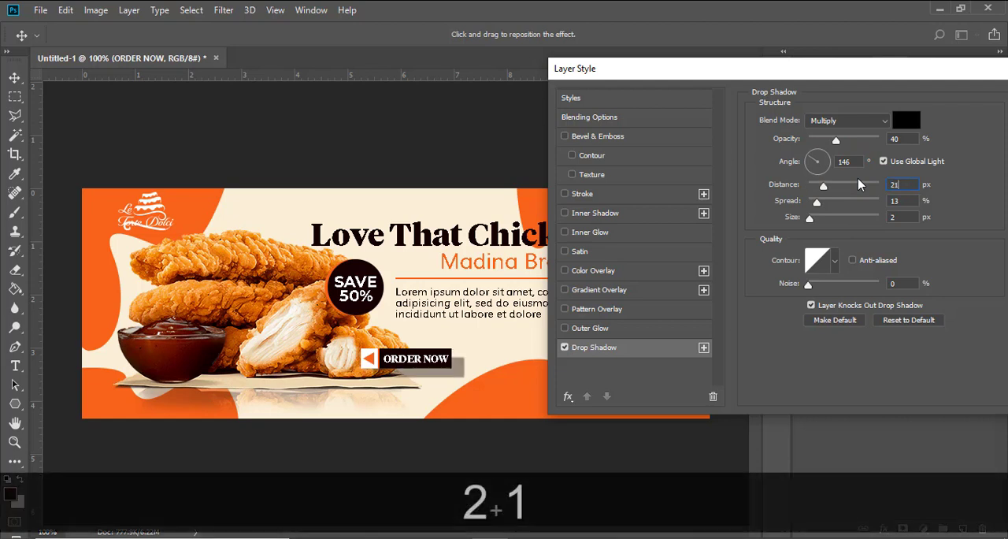
pyautogui.click(886, 200)
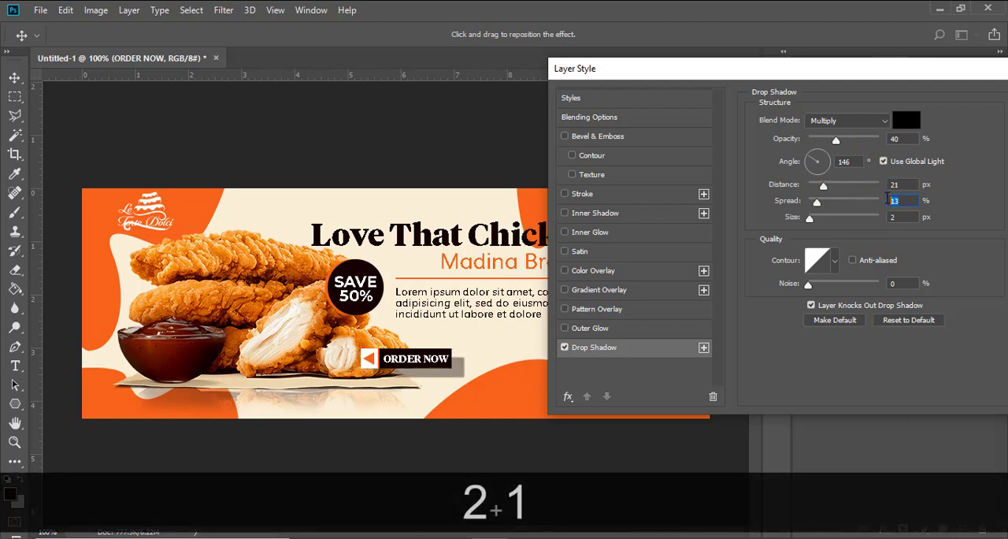
pyautogui.moveTo(887, 199); pyautogui.dragTo(884, 198)
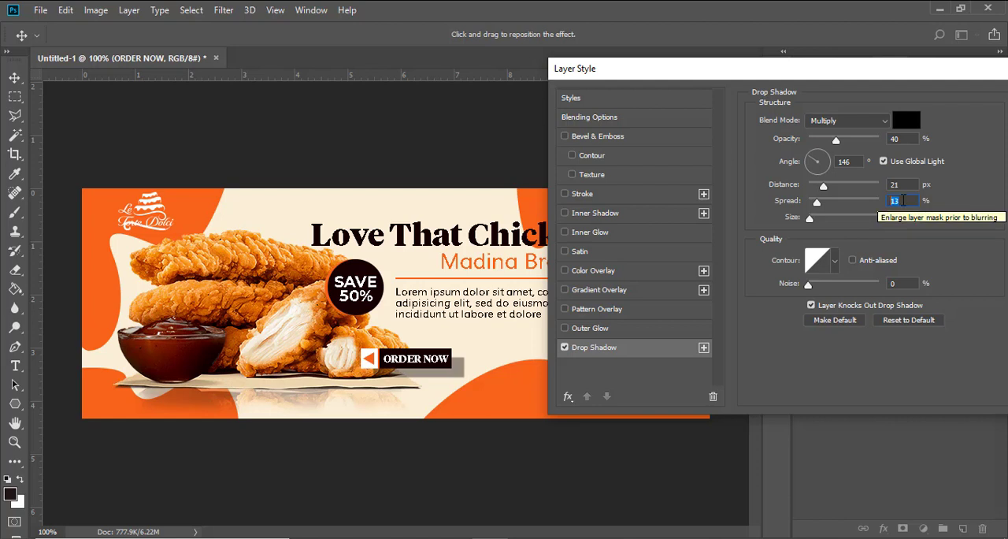
pyautogui.write('13')
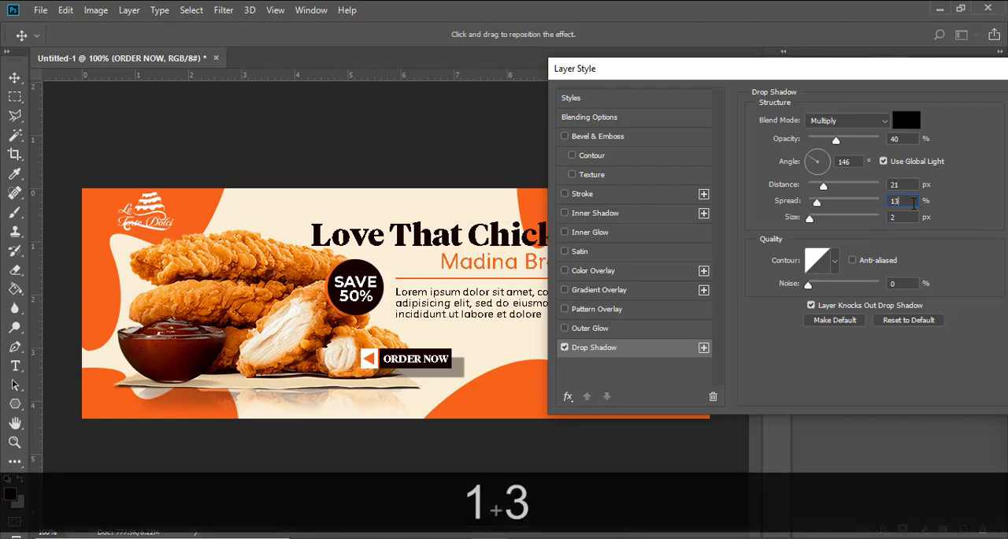
pyautogui.moveTo(910, 217); pyautogui.dragTo(886, 215)
pyautogui.write('8')
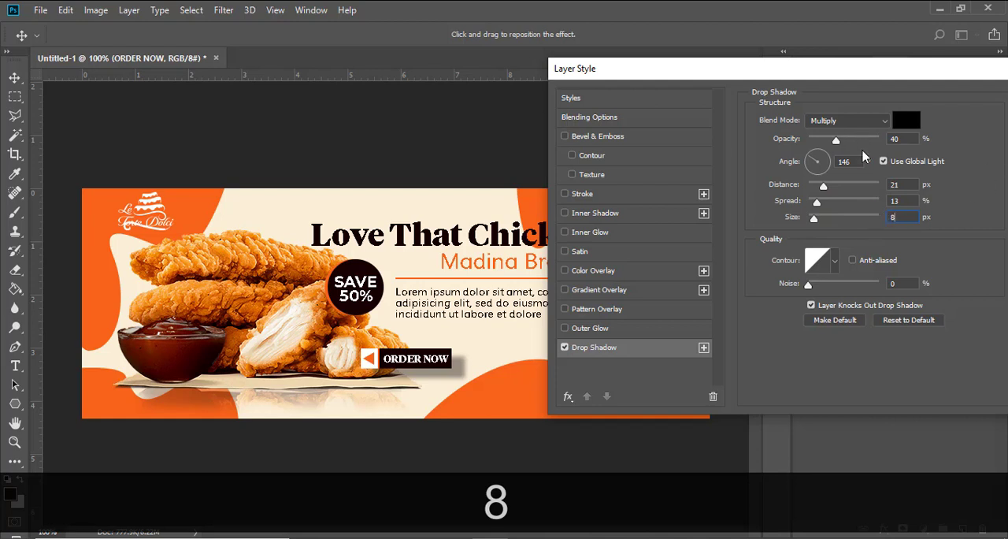
# Step: Set the drop shadow's distance to 5 px after trying 12 px, apply the style and collapse the group's effects list
pyautogui.moveTo(903, 184); pyautogui.dragTo(858, 181)
pyautogui.write('12')
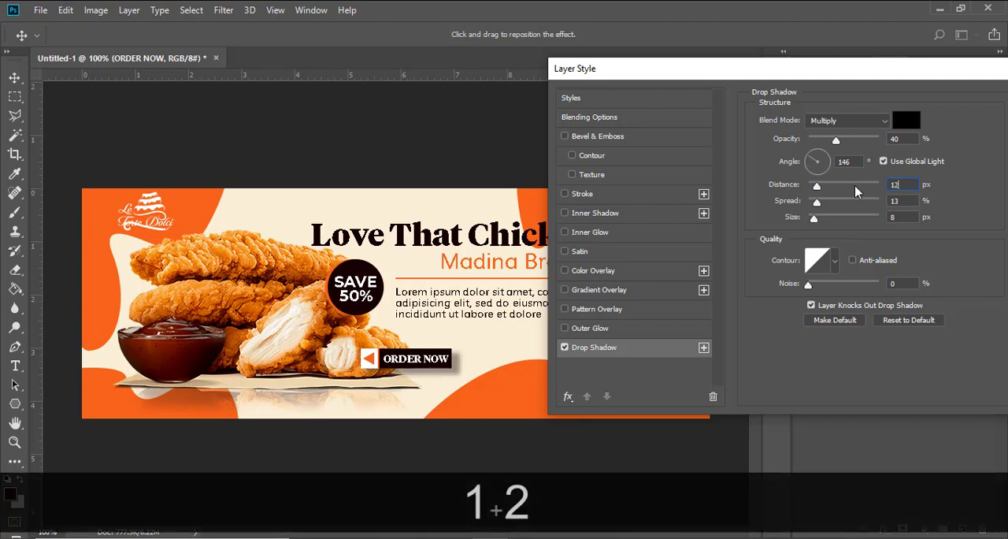
pyautogui.doubleClick(903, 186)
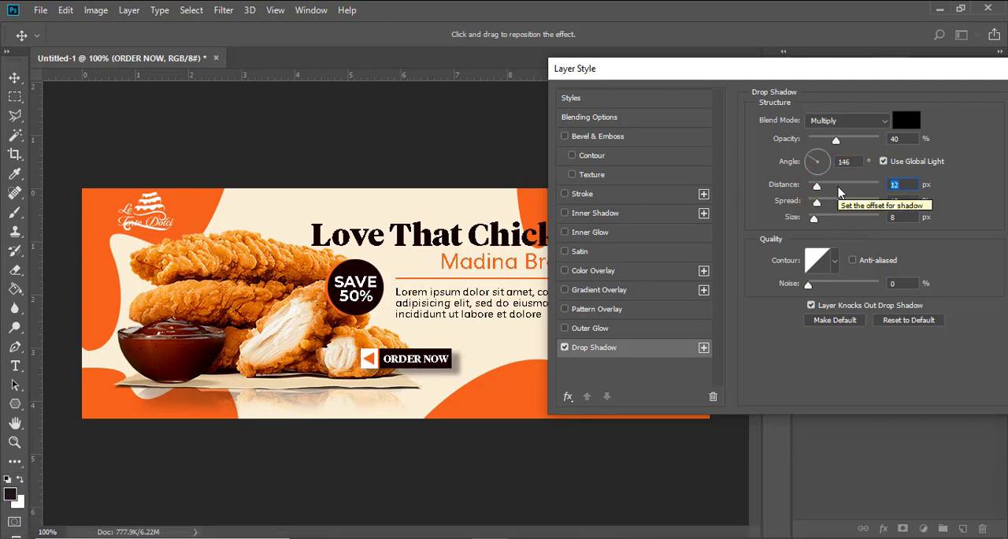
pyautogui.write('5')
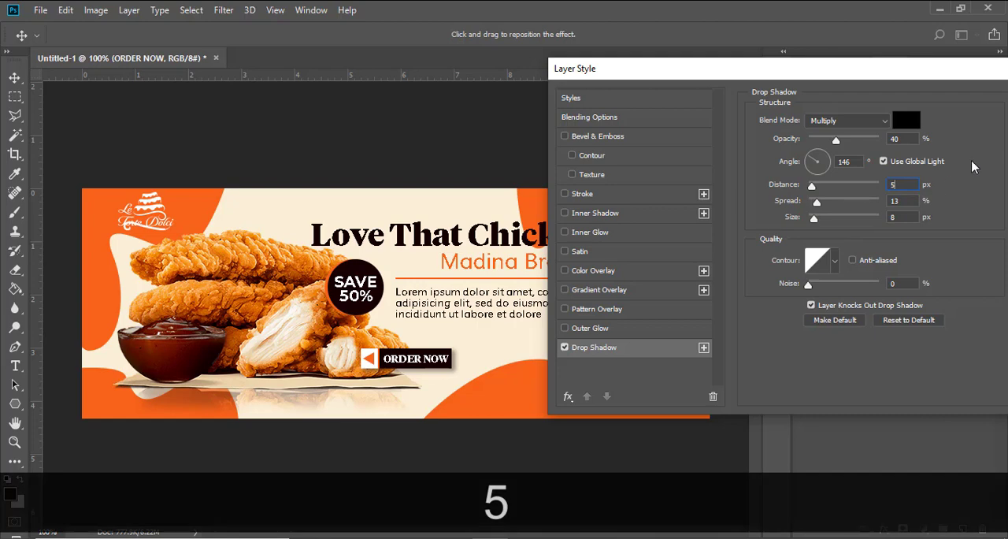
pyautogui.moveTo(917, 71); pyautogui.dragTo(777, 50)
pyautogui.click(930, 76)
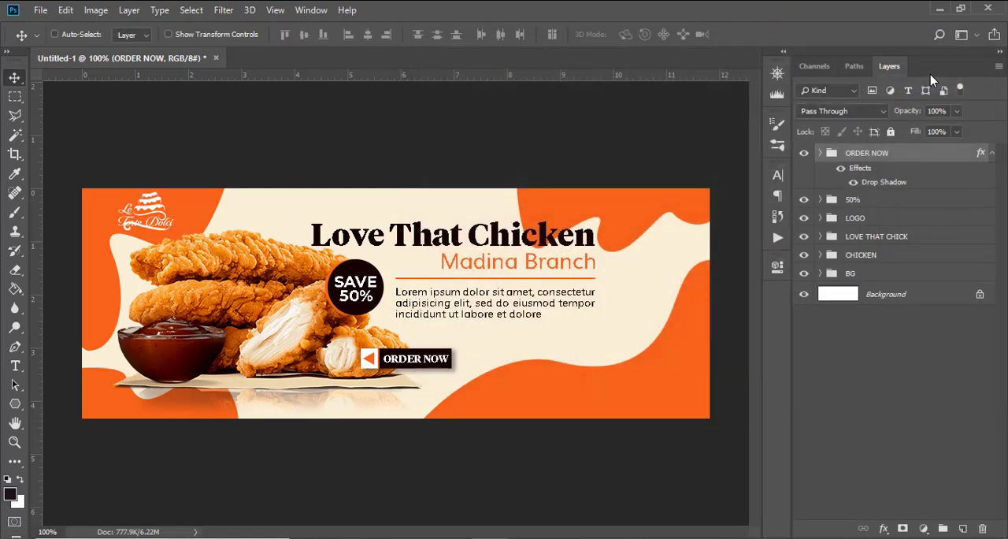
pyautogui.click(992, 153)
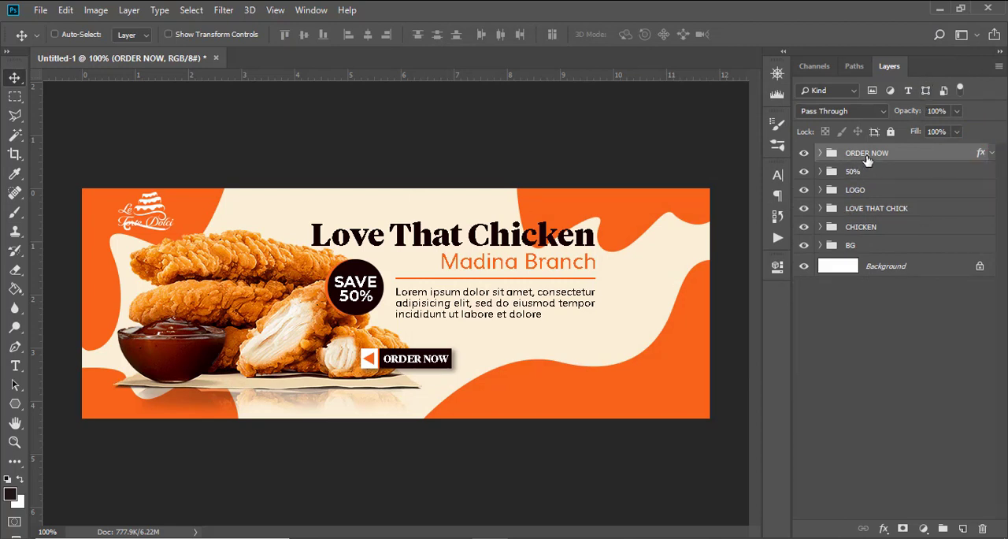
# Step: Add the text "chickenlicking-good" from the 176.txt notes on the orange wave in the banner's lower right
pyautogui.press('t')
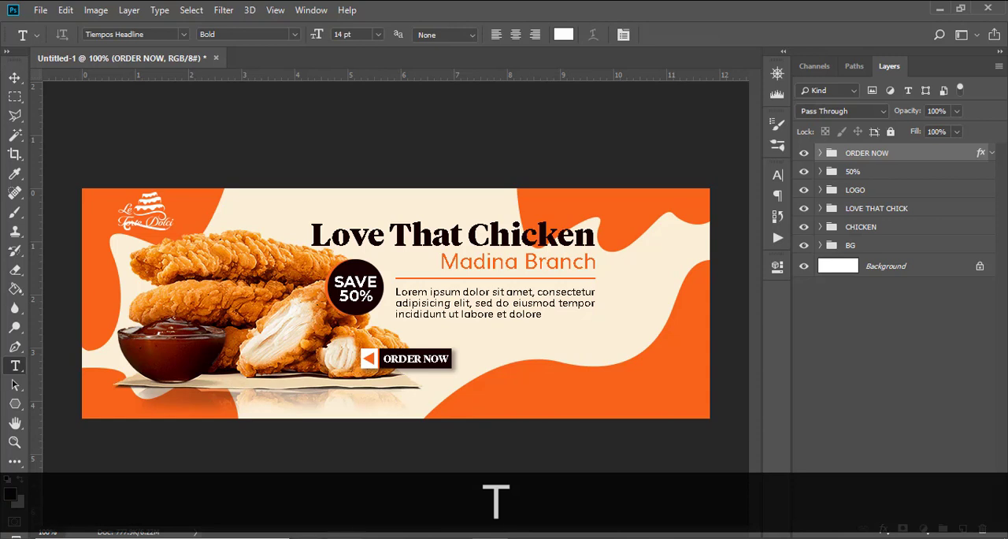
pyautogui.moveTo(375, 512)
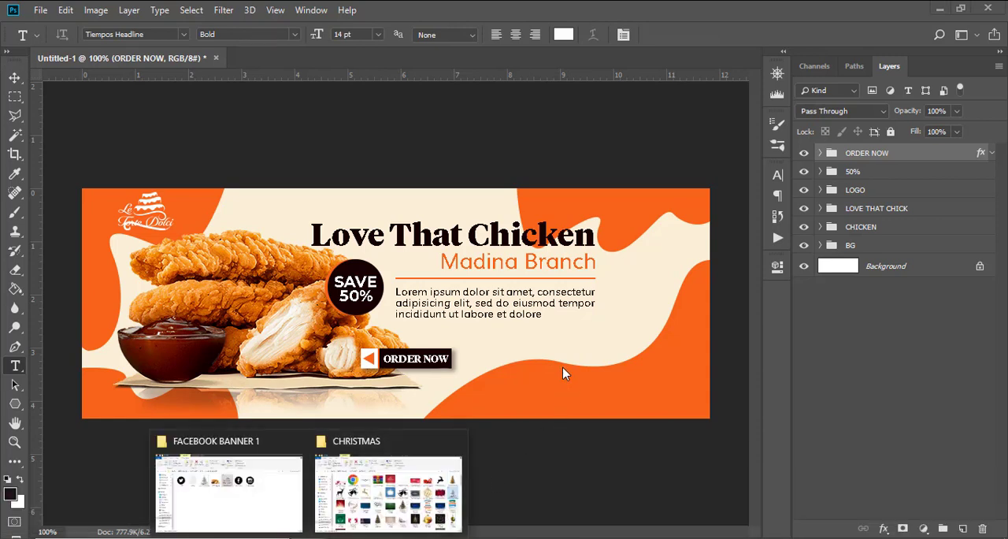
pyautogui.click(500, 398)
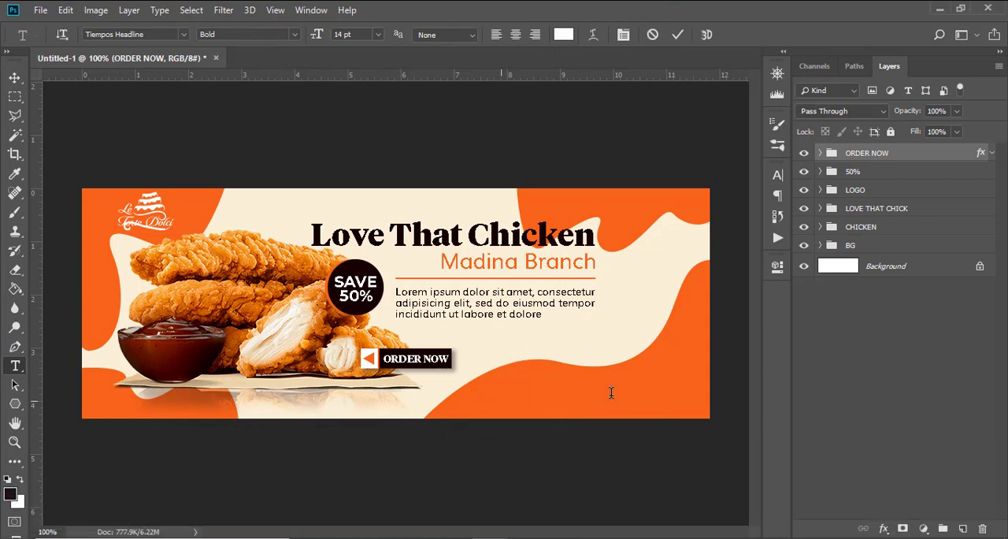
pyautogui.hotkey('alt', 'Tab')
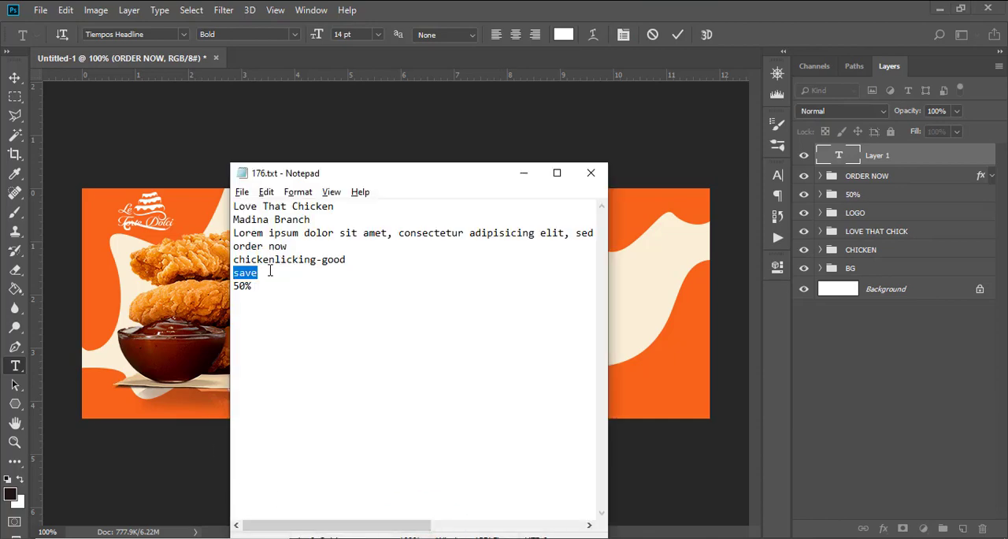
pyautogui.moveTo(348, 261); pyautogui.dragTo(234, 260)
pyautogui.hotkey('ctrl', 'c')
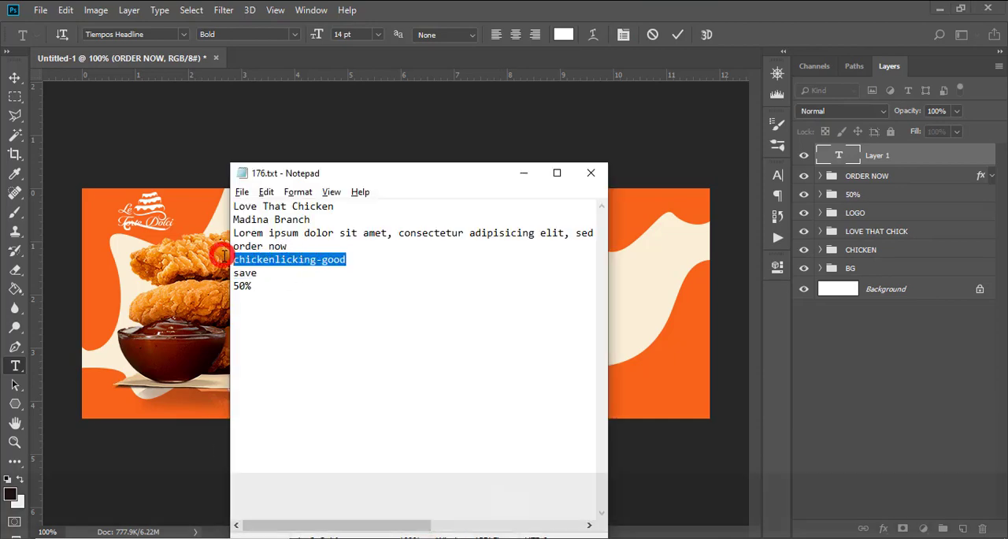
pyautogui.click(405, 12)
pyautogui.hotkey('ctrl', 'v')
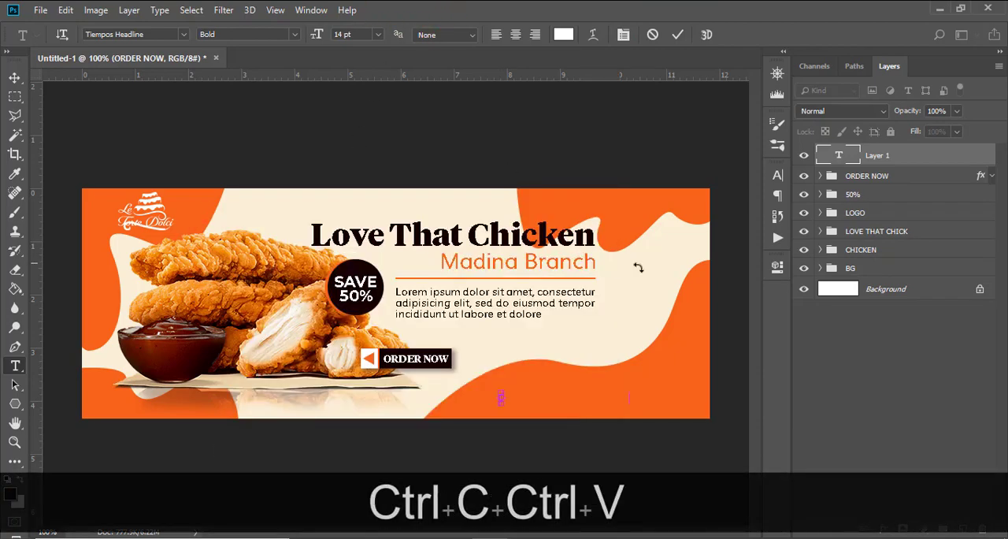
pyautogui.click(876, 161)
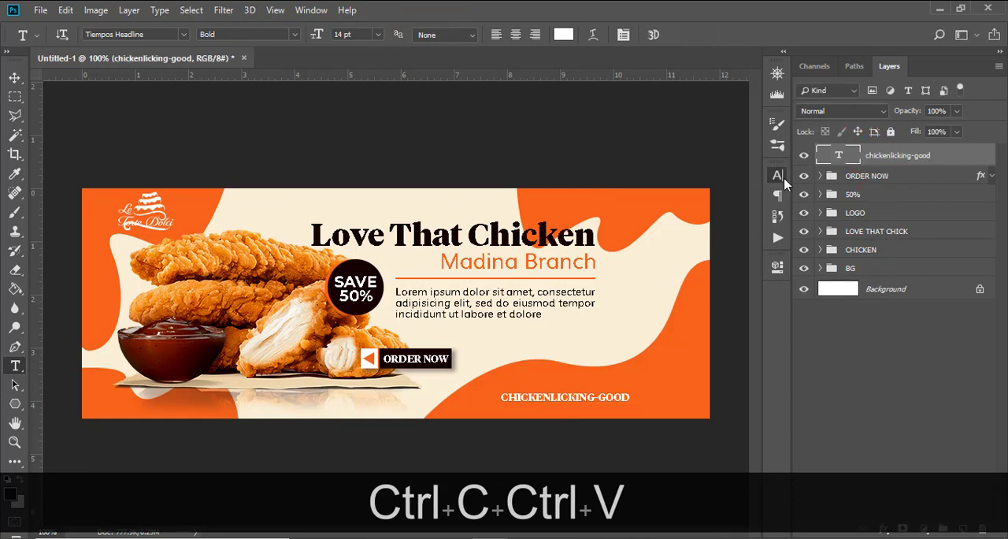
# Step: Set the chickenlicking-good text in Muli SemiBold and turn off its all-caps formatting
pyautogui.click(778, 176)
pyautogui.click(692, 195)
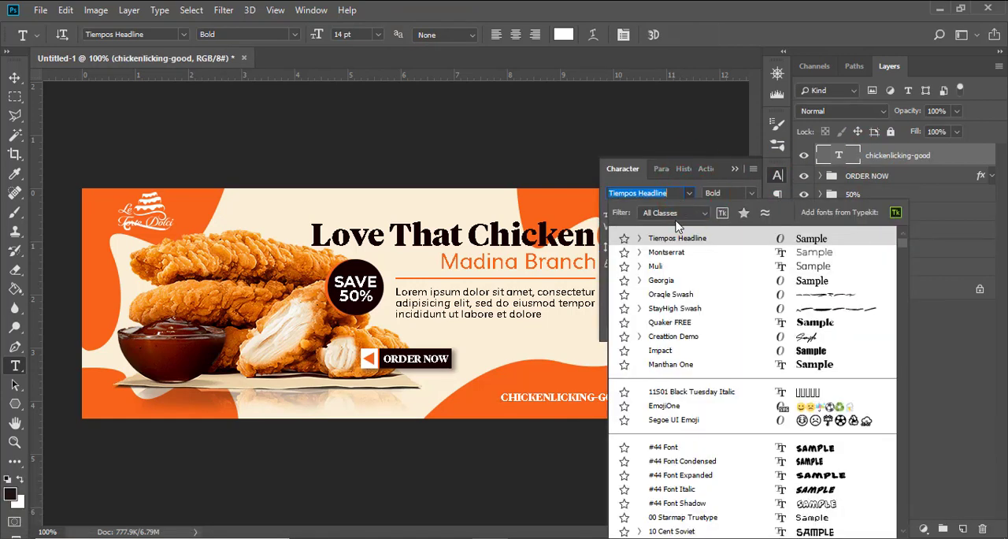
pyautogui.click(660, 262)
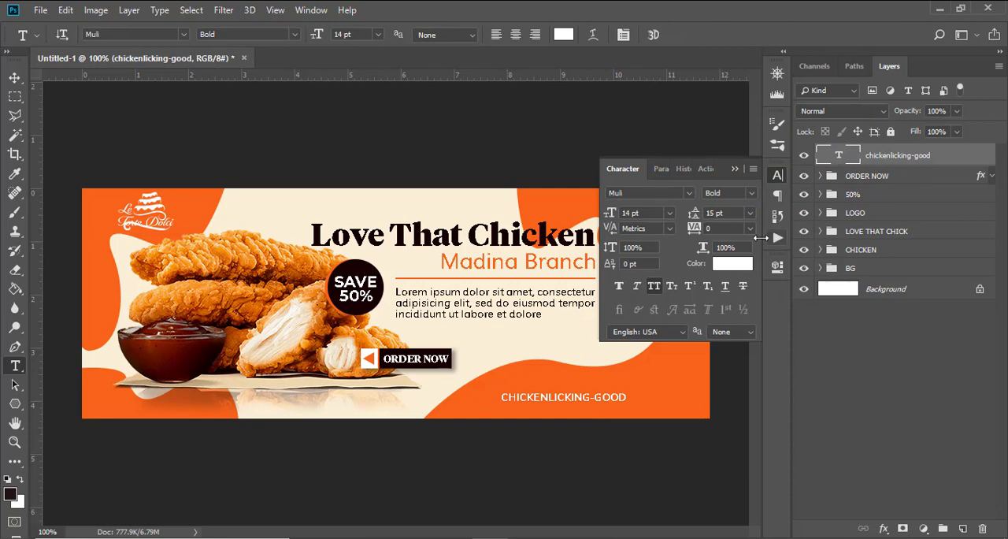
pyautogui.click(656, 288)
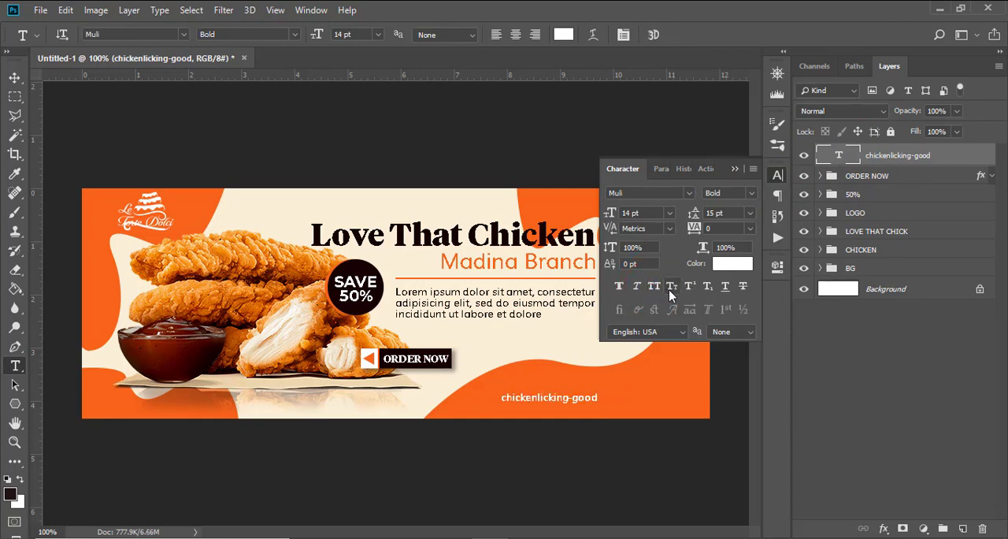
pyautogui.click(752, 193)
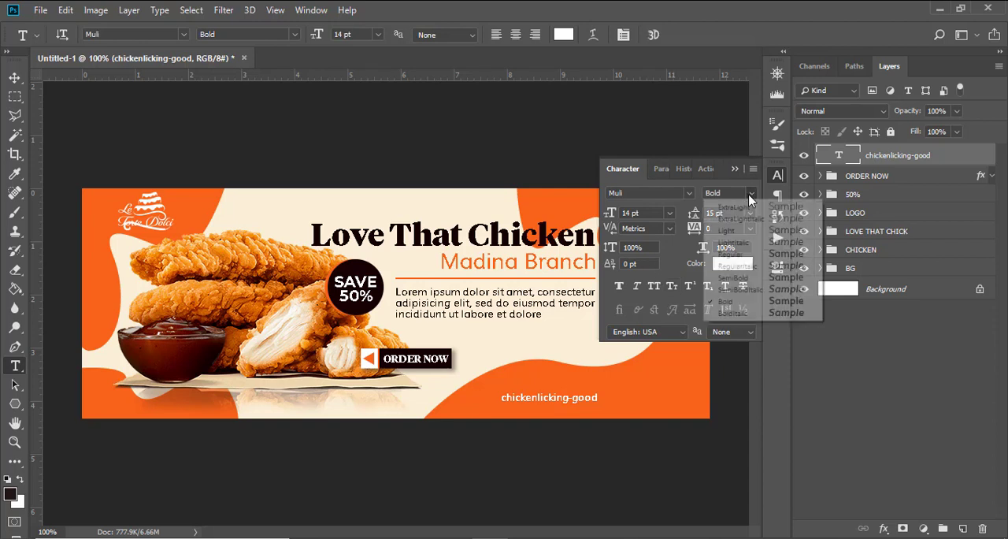
pyautogui.click(730, 279)
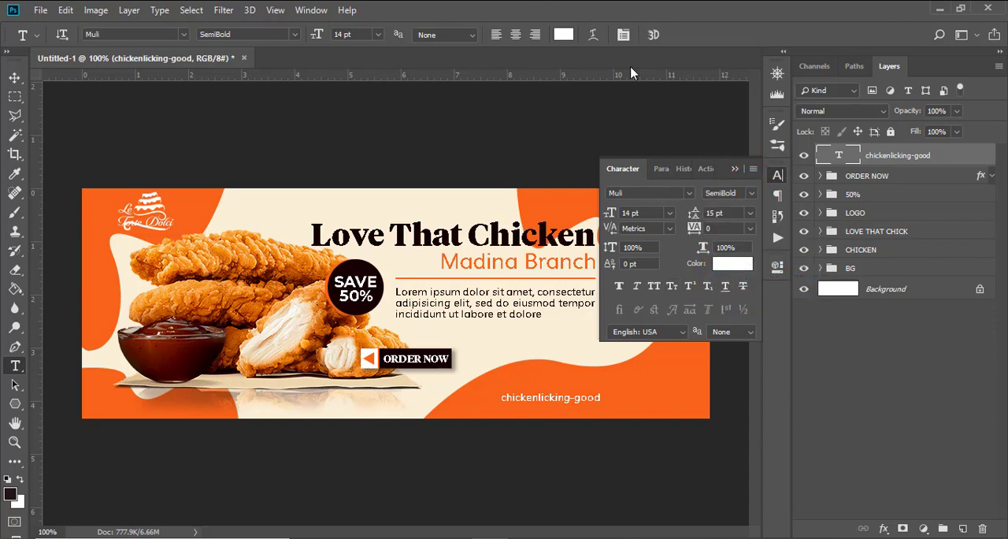
# Step: Set the chickenlicking-good text size to 16 pt and shift it left along the orange wave
pyautogui.click(644, 214)
pyautogui.write('16')
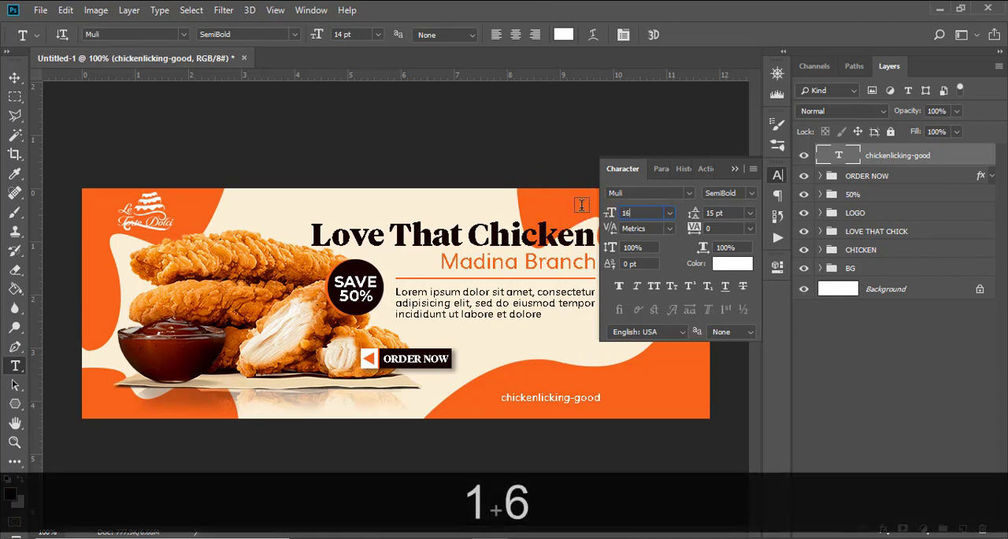
pyautogui.press('Return')
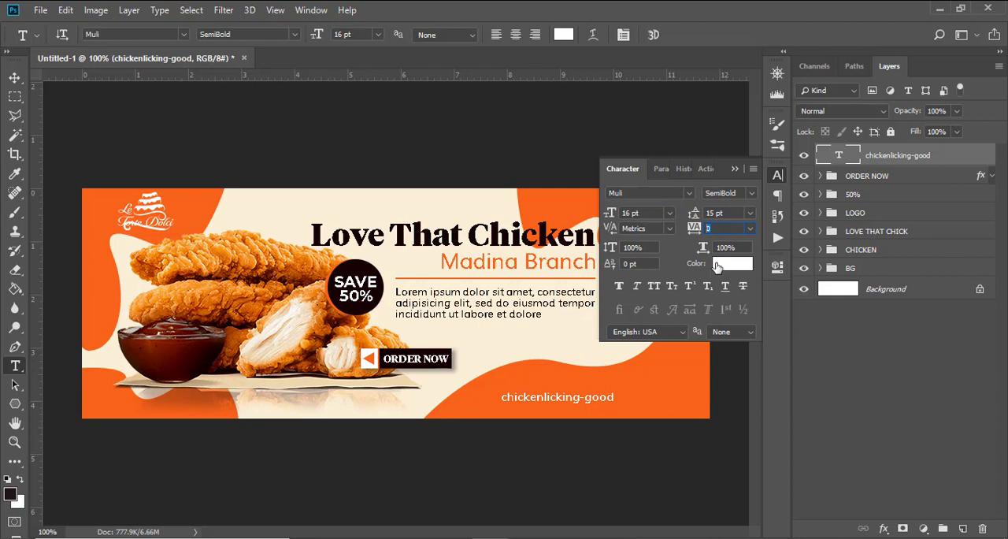
pyautogui.click(735, 168)
pyautogui.press('v')
pyautogui.moveTo(571, 413); pyautogui.dragTo(531, 413)
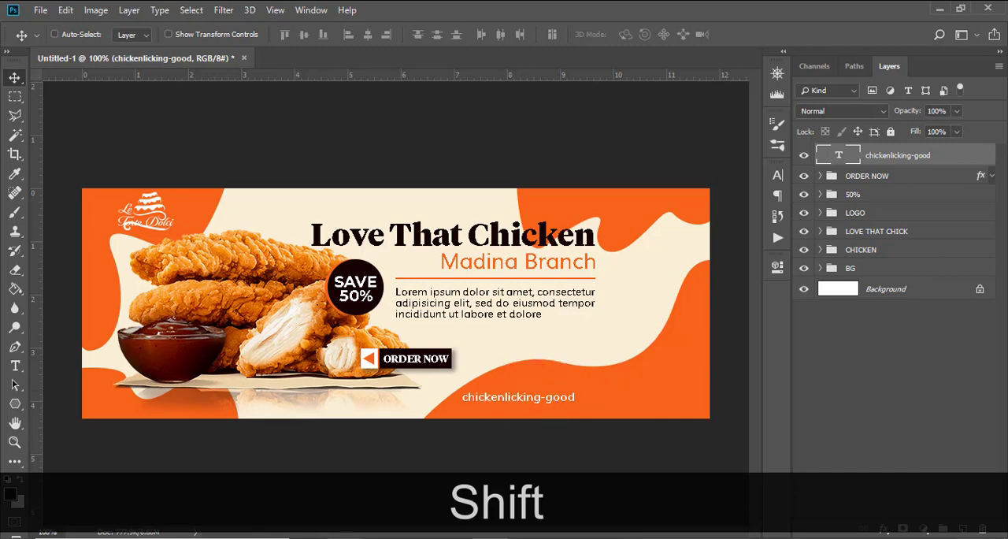
# Step: Place the Twitter (1.png), Facebook (Layer 1.png) and Instagram (Layer 2.png) icons from the FACEBOOK BANNER 1 folder into the banner
pyautogui.moveTo(312, 537)
pyautogui.click(227, 483)
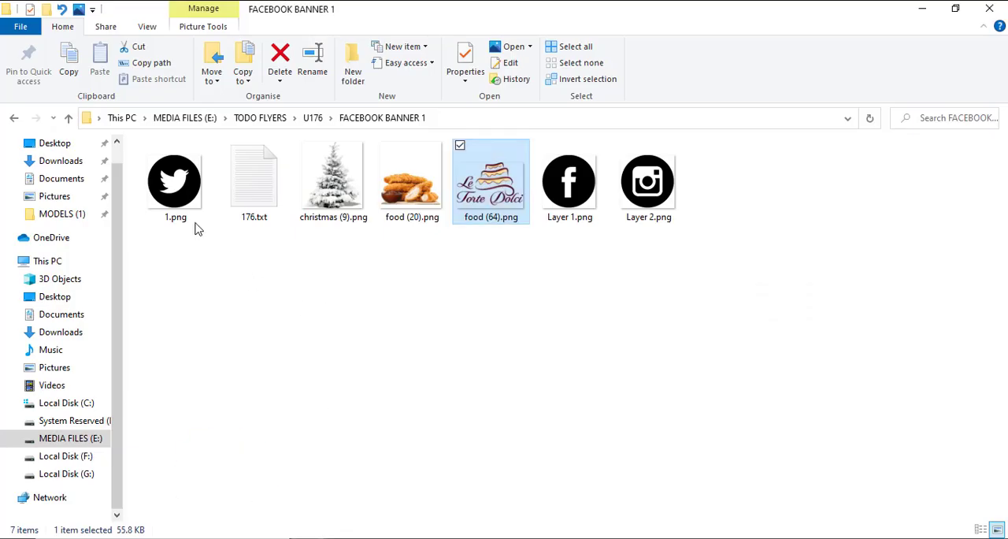
pyautogui.moveTo(185, 190); pyautogui.dragTo(396, 304)
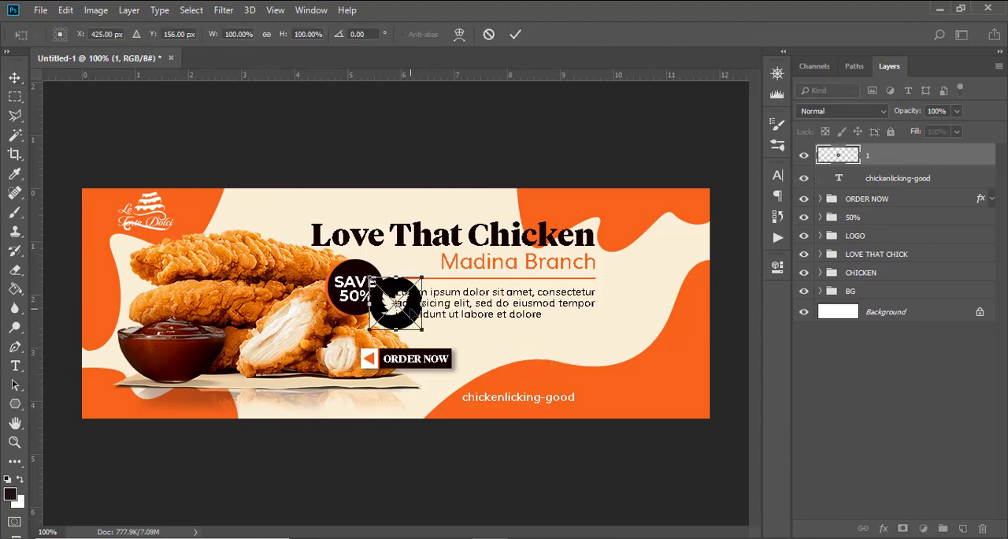
pyautogui.press('Return')
pyautogui.moveTo(312, 537)
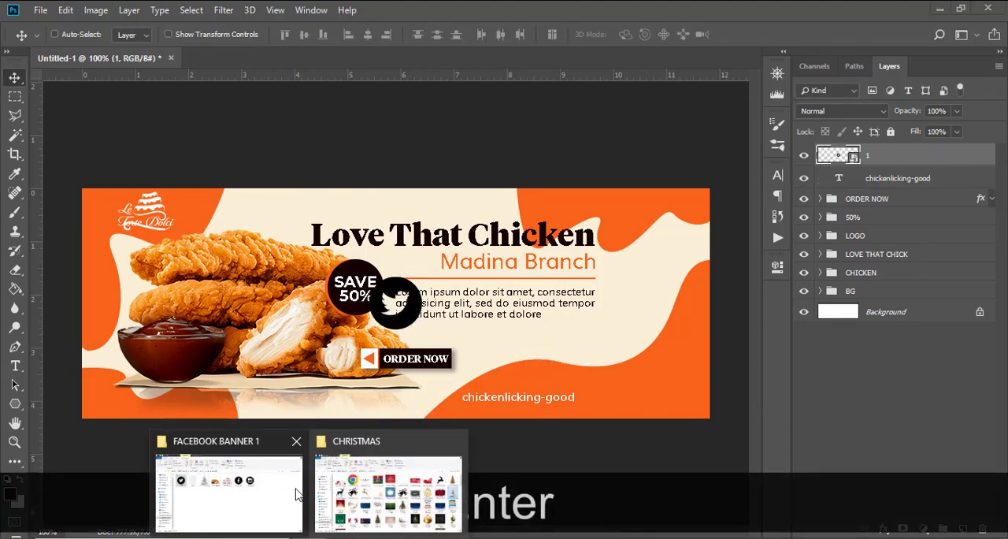
pyautogui.click(255, 482)
pyautogui.moveTo(568, 182); pyautogui.dragTo(395, 304)
pyautogui.press('Return')
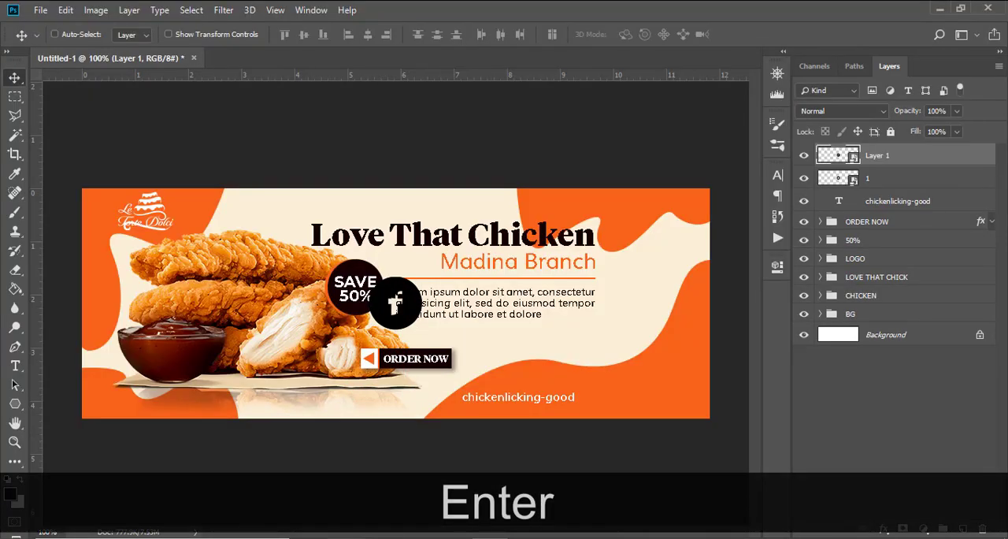
pyautogui.moveTo(307, 534)
pyautogui.click(265, 476)
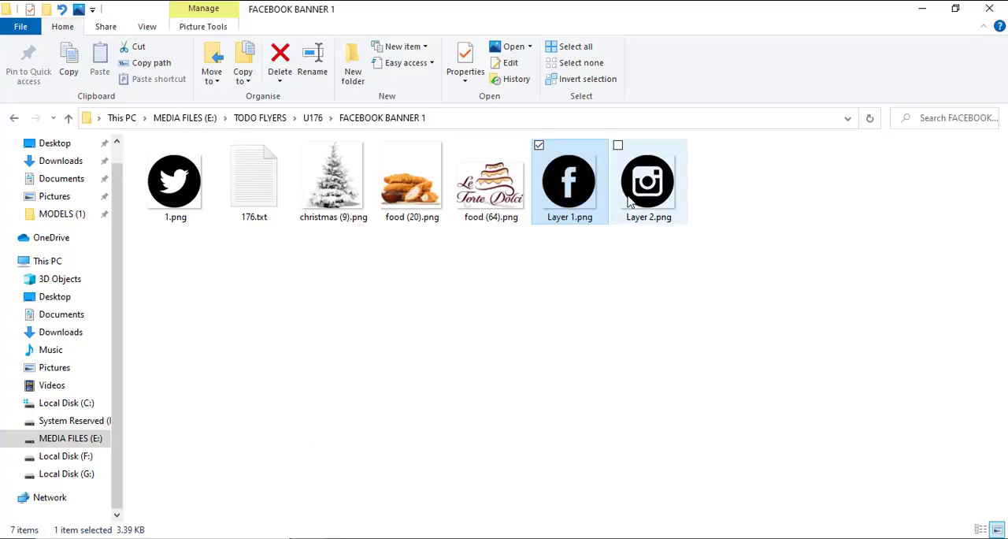
pyautogui.moveTo(630, 203); pyautogui.dragTo(505, 376)
pyautogui.press('Return')
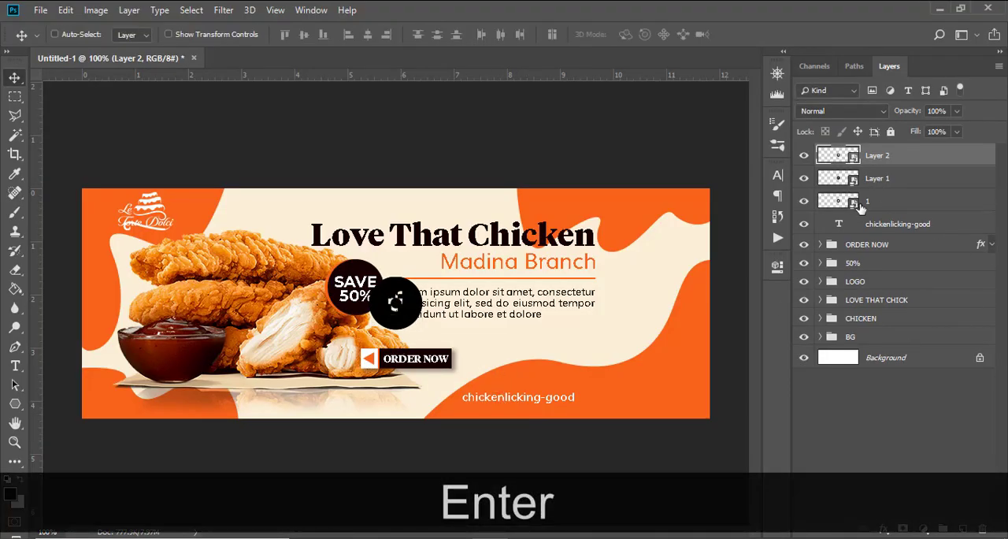
# Step: Show the guides and spread the stacked icons into a horizontal row of Twitter, Facebook and Instagram
pyautogui.hotkey('ctrl', 'h')
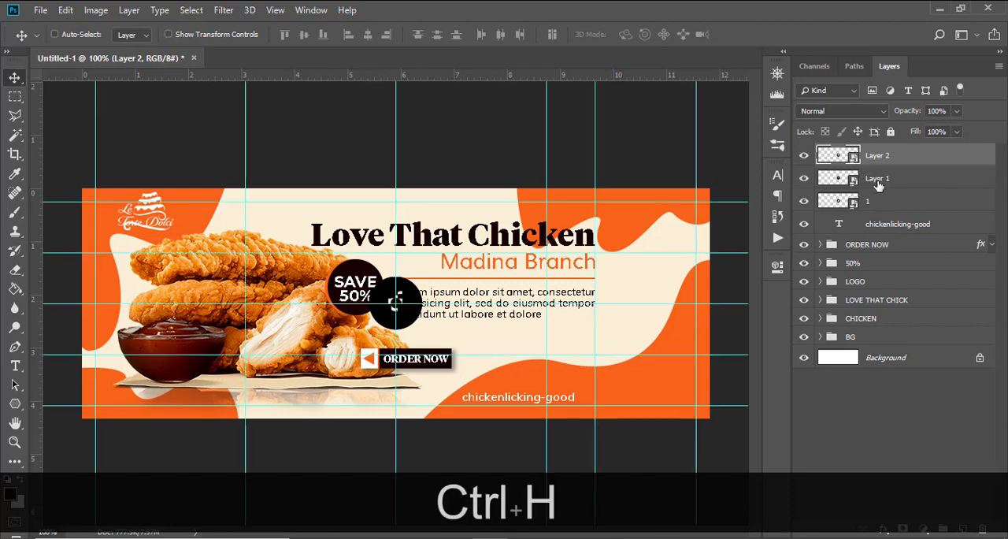
pyautogui.click(866, 180)
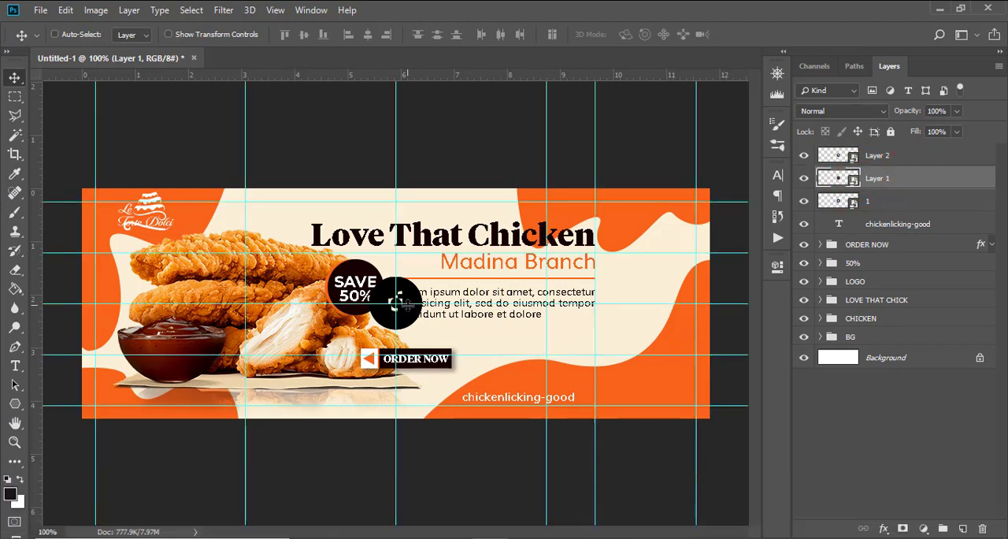
pyautogui.moveTo(413, 319); pyautogui.dragTo(525, 329)
pyautogui.click(858, 160)
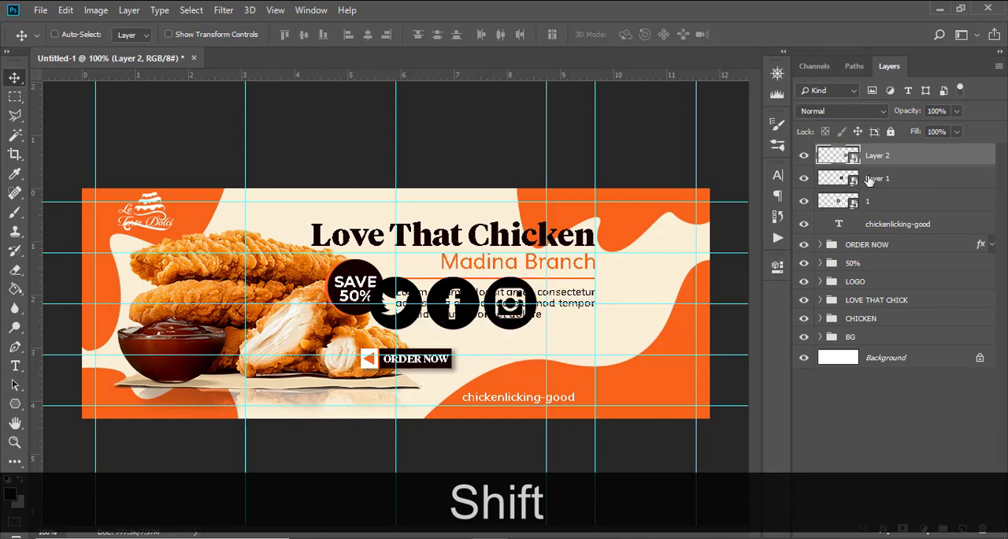
# Step: Scale the three social media icons down together to roughly a third of their size
pyautogui.keyDown('shift'); pyautogui.click(878, 203); pyautogui.keyUp('shift')
pyautogui.hotkey('ctrl', 'shift', 't')
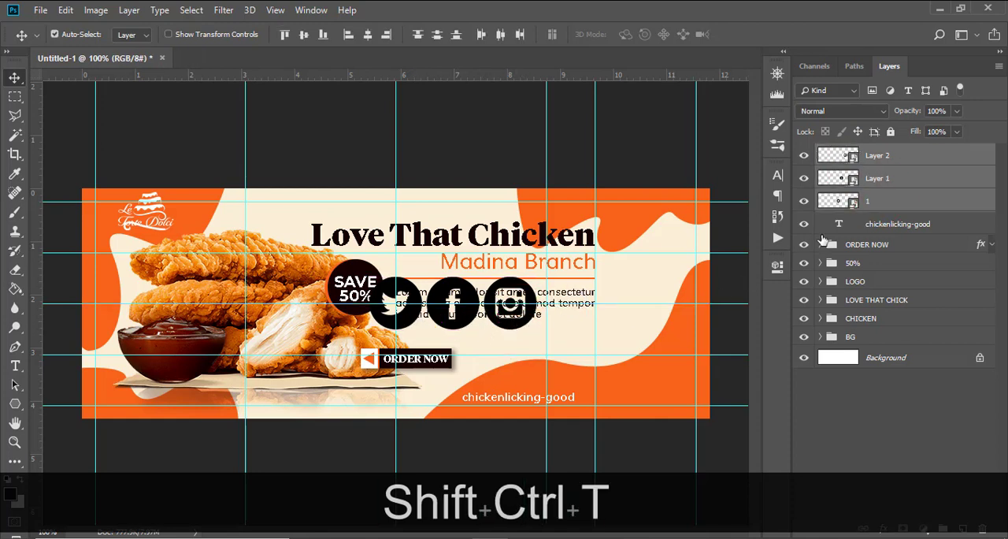
pyautogui.moveTo(535, 335); pyautogui.dragTo(427, 294)
pyautogui.press('Return')
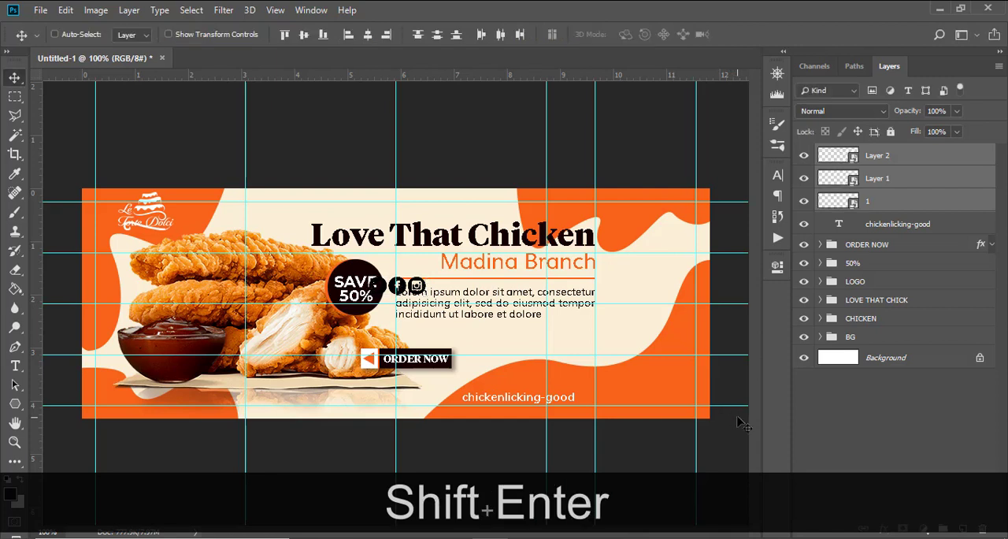
# Step: Move the icon row beside the end of the chickenlicking-good text and nudge it right to leave a small gap
pyautogui.press('v')
pyautogui.moveTo(541, 344); pyautogui.dragTo(628, 397)
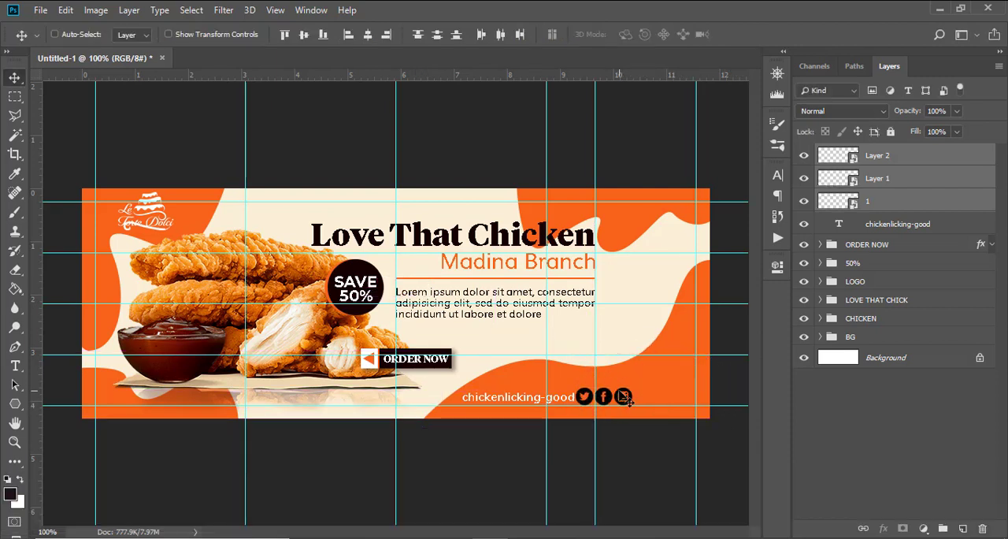
pyautogui.press('Right')
pyautogui.press('Right')
pyautogui.press('Right')
pyautogui.press('Right')
pyautogui.press('Right')
pyautogui.press('Right')
pyautogui.press('Right')
pyautogui.press('Right')
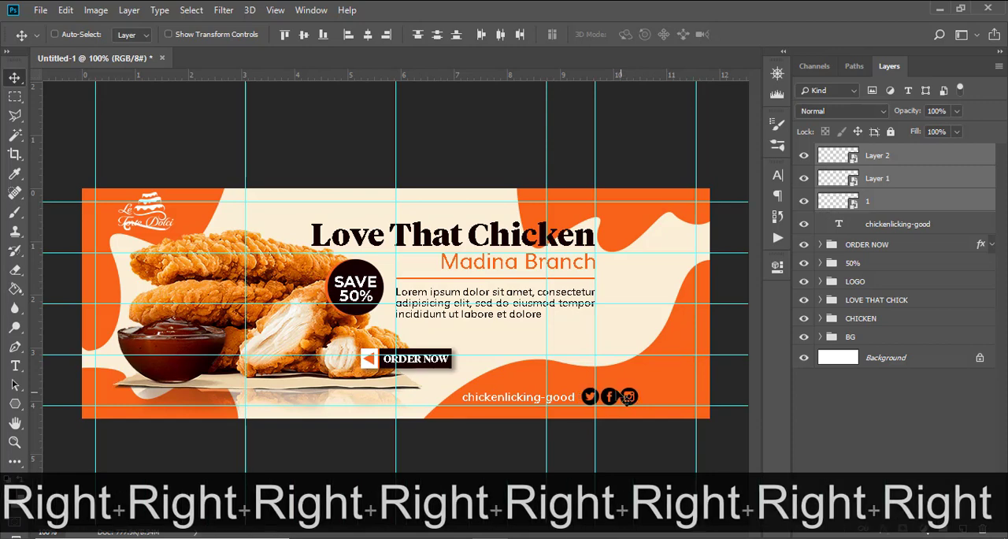
# Step: Apply a white (ffffff) color overlay at 100% opacity to the Twitter icon
pyautogui.click(893, 210)
pyautogui.doubleClick(971, 198)
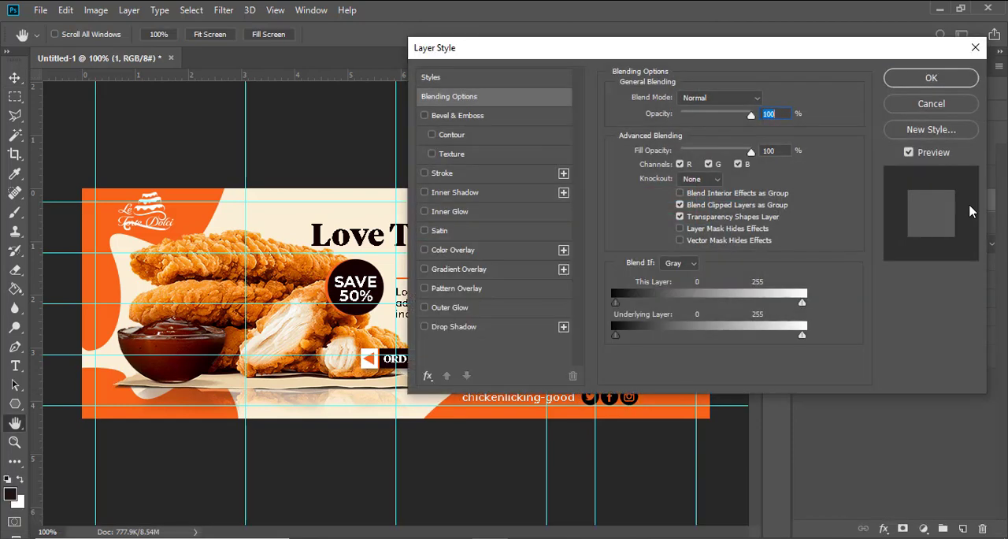
pyautogui.click(453, 250)
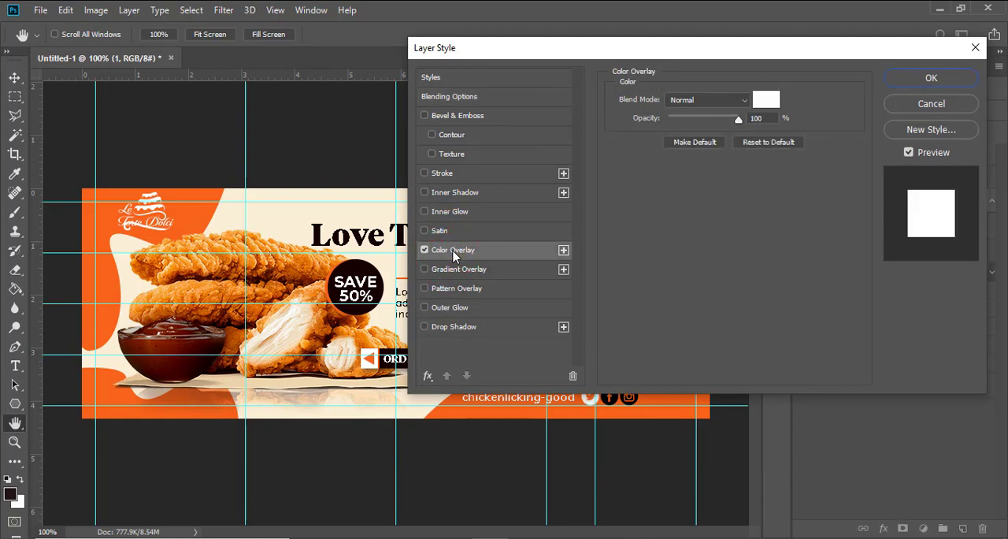
pyautogui.click(766, 99)
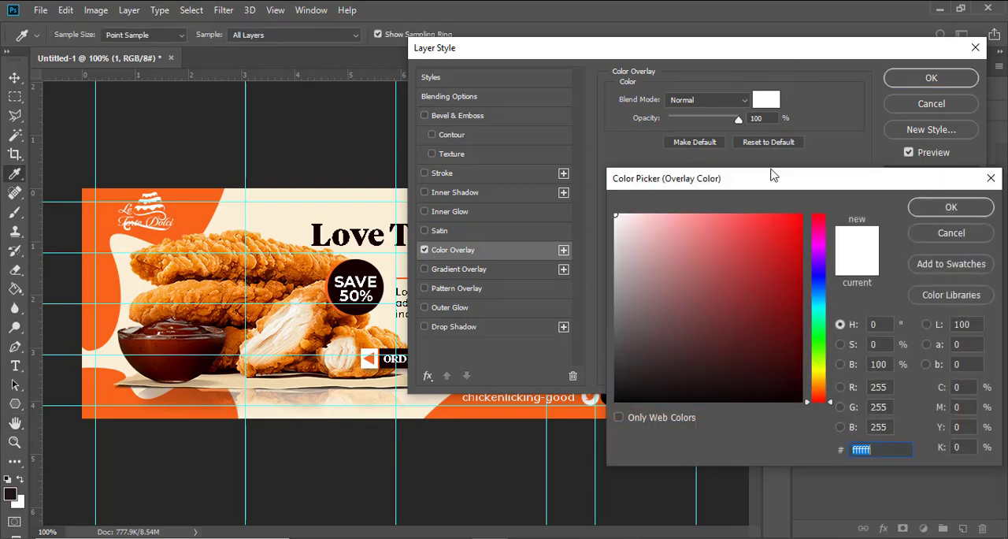
pyautogui.click(952, 205)
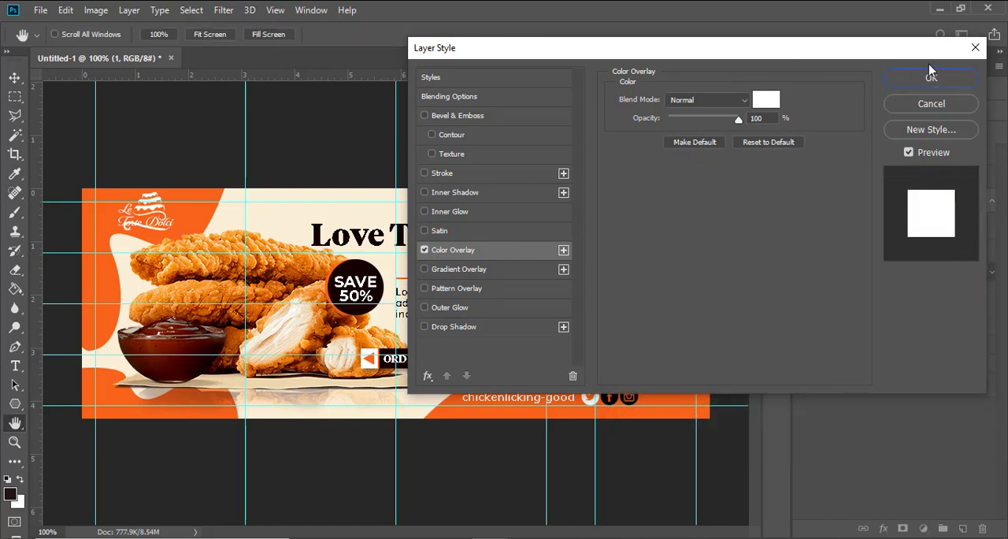
# Step: Add a Multiply drop shadow to the Twitter icon with 40% opacity, 5 px distance, 13% spread and 8 px size
pyautogui.click(447, 328)
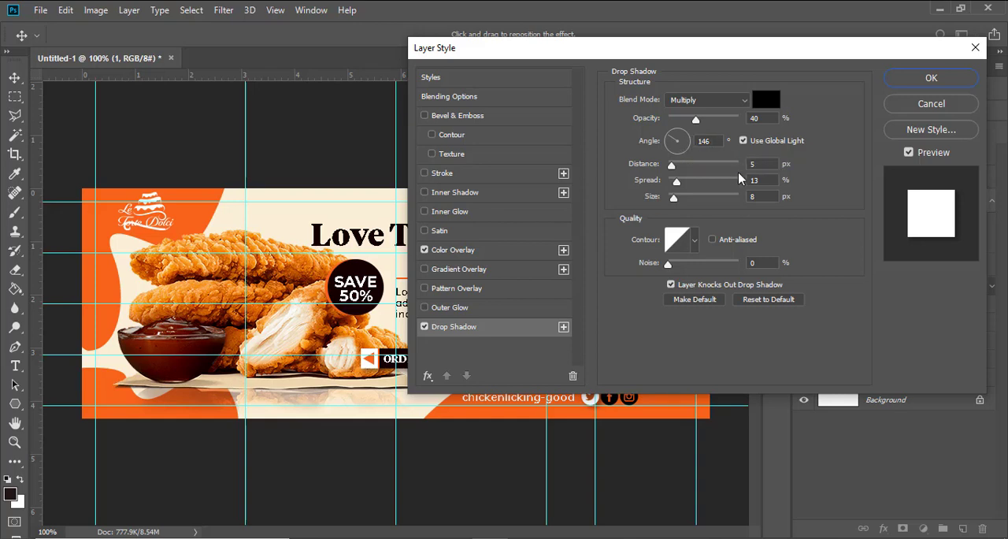
pyautogui.click(758, 164)
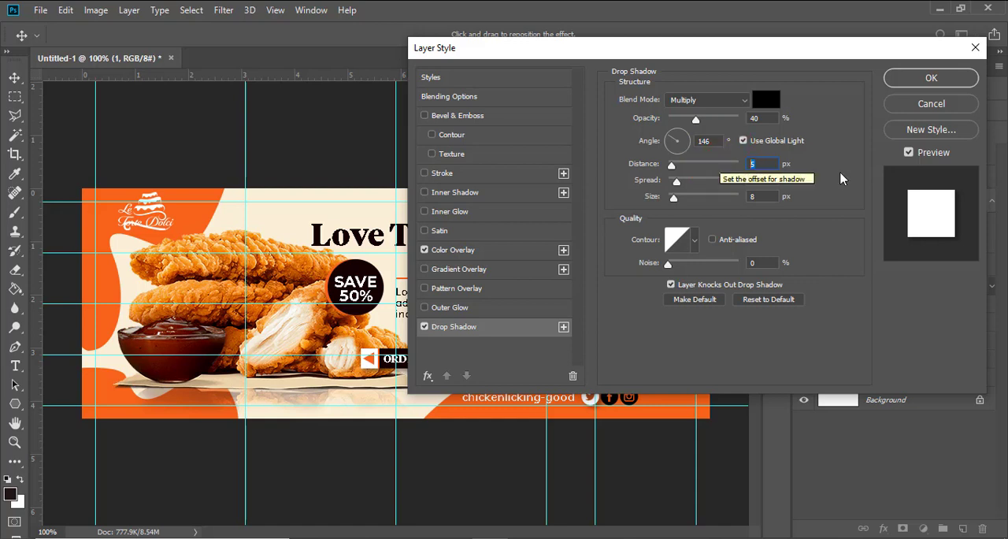
pyautogui.moveTo(723, 42); pyautogui.dragTo(605, 13)
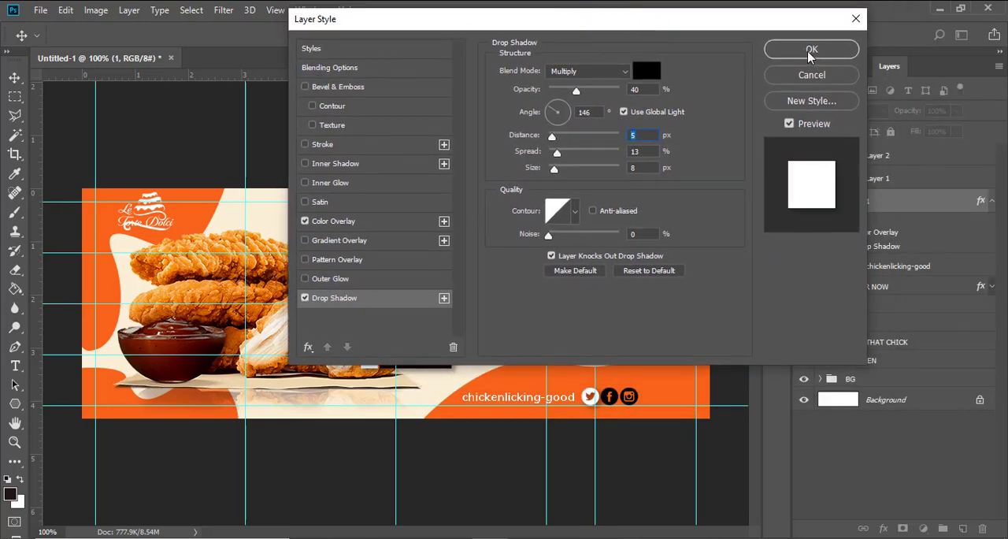
pyautogui.click(807, 49)
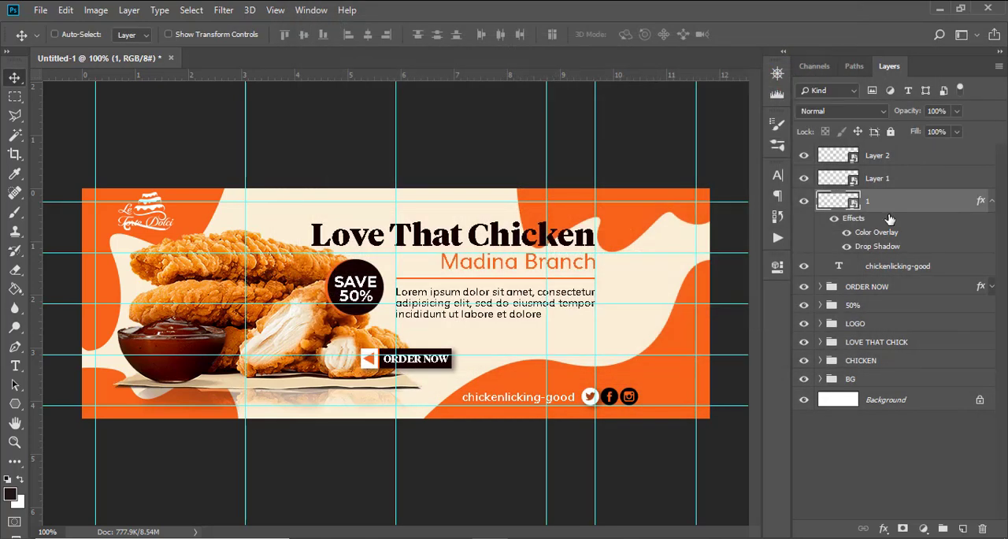
# Step: Copy the Twitter icon's layer style to the Facebook and Instagram icon layers and collapse all three effect lists
pyautogui.rightClick(980, 202)
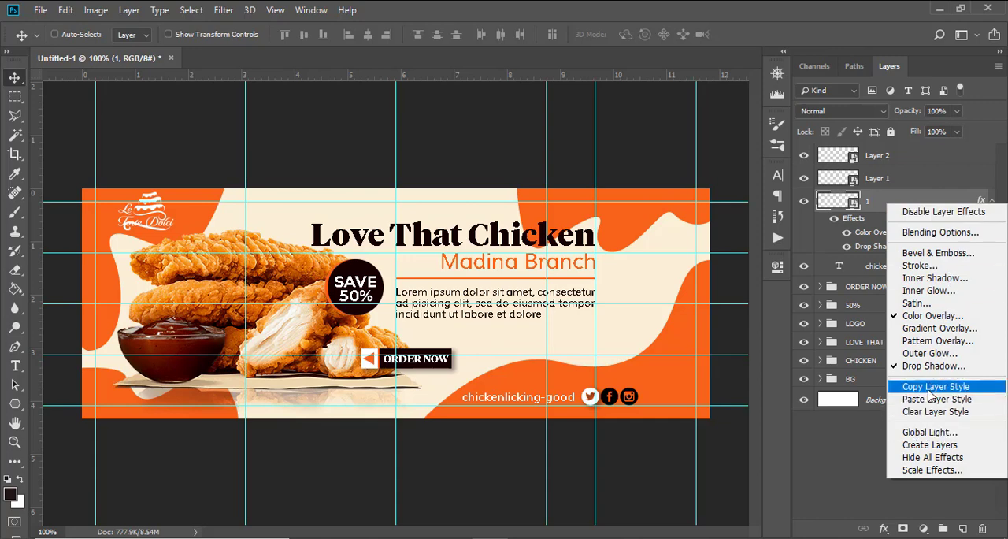
pyautogui.click(935, 386)
pyautogui.click(888, 179)
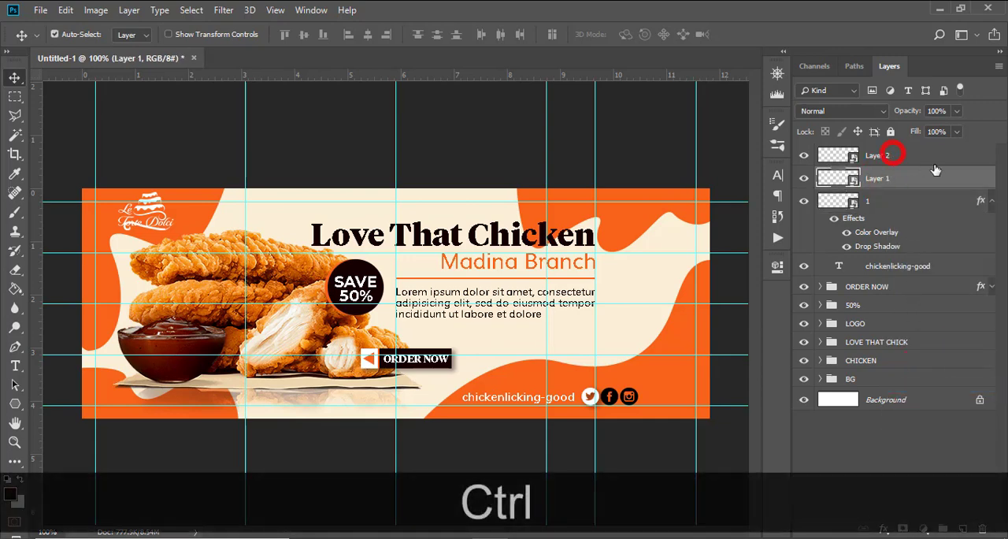
pyautogui.keyDown('ctrl'); pyautogui.click(893, 155); pyautogui.keyUp('ctrl')
pyautogui.rightClick(940, 157)
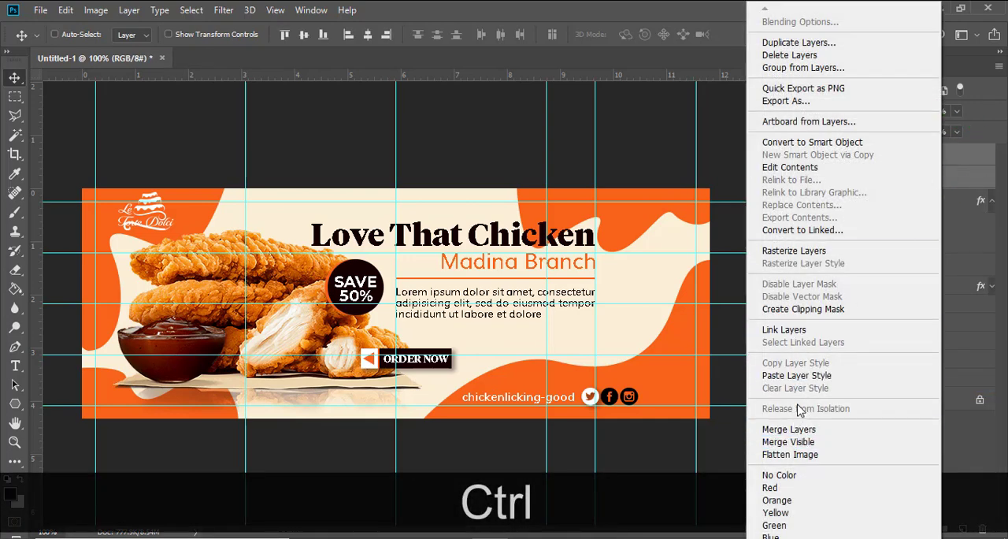
pyautogui.click(799, 376)
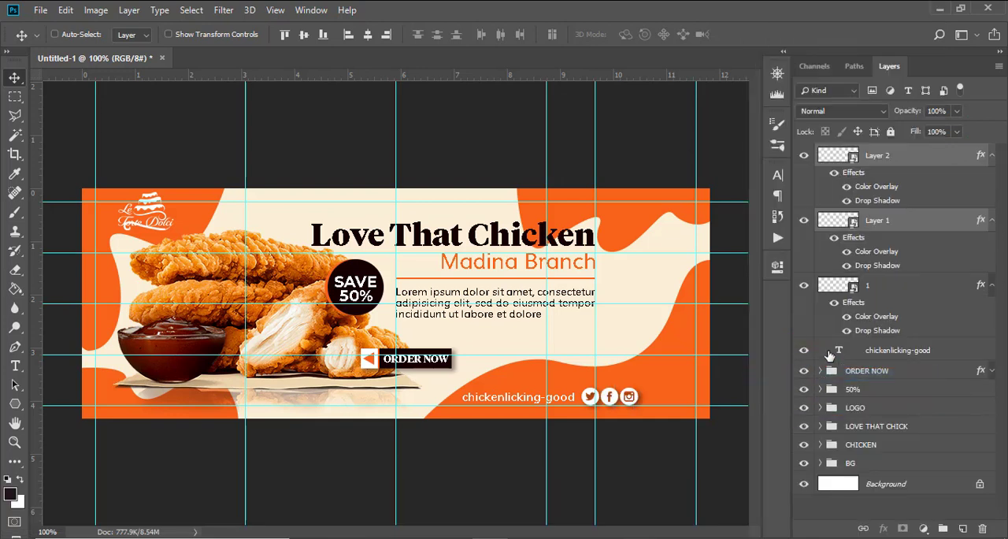
pyautogui.click(992, 155)
pyautogui.click(991, 178)
pyautogui.click(991, 201)
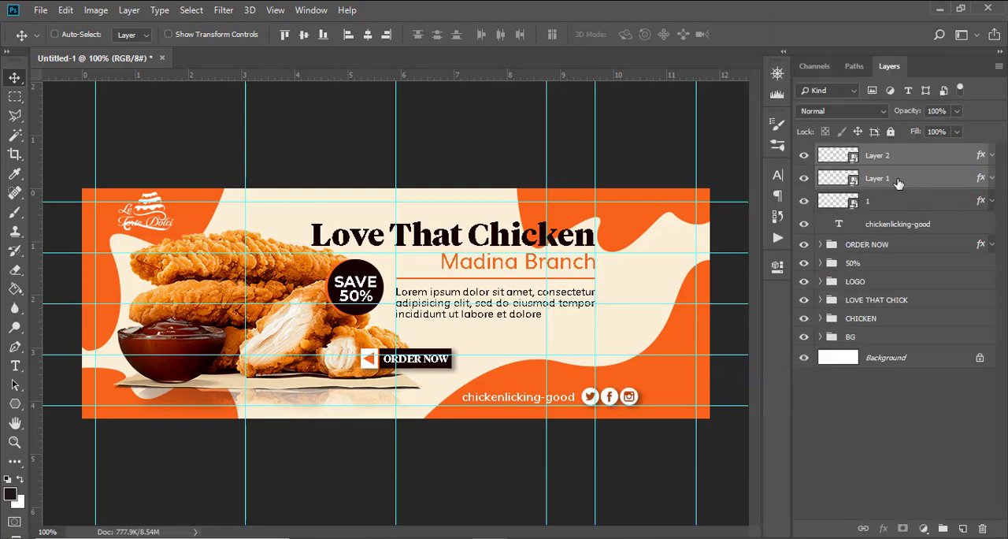
# Step: Group the chickenlicking-good text with the three icon layers as HANDLES and hide the guides
pyautogui.press('shift')
pyautogui.keyDown('shift'); pyautogui.click(886, 226); pyautogui.keyUp('shift')
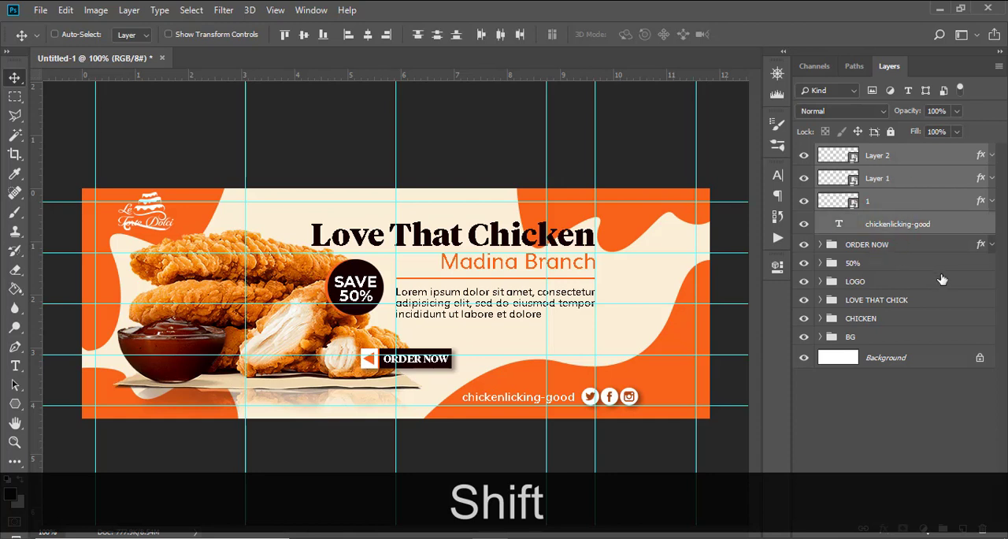
pyautogui.hotkey('ctrl', 'shift', 'g')
pyautogui.doubleClick(861, 153)
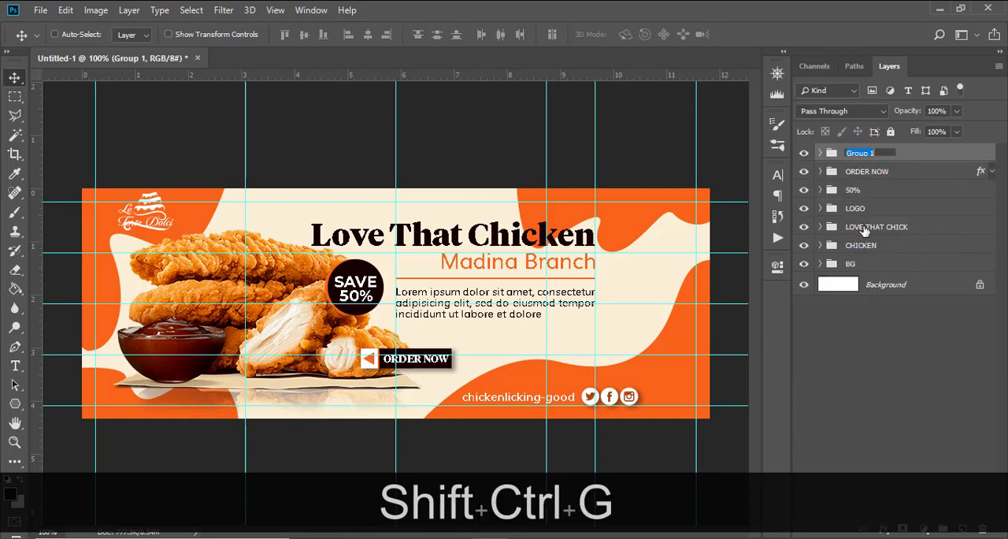
pyautogui.write('HA')
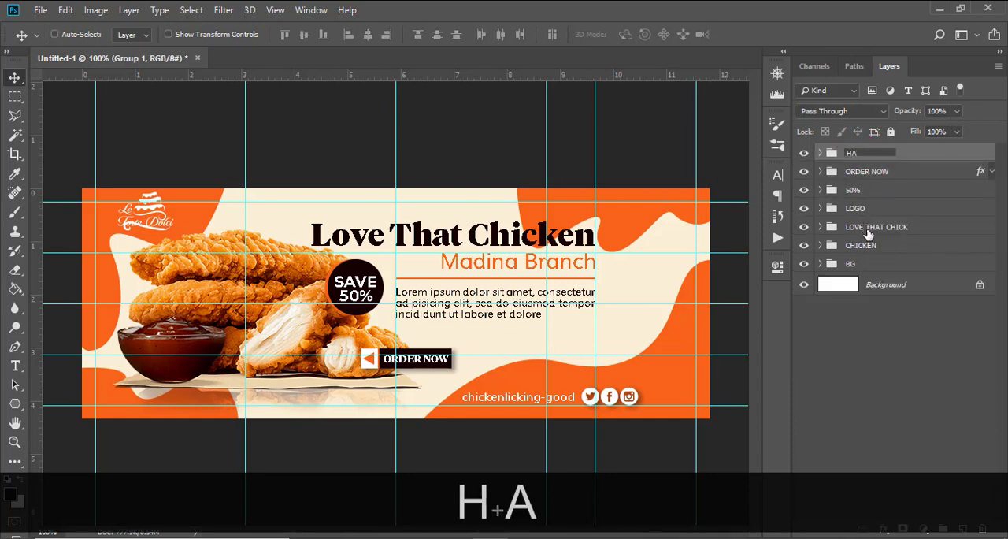
pyautogui.write('NDLES')
pyautogui.press('Return')
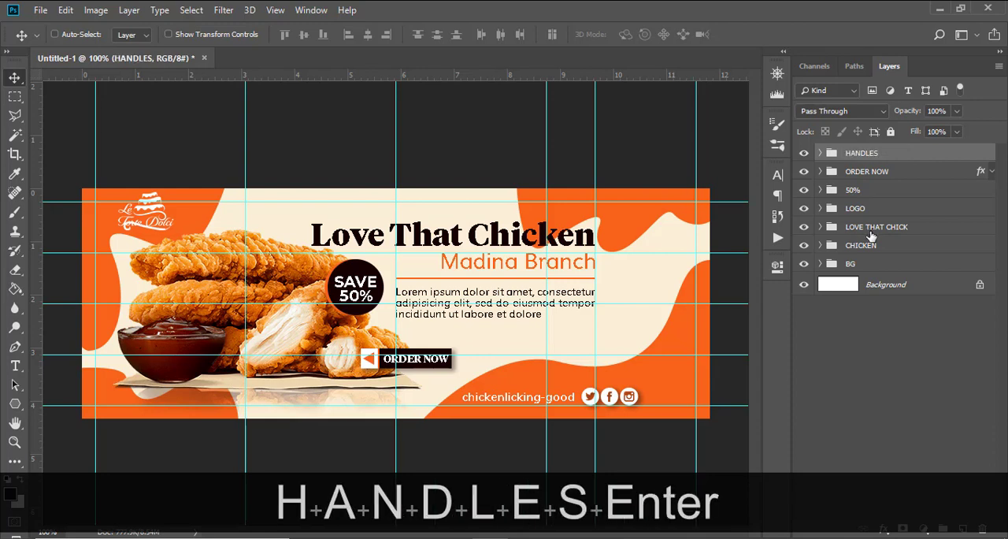
pyautogui.hotkey('ctrl', 'h')
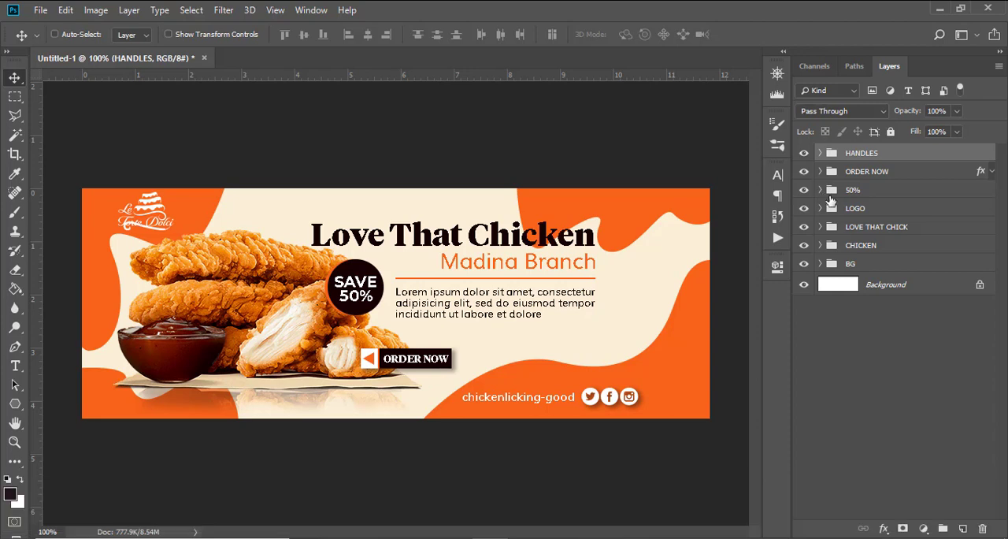
# Step: Add a Gradient Map adjustment layer above all groups and set its dark starting color stop to 030303
pyautogui.click(923, 528)
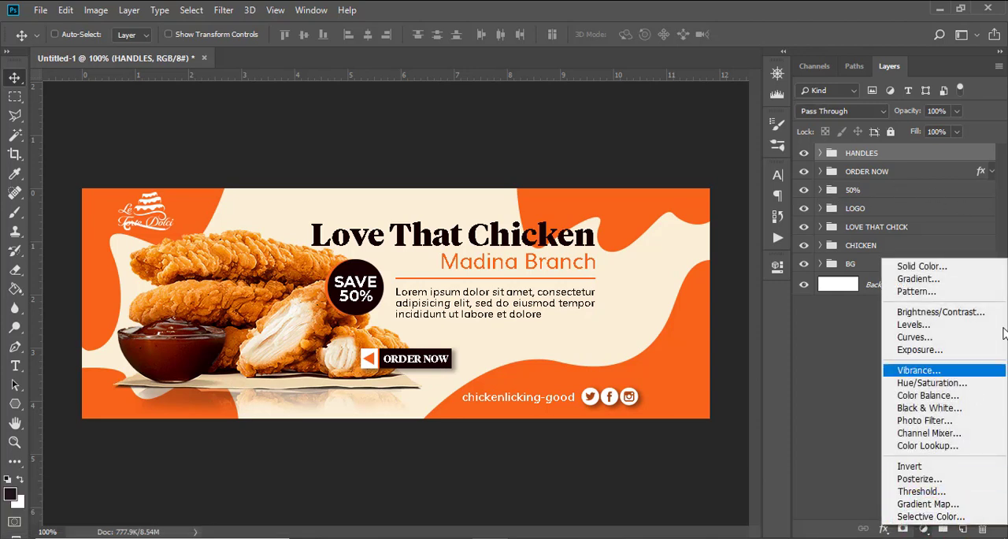
pyautogui.click(943, 504)
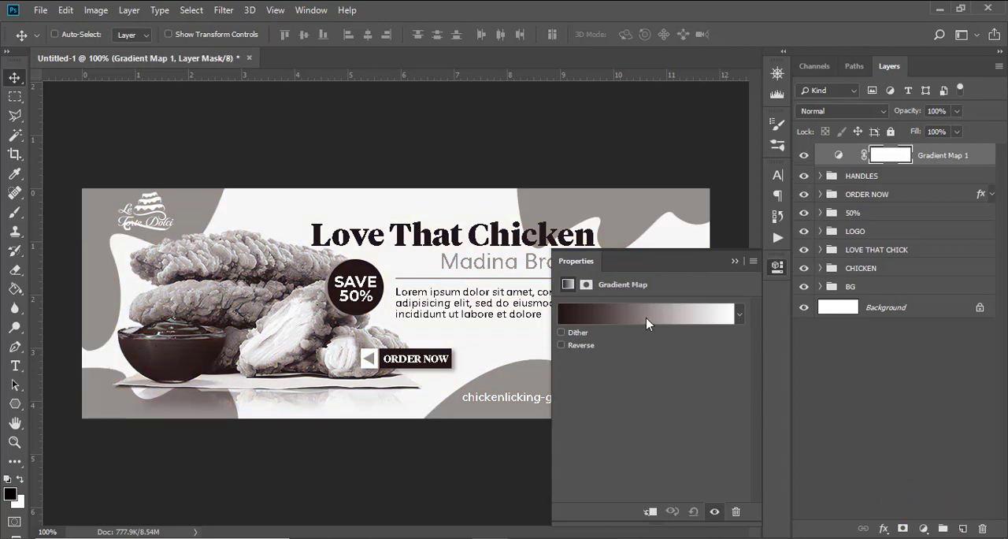
pyautogui.click(648, 321)
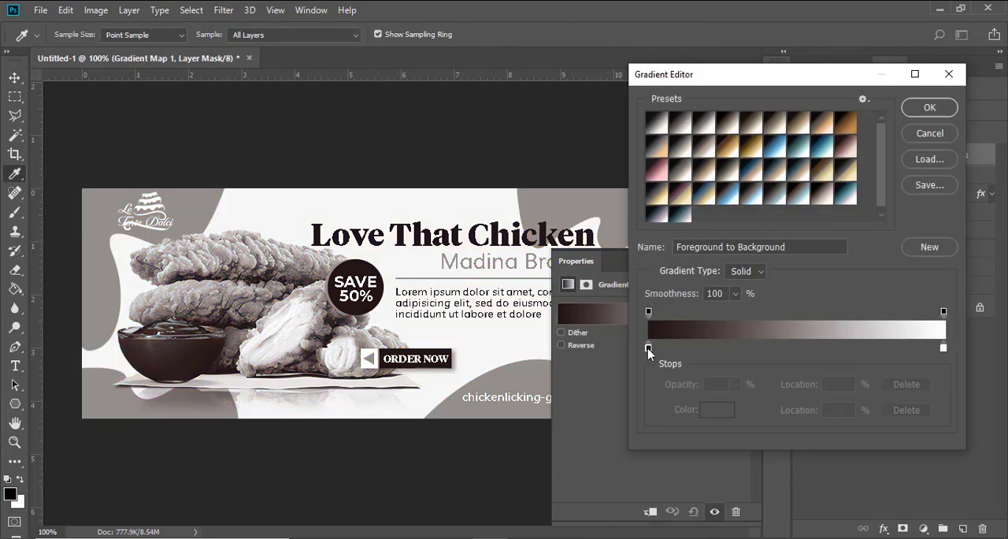
pyautogui.click(648, 348)
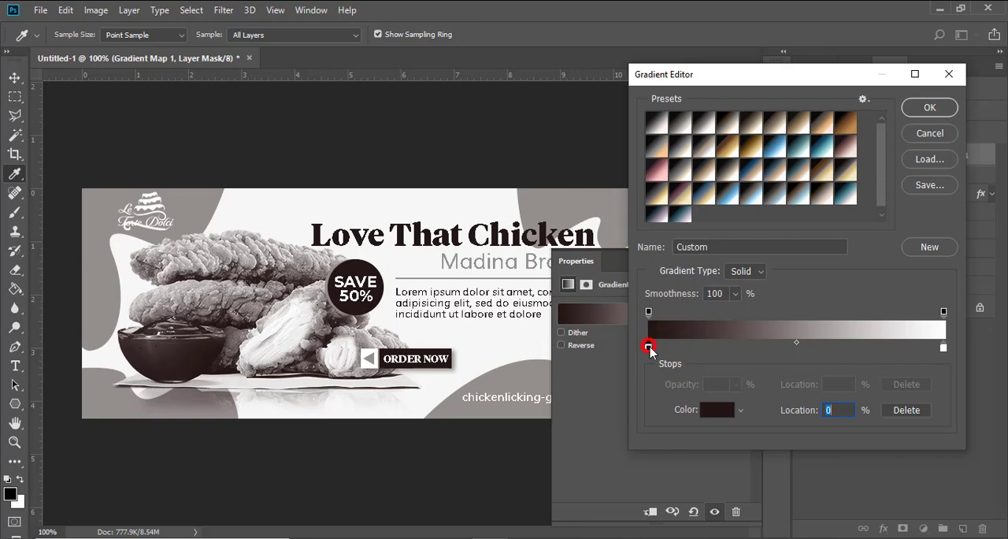
pyautogui.doubleClick(648, 346)
pyautogui.write('030303')
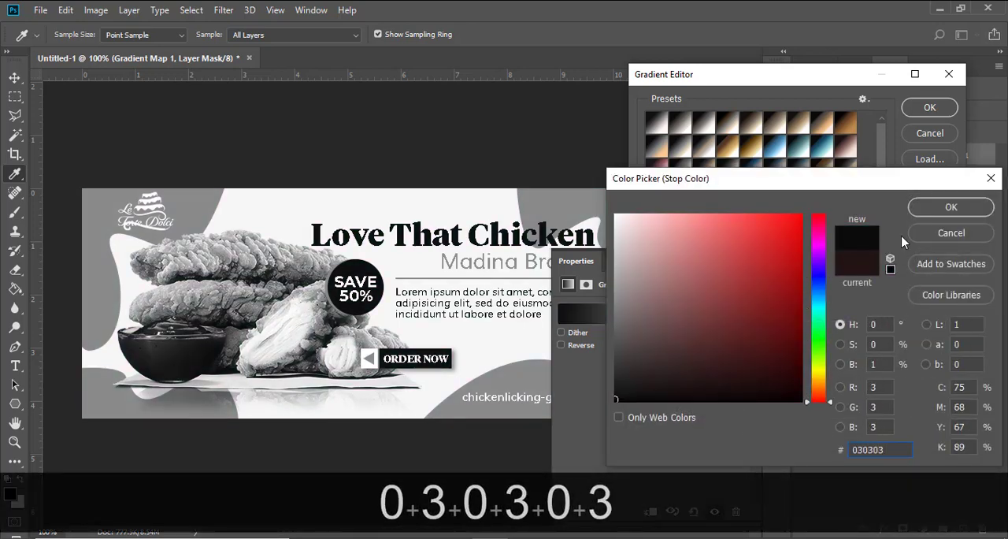
pyautogui.click(948, 208)
# Step: Add a second color stop to the gradient at 10% location with the color 383735
pyautogui.click(729, 348)
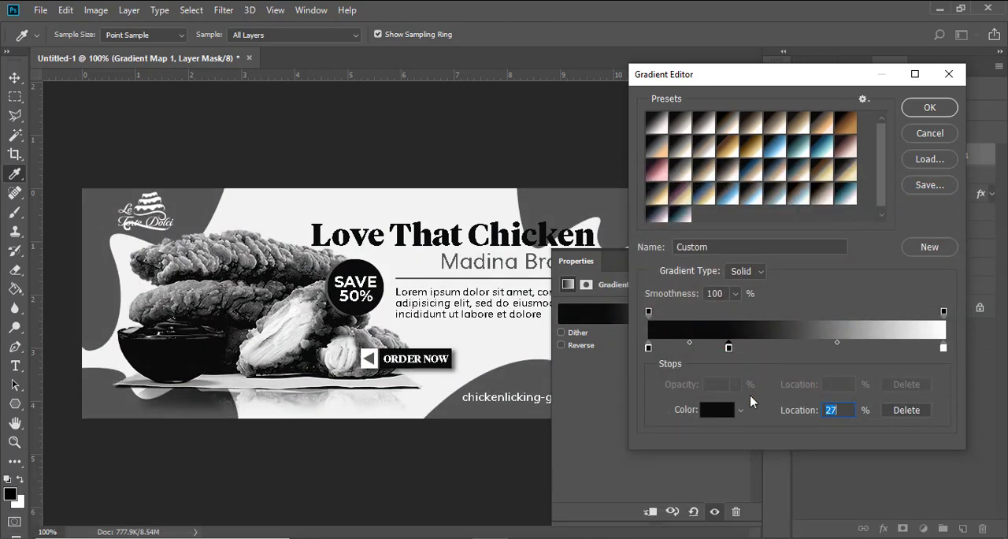
pyautogui.click(788, 407)
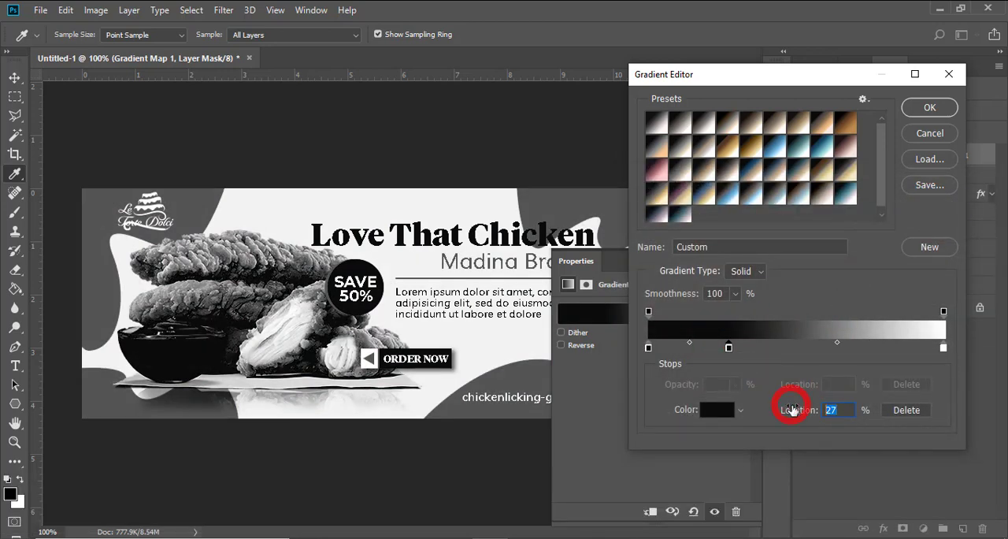
pyautogui.write('10')
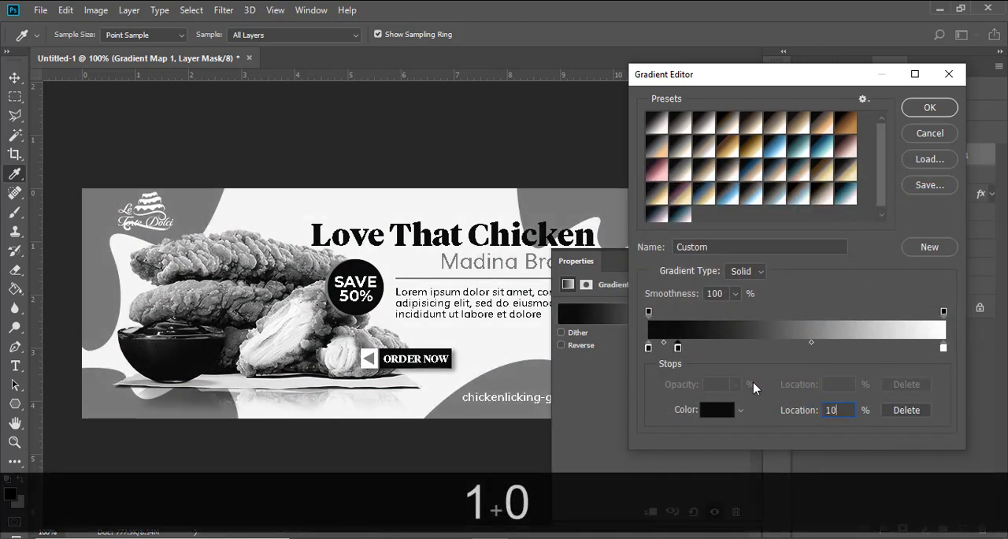
pyautogui.click(715, 411)
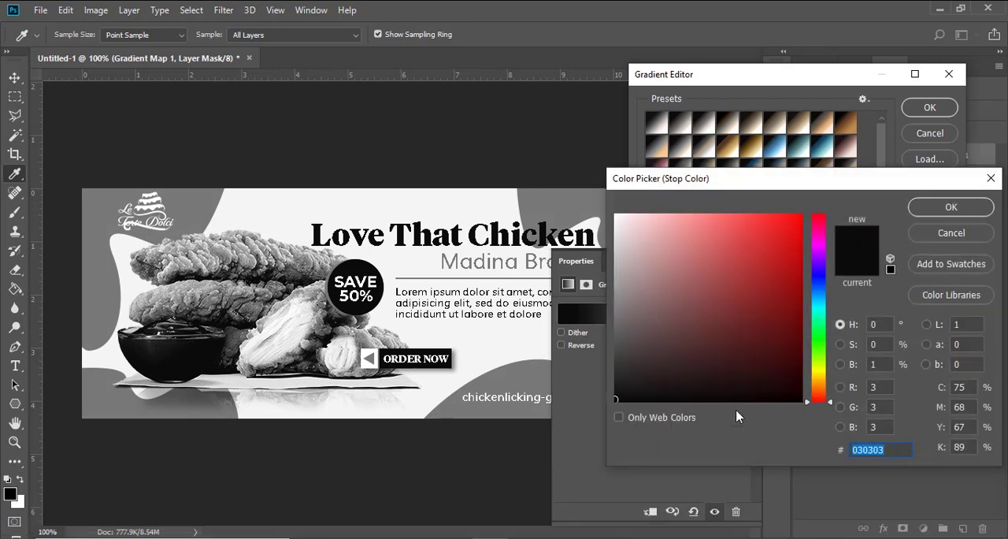
pyautogui.write('38')
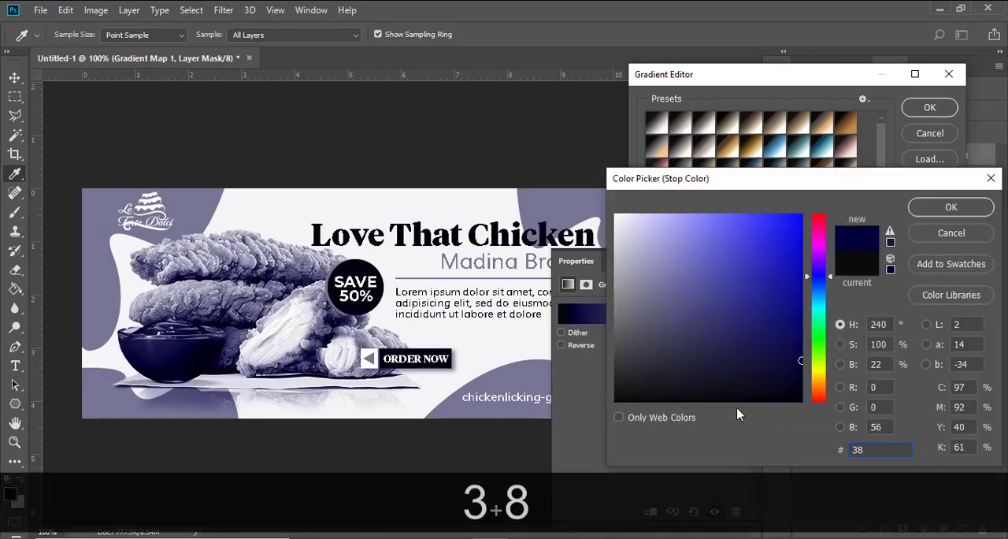
pyautogui.write('373')
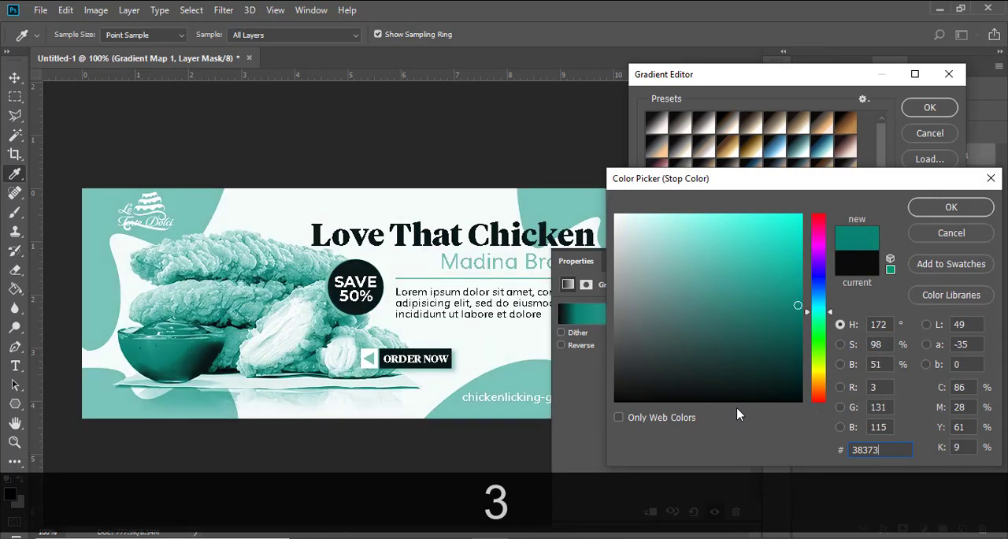
pyautogui.write('6')
pyautogui.press('BackSpace')
pyautogui.write('5')
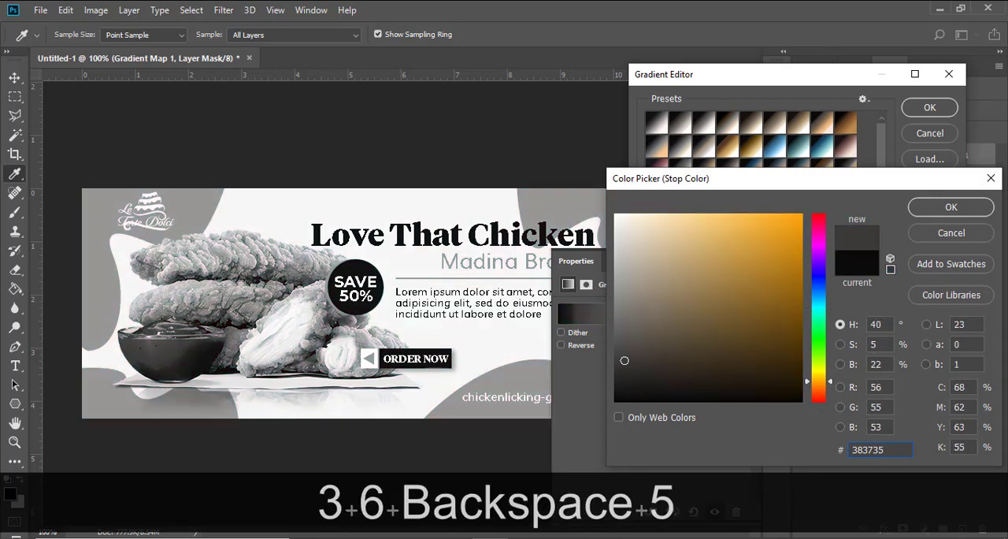
pyautogui.scroll(2, 1006, 337)
pyautogui.click(888, 450)
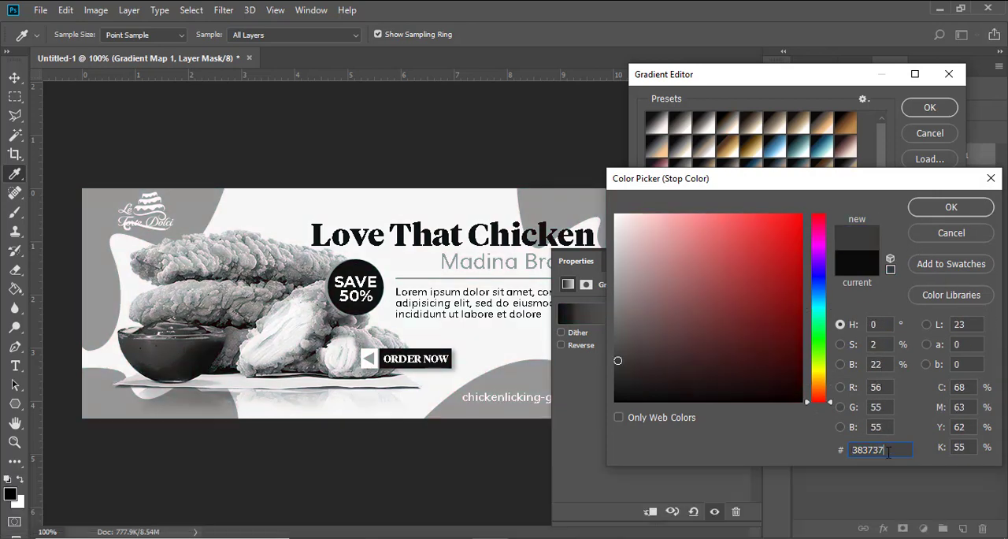
pyautogui.press('BackSpace')
pyautogui.write('5')
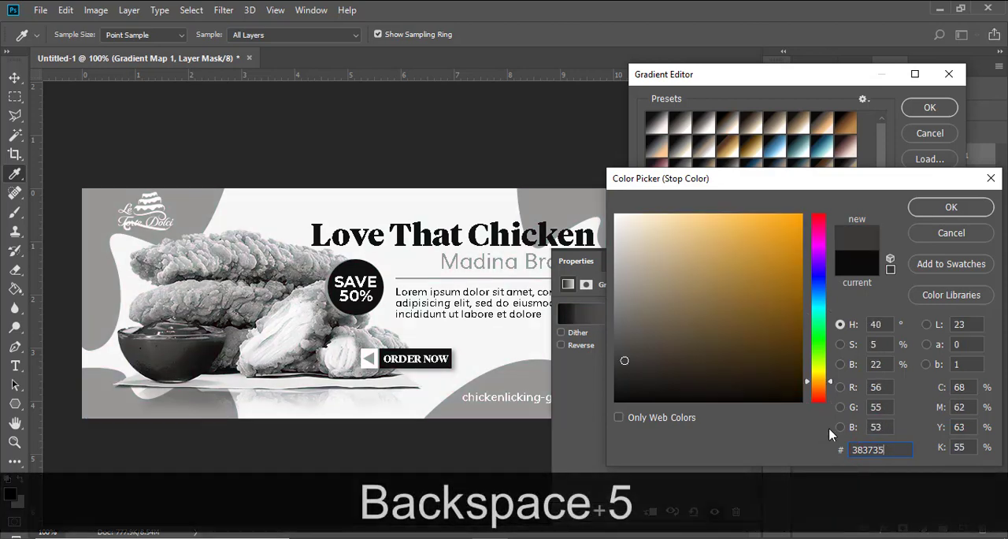
pyautogui.click(950, 209)
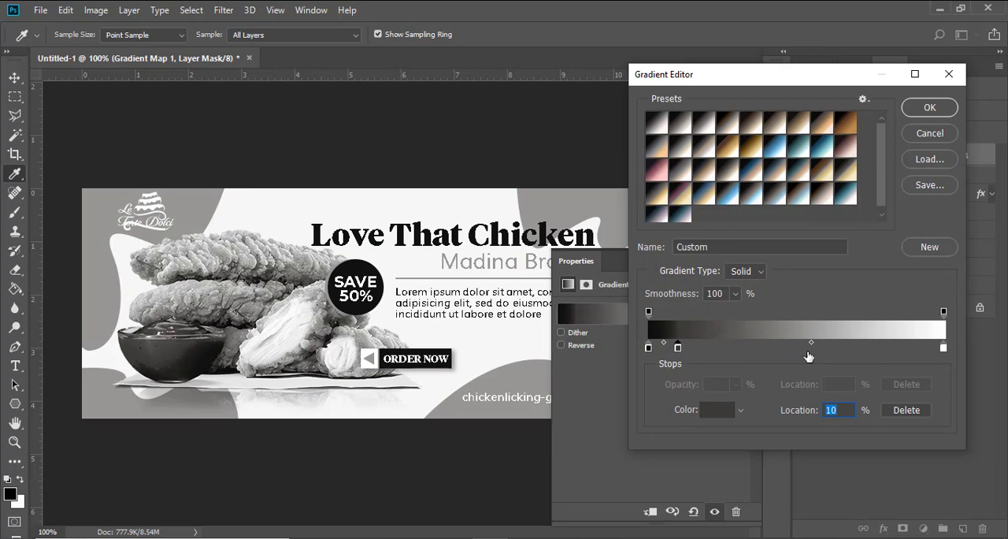
# Step: Add a third color stop to the gradient at 50% location with the color 8F7254
pyautogui.click(800, 346)
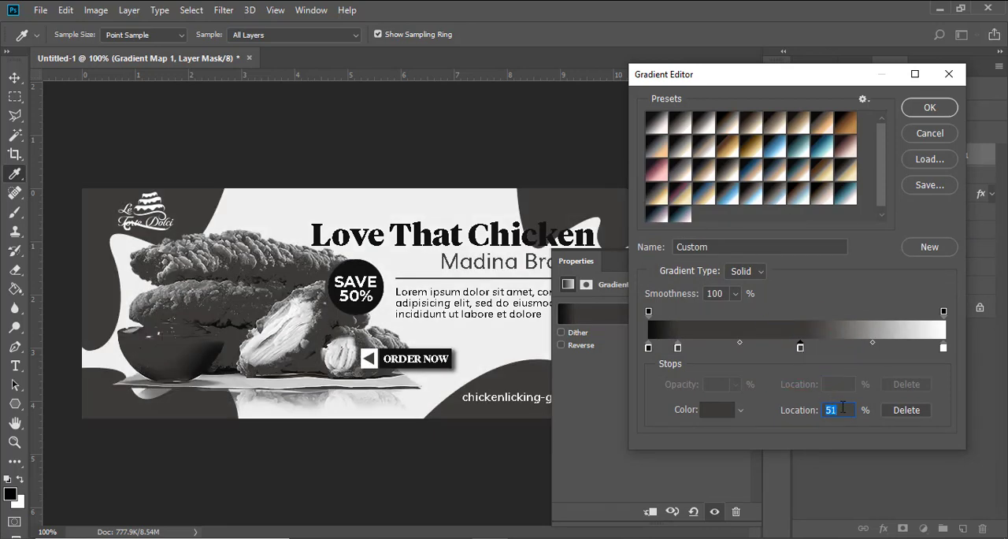
pyautogui.write('50')
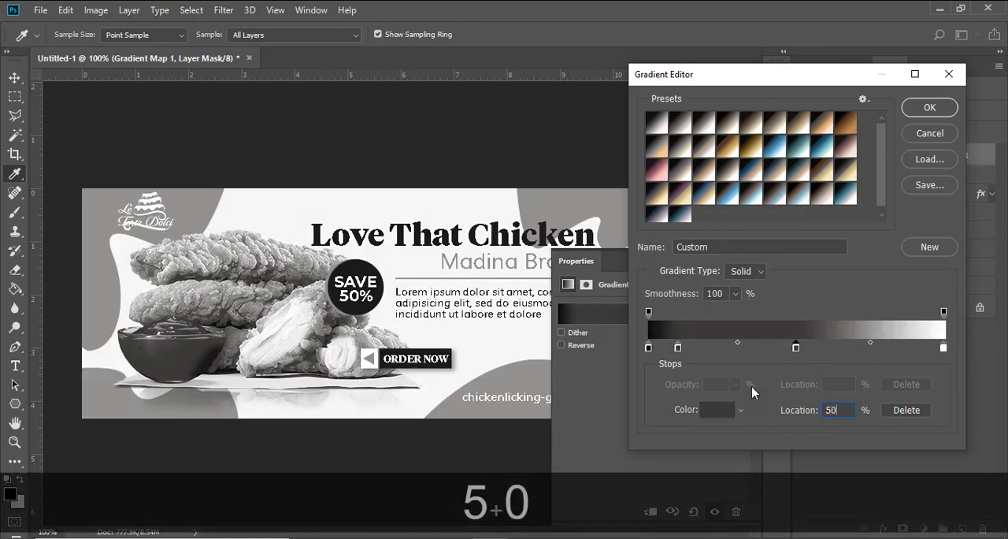
pyautogui.doubleClick(796, 348)
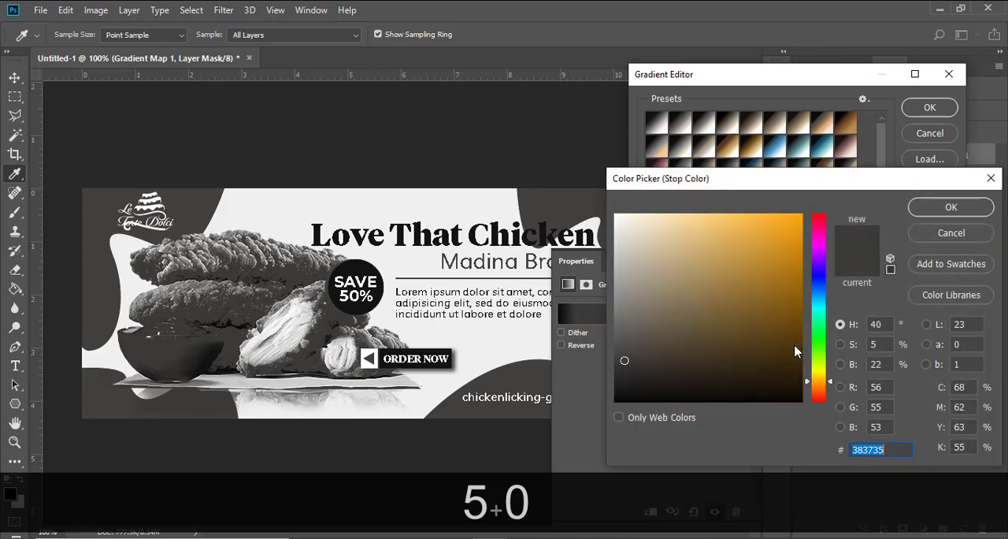
pyautogui.write('8')
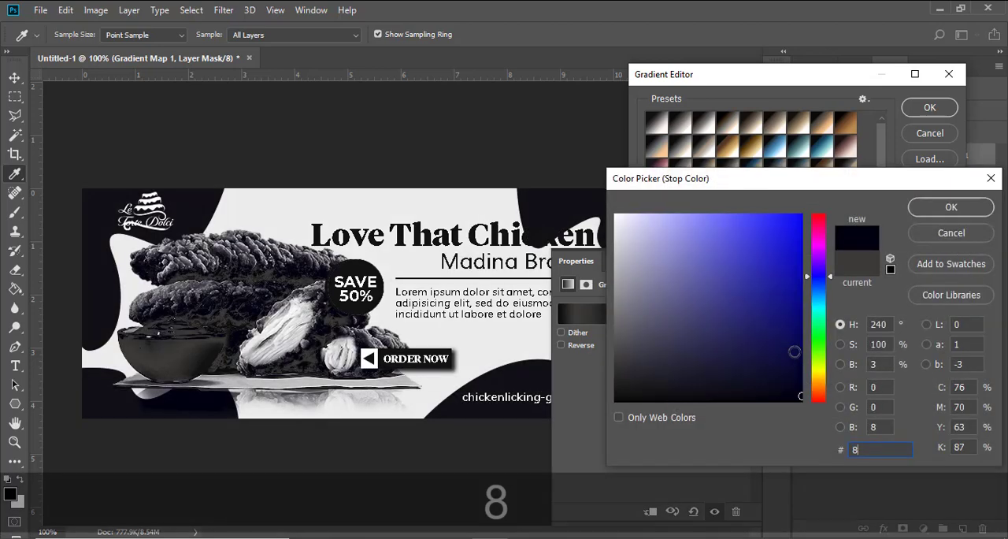
pyautogui.write('F')
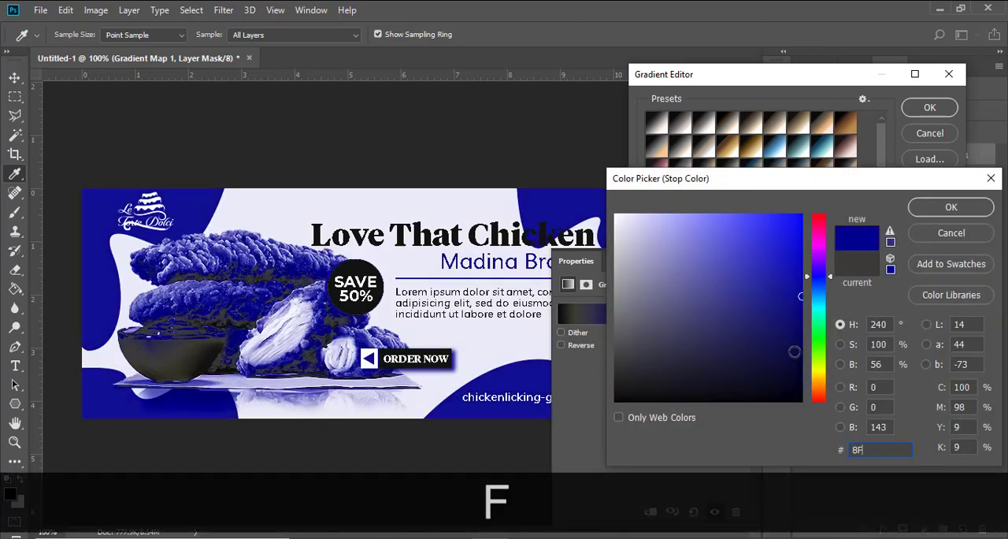
pyautogui.write('7')
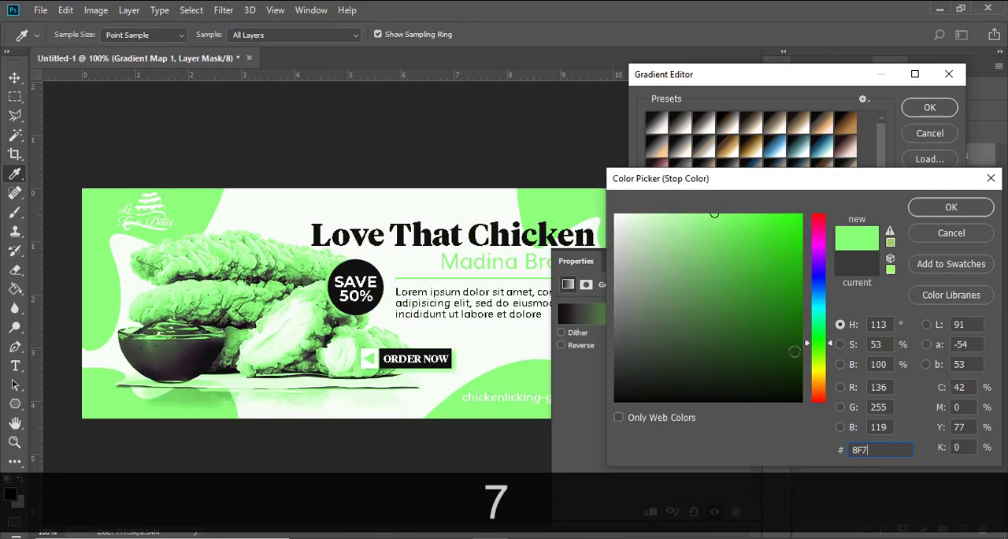
pyautogui.write('254')
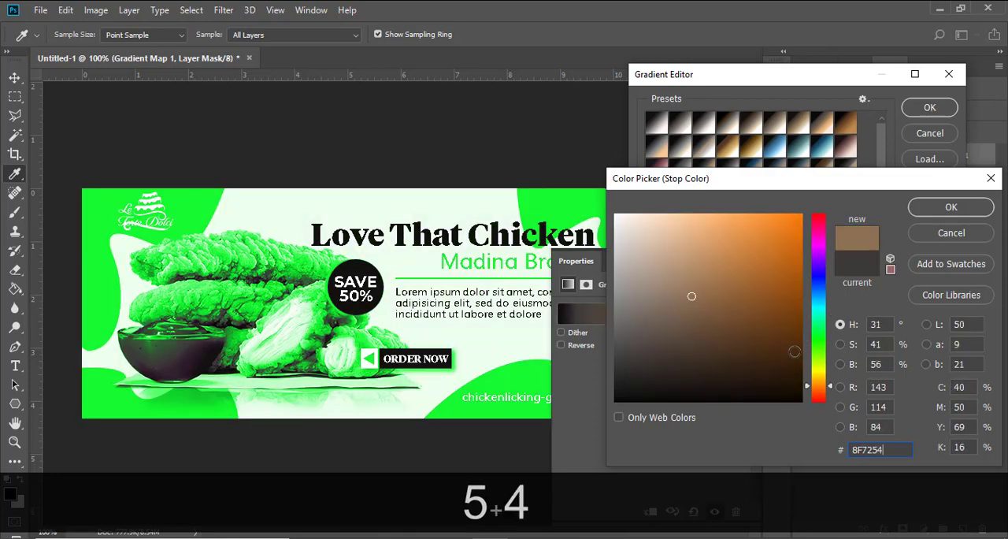
pyautogui.click(950, 208)
# Step: Add a fourth color stop to the gradient at 90% location with the color FAC893
pyautogui.click(906, 347)
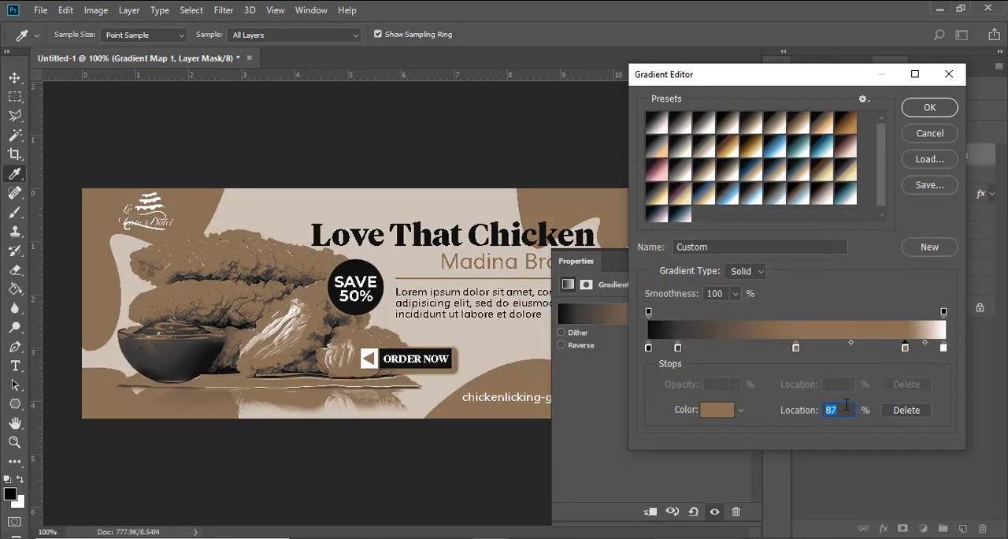
pyautogui.click(804, 405)
pyautogui.write('90')
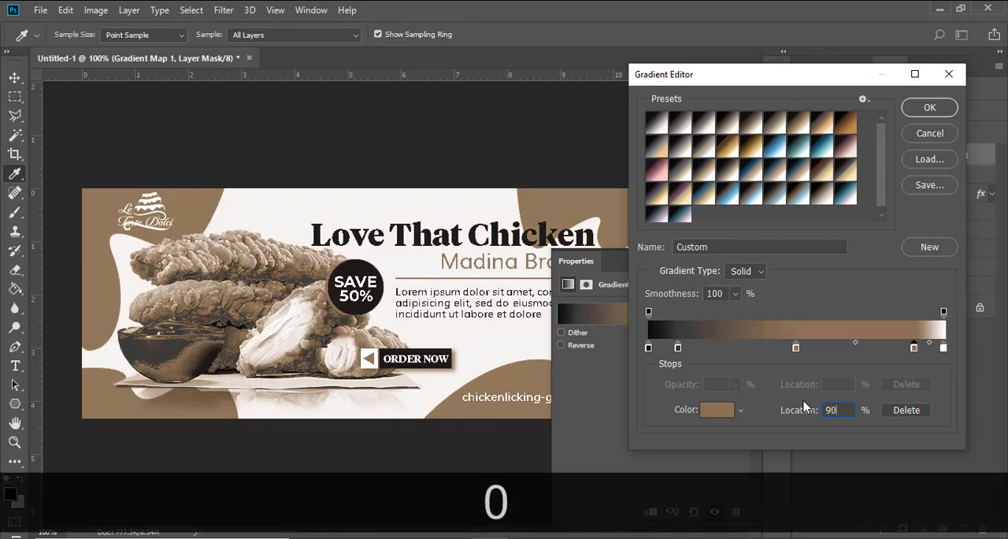
pyautogui.doubleClick(914, 346)
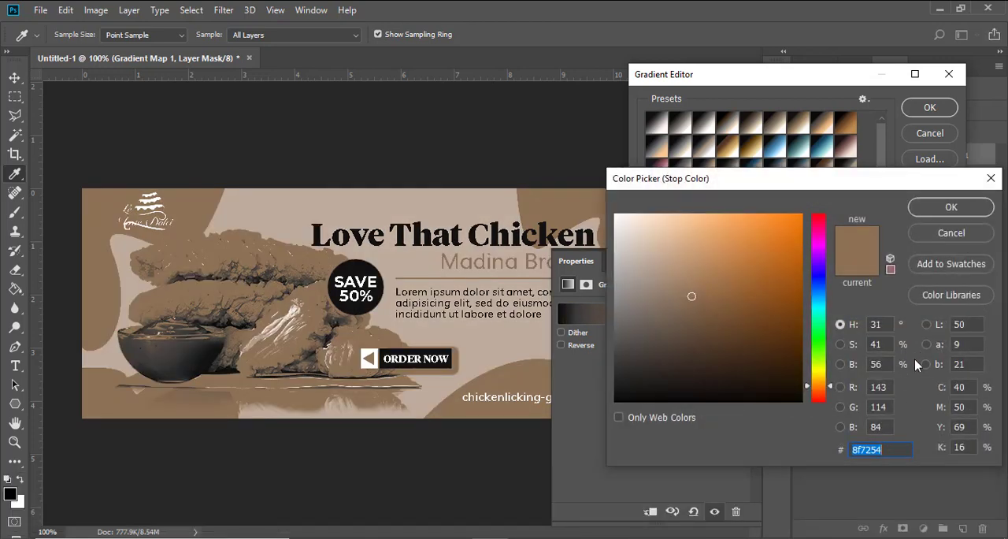
pyautogui.press('BackSpace')
pyautogui.press('BackSpace')
pyautogui.press('BackSpace')
pyautogui.press('BackSpace')
pyautogui.write('FA')
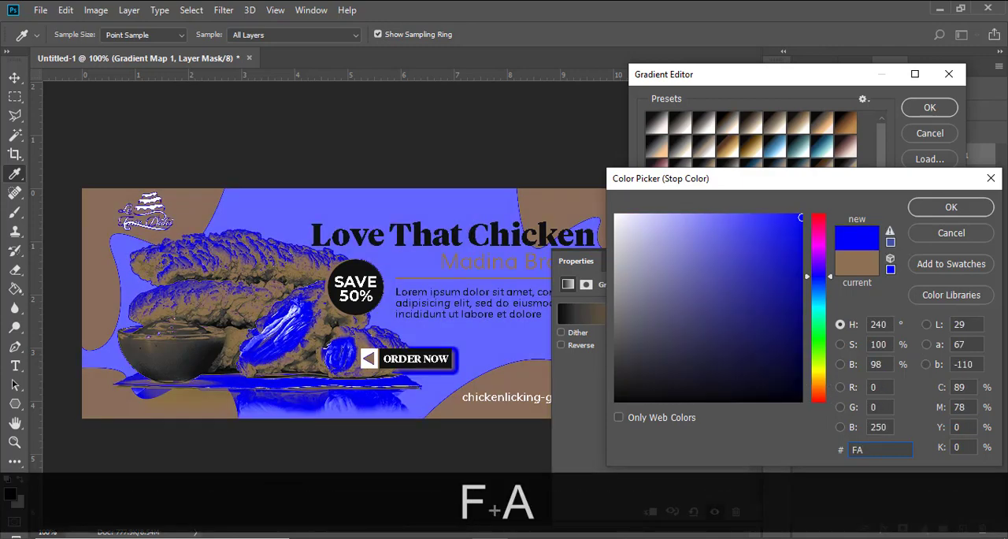
pyautogui.write('C8')
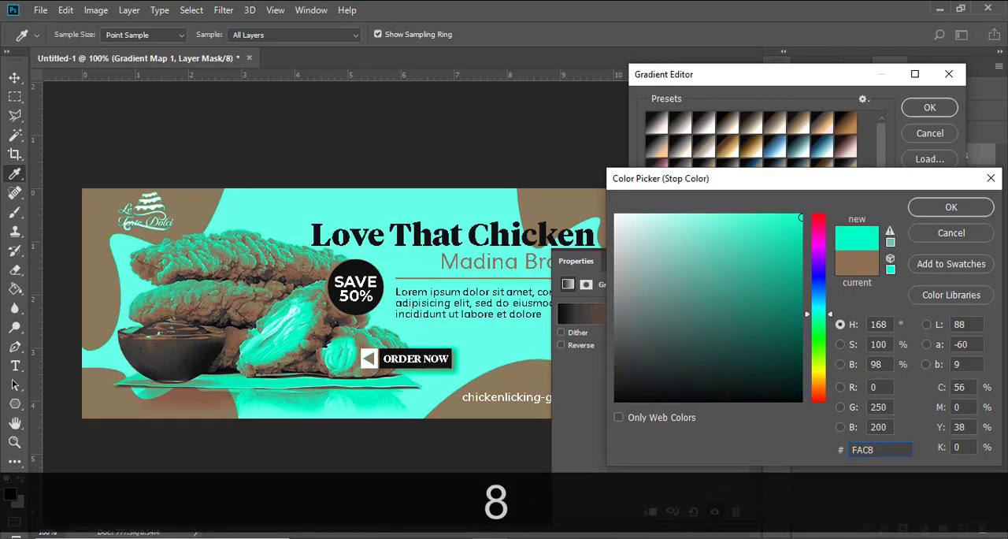
pyautogui.write('93')
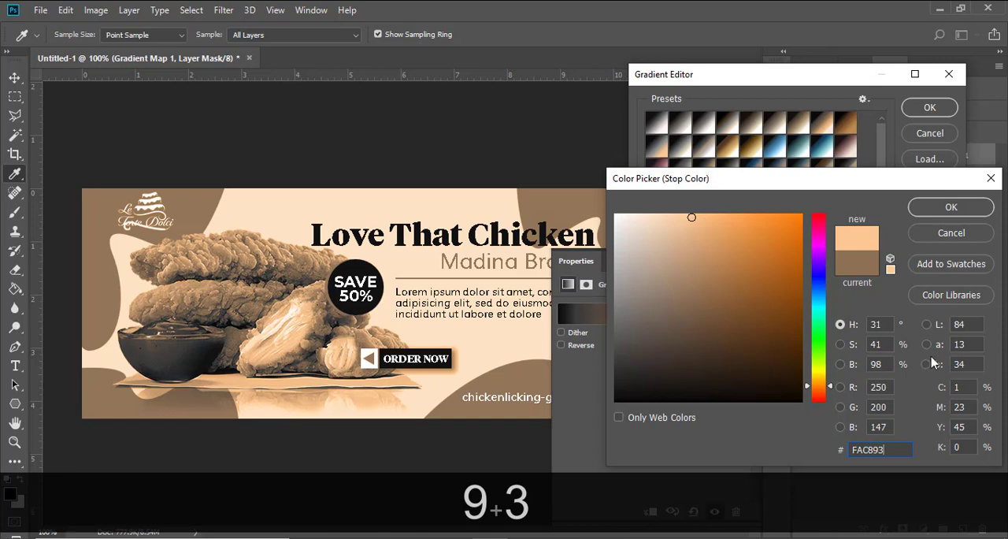
pyautogui.click(951, 206)
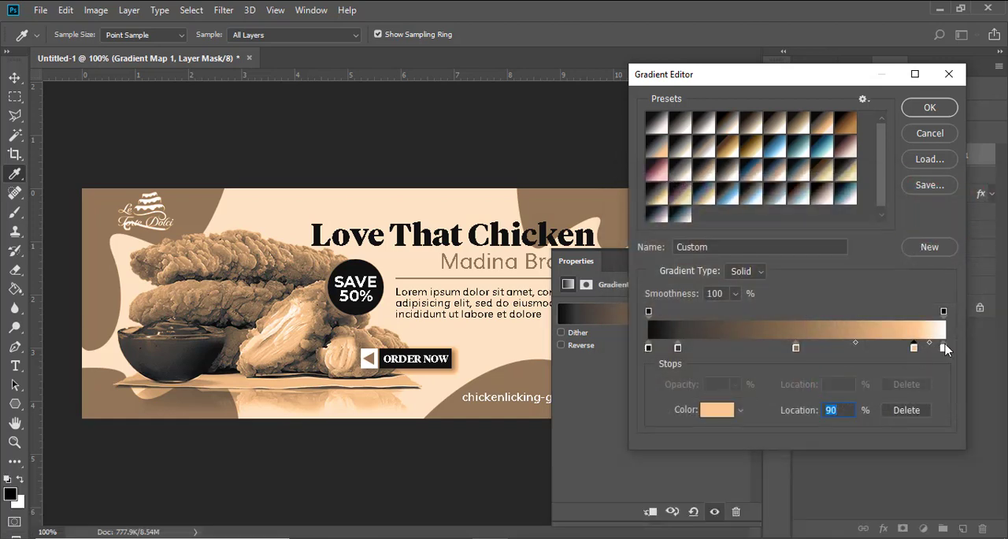
pyautogui.click(944, 348)
pyautogui.doubleClick(944, 348)
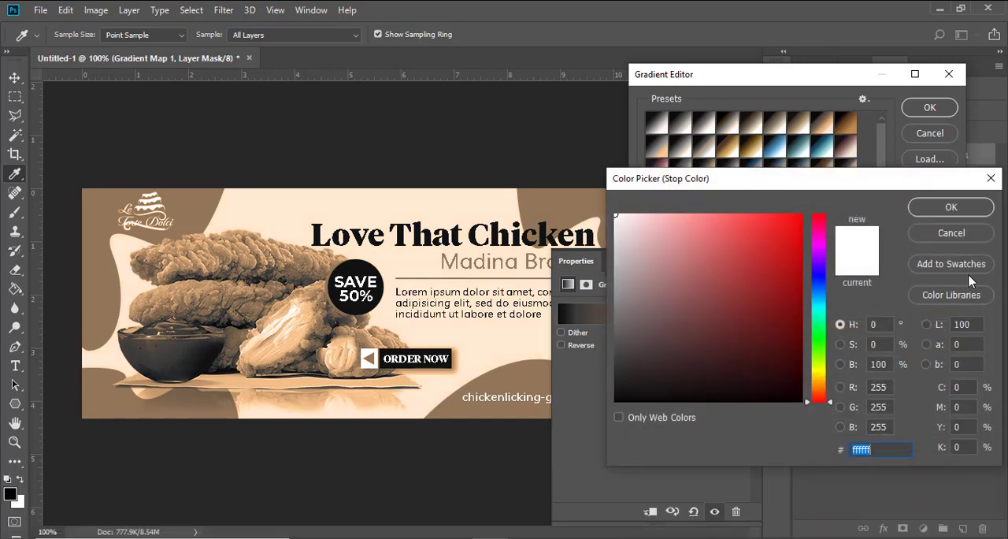
pyautogui.click(951, 233)
pyautogui.moveTo(939, 346); pyautogui.dragTo(926, 385)
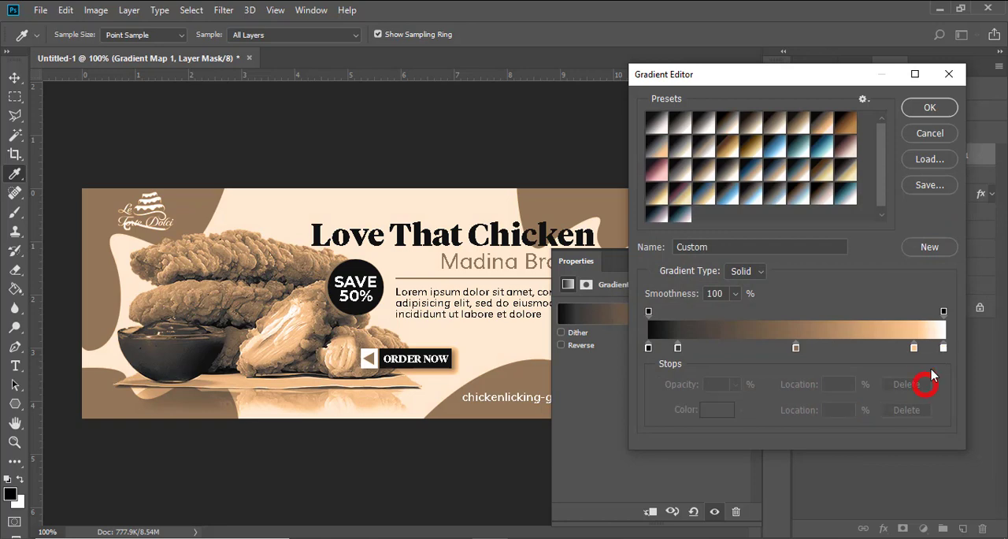
# Step: Set the gradient's end color stop at 100% to F5EDE4, apply the gradient and close its properties
pyautogui.doubleClick(945, 347)
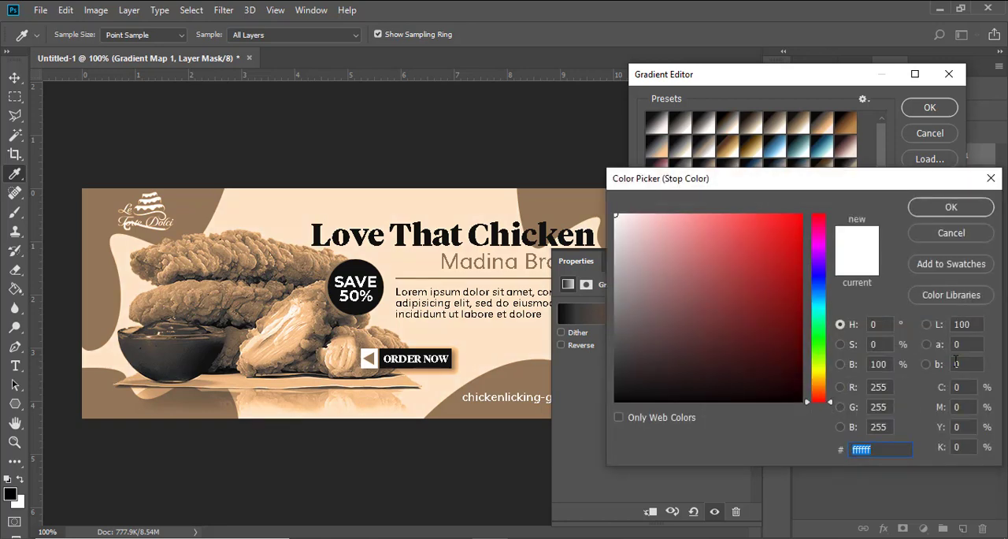
pyautogui.write('F')
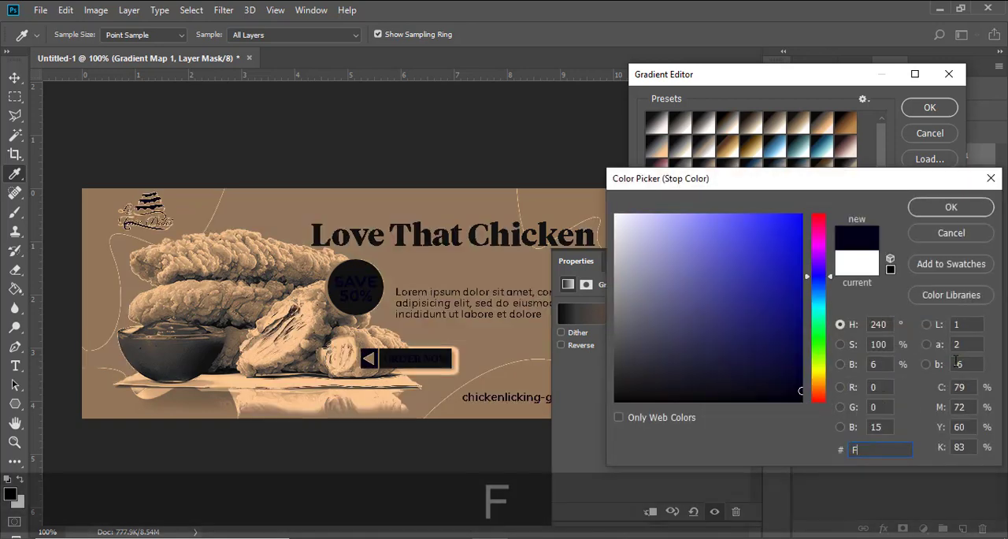
pyautogui.write('5E')
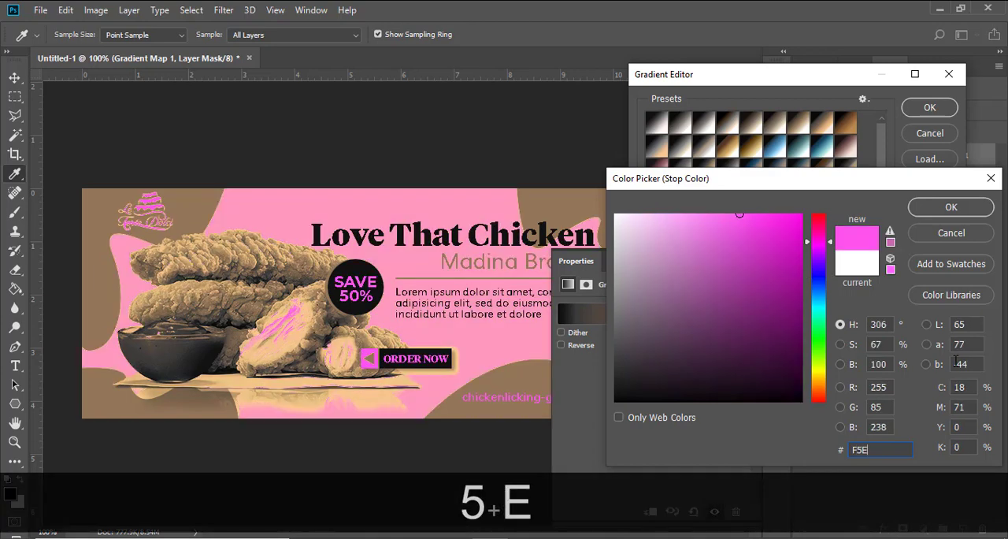
pyautogui.write('DE4')
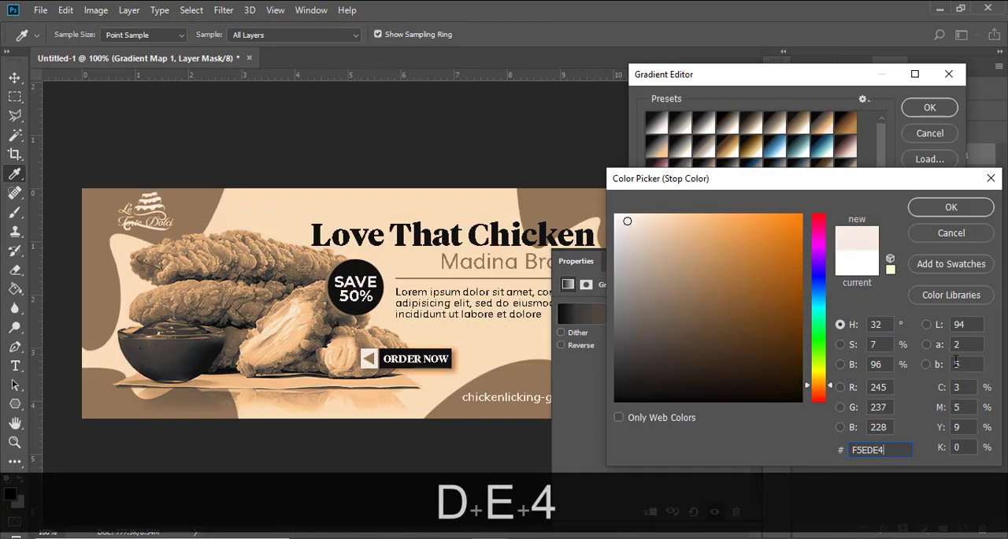
pyautogui.click(952, 207)
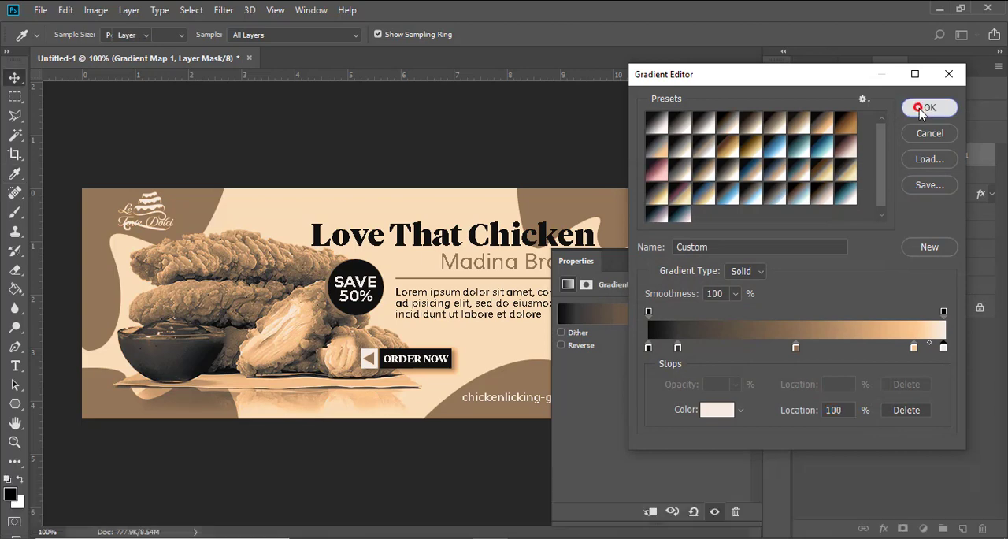
pyautogui.click(917, 107)
pyautogui.click(776, 267)
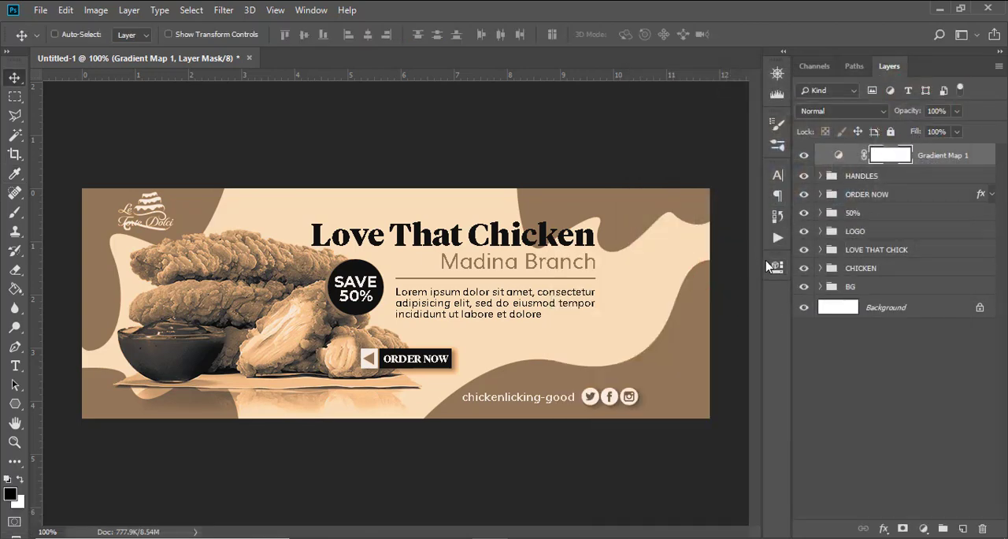
# Step: Set the Gradient Map 1 layer to Soft Light at 60% opacity and compare the banner with and without it
pyautogui.click(814, 111)
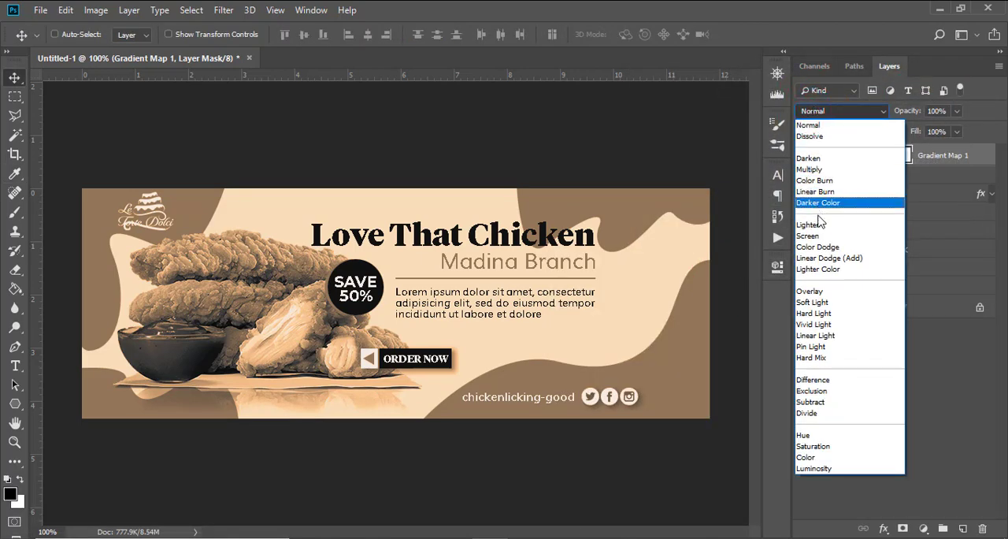
pyautogui.click(821, 296)
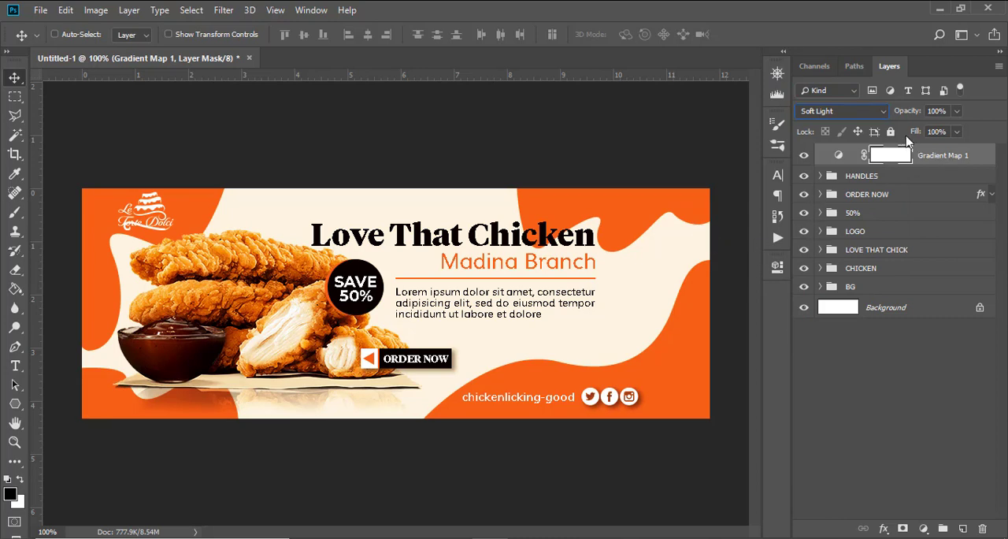
pyautogui.click(937, 111)
pyautogui.write('60')
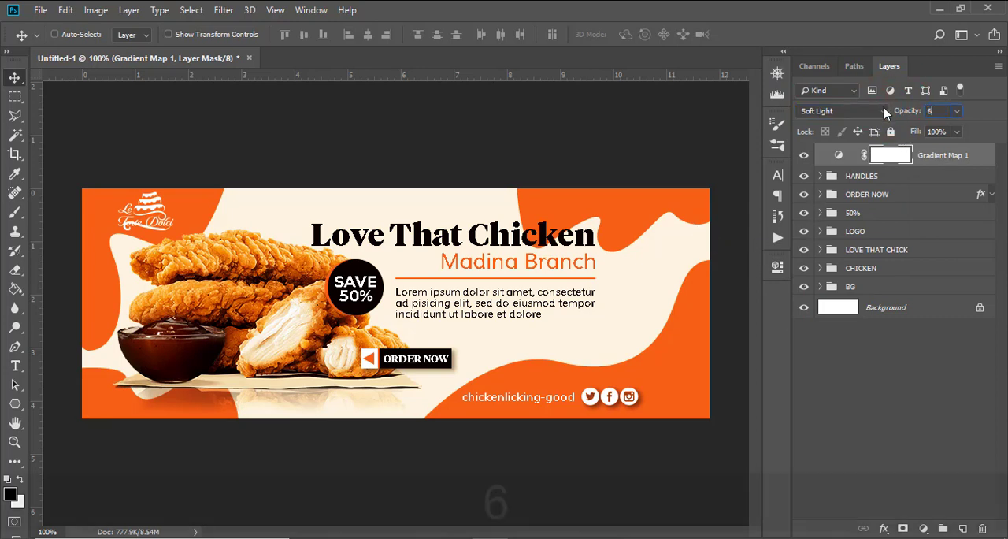
pyautogui.click(807, 155)
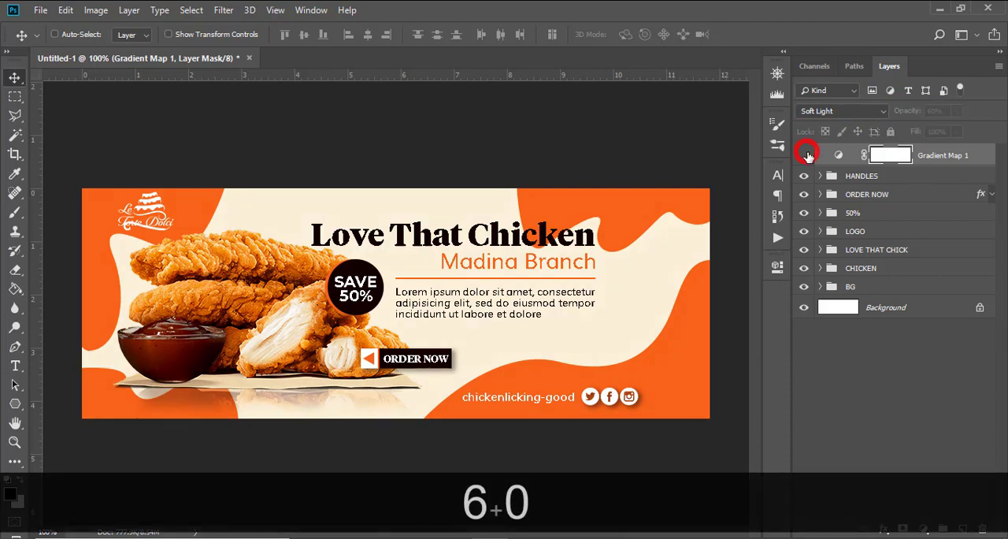
pyautogui.click(807, 155)
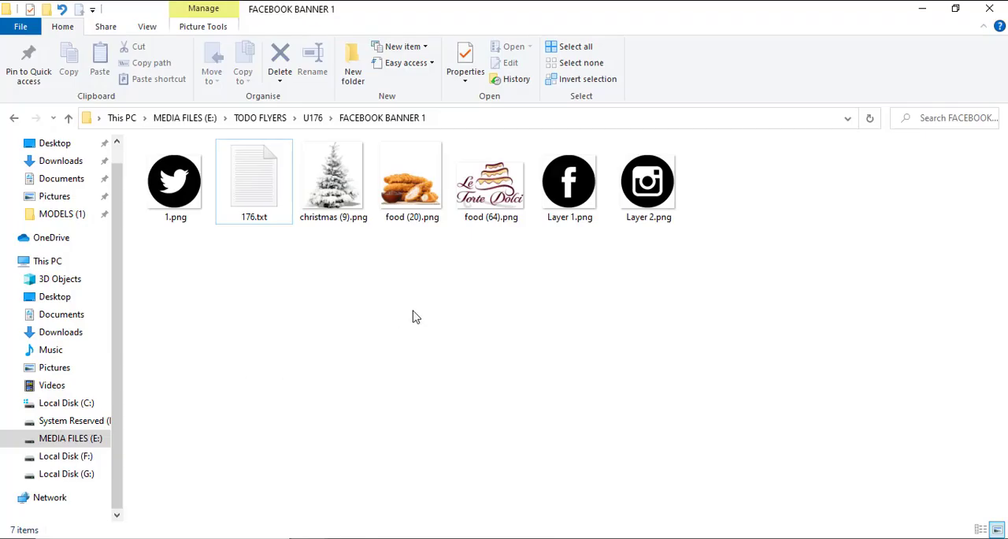
# Step: Place christmas (9).png from the FACEBOOK BANNER 1 folder in File Explorer into 175.psd, enlarged to about 148% at the banner's right edge
pyautogui.moveTo(361, 219); pyautogui.dragTo(409, 538)
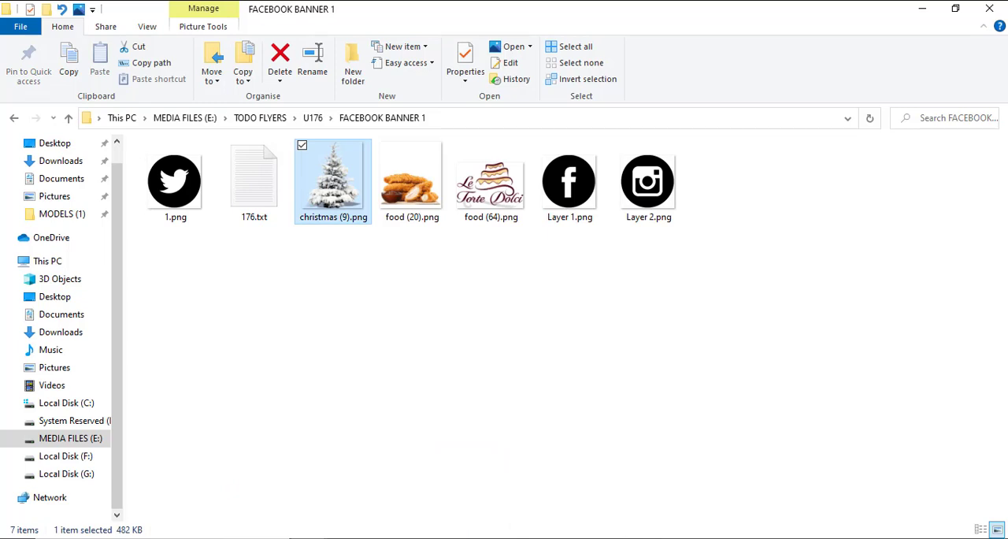
pyautogui.moveTo(339, 208); pyautogui.dragTo(515, 350)
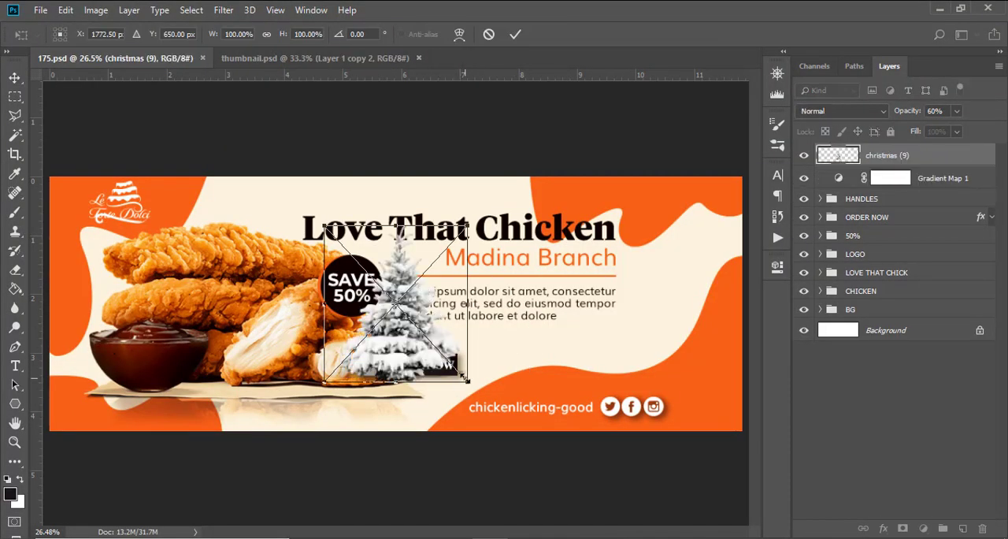
pyautogui.moveTo(465, 378); pyautogui.dragTo(513, 431)
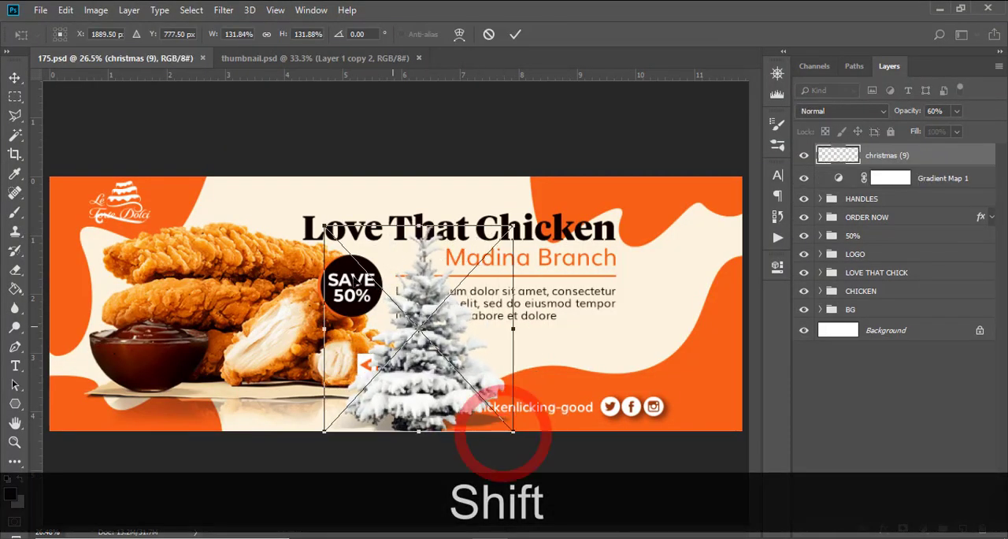
pyautogui.moveTo(323, 226); pyautogui.dragTo(302, 200)
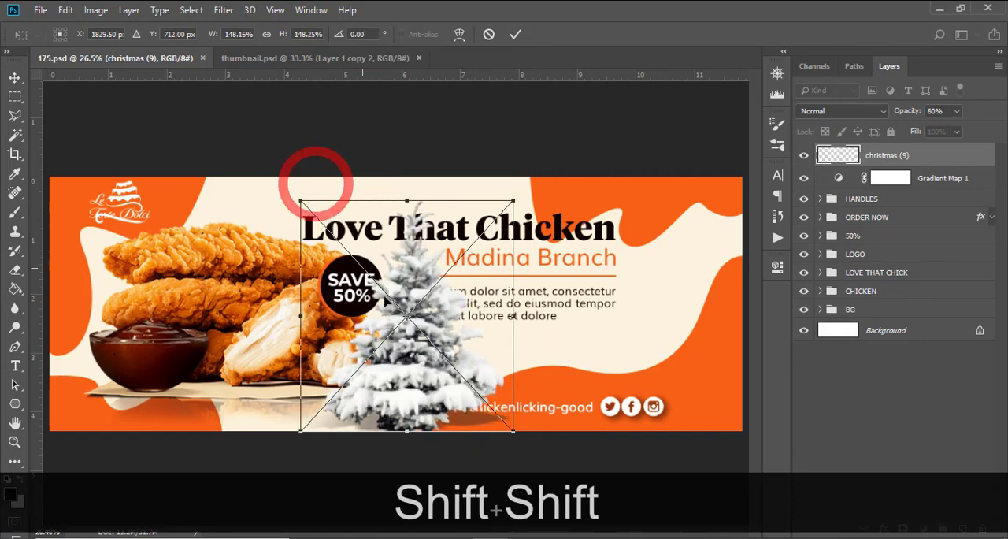
pyautogui.moveTo(477, 364); pyautogui.dragTo(663, 303)
pyautogui.press('Return')
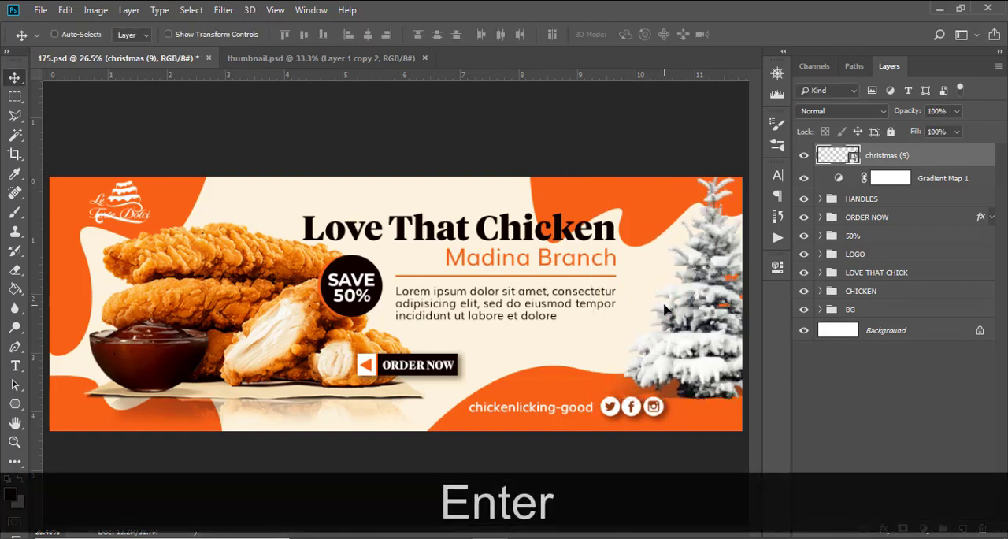
# Step: Enlarge the Christmas tree slightly toward its lower-left corner and move its layer below Gradient Map 1
pyautogui.press('v')
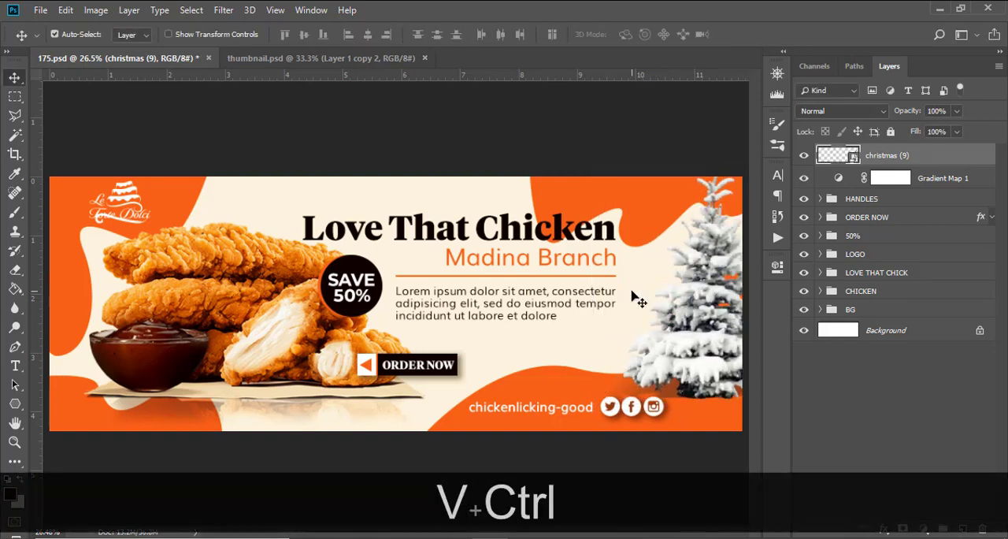
pyautogui.hotkey('ctrl', 't')
pyautogui.moveTo(601, 399); pyautogui.dragTo(591, 404)
pyautogui.hotkey('shift', 'Return')
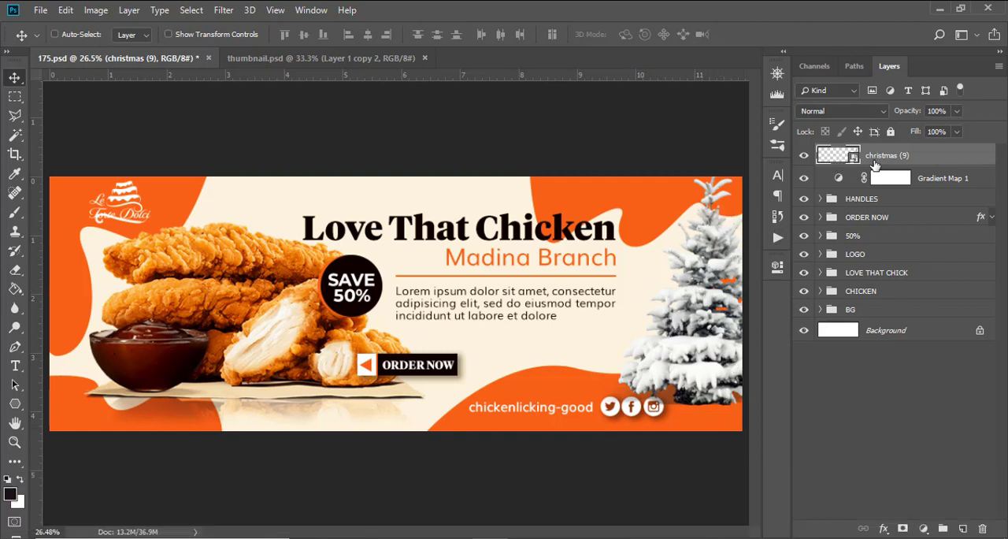
pyautogui.moveTo(875, 159); pyautogui.dragTo(872, 186)
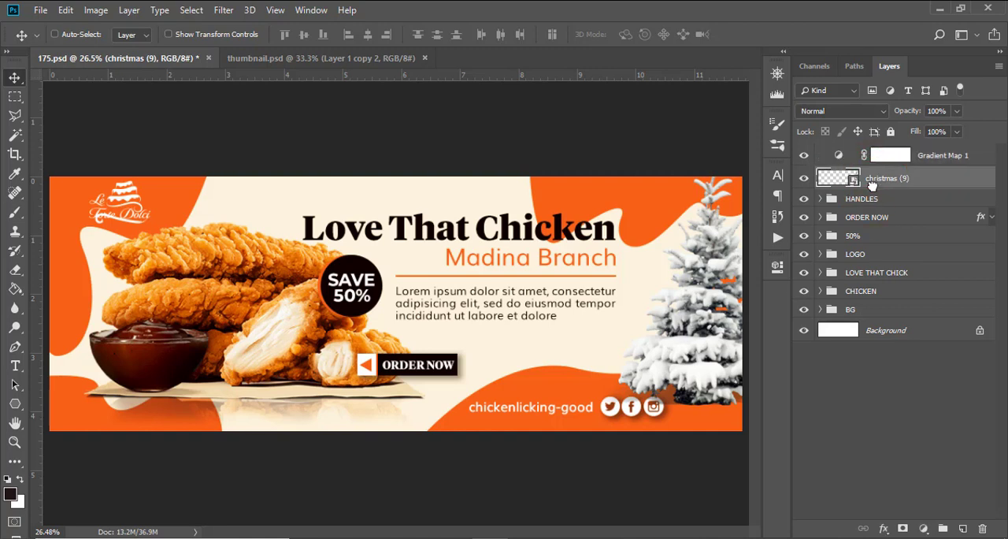